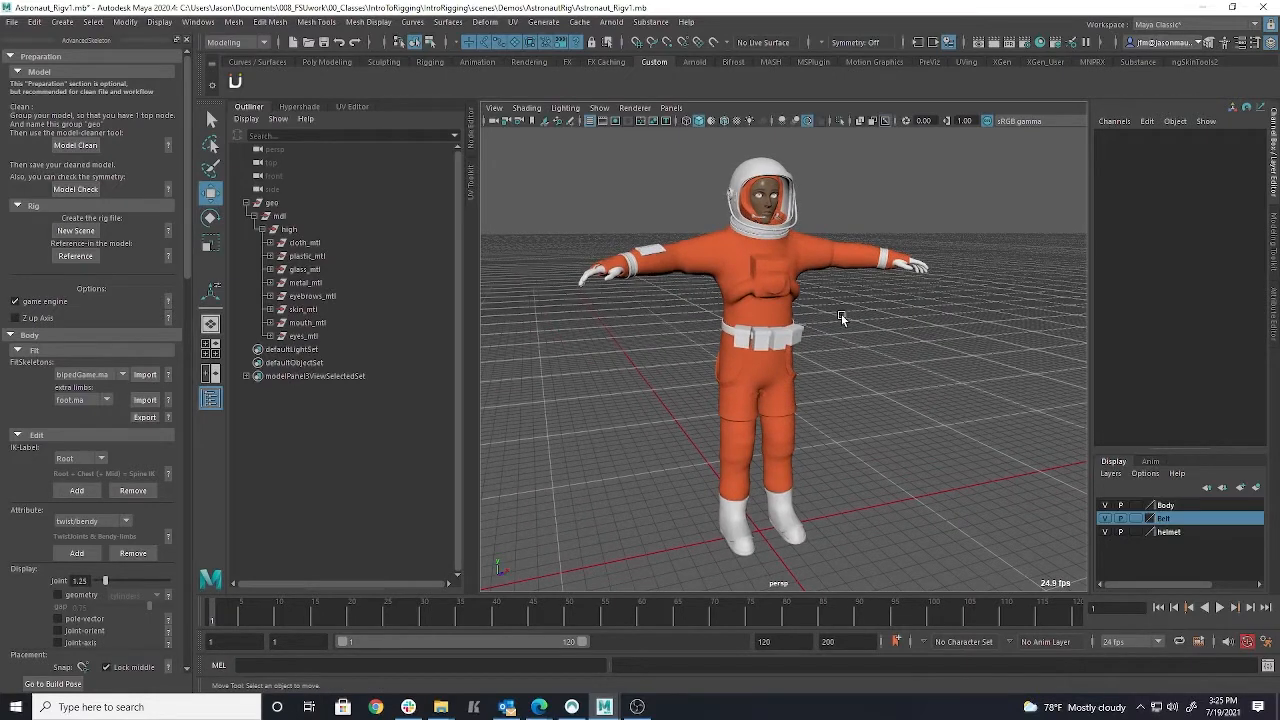
Hide the Body display layer and examine the helmet's glass visor and the belt's boxes.
mouse_move(761, 360)
alt+mouse_down()
mouse_move(1017, 364)
mouse_move(754, 365)
alt+mouse_up()
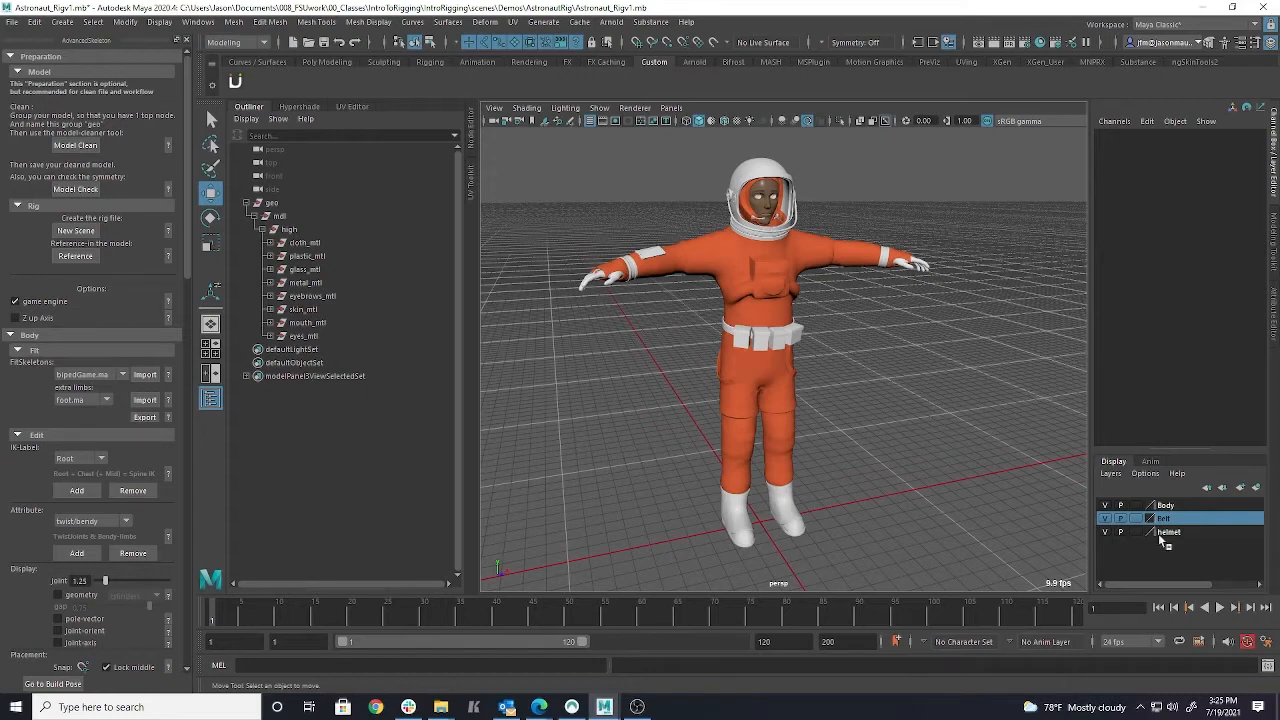
click(1106, 510)
mouse_move(830, 328)
alt+mouse_down()
mouse_move(789, 360)
mouse_move(588, 303)
mouse_move(816, 300)
mouse_move(845, 315)
alt+mouse_up()
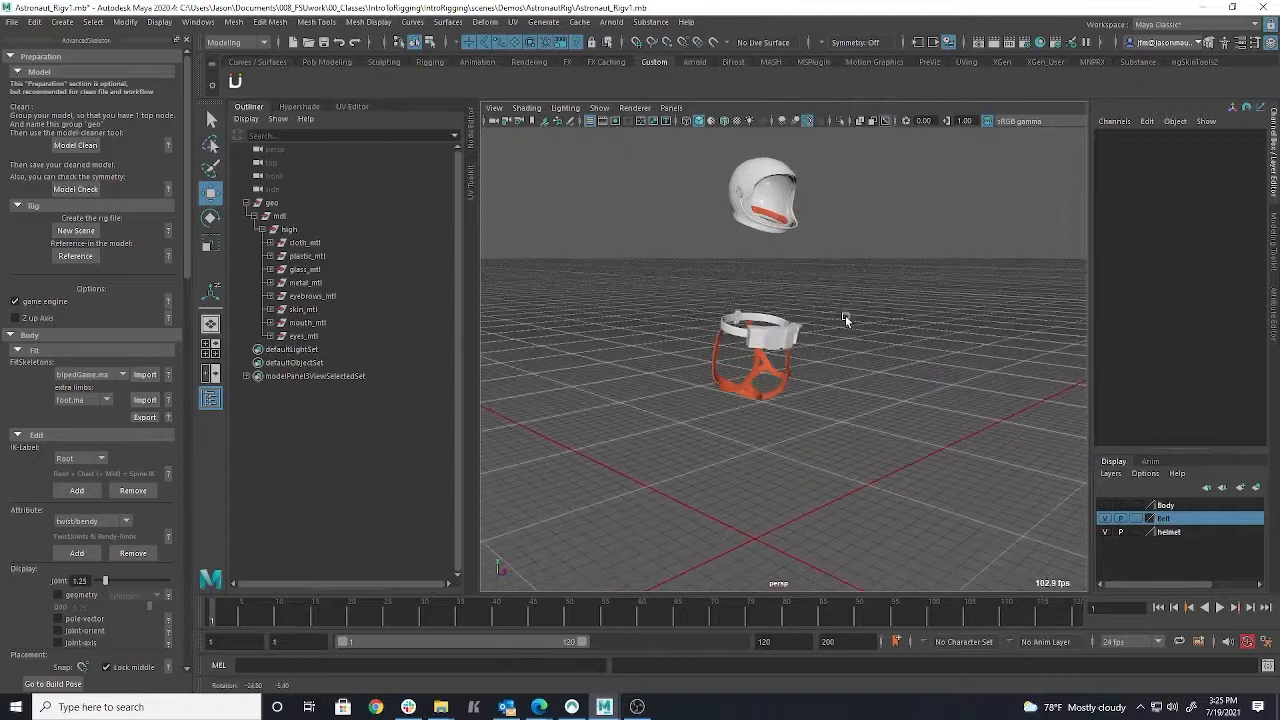
click(776, 212)
alt+drag(776, 212, 793, 224)
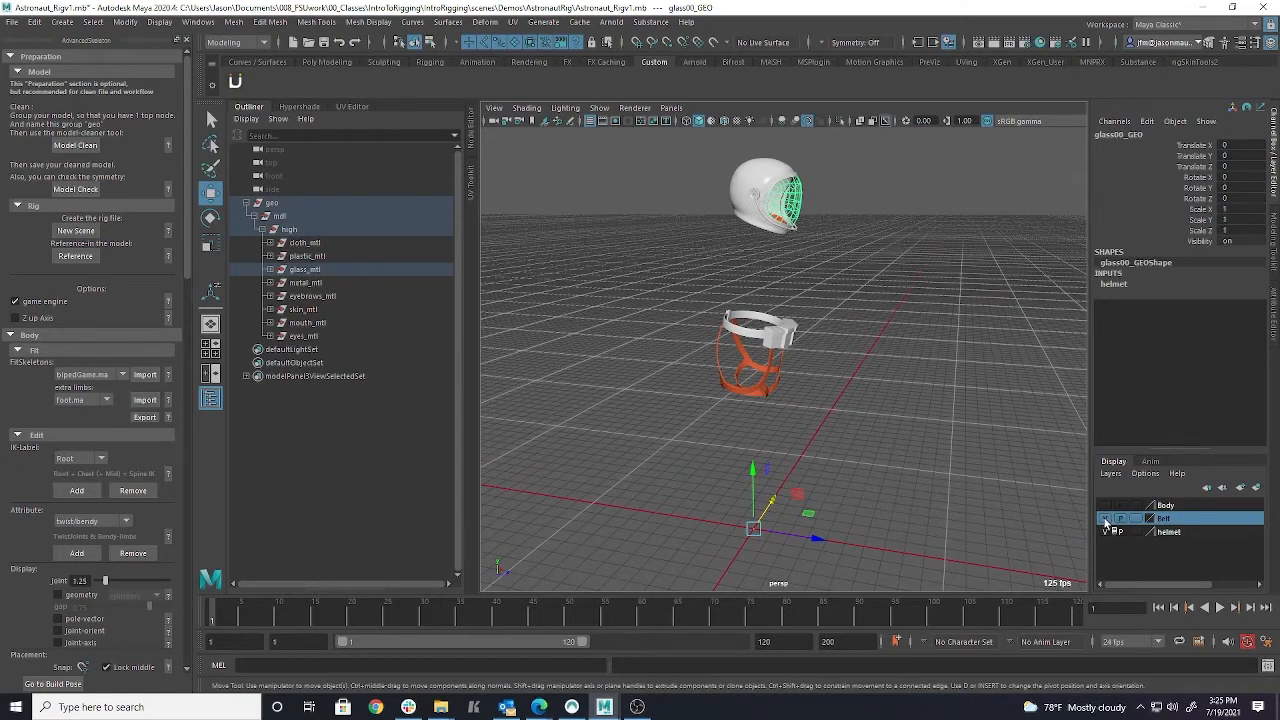
click(908, 408)
alt+drag(908, 408, 742, 367)
alt+right_drag(742, 367, 984, 373)
alt+drag(984, 373, 793, 230)
click(793, 230)
alt+drag(895, 321, 950, 314)
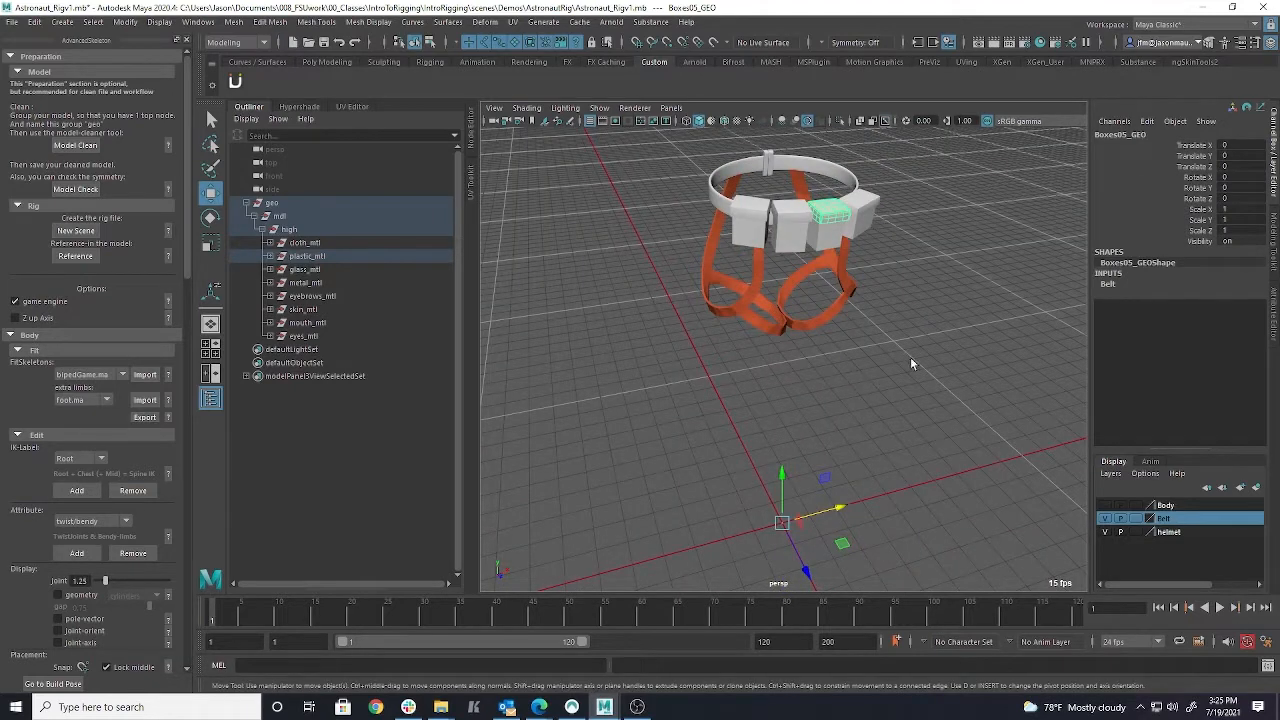
scroll(902, 361, down, 5)
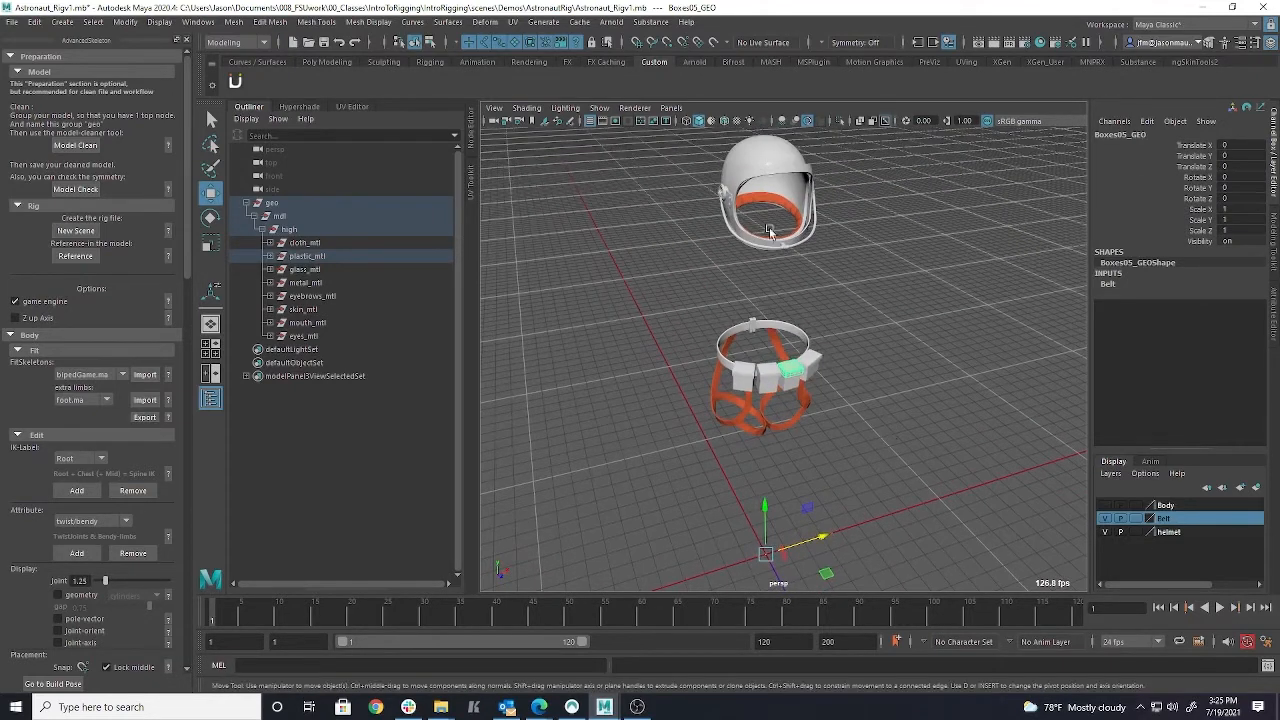
Show the Body display layer and hide the Belt and helmet layers.
click(1104, 506)
click(1104, 519)
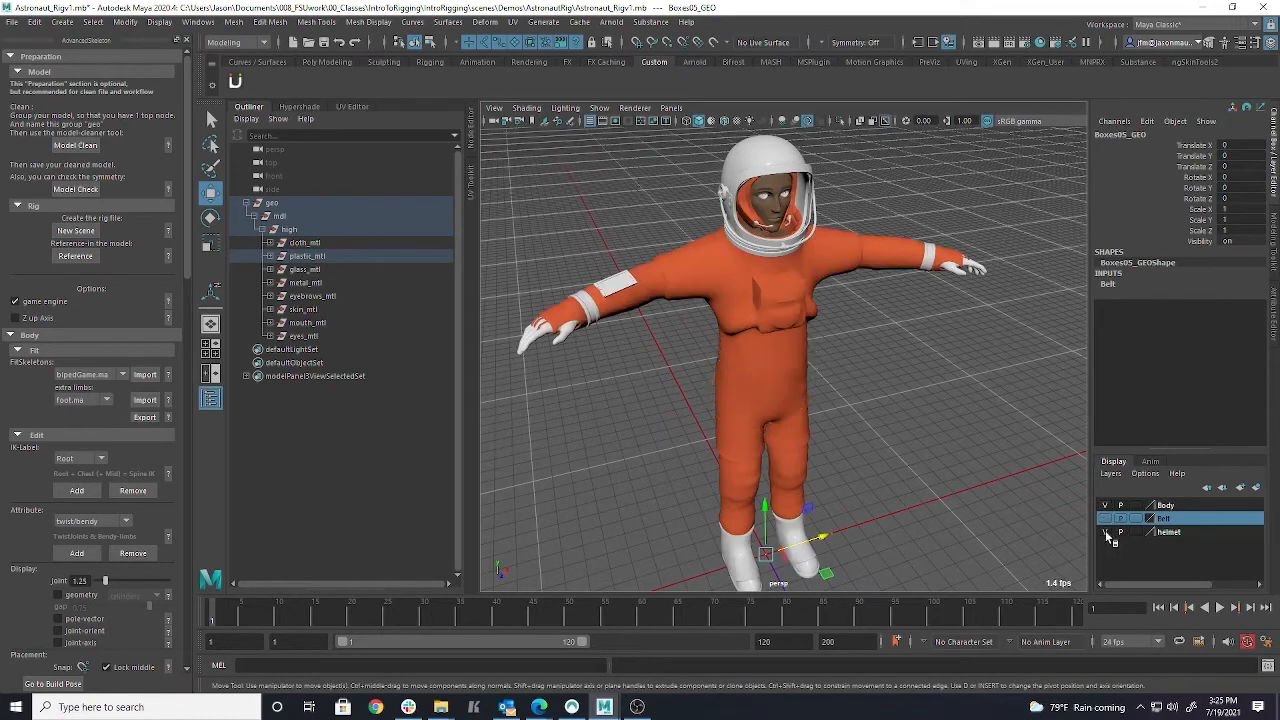
click(1104, 532)
alt+drag(872, 387, 968, 391)
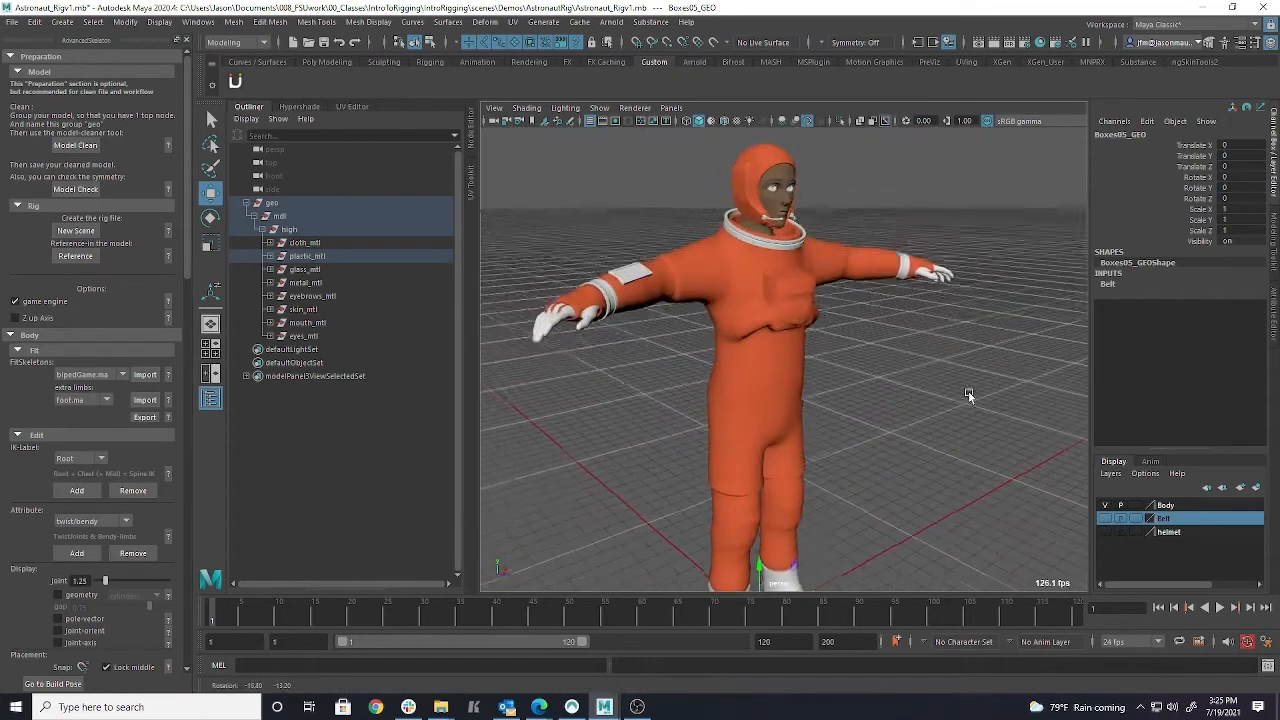
Toggle the helmet and Belt layers on and back off to compare the character with and without them.
click(1104, 532)
click(1104, 519)
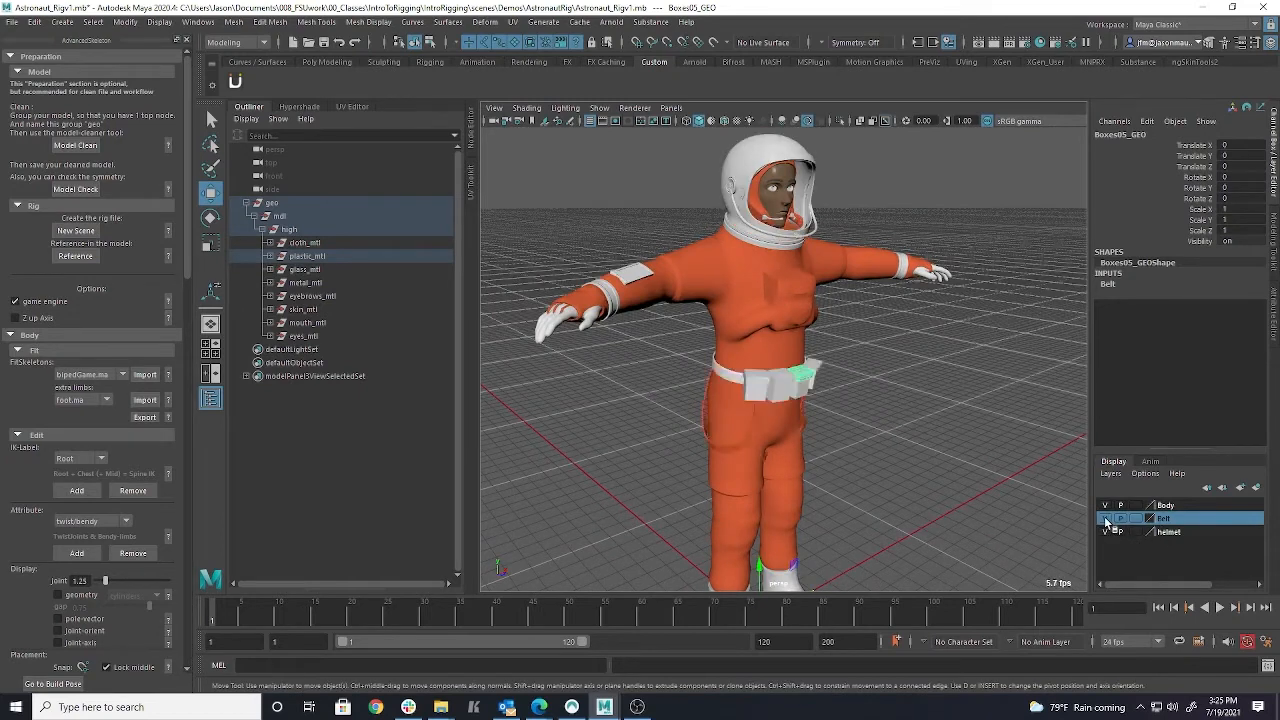
click(1104, 519)
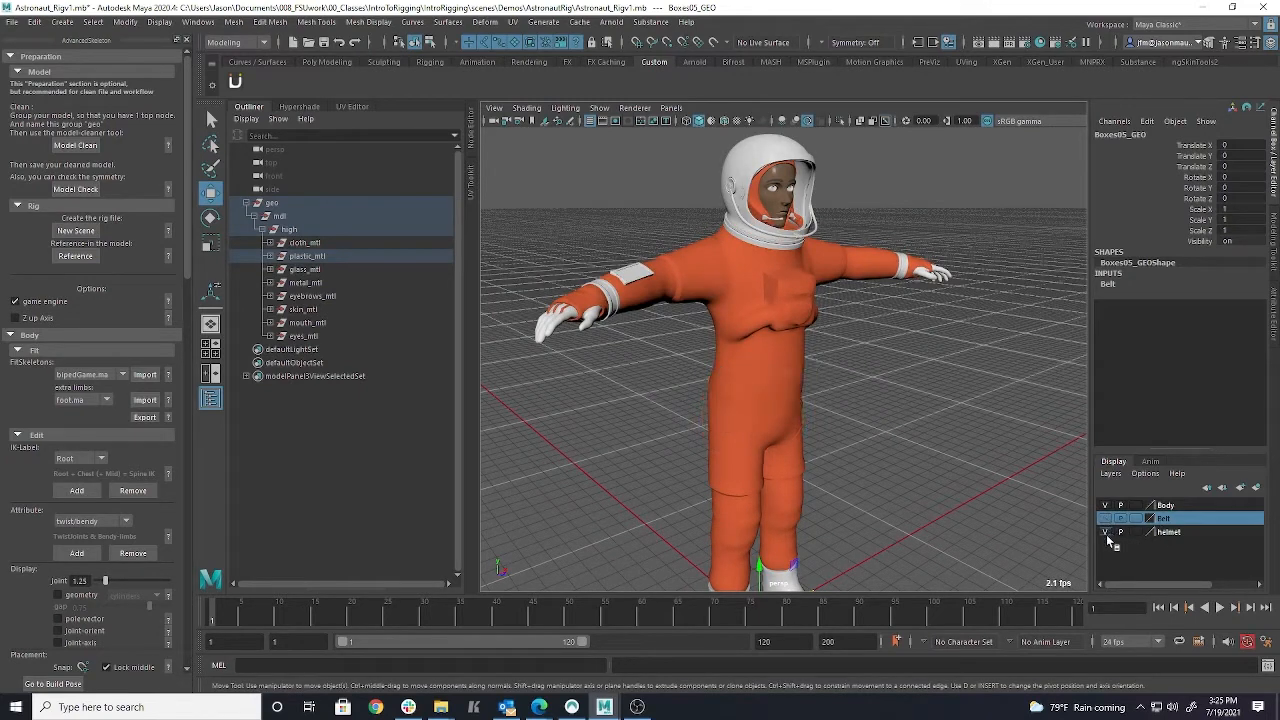
click(1104, 531)
alt+drag(1014, 405, 857, 405)
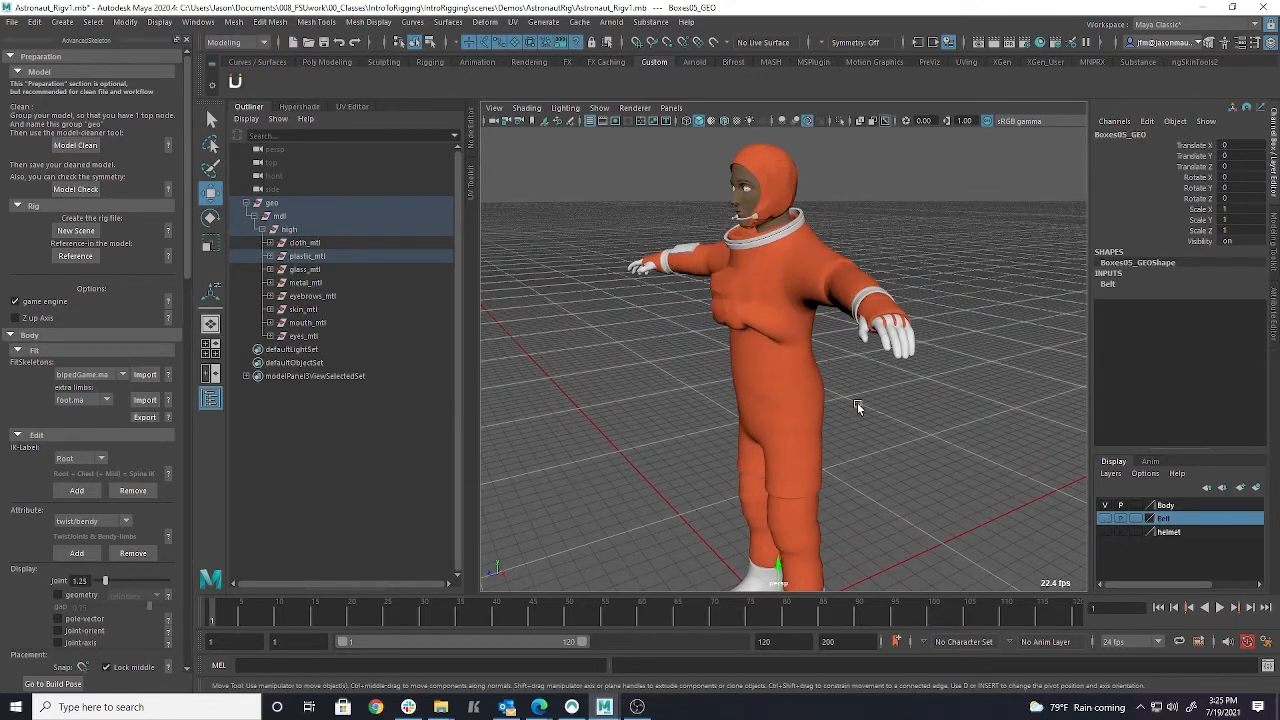
Select the orange suit mesh and examine its extent over the torso, arms and legs and its neck opening.
alt+drag(857, 402, 899, 499)
scroll(899, 499, up, 10)
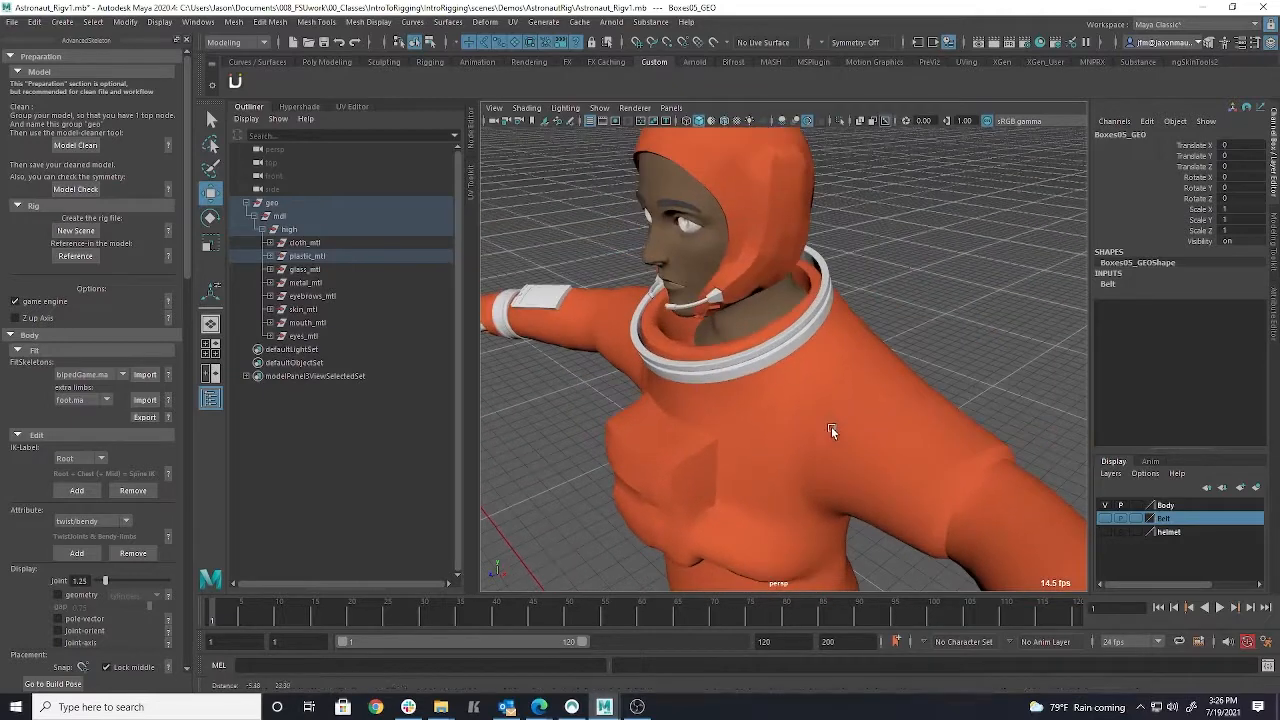
alt+drag(643, 302, 785, 290)
alt+right_drag(687, 361, 560, 364)
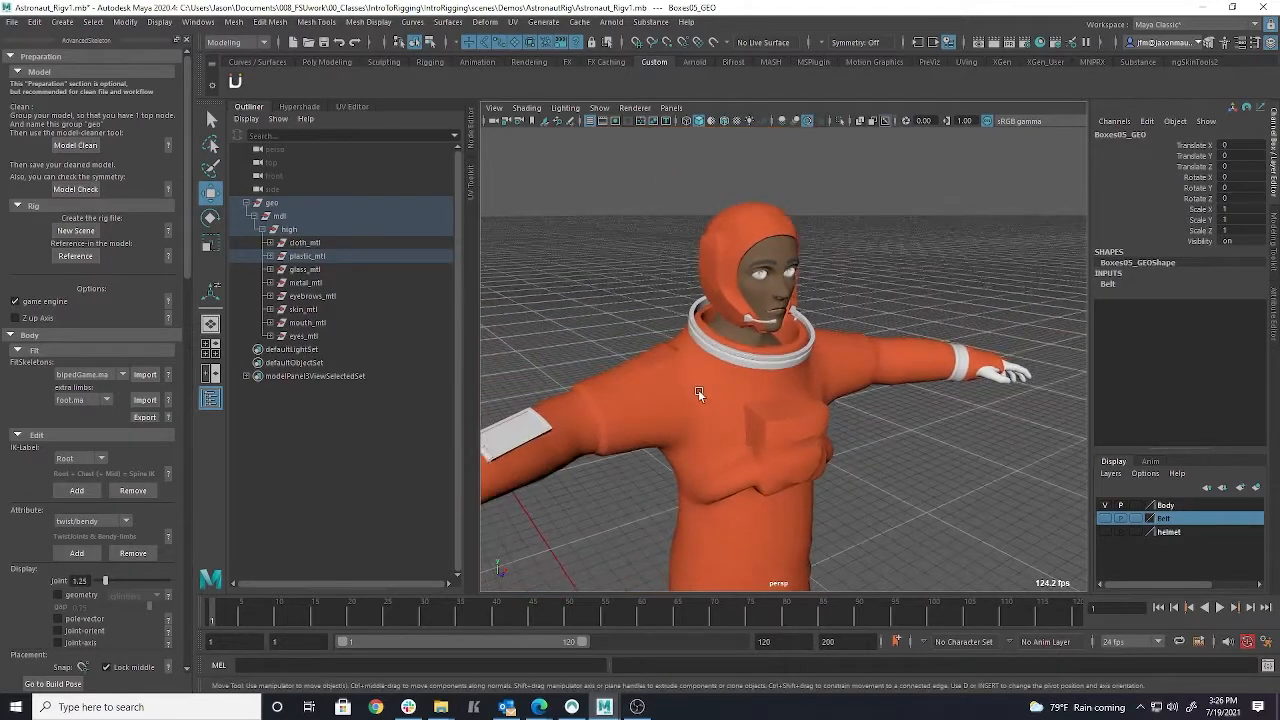
alt+drag(698, 389, 673, 434)
click(673, 434)
alt+right_drag(673, 434, 826, 425)
alt+drag(826, 424, 792, 393)
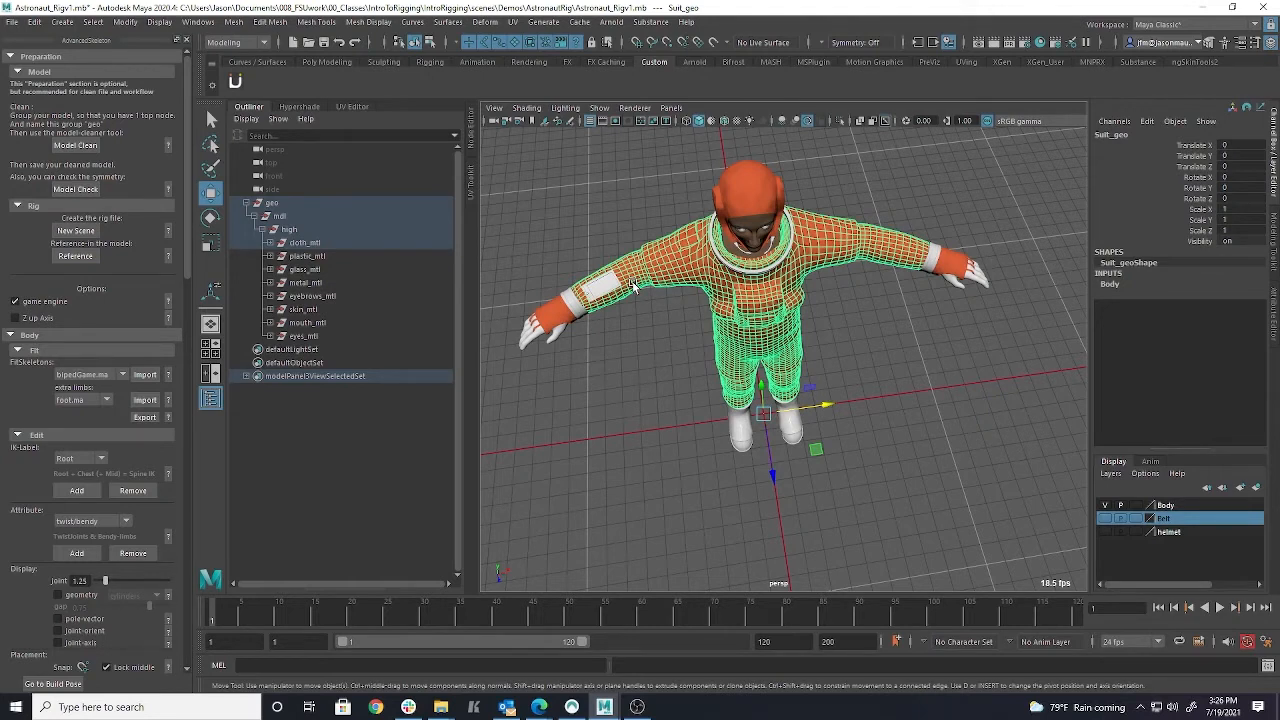
alt+drag(864, 328, 724, 373)
scroll(725, 373, up, 5)
scroll(810, 444, down, 2)
alt+drag(810, 444, 752, 281)
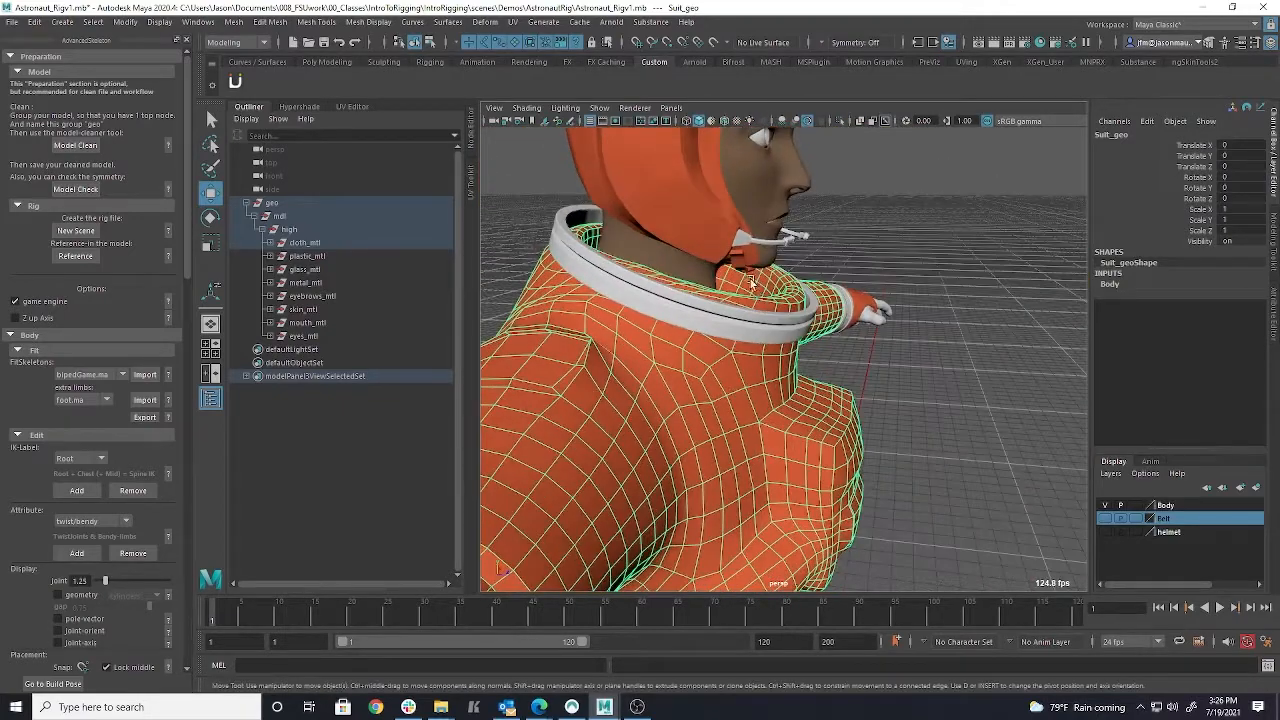
Select the metal collar ring around the suit's neck to check its geometry, and clear the selection.
click(924, 224)
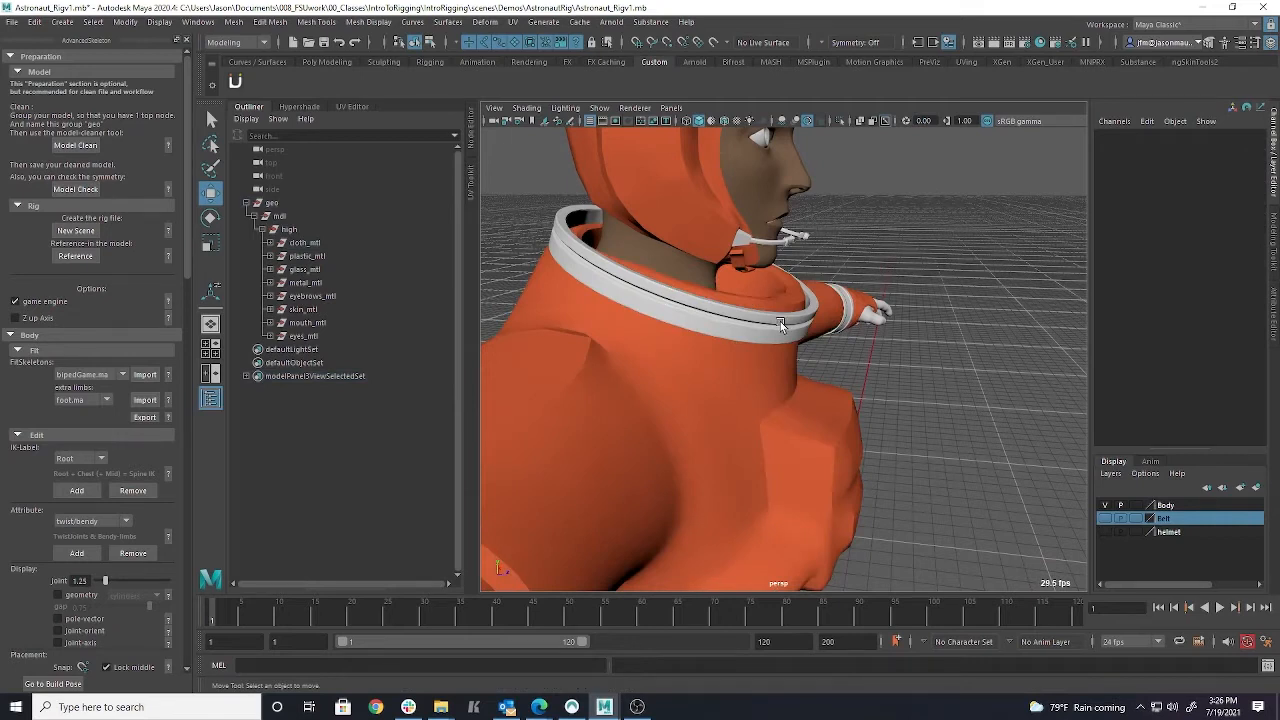
click(780, 321)
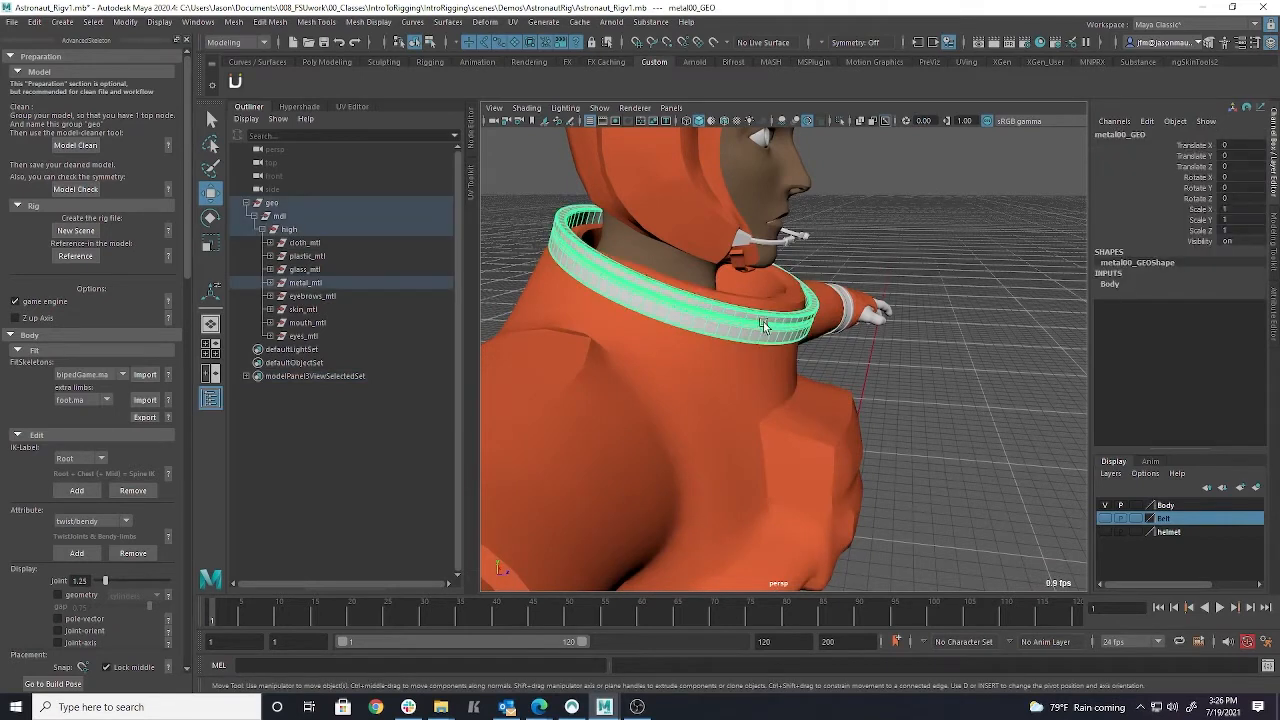
ctrl+click(750, 323)
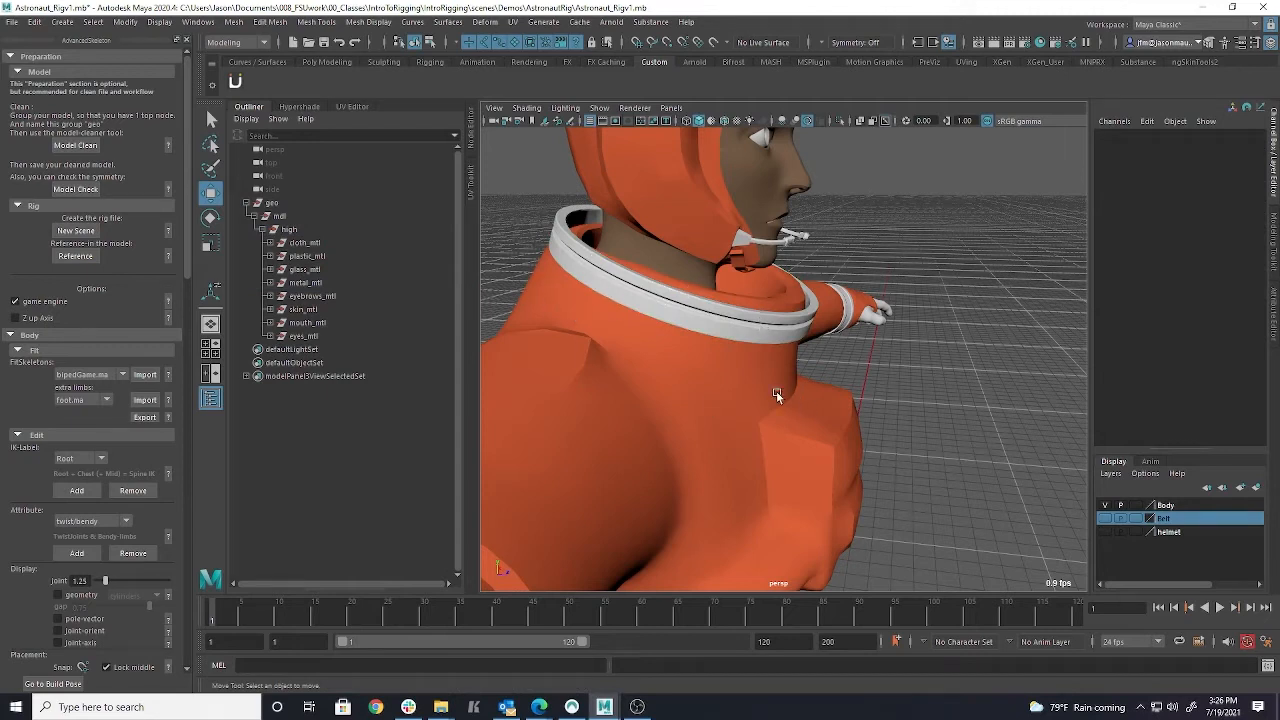
alt+drag(782, 377, 690, 383)
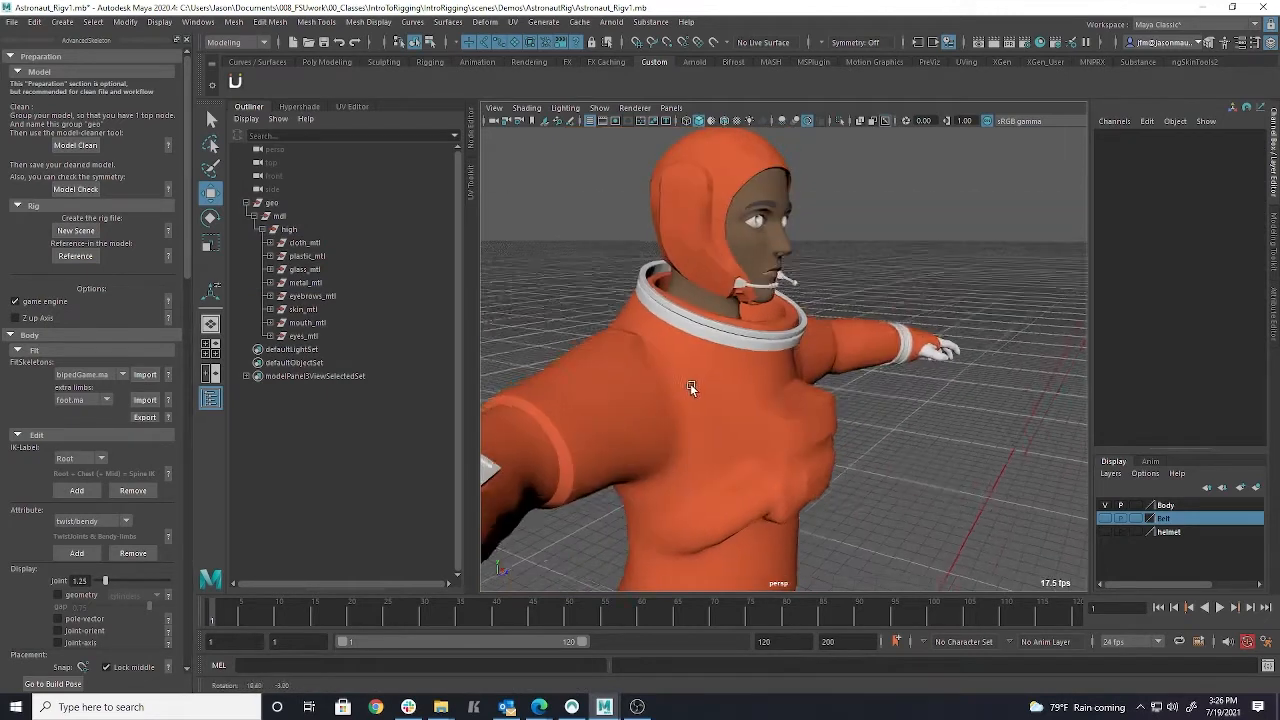
Select the suit mesh and examine from both sides how it meets the collar ring.
click(812, 415)
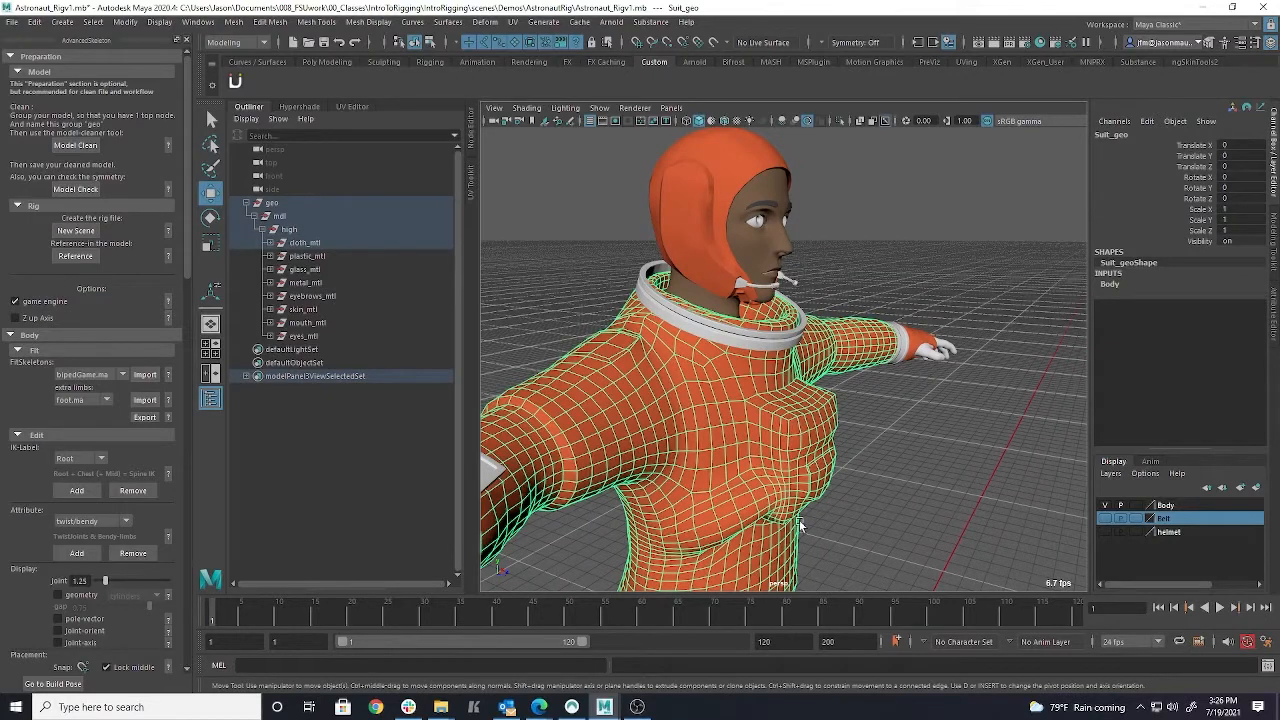
alt+drag(804, 365, 588, 347)
mouse_move(666, 330)
alt+mouse_down()
mouse_move(688, 343)
mouse_move(652, 325)
alt+mouse_up()
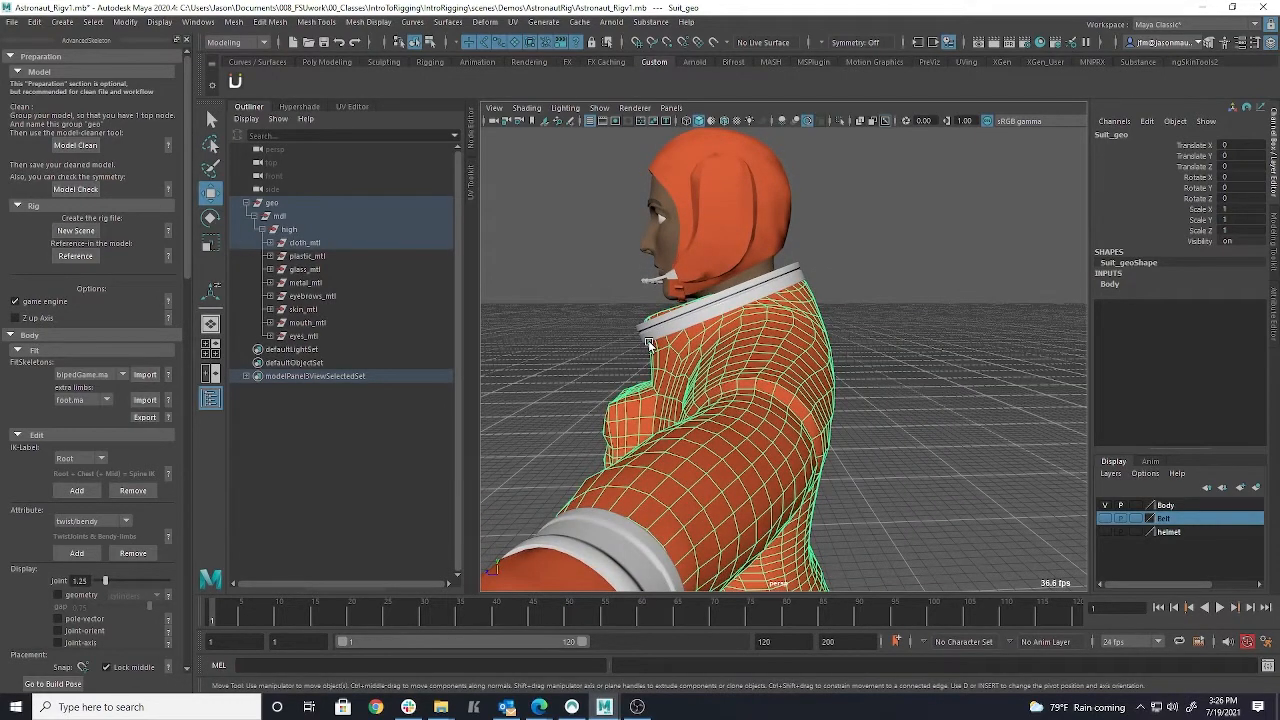
mouse_move(648, 340)
alt+mouse_down()
mouse_move(800, 320)
mouse_move(652, 333)
alt+mouse_up()
alt+drag(786, 345, 818, 363)
alt+middle_drag(818, 360, 857, 381)
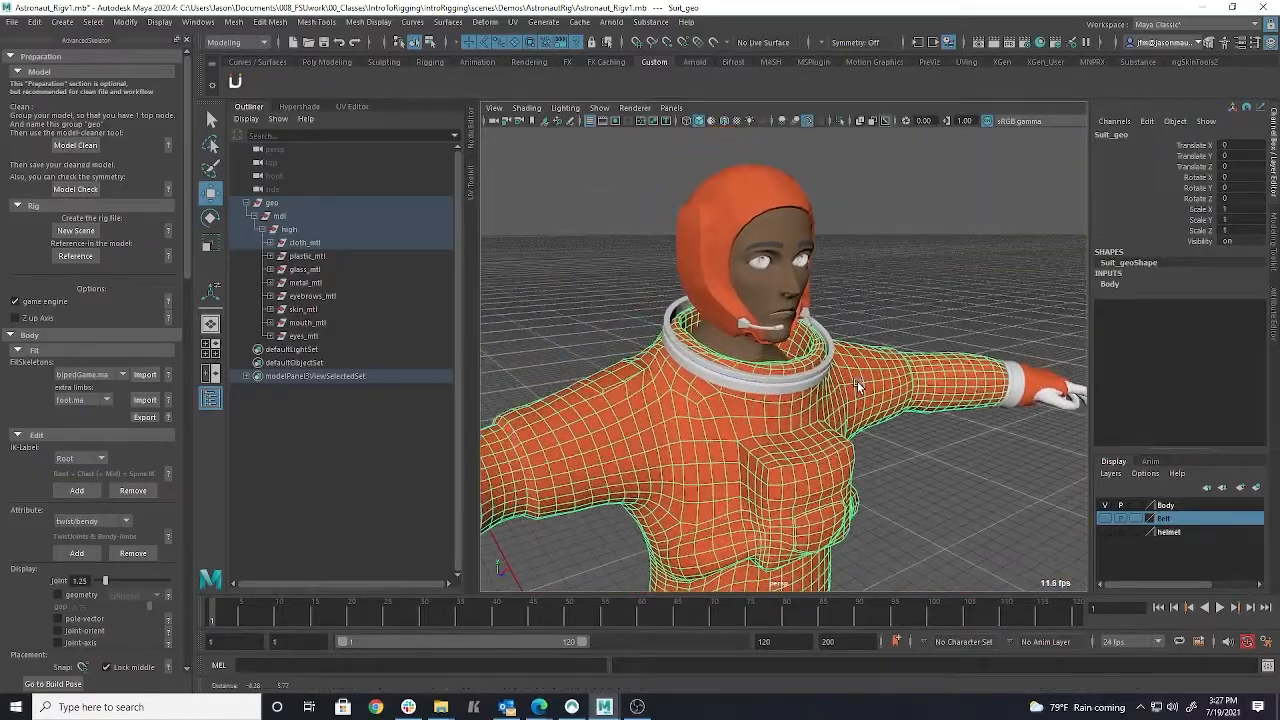
alt+right_drag(926, 427, 871, 427)
alt+drag(871, 427, 739, 402)
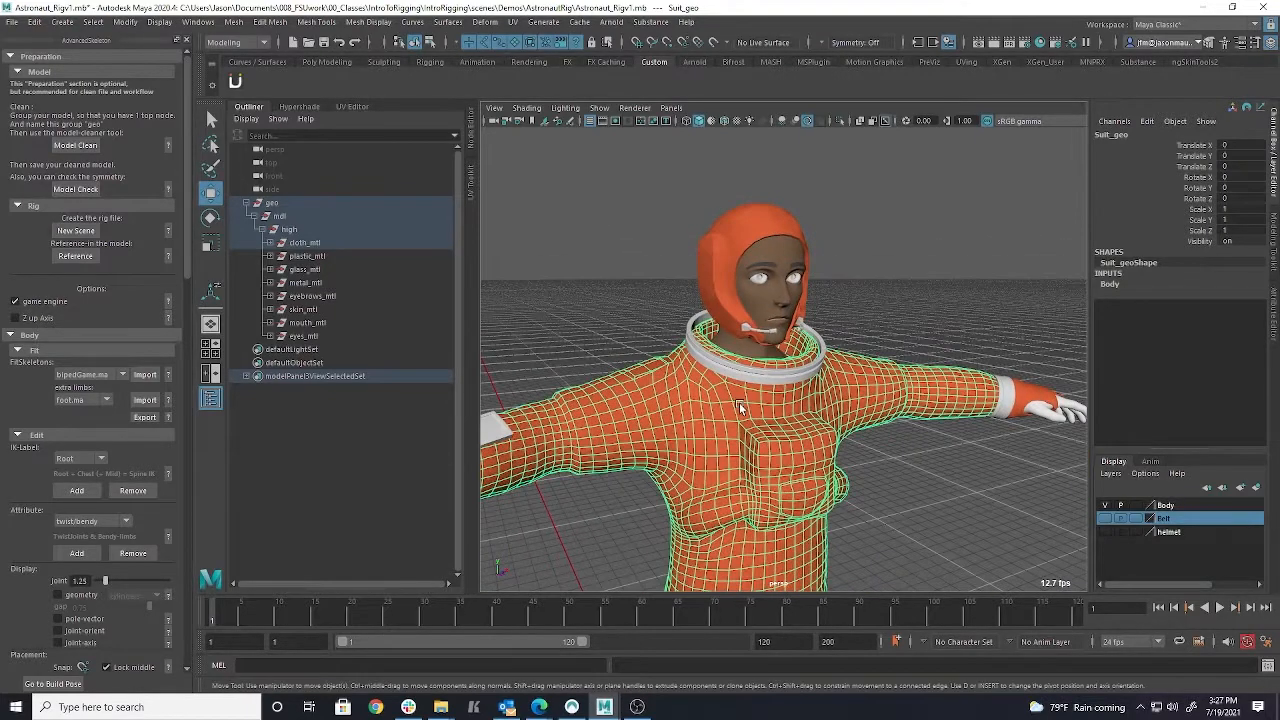
Select the head covering mesh and examine its fit around the face and the attached headset microphones.
click(712, 256)
alt+right_drag(712, 256, 875, 370)
alt+drag(875, 370, 846, 405)
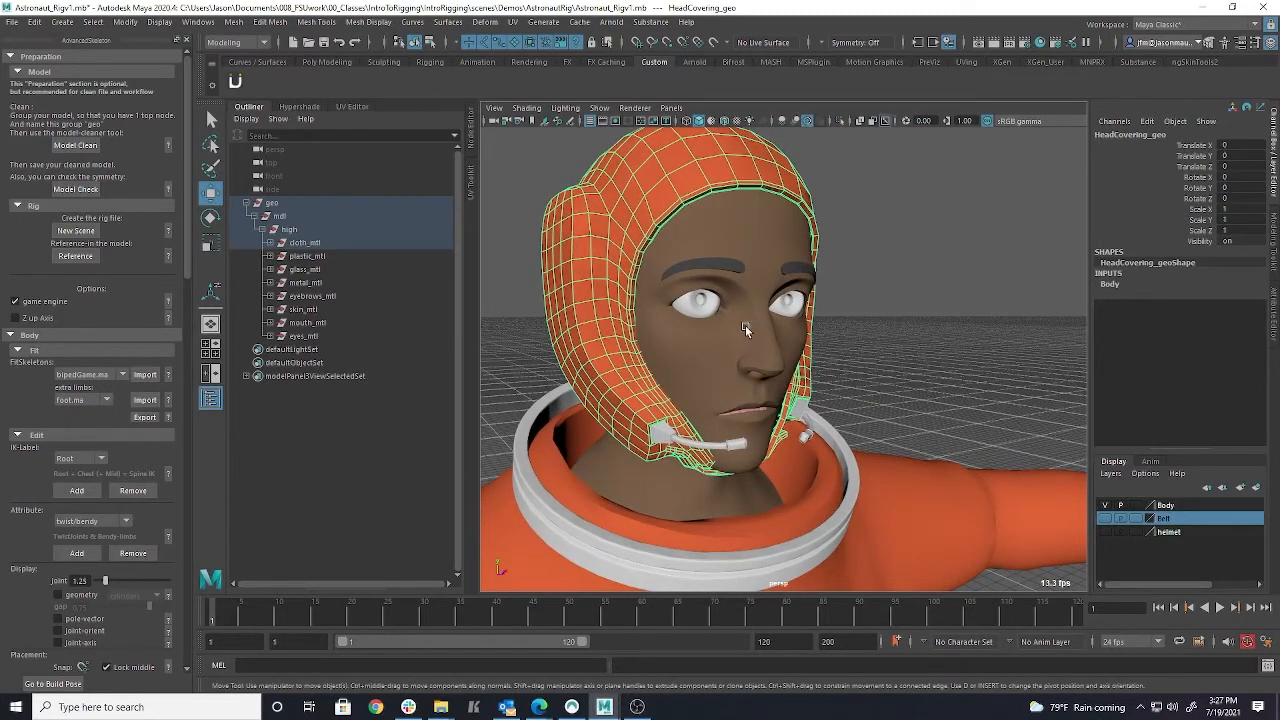
alt+drag(928, 340, 932, 370)
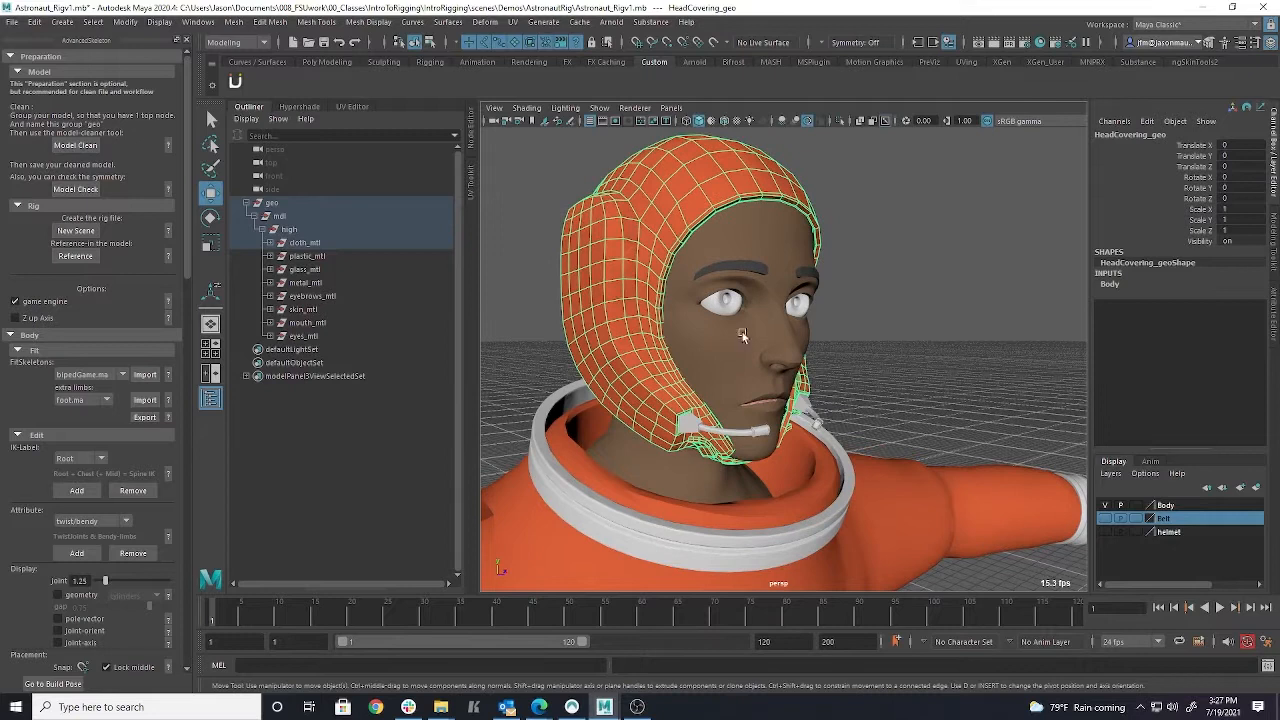
alt+drag(673, 316, 647, 312)
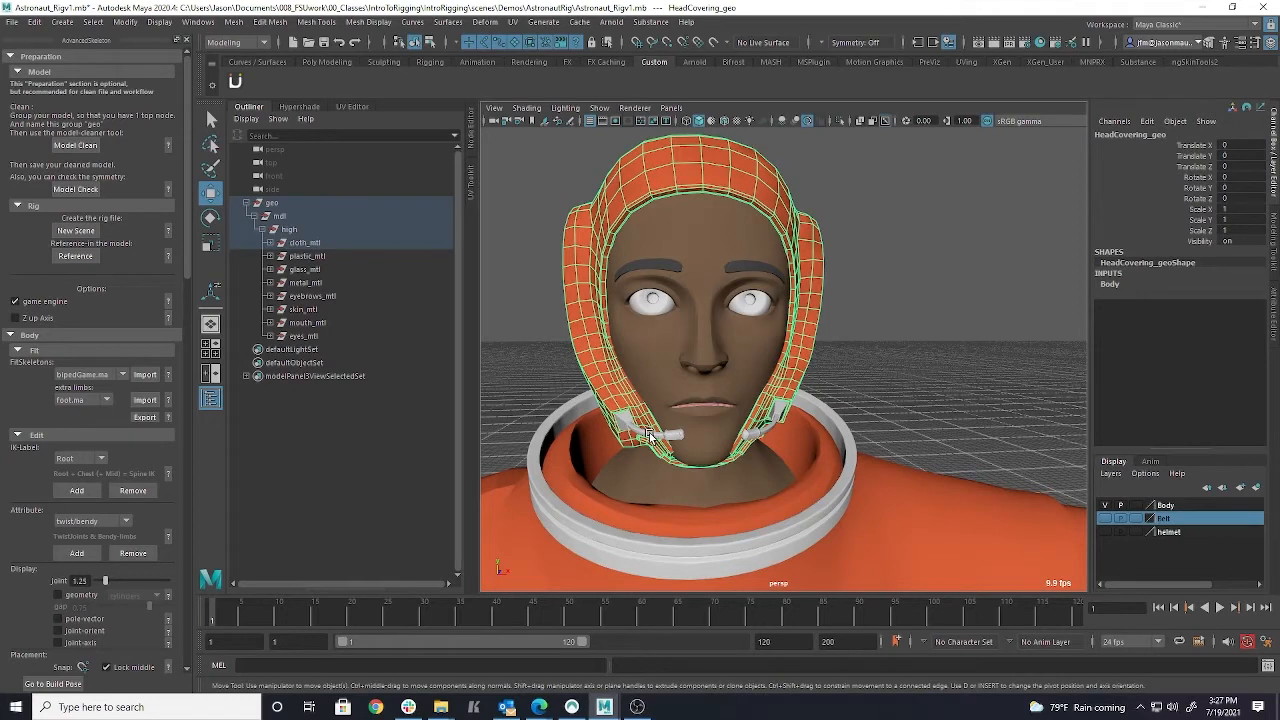
alt+drag(620, 425, 686, 380)
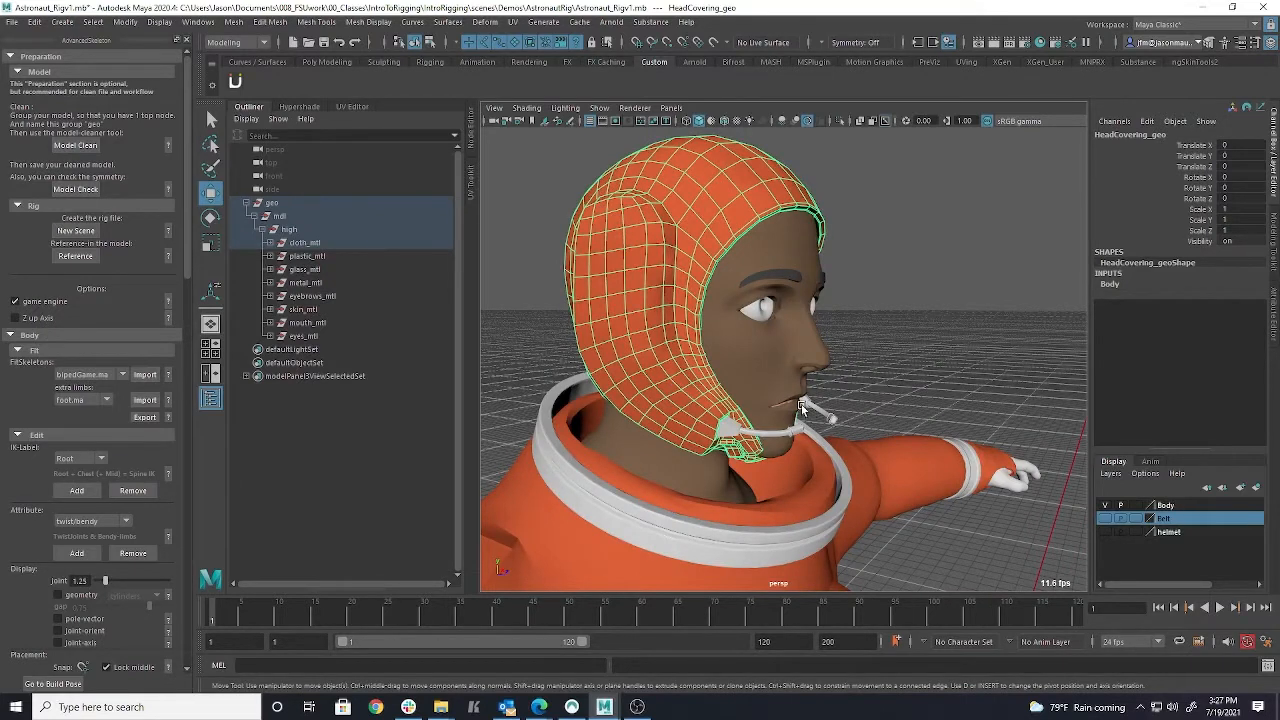
mouse_move(727, 422)
alt+mouse_down()
mouse_move(796, 395)
mouse_move(840, 445)
mouse_move(900, 385)
mouse_move(856, 354)
mouse_move(722, 428)
alt+mouse_up()
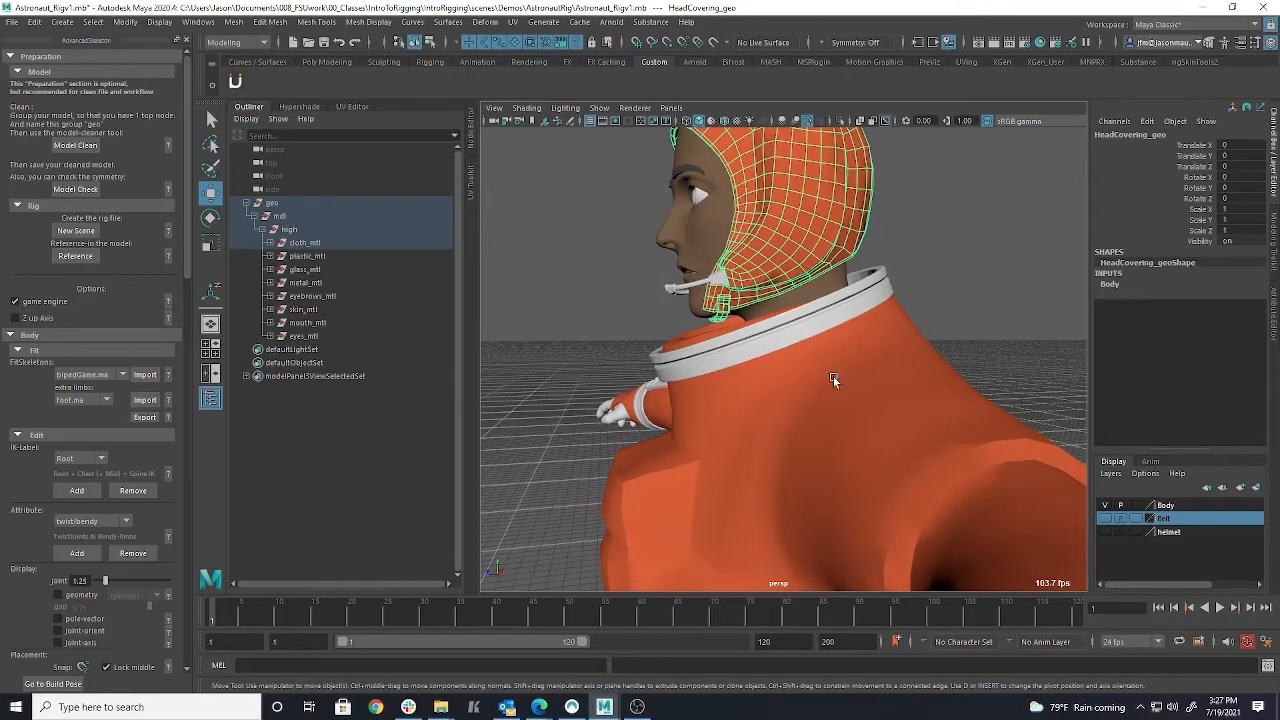
Select the right hand's finger mesh and examine the glove fingers and the orange loops between them.
alt+drag(638, 514, 664, 431)
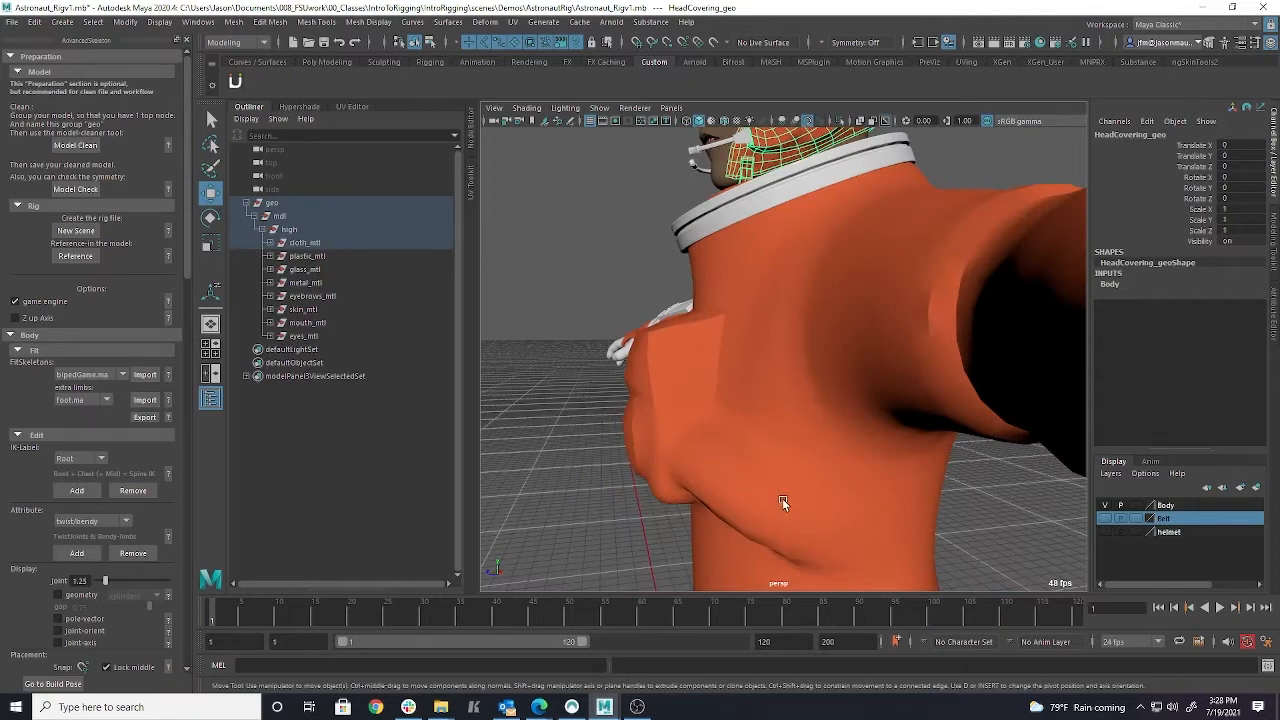
alt+drag(709, 437, 834, 459)
alt+right_drag(834, 459, 779, 450)
alt+drag(779, 450, 768, 421)
alt+drag(720, 387, 634, 426)
click(830, 420)
alt+right_drag(634, 426, 759, 425)
alt+drag(759, 425, 723, 314)
click(781, 373)
alt+drag(781, 373, 739, 433)
scroll(739, 433, up, 5)
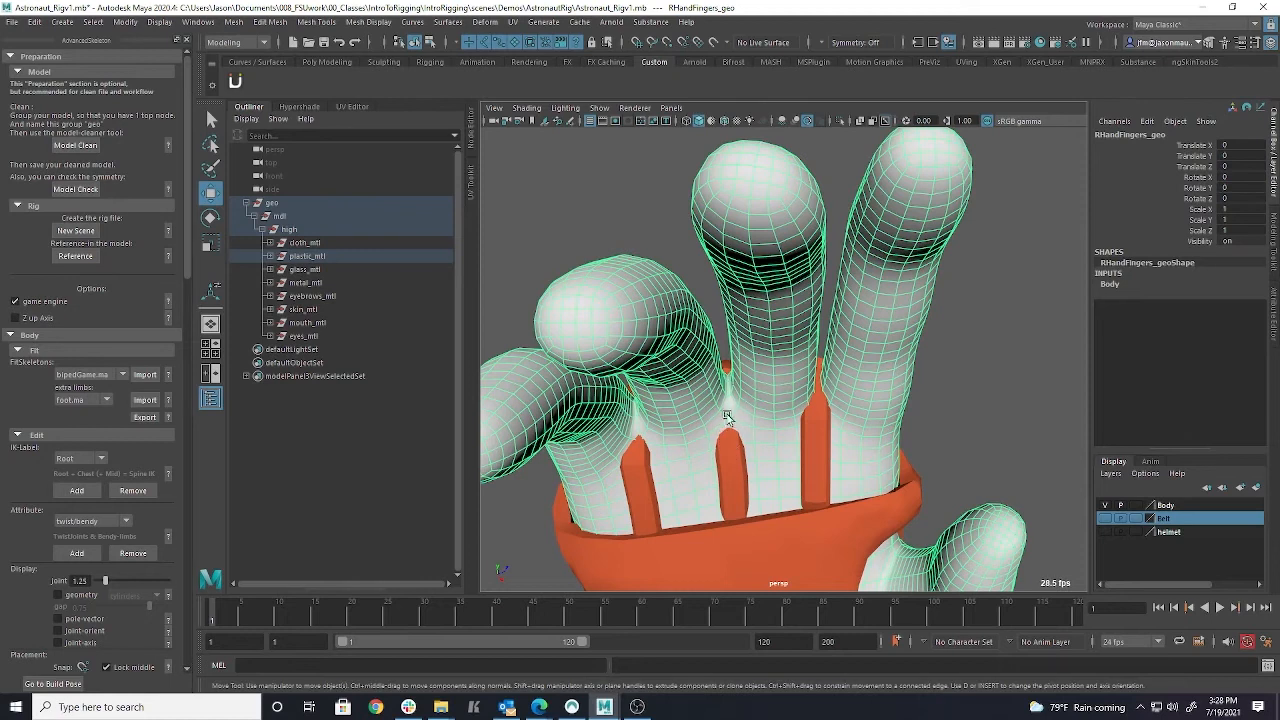
scroll(732, 405, down, 4)
alt+middle_drag(729, 427, 741, 466)
alt+drag(741, 469, 764, 309)
scroll(734, 409, down, 6)
Select the tip vertices of the right glove's middle finger loop in wireframe display and turn on soft selection.
key(f)
scroll(766, 391, up, 4)
click(764, 309)
right_drag(760, 310, 762, 337)
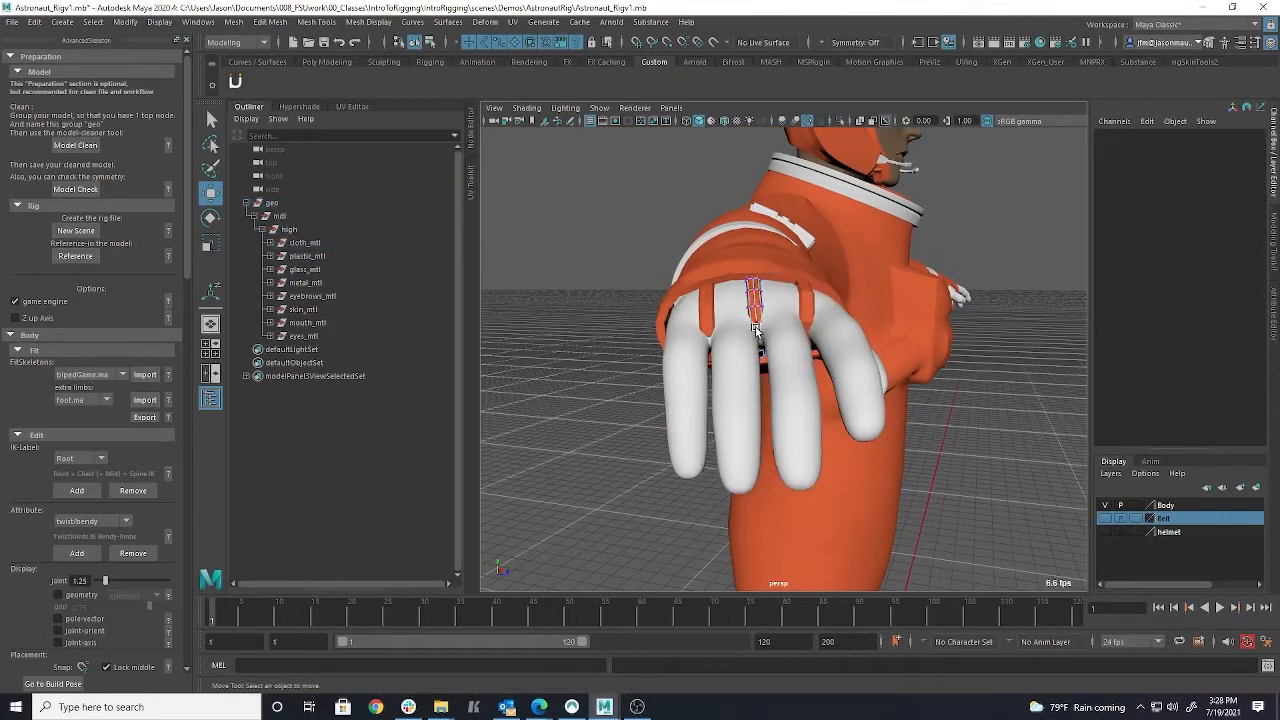
key(4)
drag(757, 336, 773, 342)
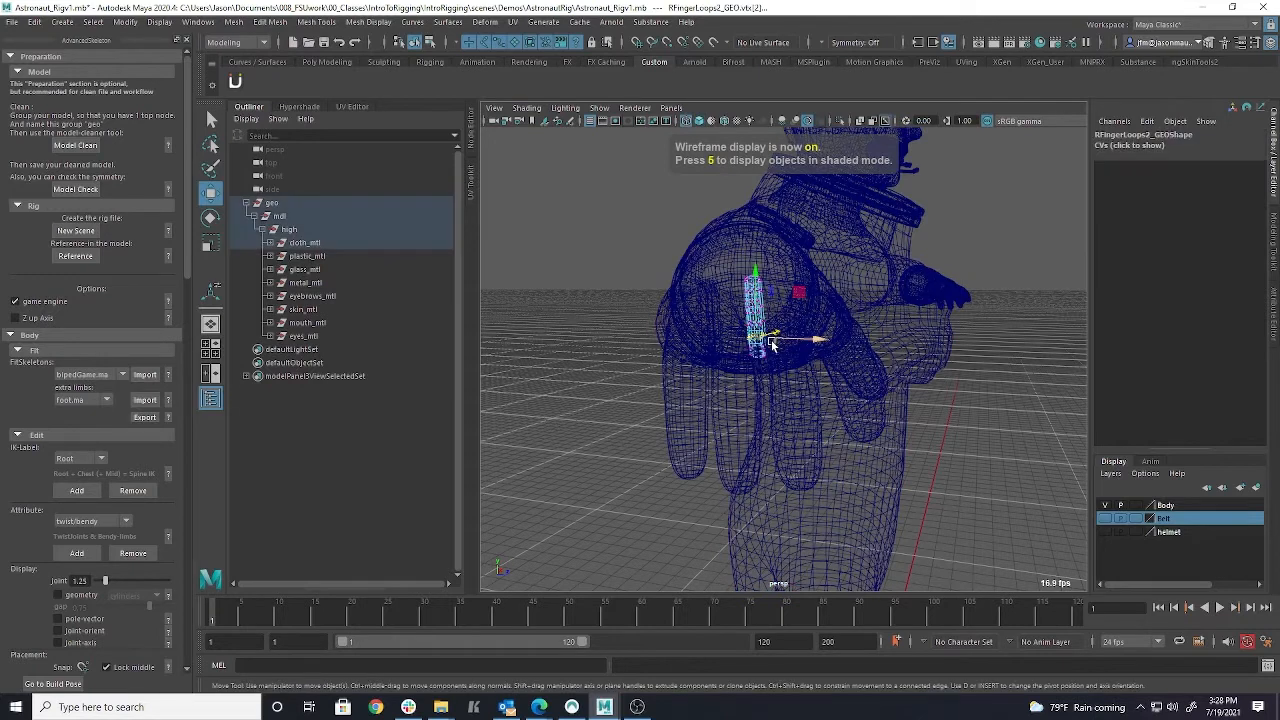
key(5)
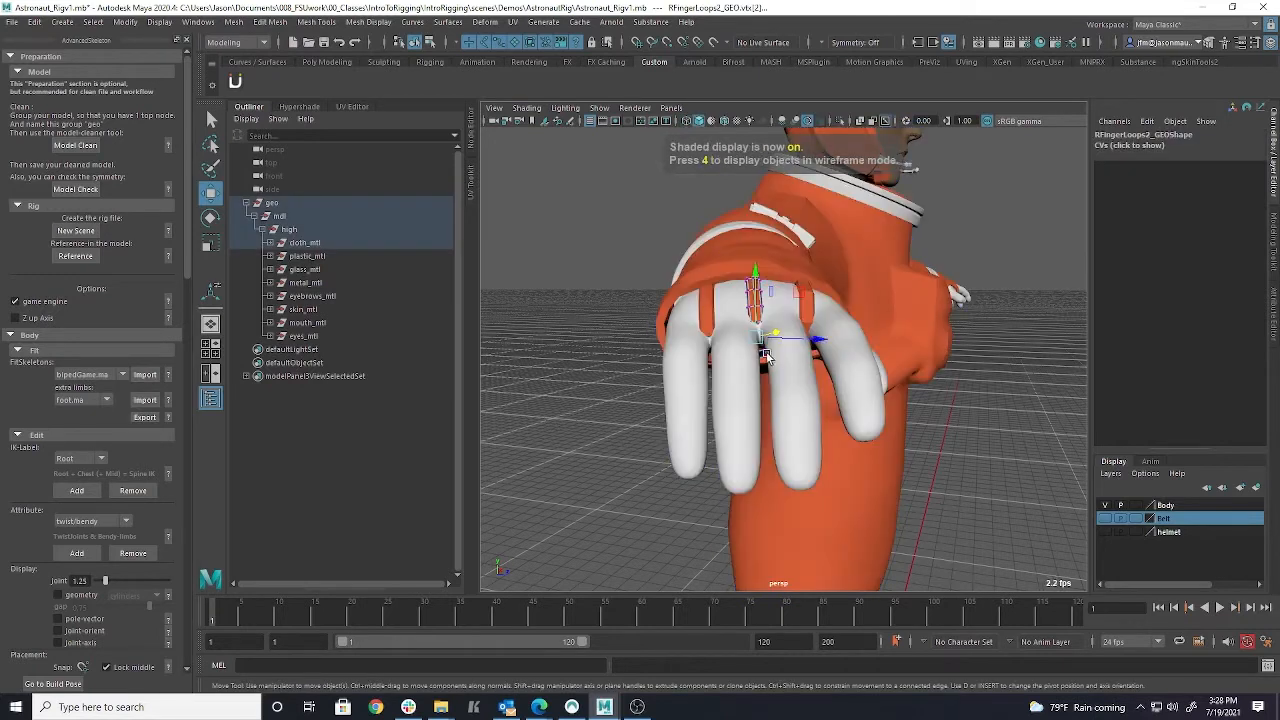
key(b)
alt+drag(765, 357, 806, 325)
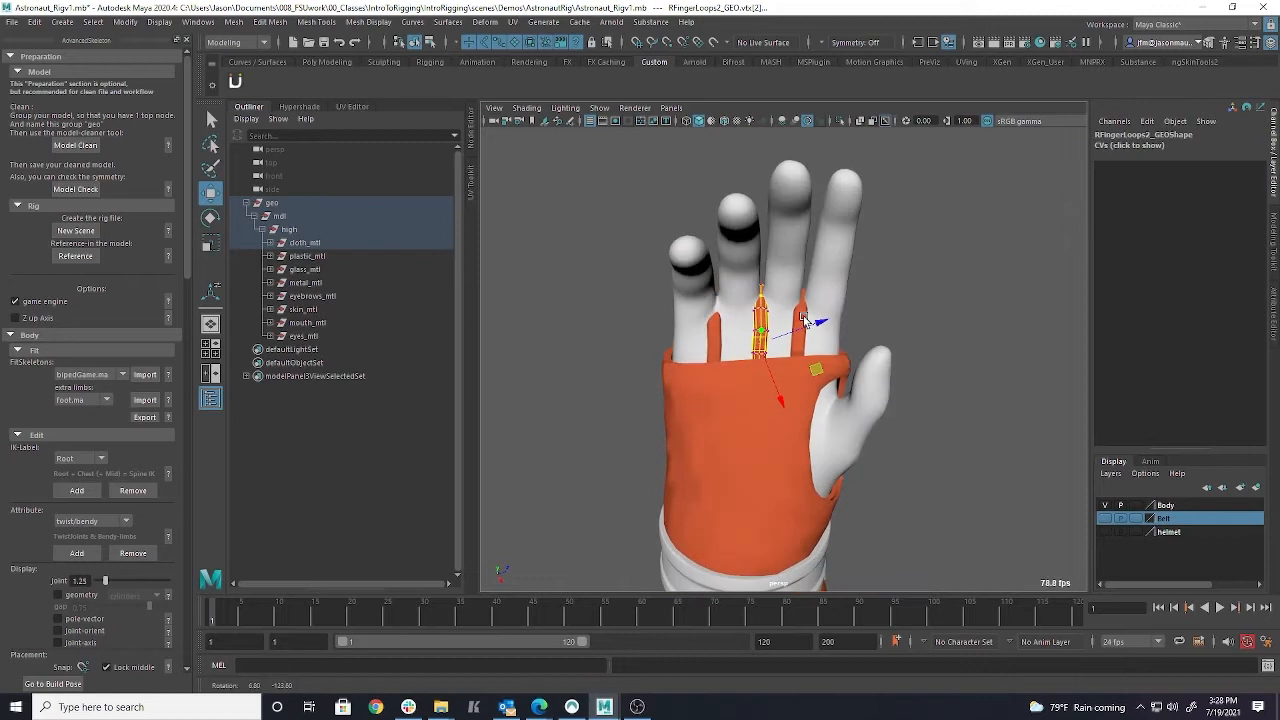
Return the finger loop to object selection mode and deselect it, bringing the whole upper body into view.
click(942, 272)
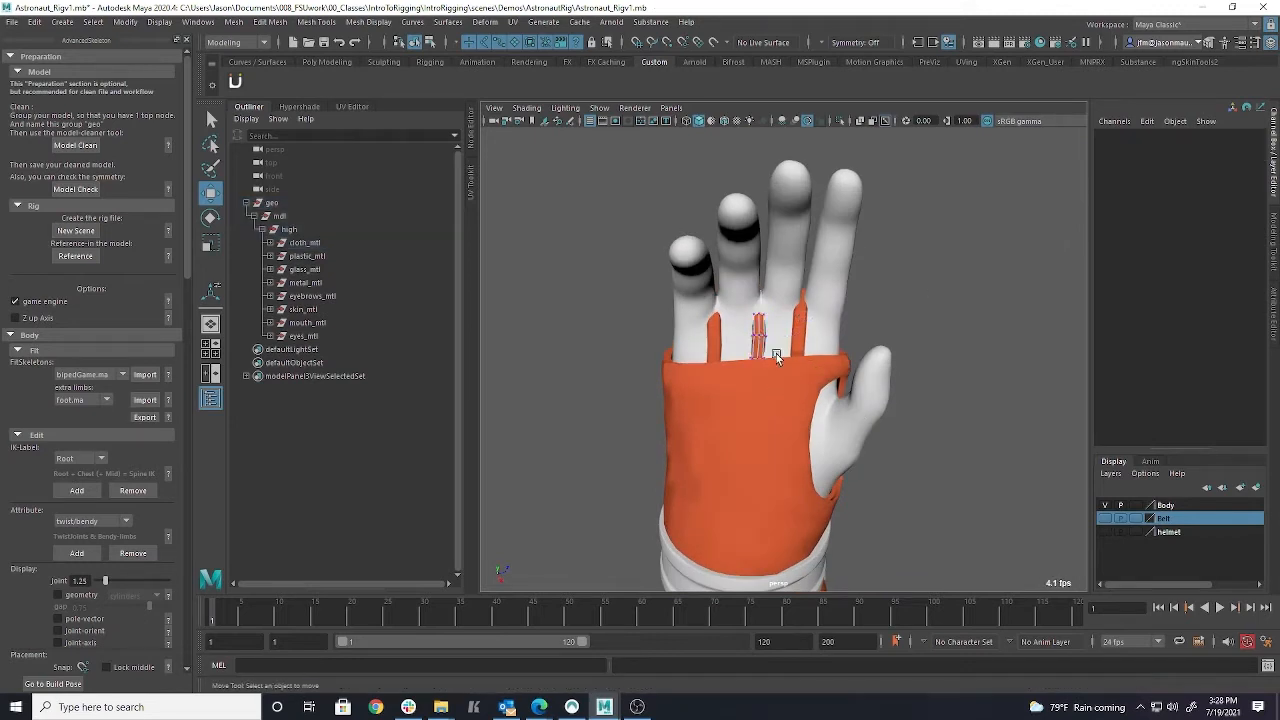
right_drag(760, 332, 828, 308)
click(955, 485)
scroll(694, 451, down, 5)
alt+drag(694, 451, 836, 423)
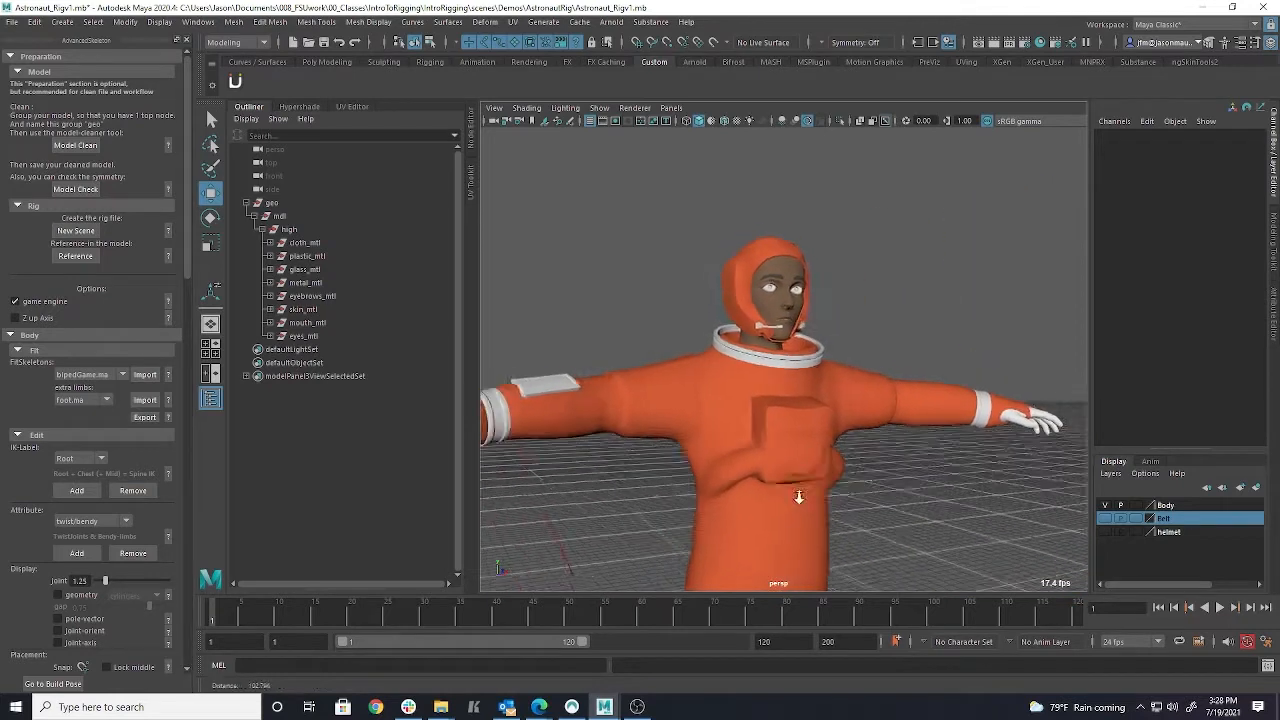
Show the helmet and Belt display layers to view the fully equipped astronaut, and hide both layers again.
scroll(798, 497, down, 3)
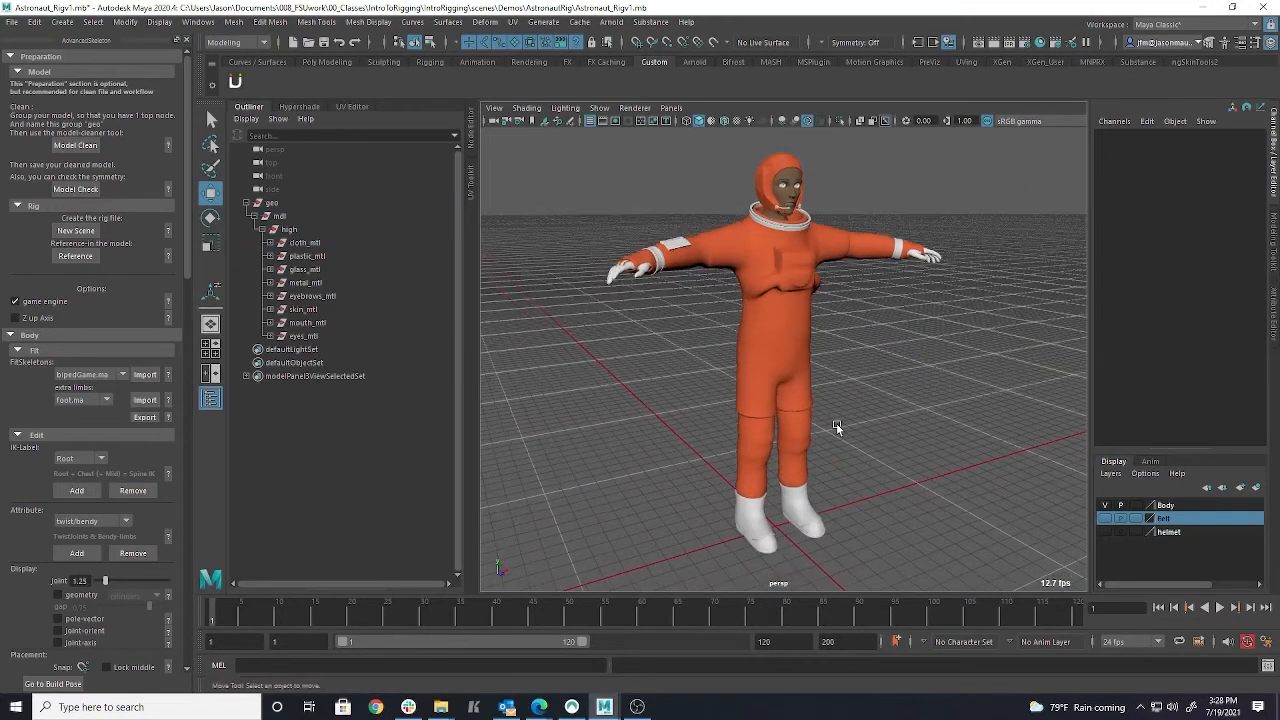
click(1105, 531)
click(1105, 518)
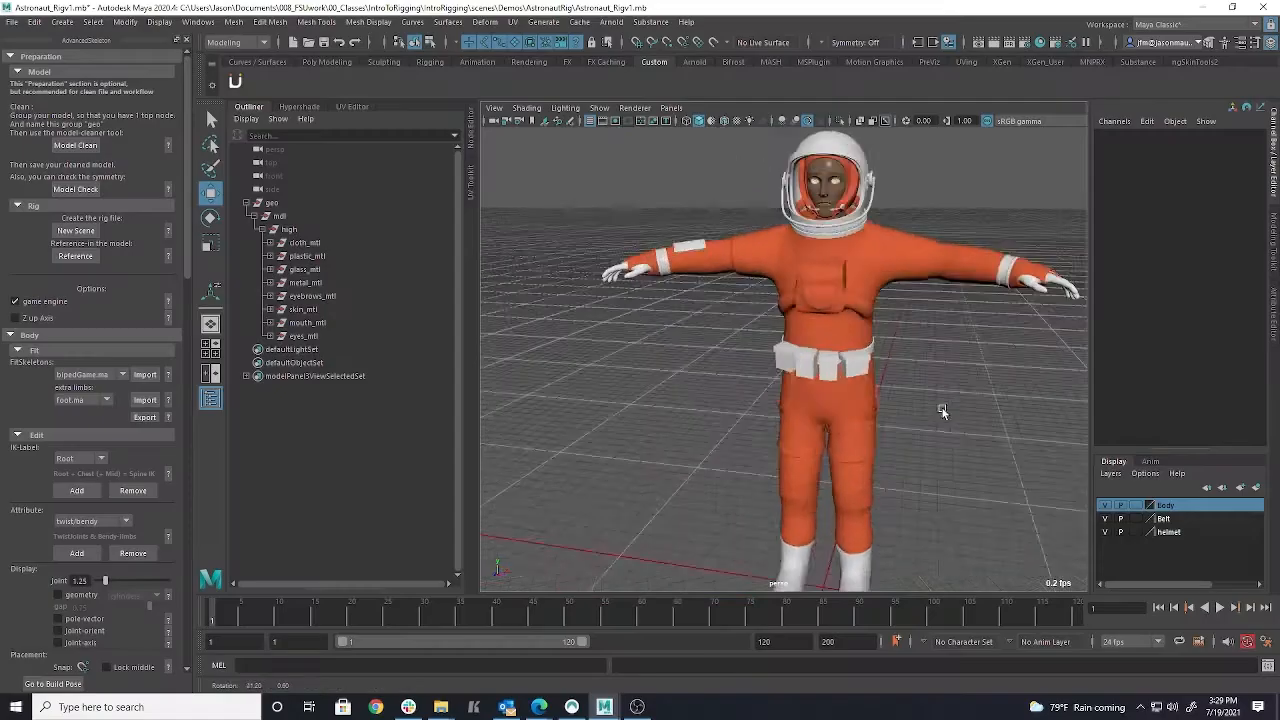
alt+drag(942, 408, 984, 408)
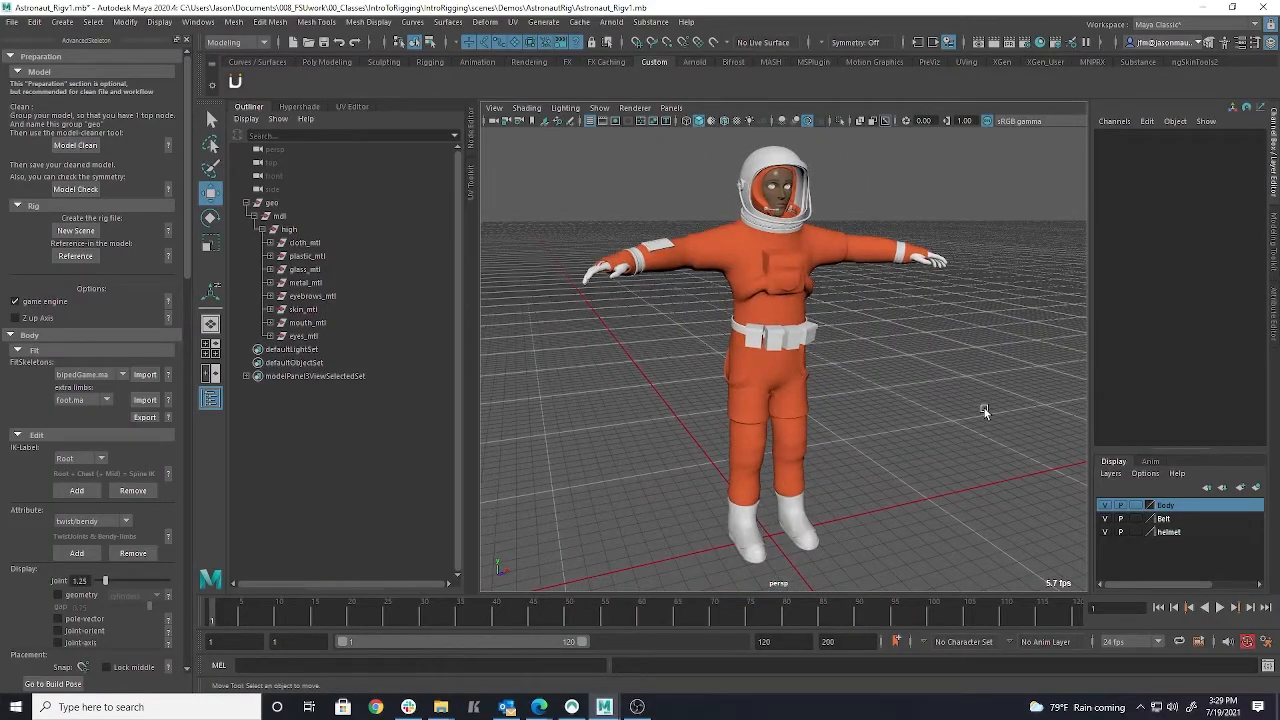
click(1105, 519)
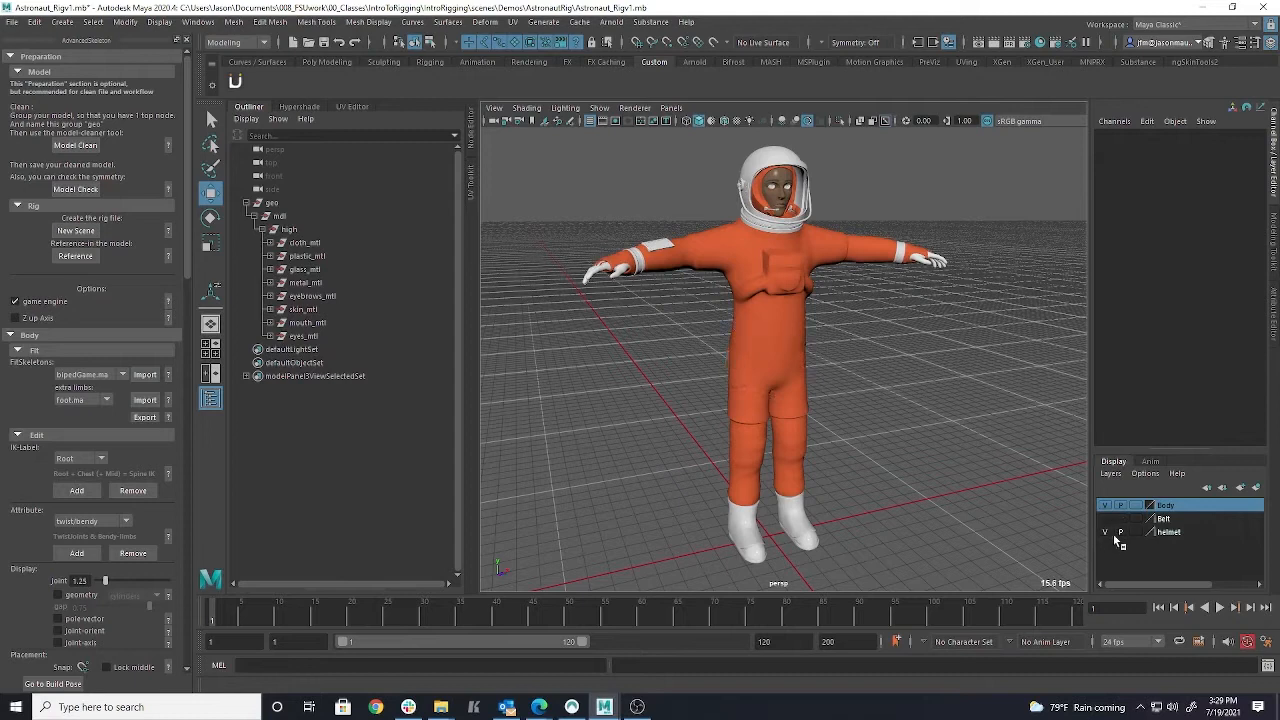
click(1106, 532)
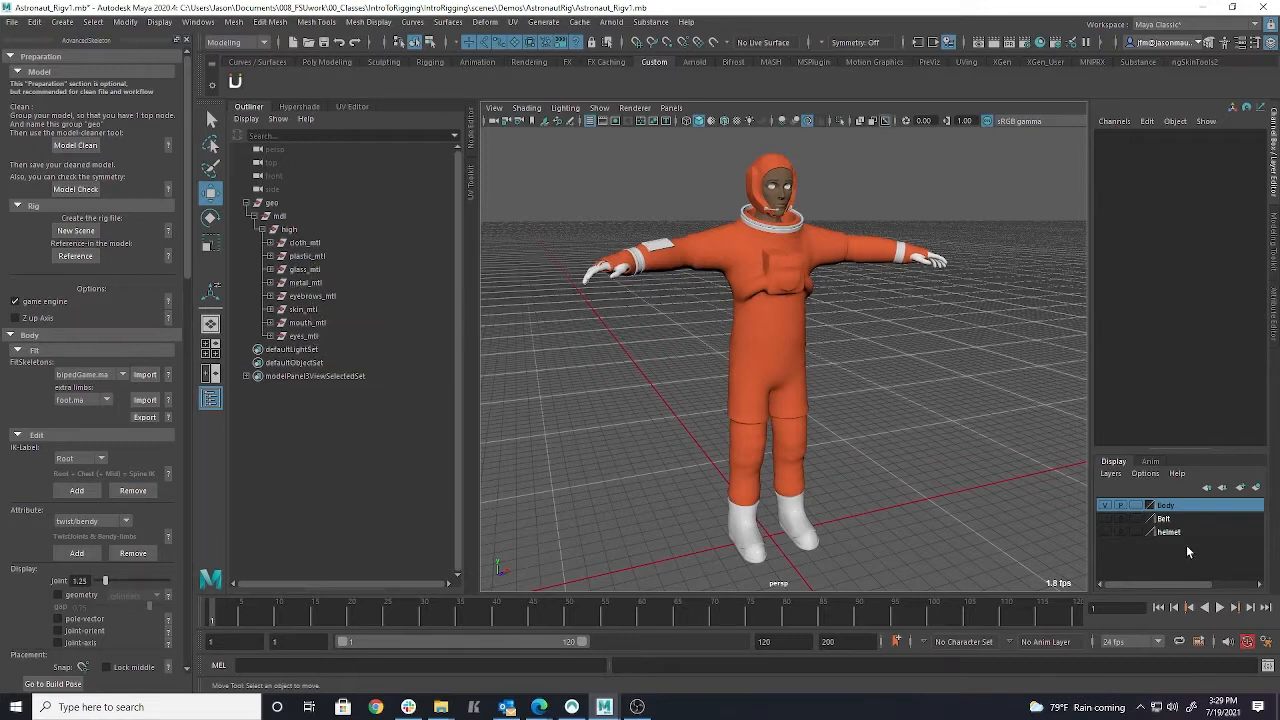
click(1106, 532)
click(1106, 532)
Import the bipedGame.ma fit skeleton and view it against the astronaut's body in perspective.
click(145, 374)
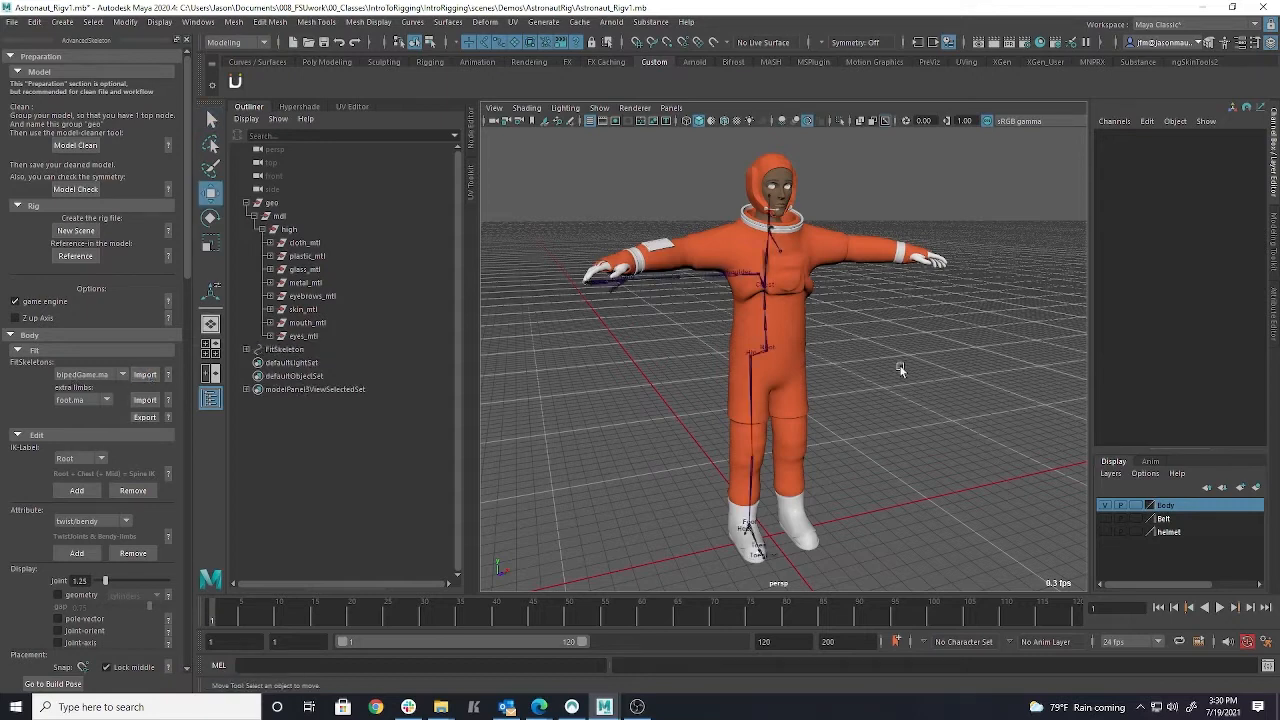
alt+drag(933, 375, 900, 360)
scroll(904, 305, up, 3)
mouse_move(904, 305)
alt+mouse_down()
mouse_move(902, 323)
mouse_move(894, 287)
alt+mouse_up()
Maximize the front view and turn off its Isolate Select so the whole astronaut and the fit skeleton are displayed.
key(space)
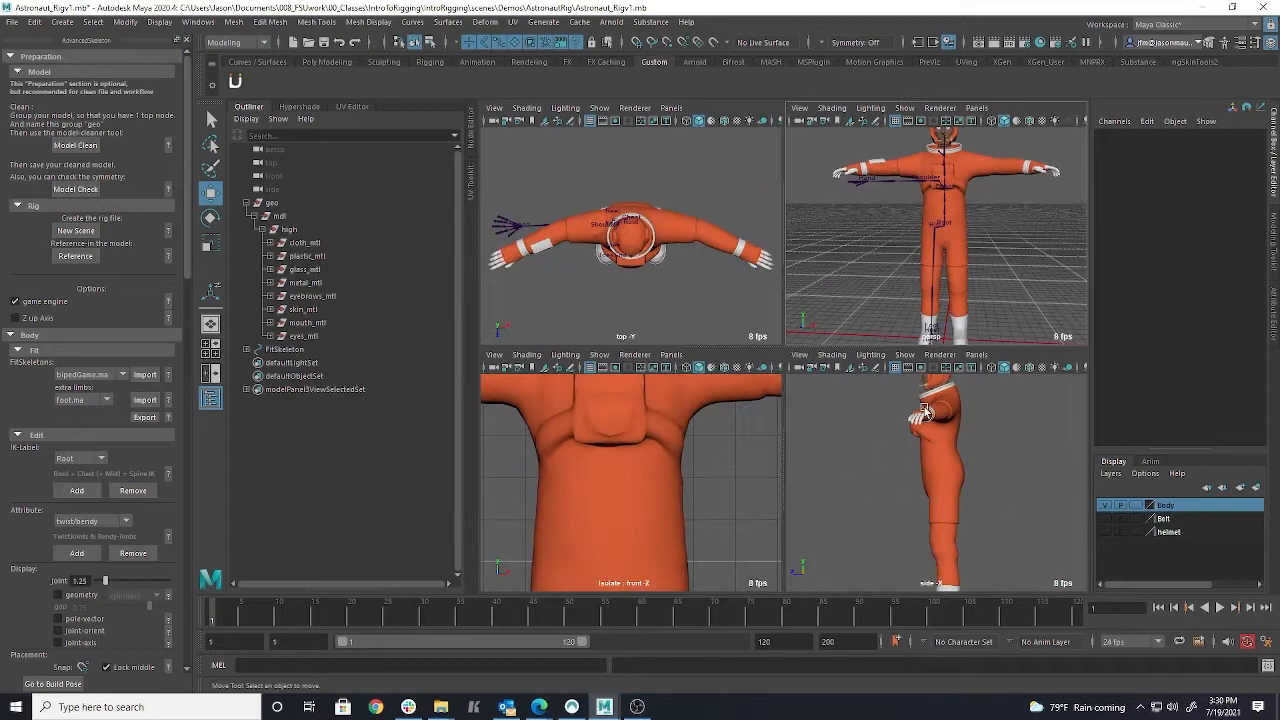
key(space)
scroll(700, 455, down, 5)
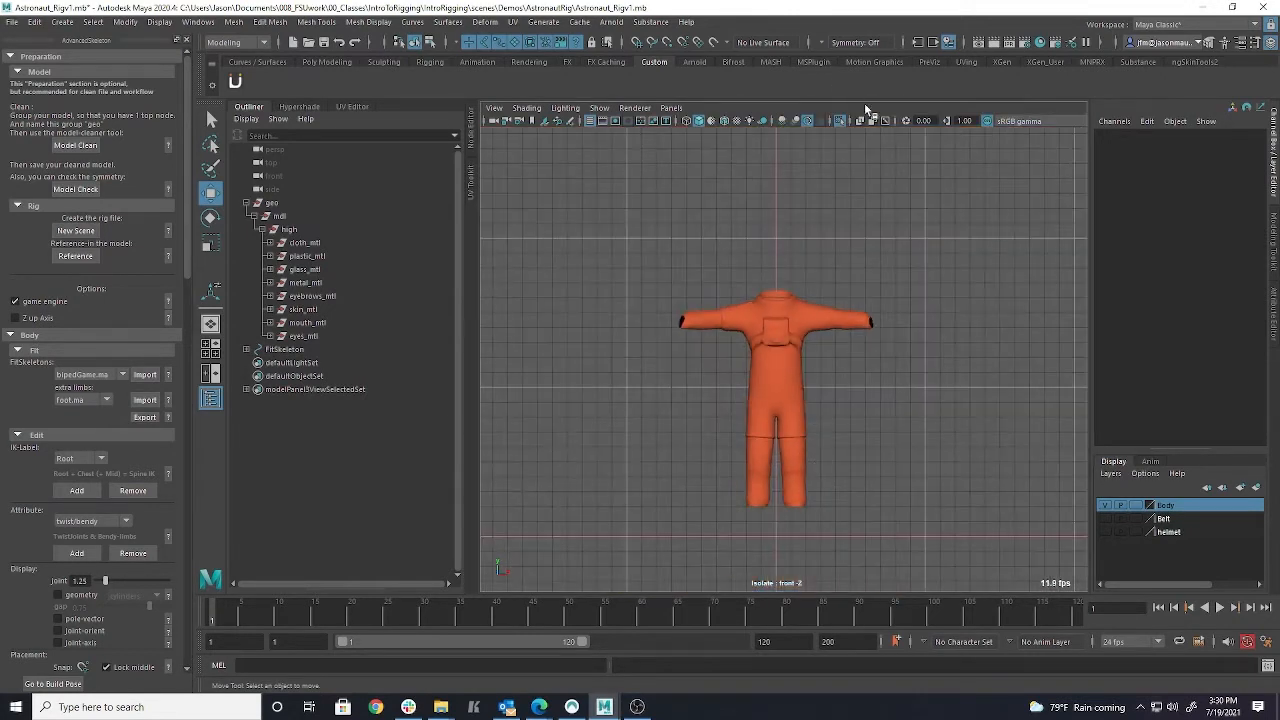
click(840, 120)
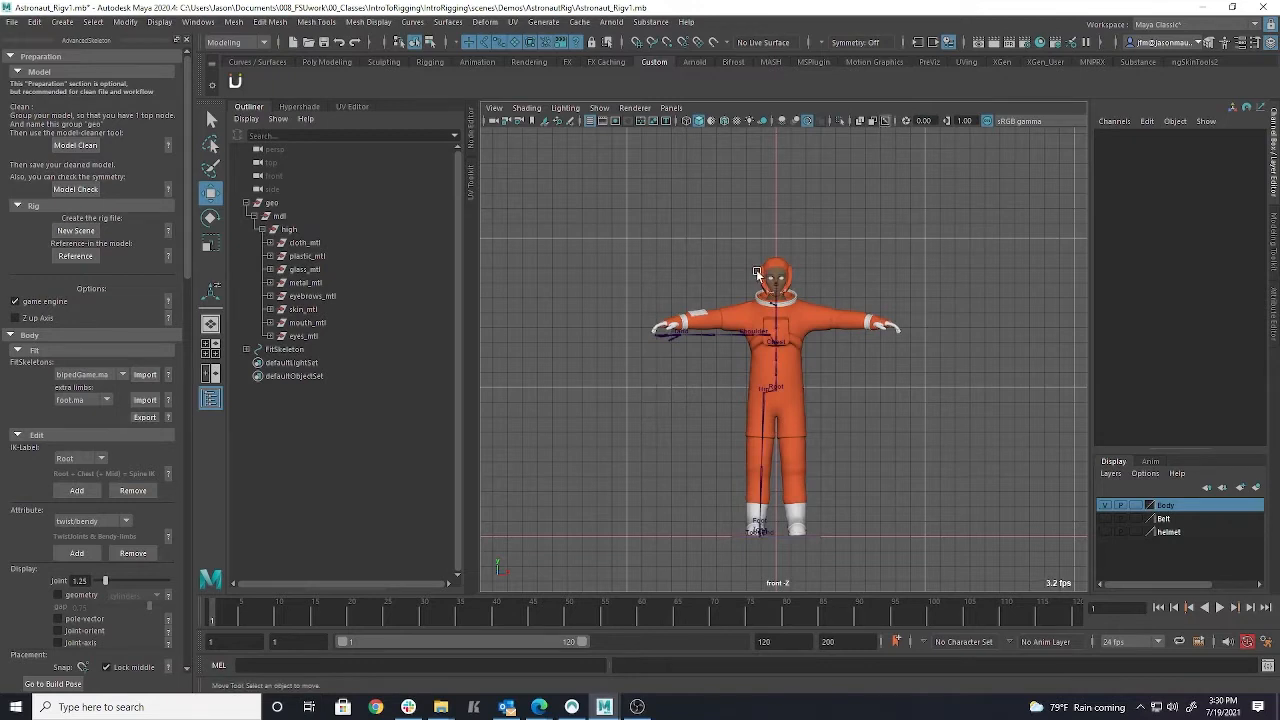
Maximize the side view, select its camera and set Translate X to 9955.
key(space)
scroll(930, 450, down, 3)
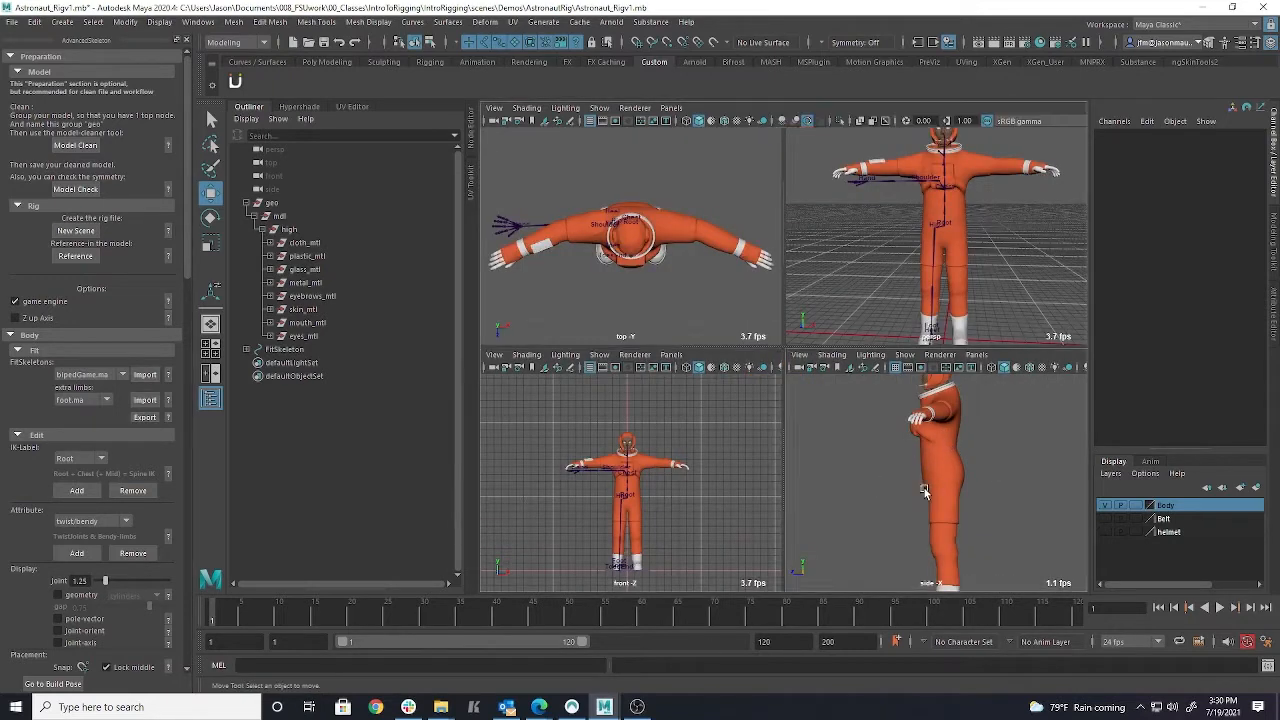
key(space)
scroll(725, 320, down, 3)
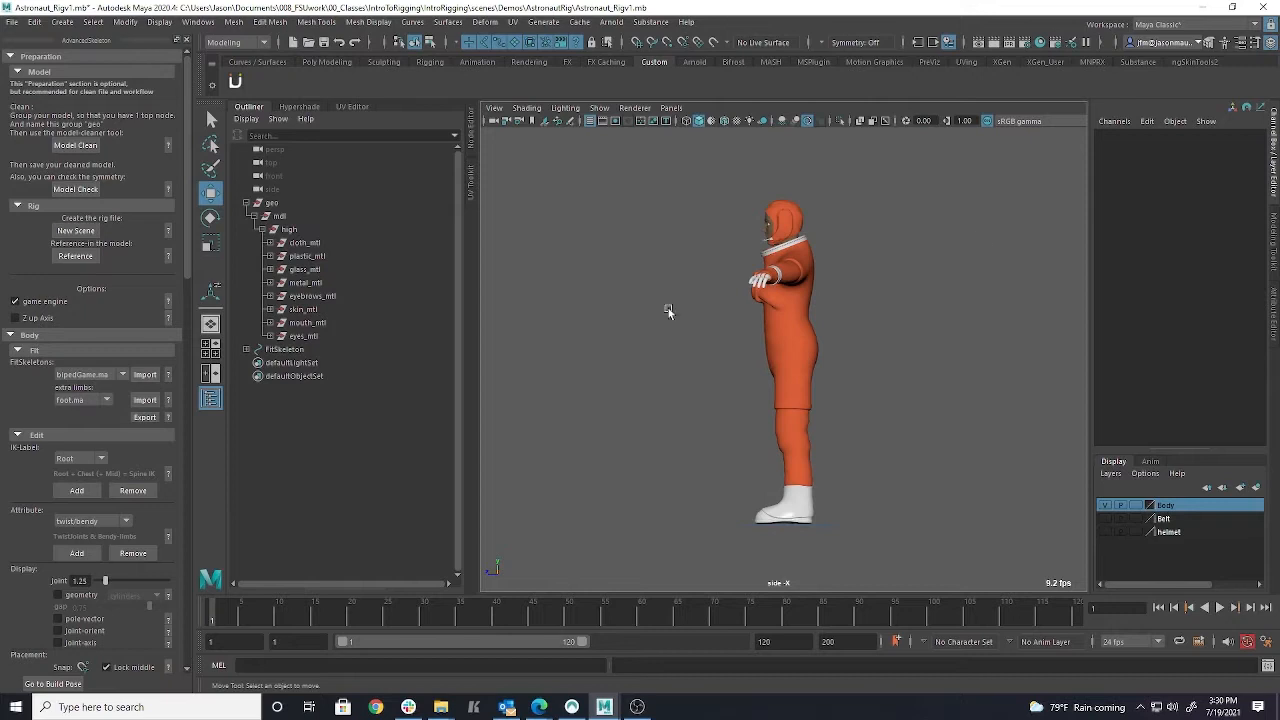
click(494, 120)
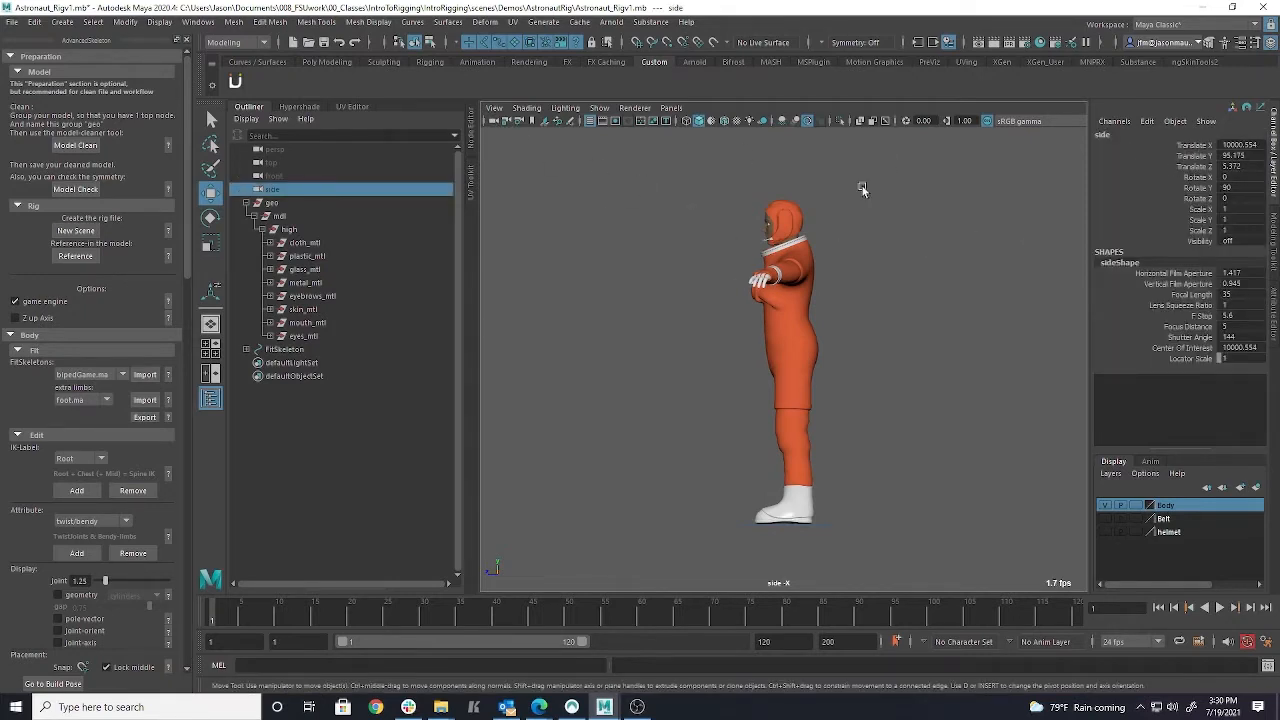
click(600, 109)
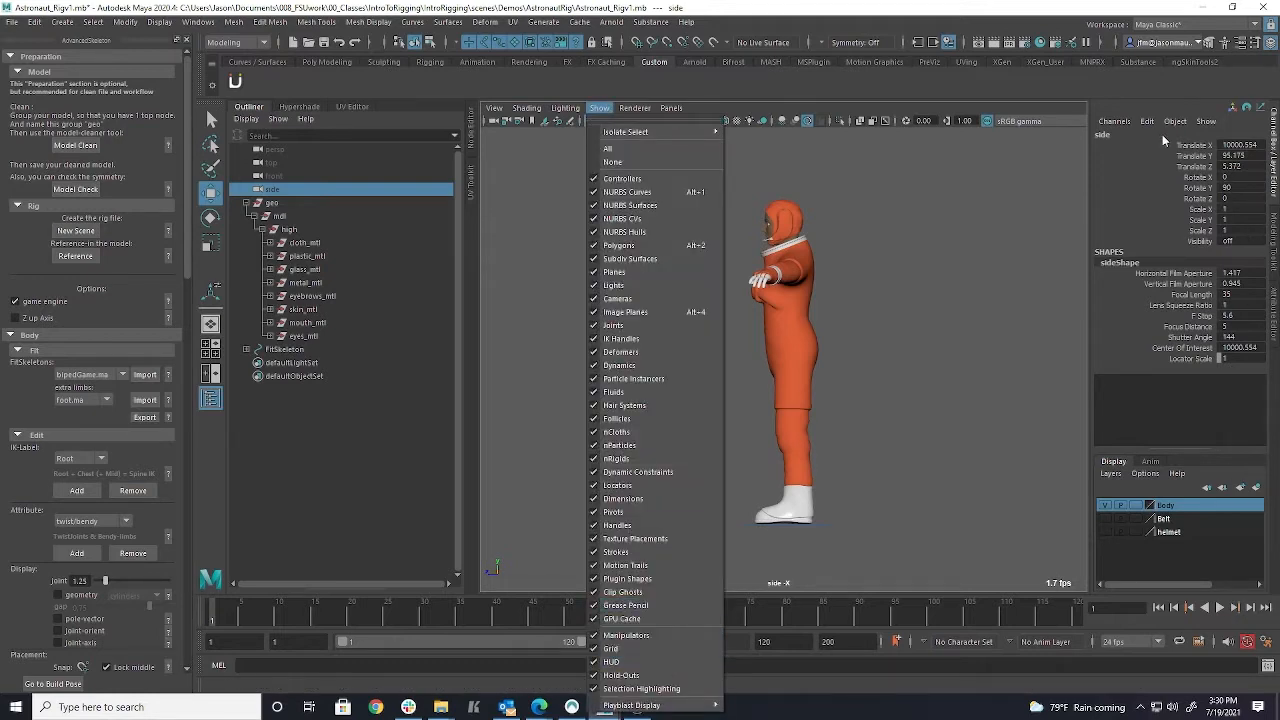
click(1146, 109)
double_click(1248, 146)
text(0)
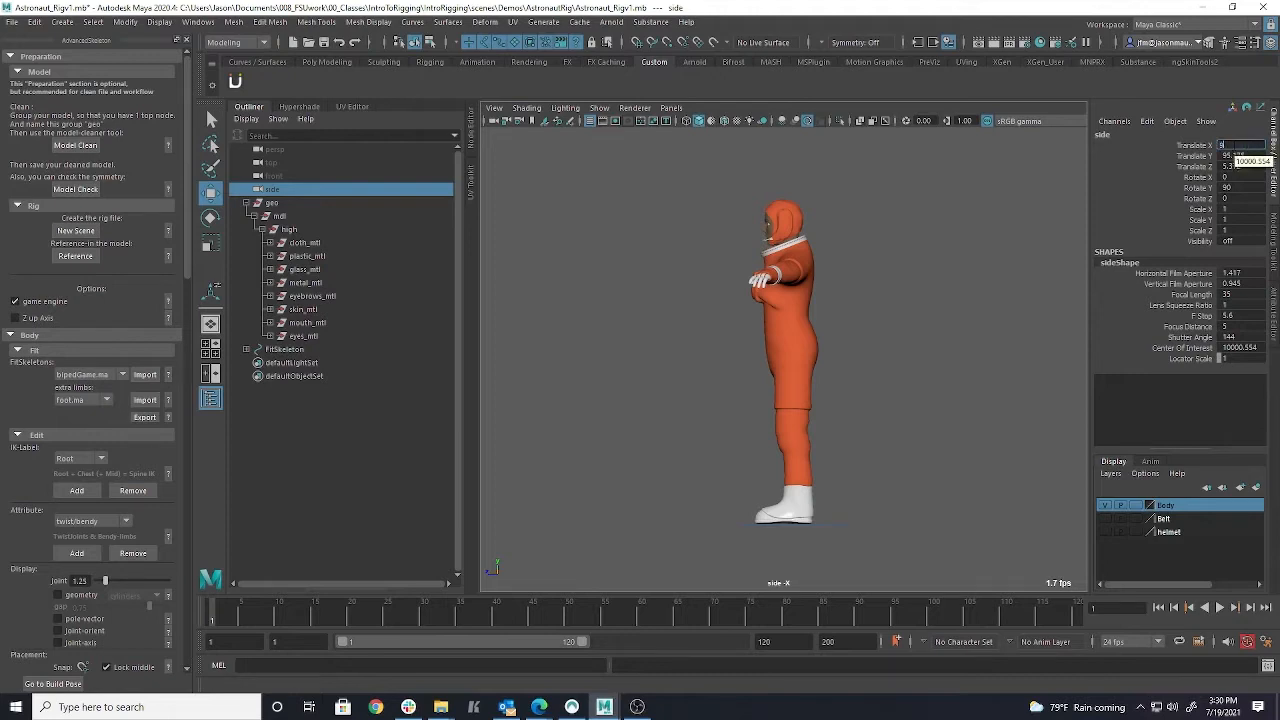
text(9)
key(Return)
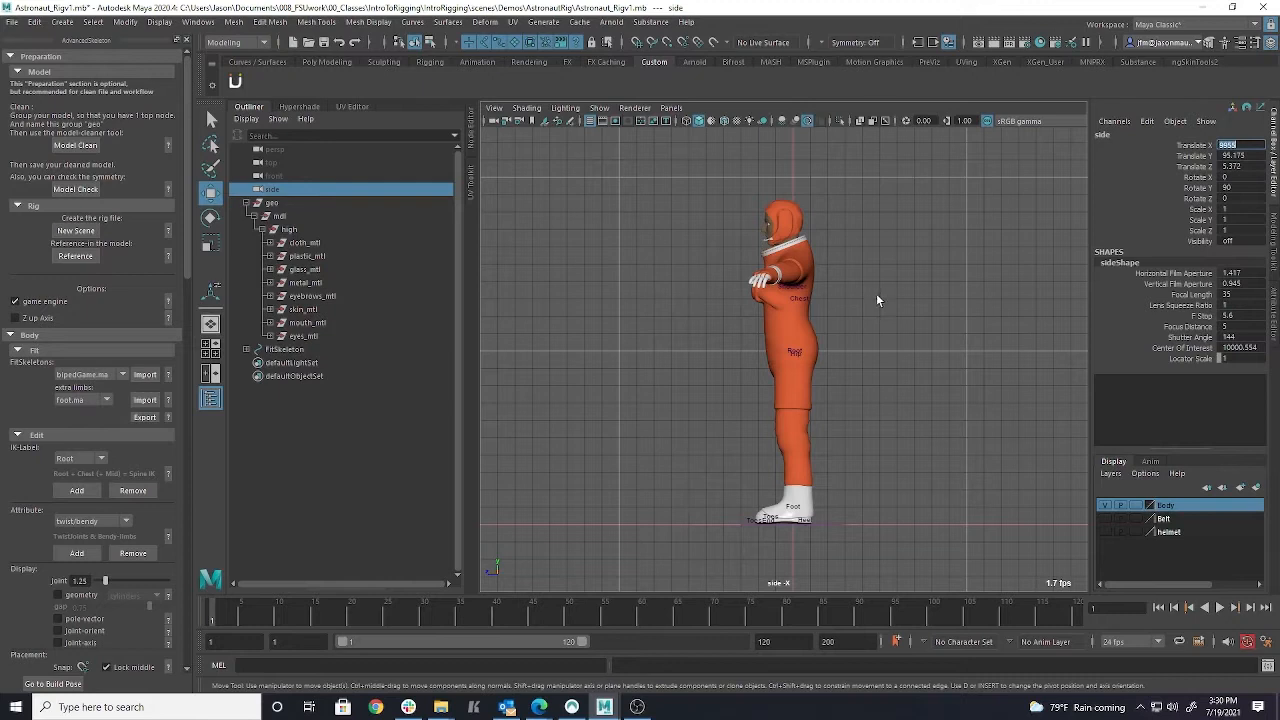
Turn on X-Ray Joints in the side view and in the top view.
scroll(872, 349, up, 4)
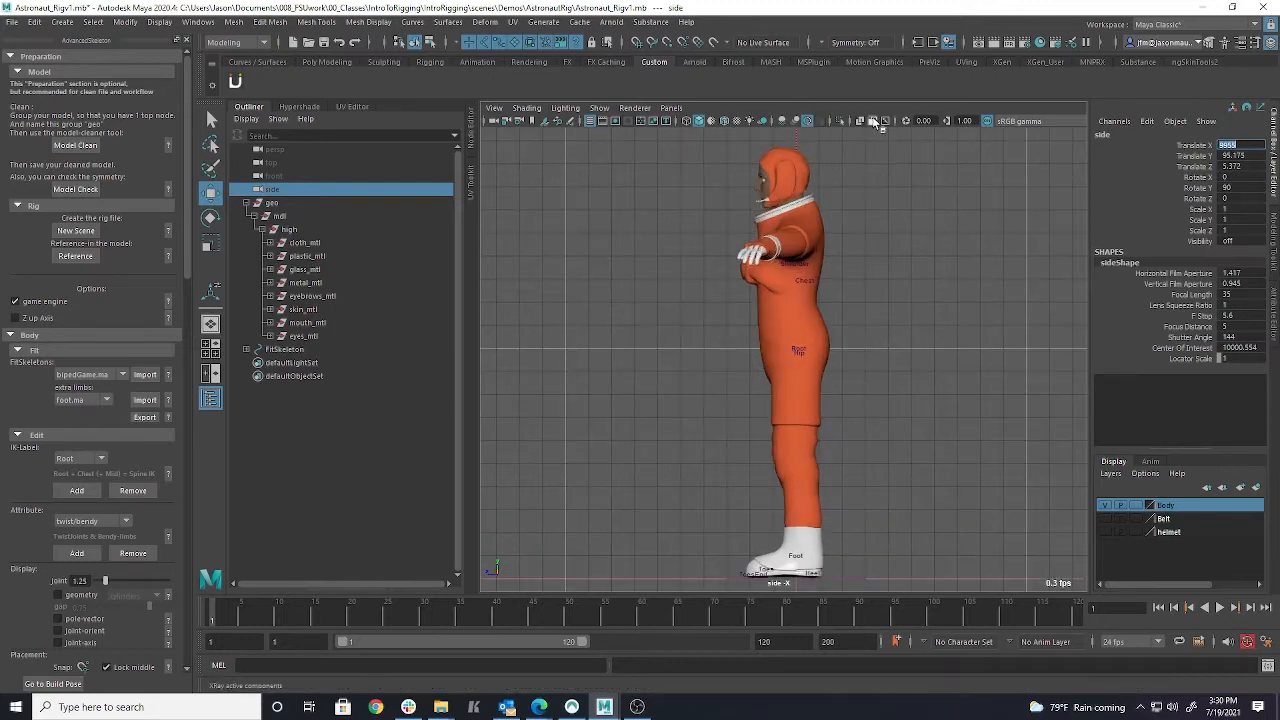
click(885, 120)
alt+right_drag(857, 358, 946, 375)
key(space)
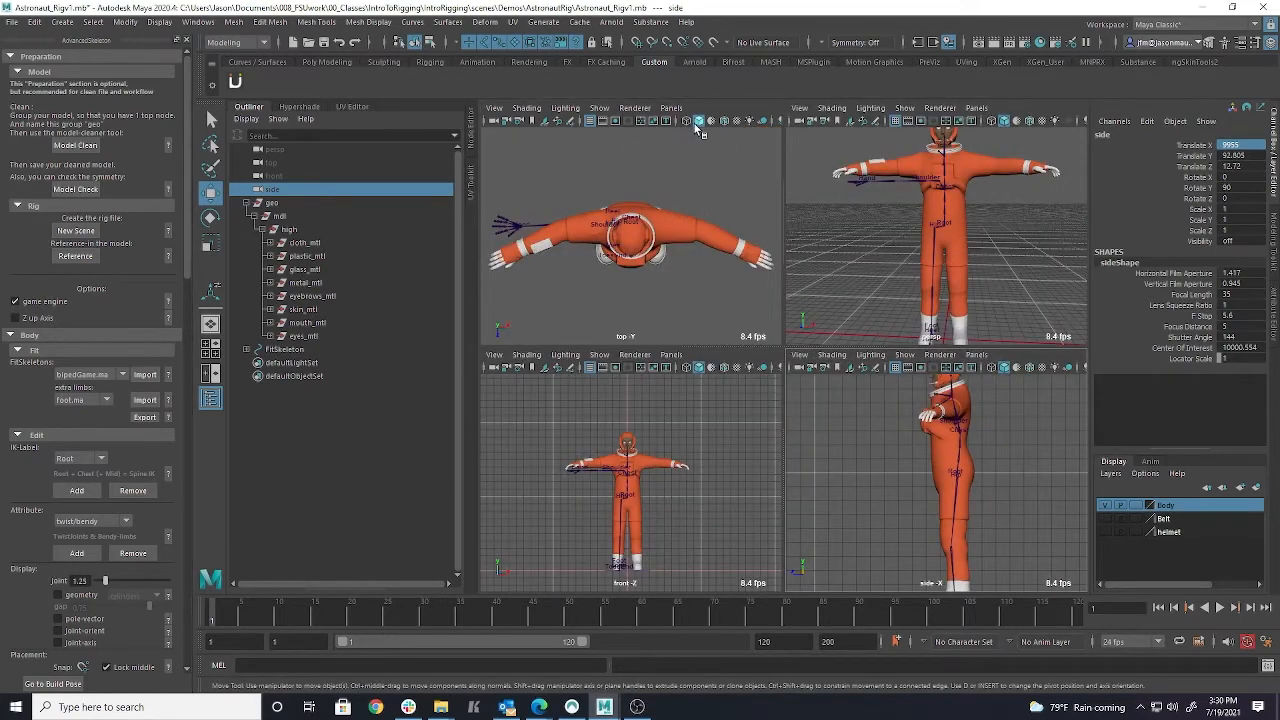
key(space)
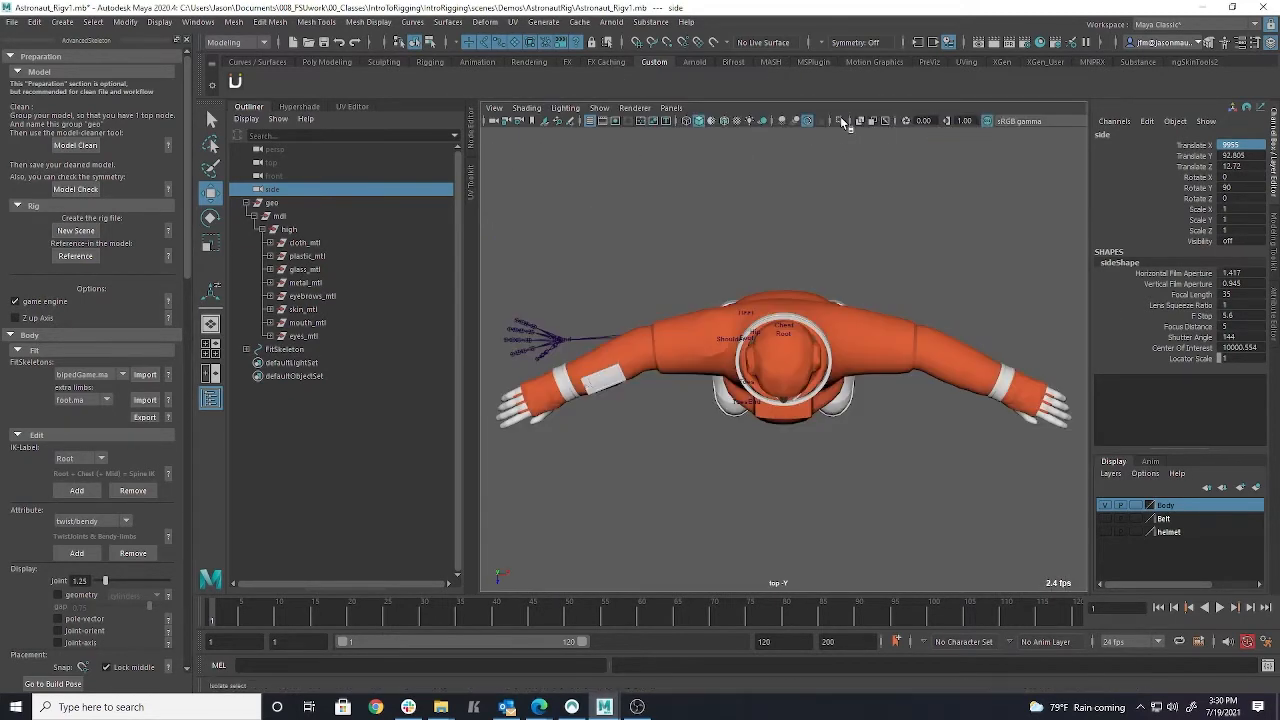
click(887, 120)
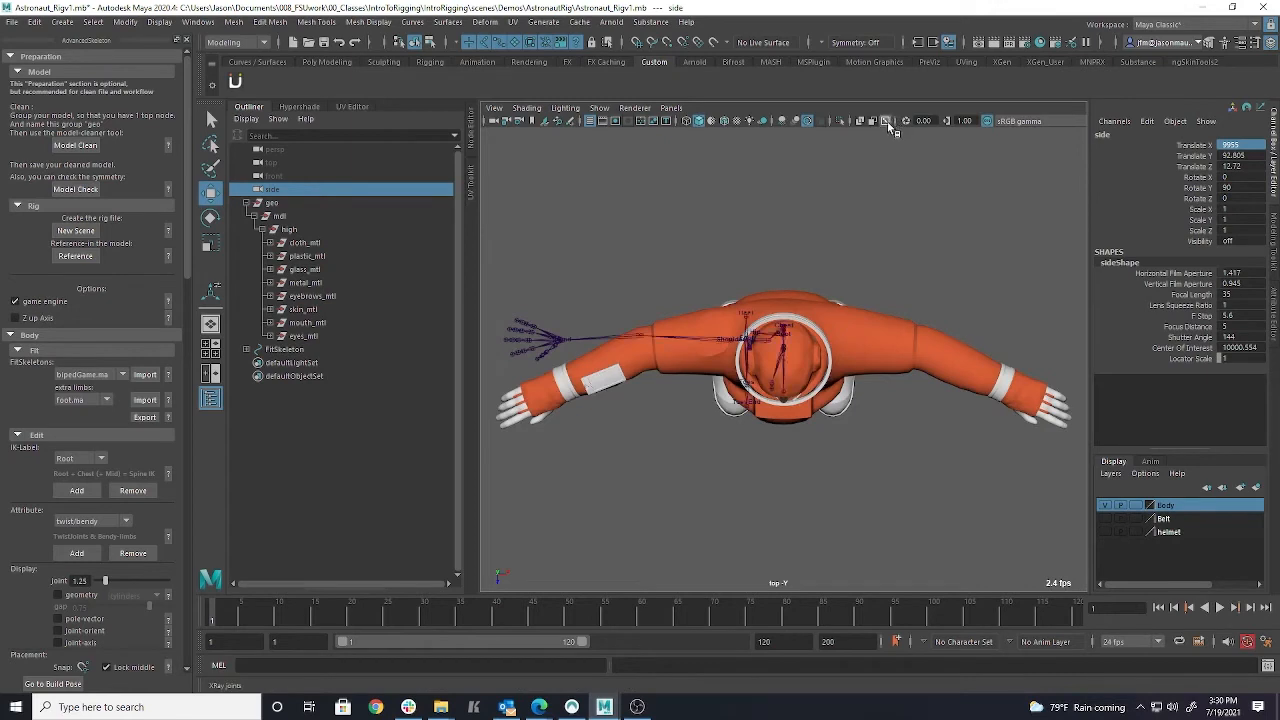
Select the top view's camera, set its Translate Y to 9955 and deselect it.
click(941, 202)
click(495, 121)
double_click(1250, 158)
text(3999)
key(Return)
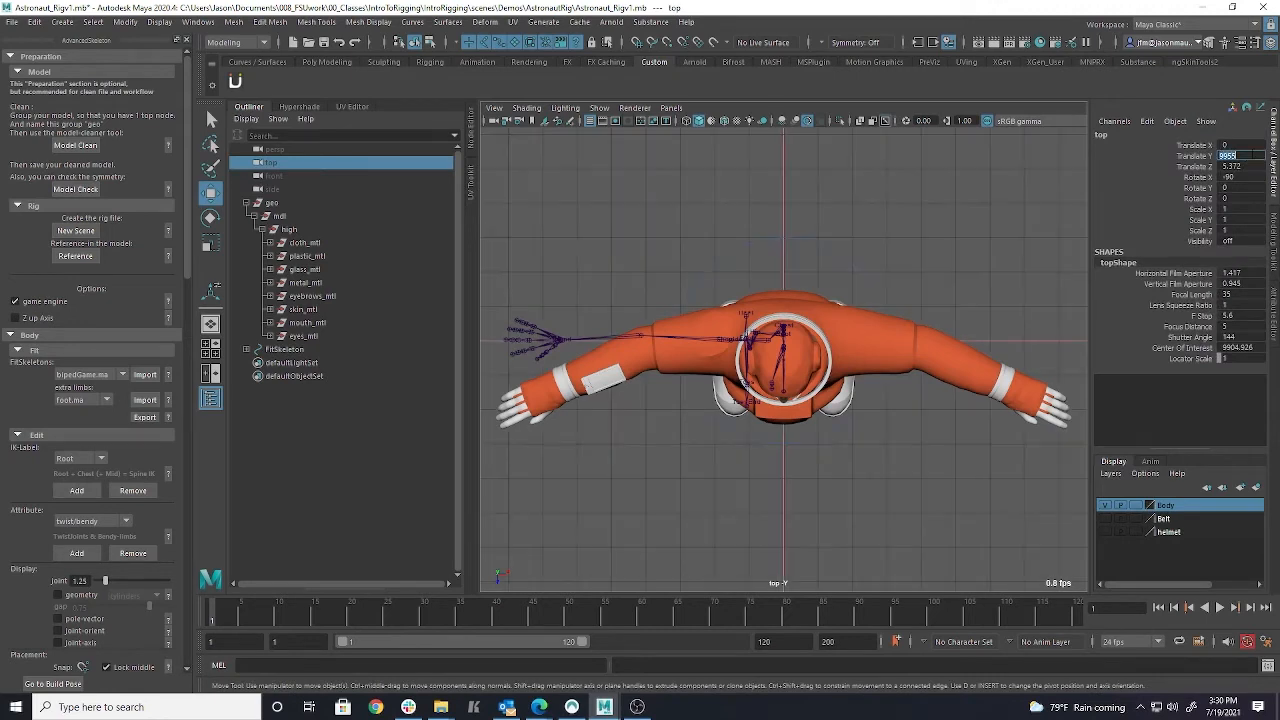
click(968, 204)
Maximize the front view around the hips and legs and turn on Wireframe on Shaded.
key(space)
key(space)
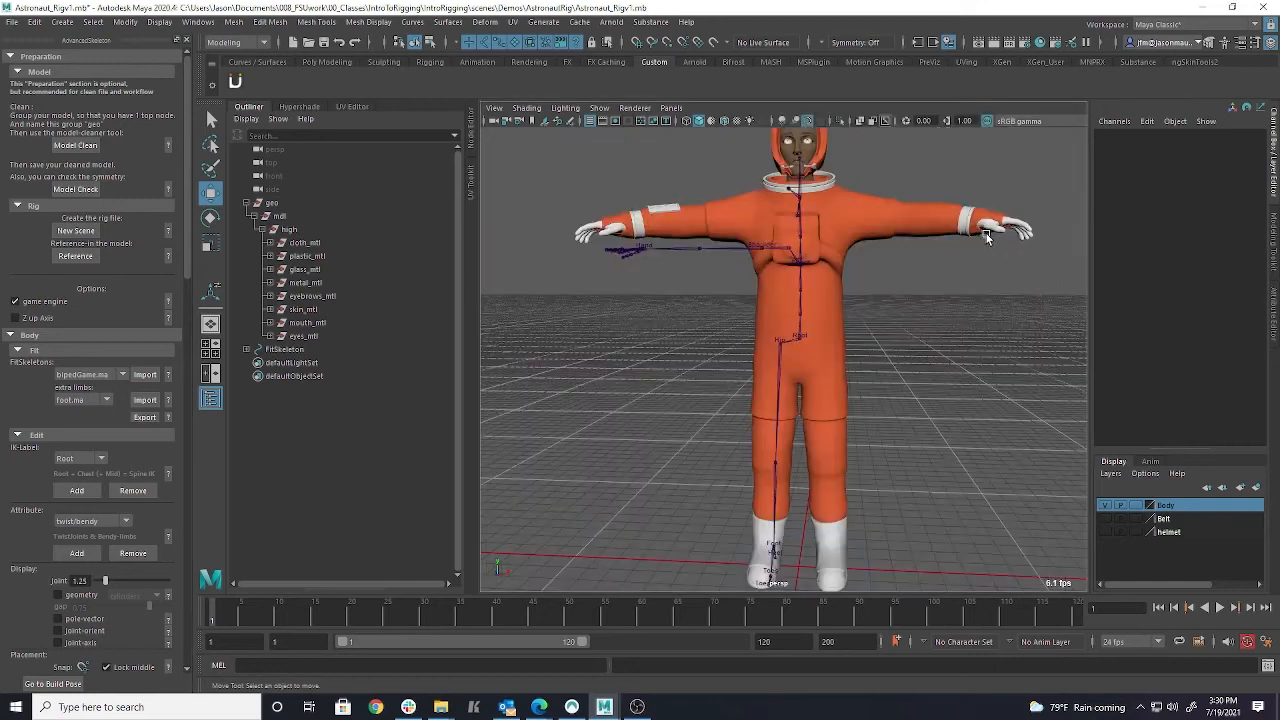
key(space)
key(space)
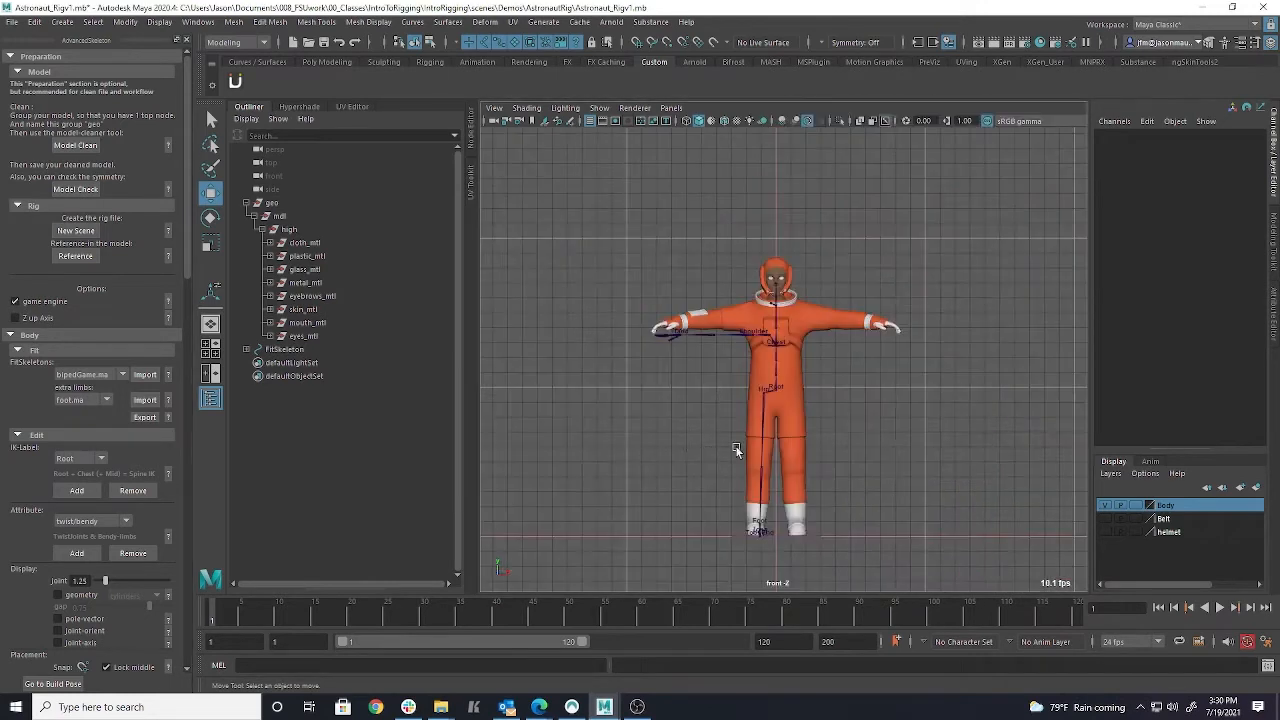
scroll(723, 446, up, 3)
scroll(884, 318, up, 3)
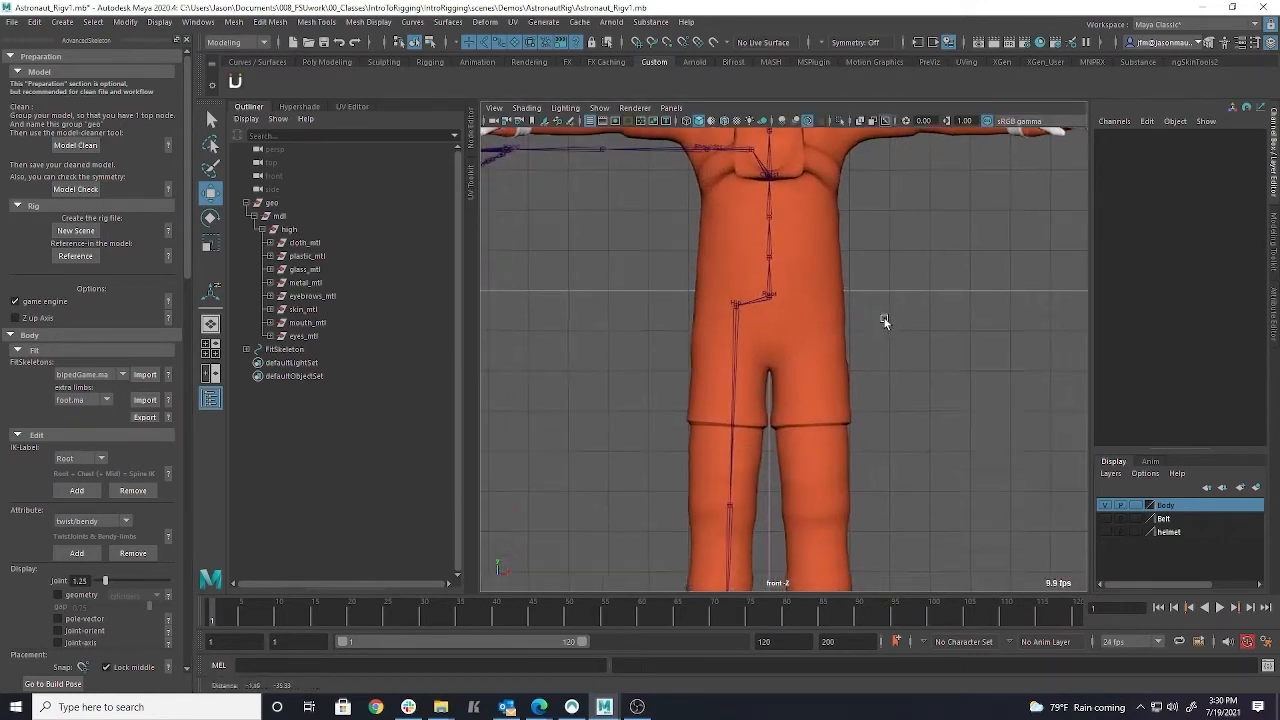
click(724, 121)
Lower the Root joint to a Translate Y of about 92.3 and shift the Hip joint down and outward into the thigh.
click(769, 290)
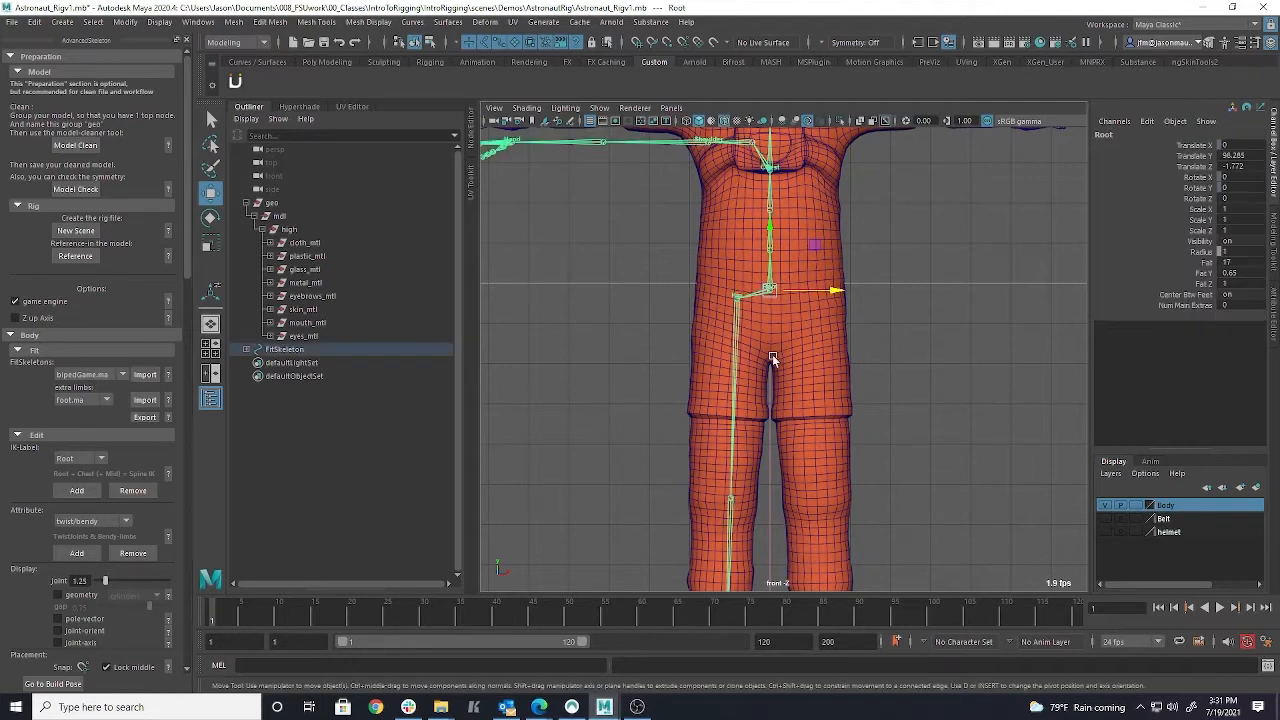
drag(771, 235, 772, 259)
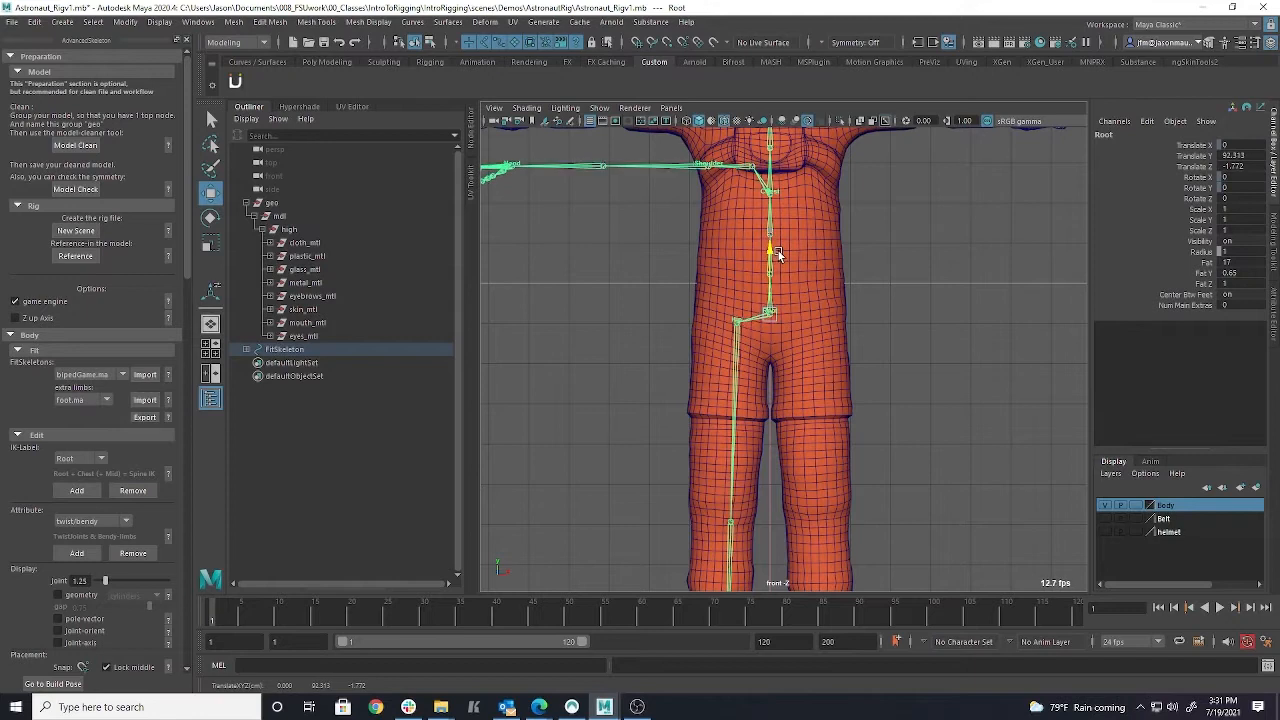
click(736, 324)
drag(736, 324, 728, 340)
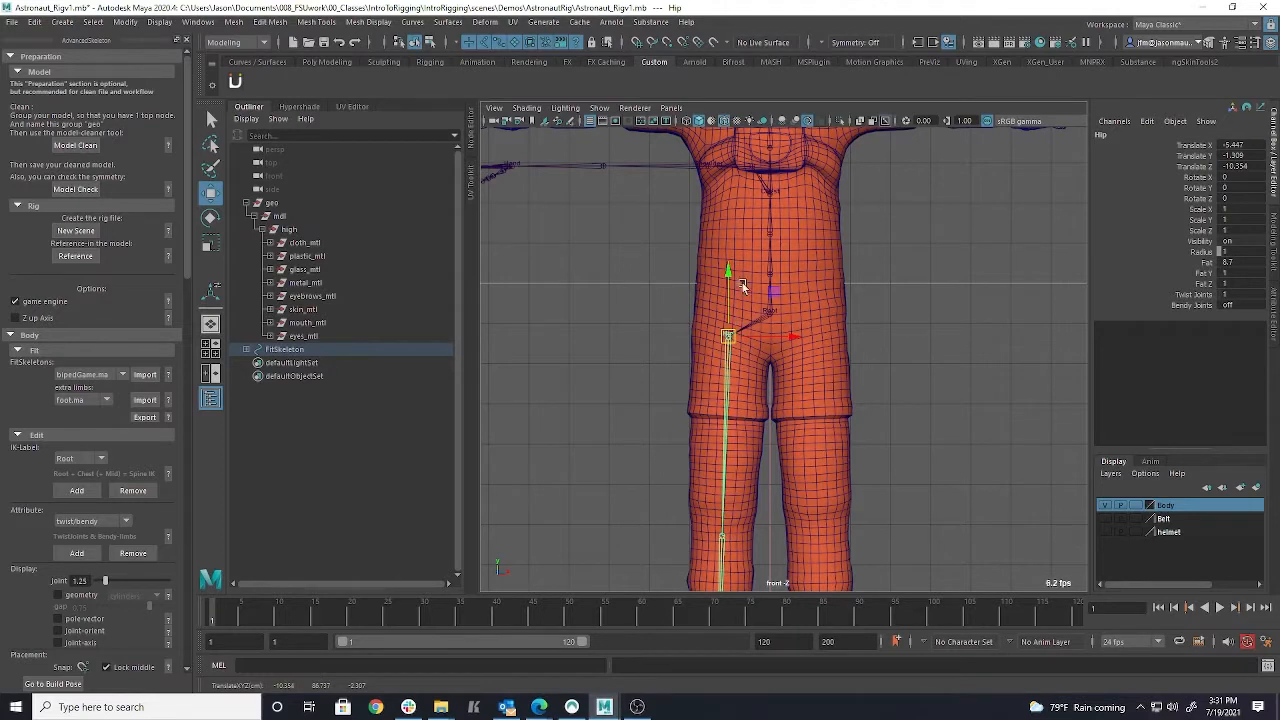
Raise the Knee joint to the middle of the suit's knee in the front view, at a Translate X of about 40.
alt+middle_drag(721, 349, 713, 169)
click(716, 354)
drag(720, 286, 721, 247)
key(space)
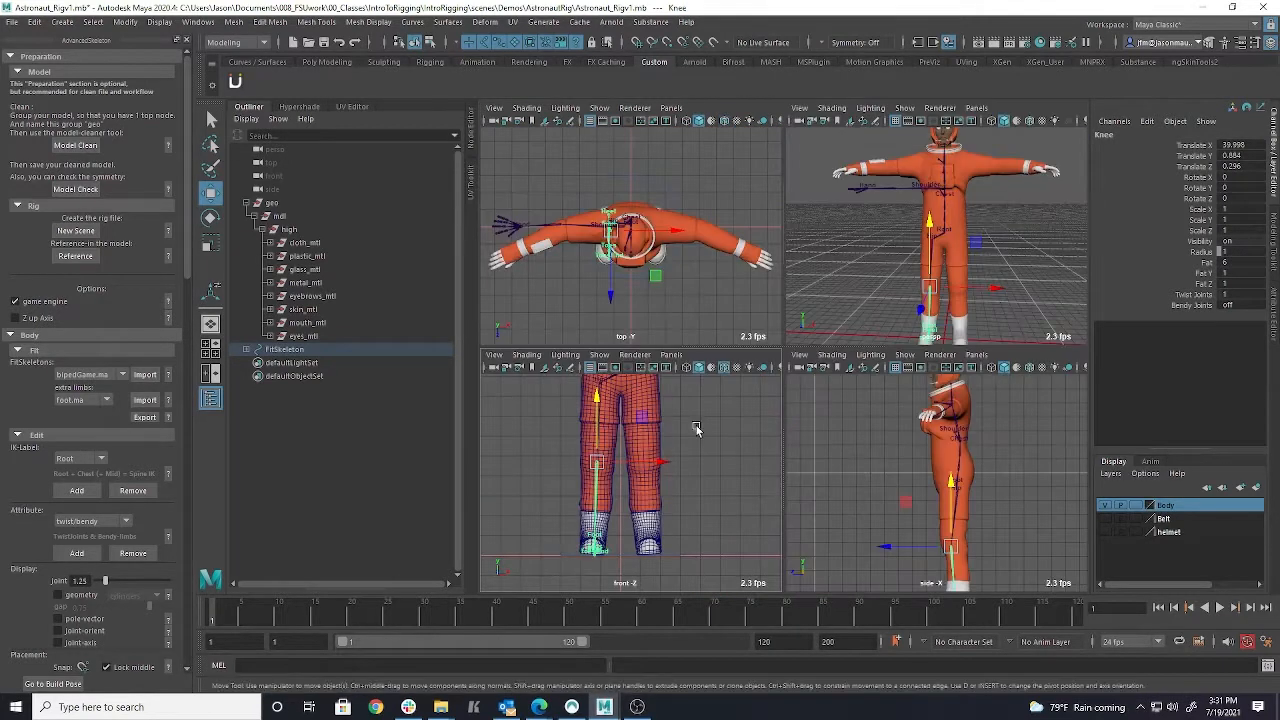
key(space)
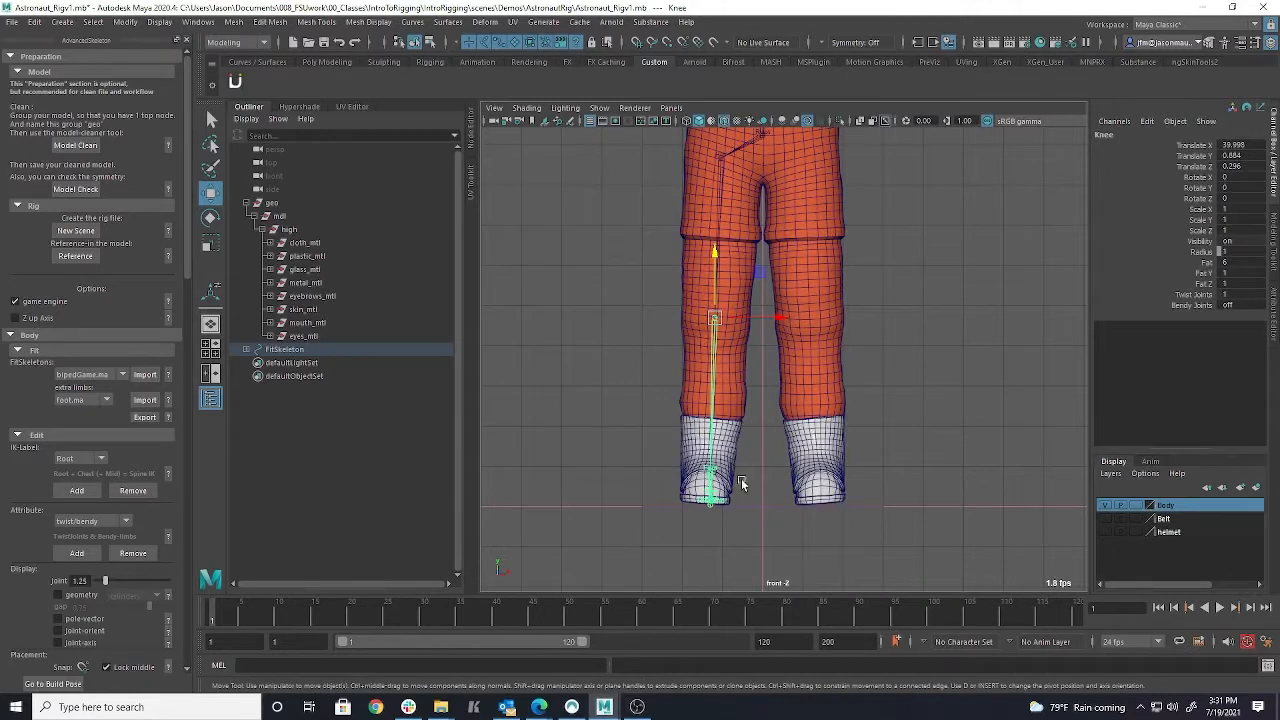
Select the Ankle joint and examine its position inside the right boot in the front view.
alt+middle_drag(760, 525, 763, 437)
alt+right_drag(764, 438, 975, 450)
alt+middle_drag(664, 474, 880, 367)
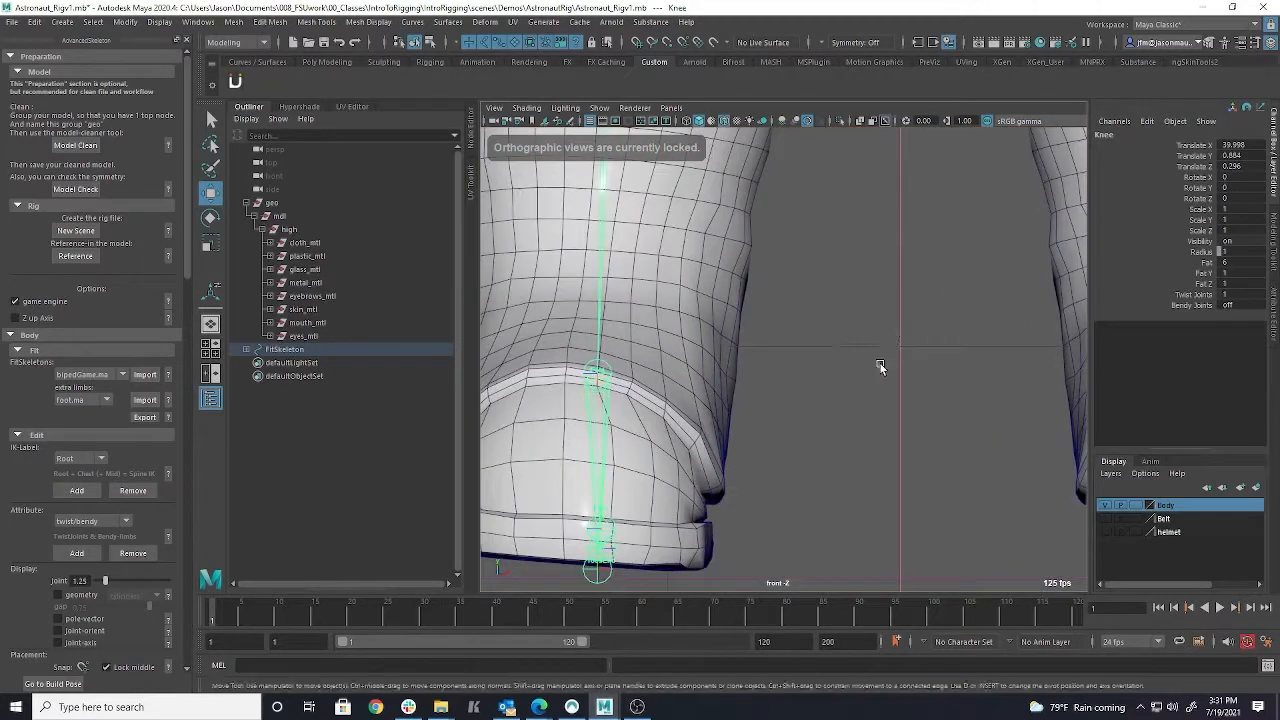
alt+right_drag(880, 367, 750, 438)
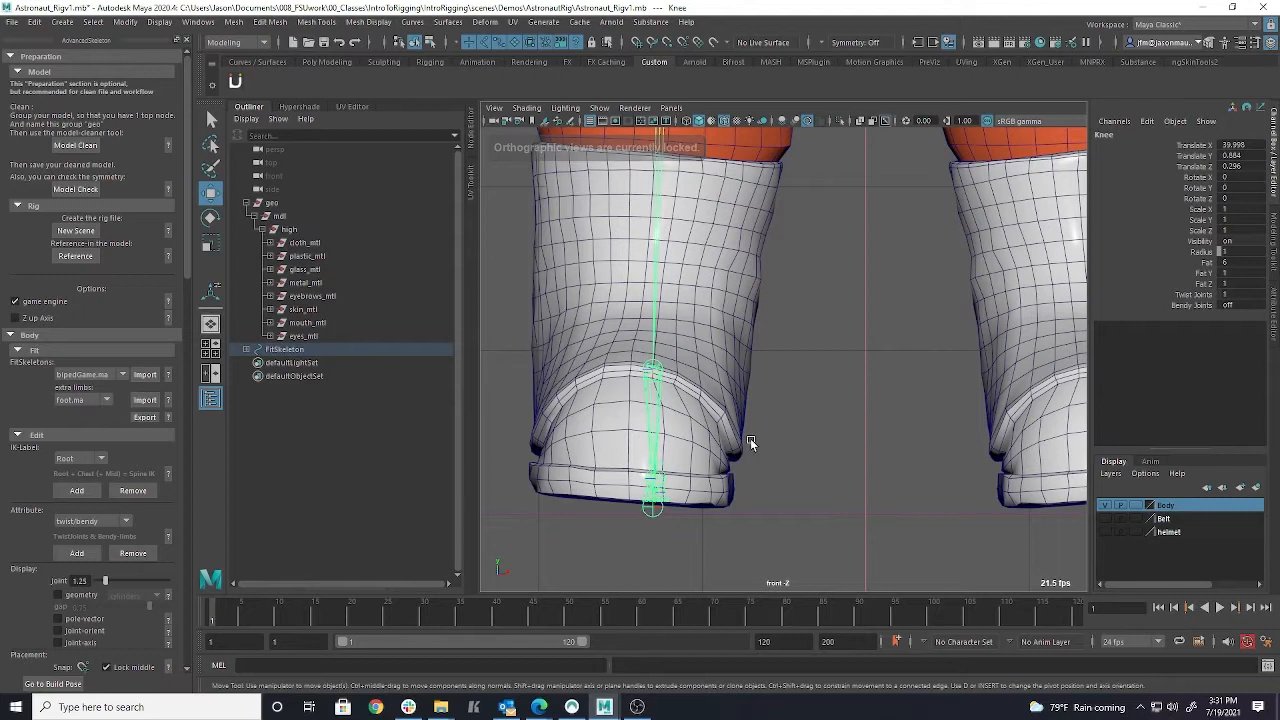
alt+right_drag(750, 438, 868, 400)
click(718, 414)
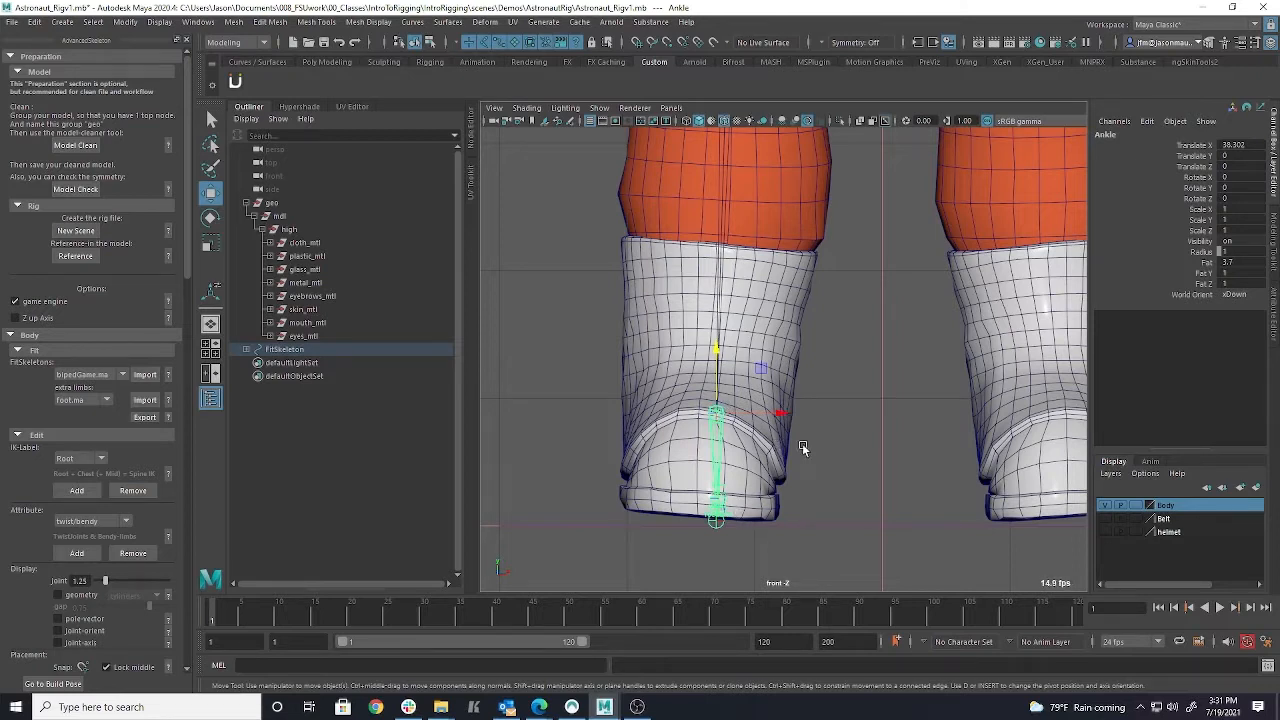
scroll(846, 465, down, 5)
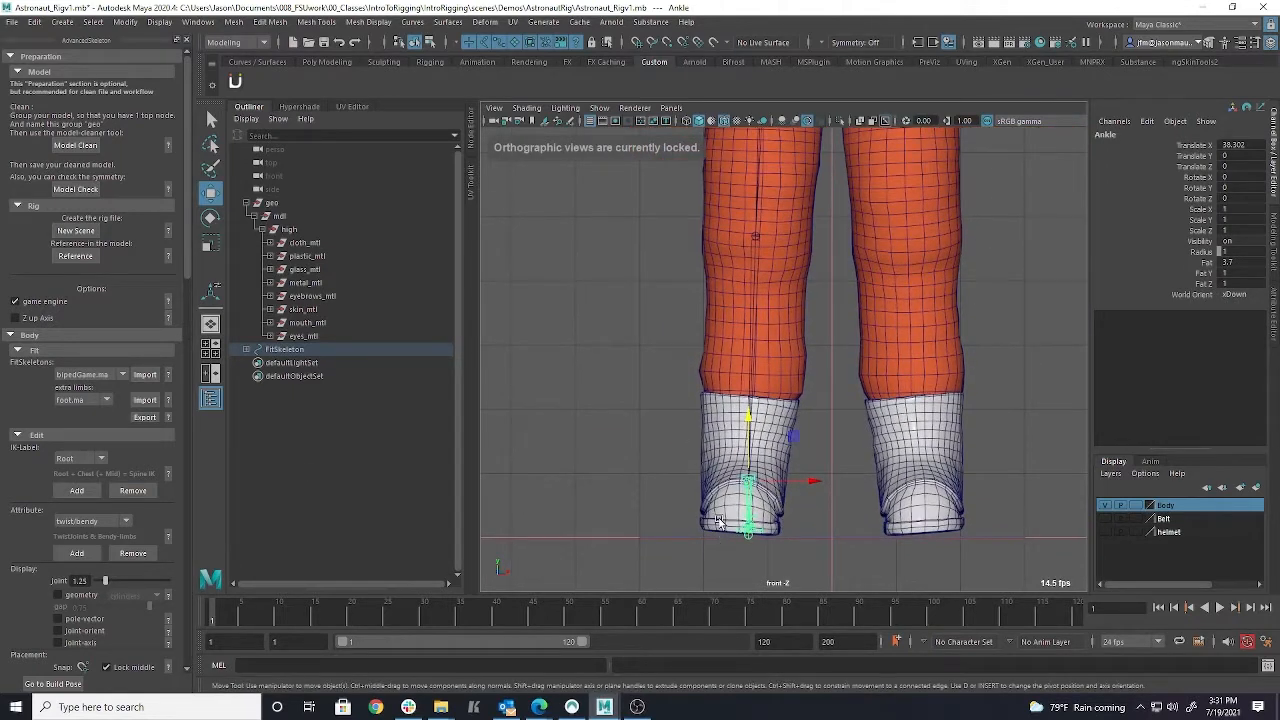
Select the right boot mesh and examine how both boots and legs line up in the front view.
click(718, 521)
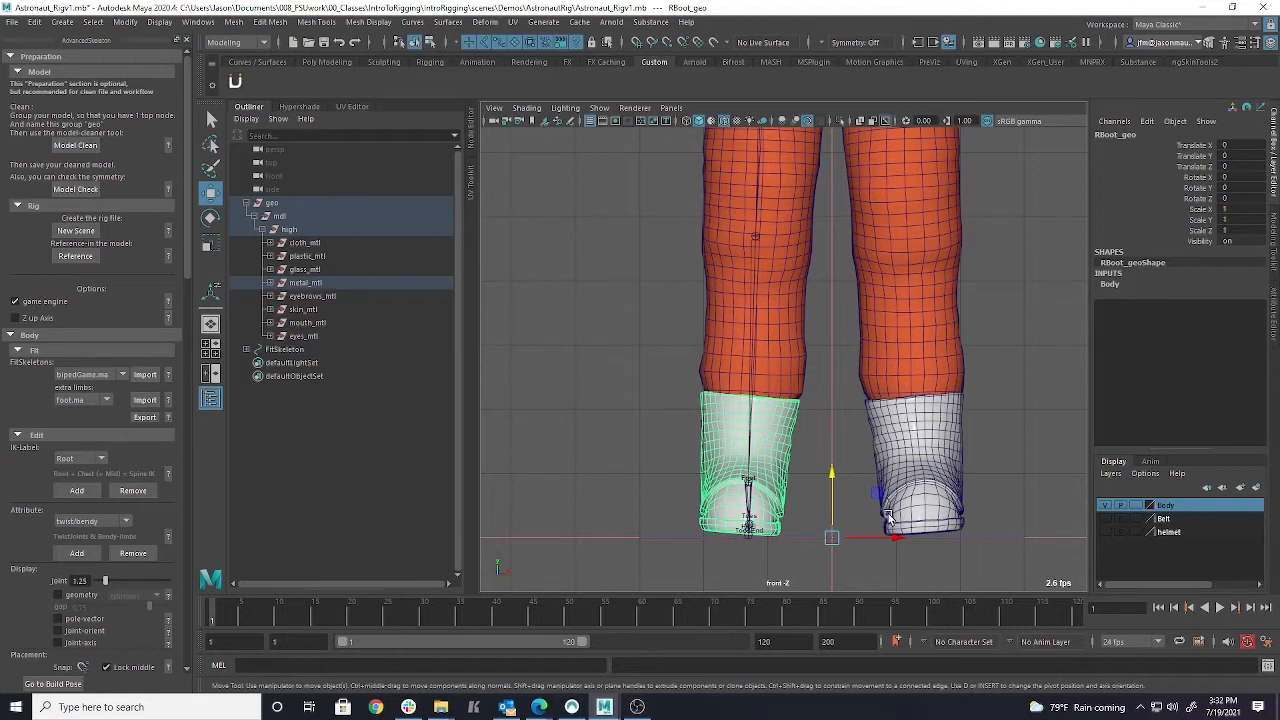
scroll(851, 373, down, 6)
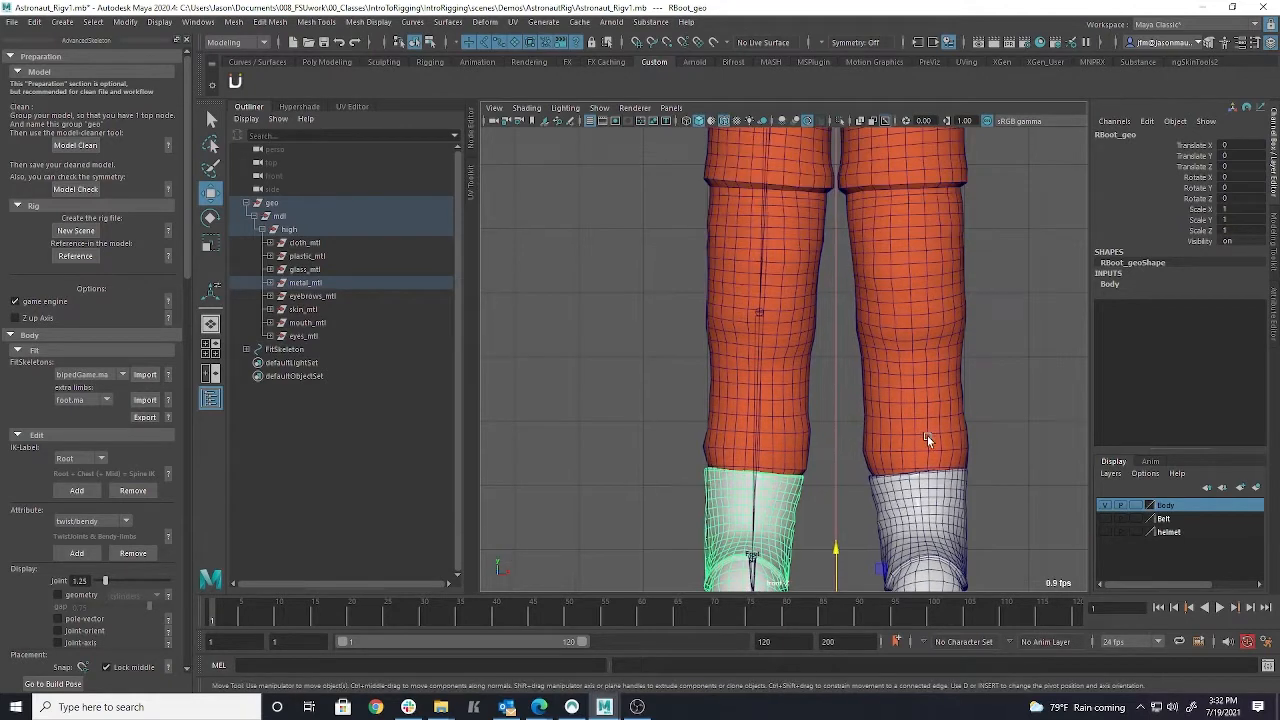
scroll(900, 420, up, 3)
scroll(899, 349, down, 2)
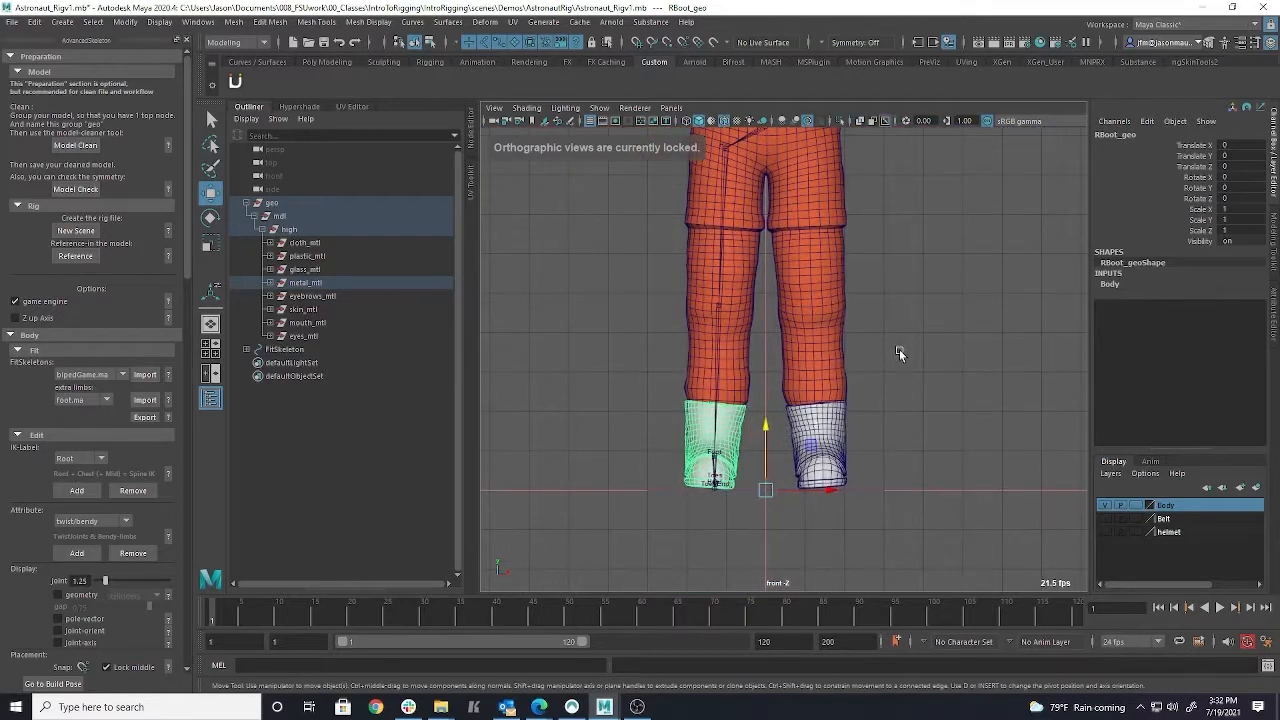
Center the right boot's pivot and rotate the boot in the front view to a Rotate Z of about 4.35.
scroll(873, 481, up, 1)
scroll(873, 481, up, 1)
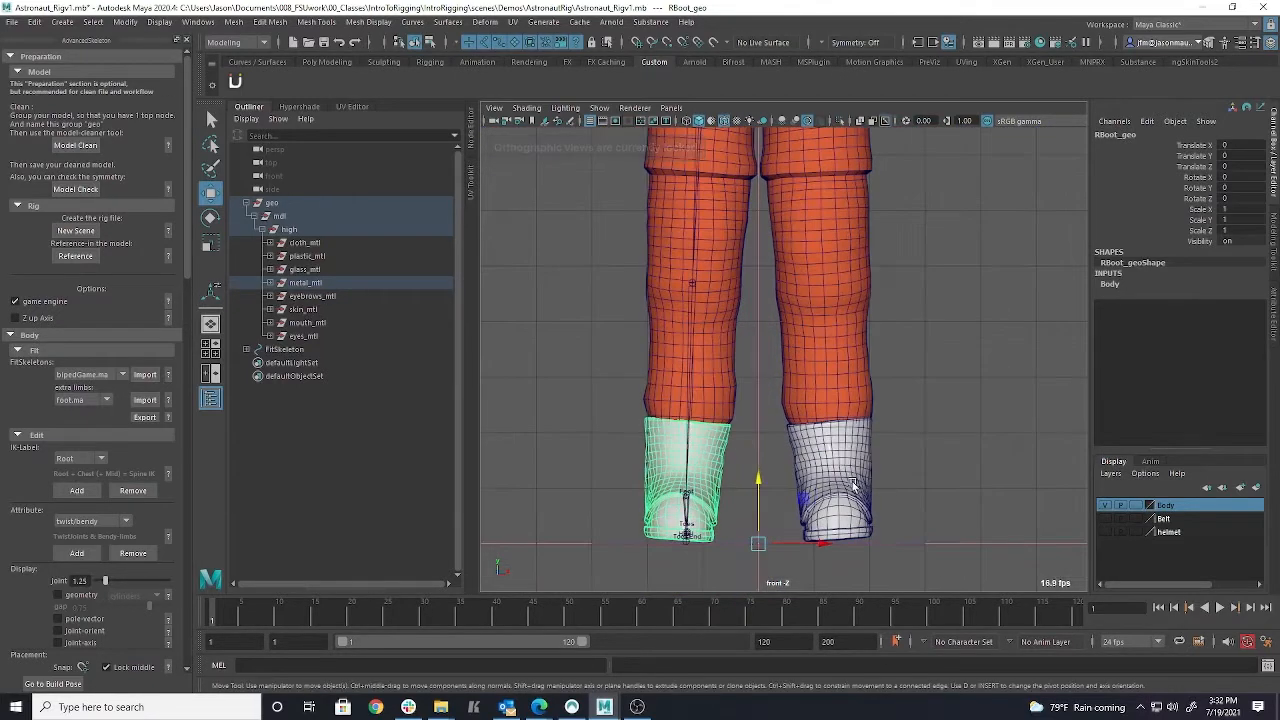
click(228, 22)
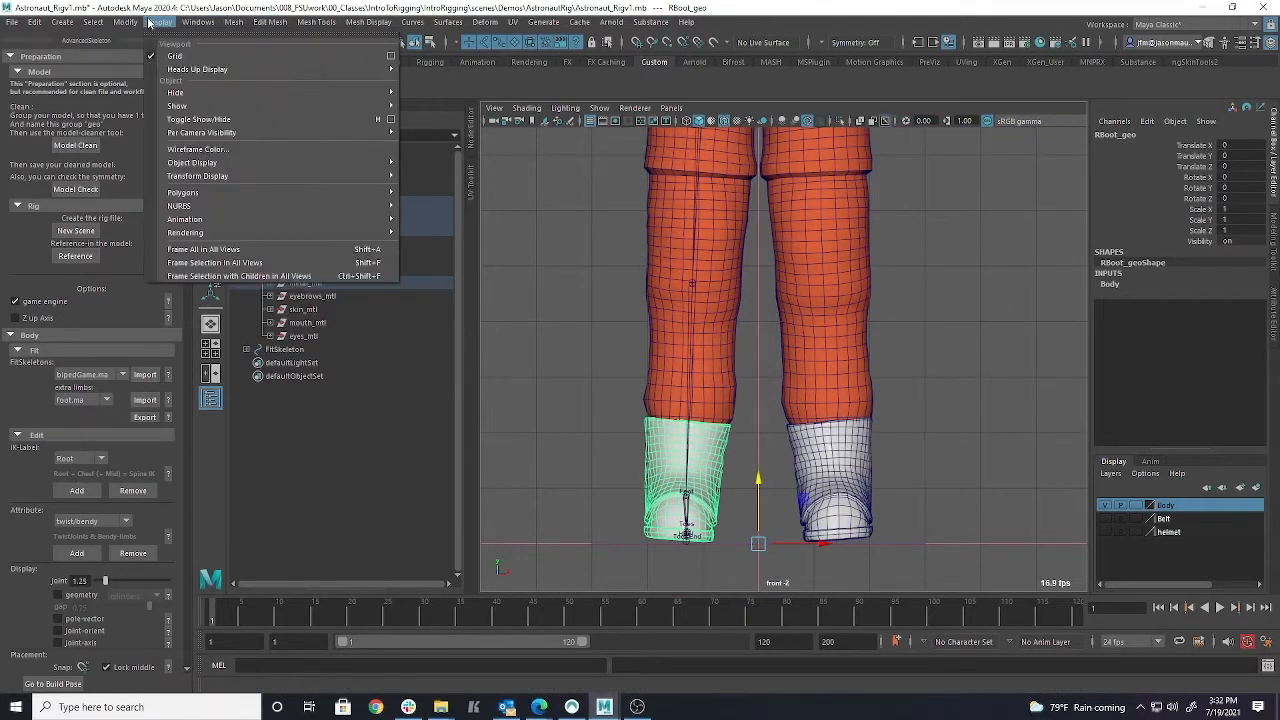
click(154, 120)
key(e)
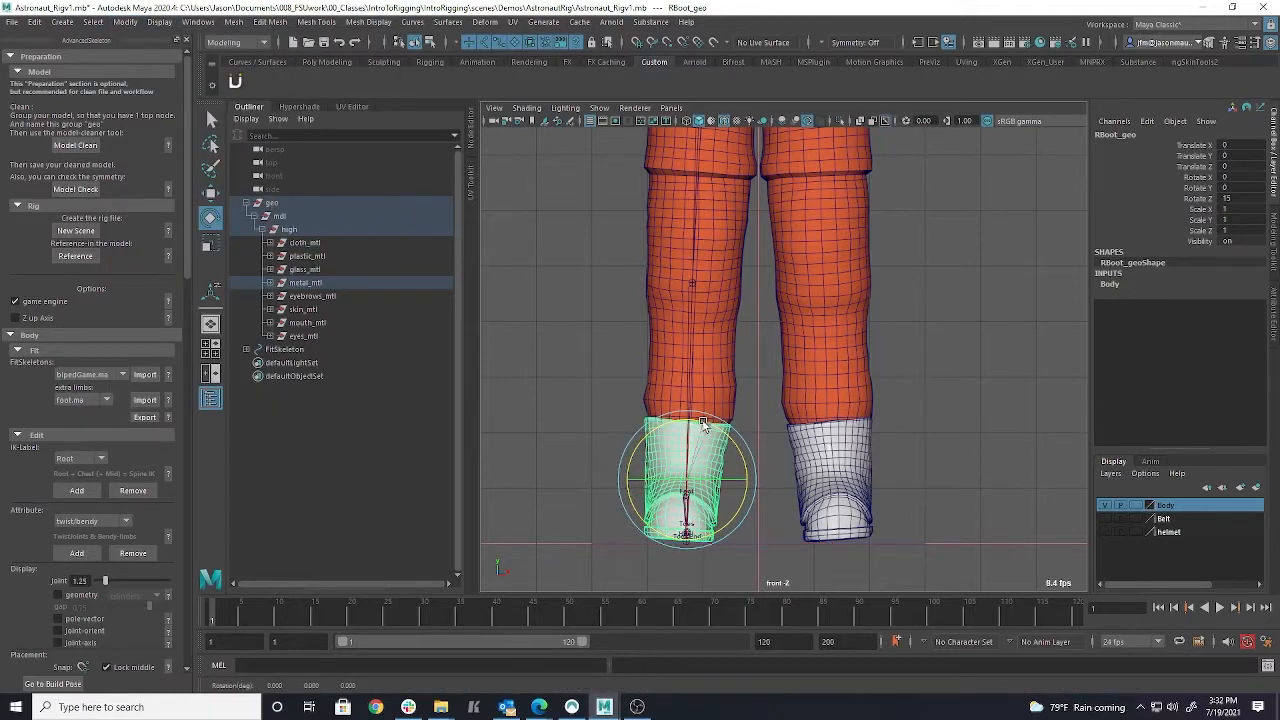
double_click(210, 218)
click(477, 107)
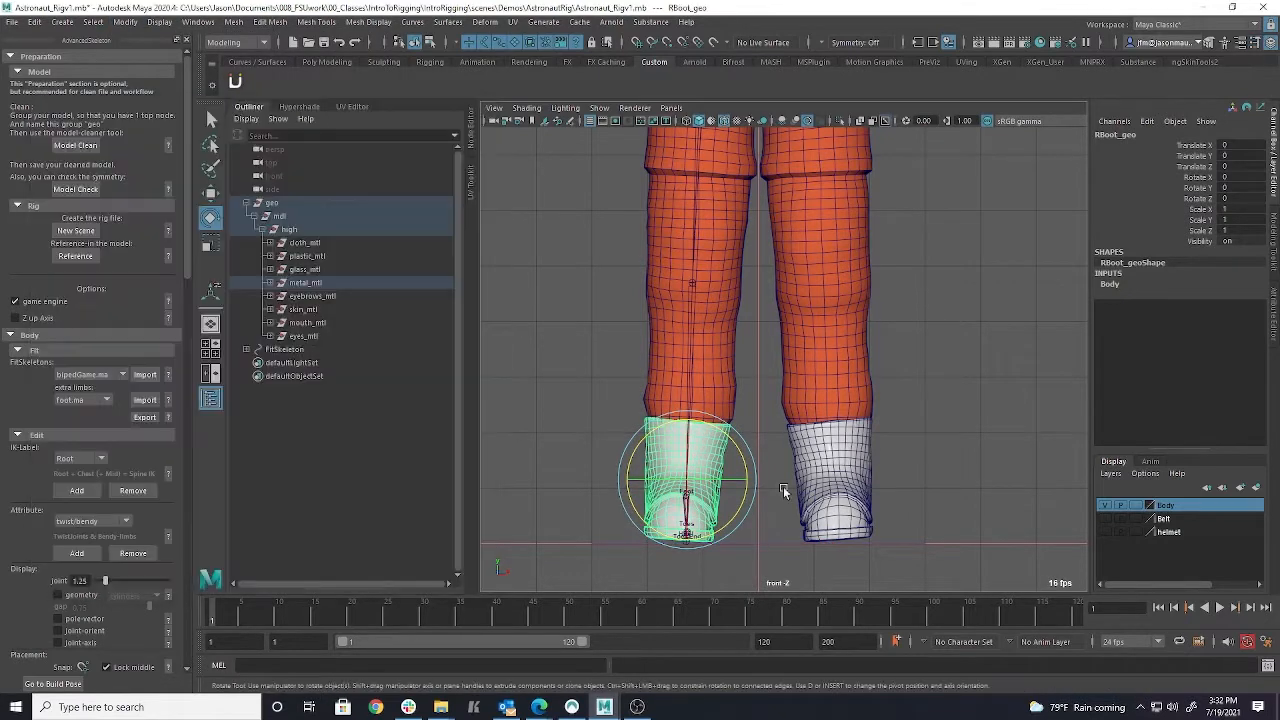
drag(783, 486, 787, 495)
scroll(788, 498, up, 6)
drag(737, 370, 729, 371)
Move the right boot under its trouser leg to a Translate X of about 1.07 and Translate Z of about 0.26.
key(w)
drag(766, 423, 782, 418)
key(space)
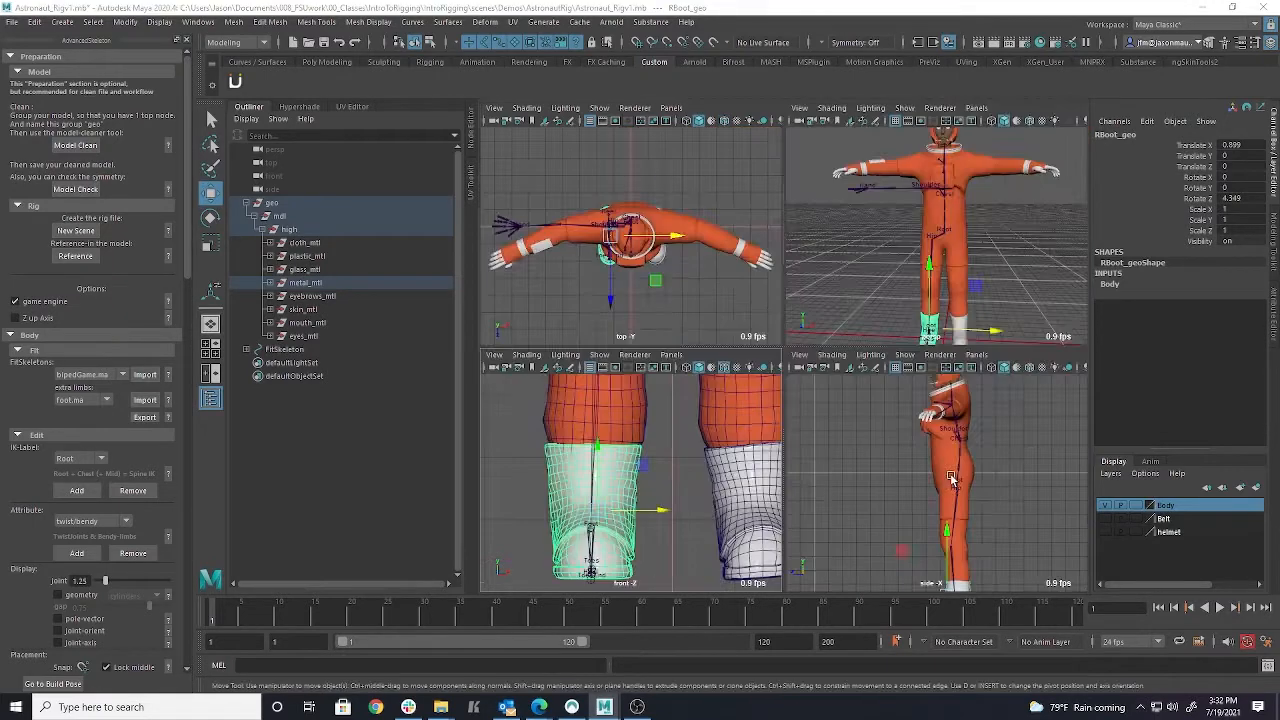
key(space)
key(f)
alt+drag(717, 361, 854, 354)
alt+drag(800, 332, 890, 304)
drag(741, 360, 640, 360)
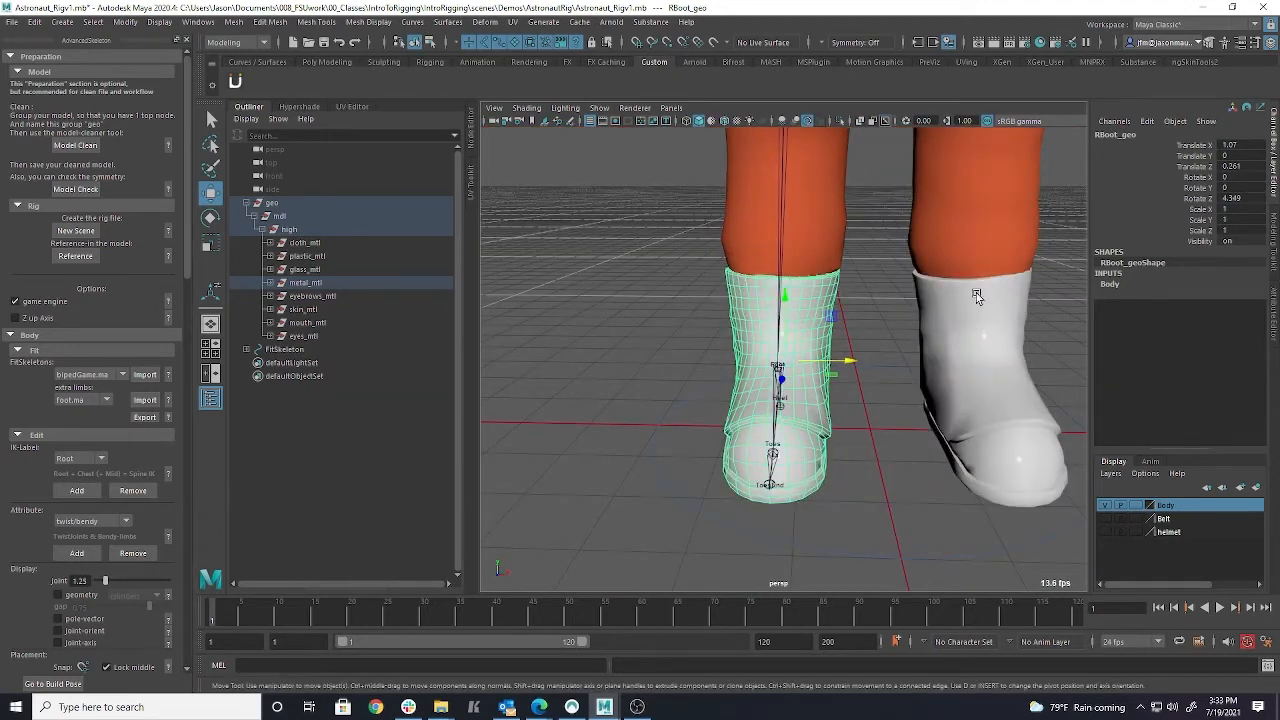
alt+drag(955, 313, 836, 320)
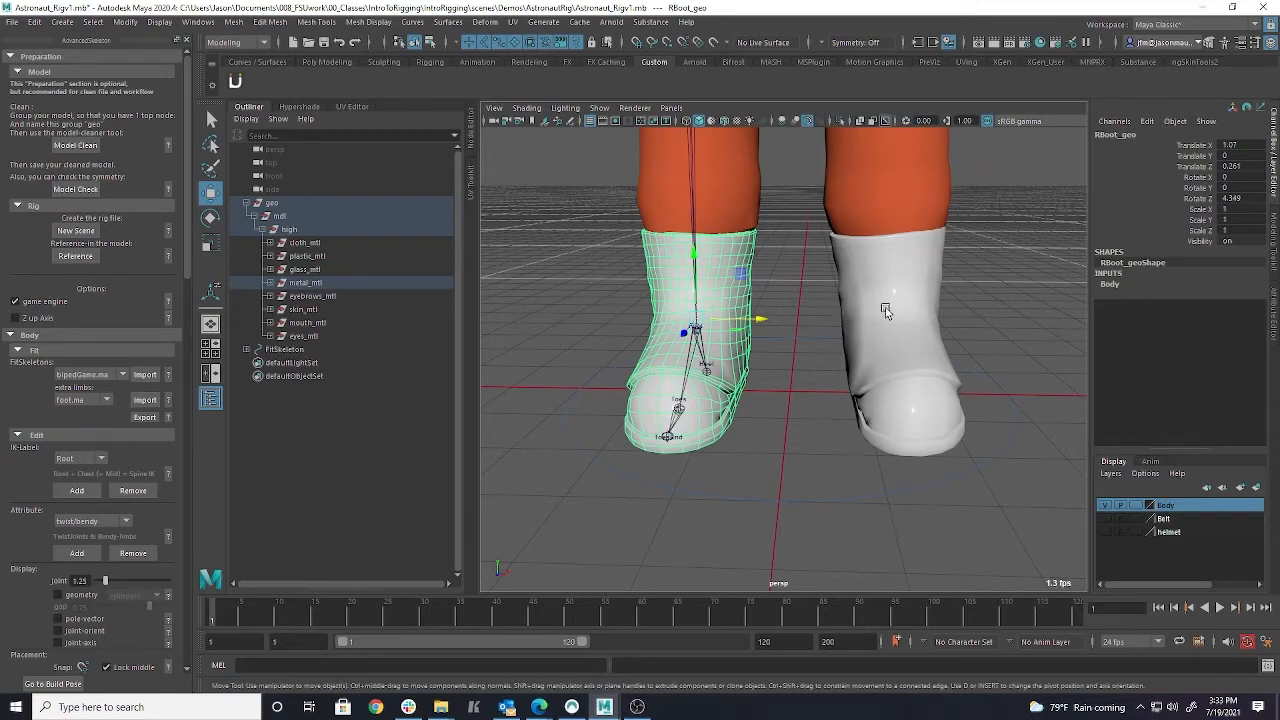
Center the left boot's pivot and rotate the boot in the front view to a Rotate Z of about -4.59.
click(860, 326)
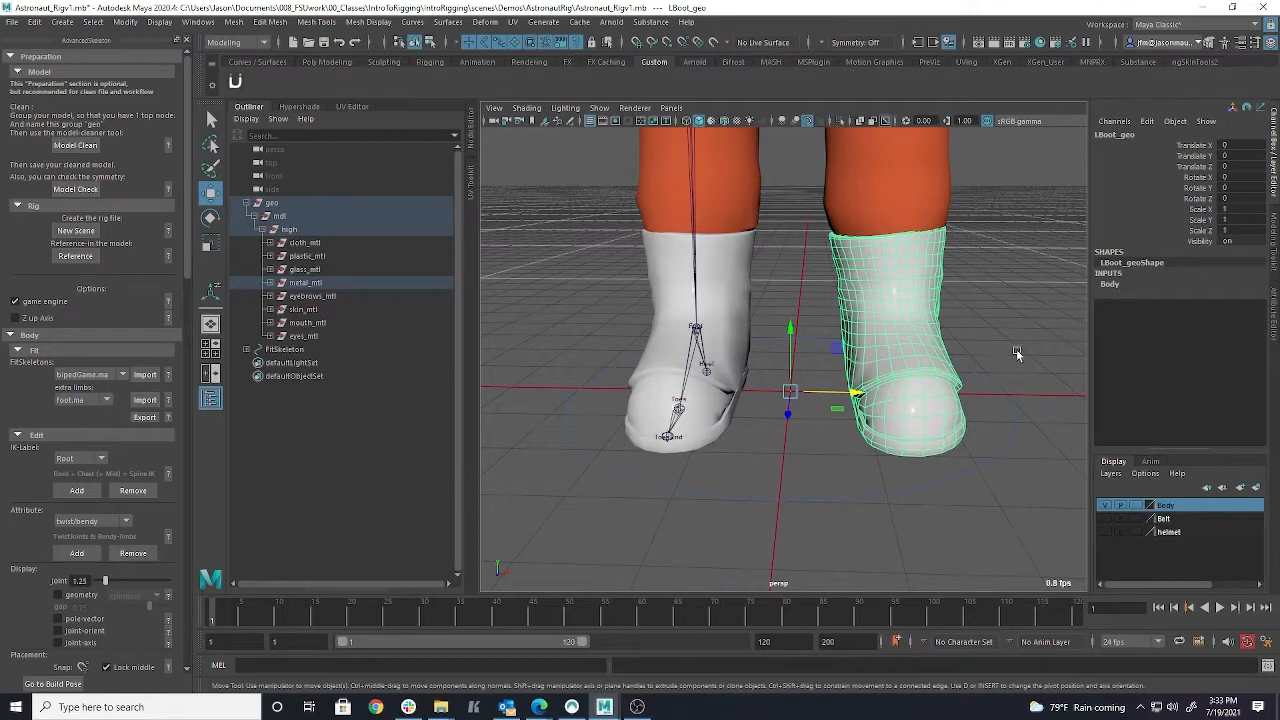
alt+drag(1016, 349, 927, 418)
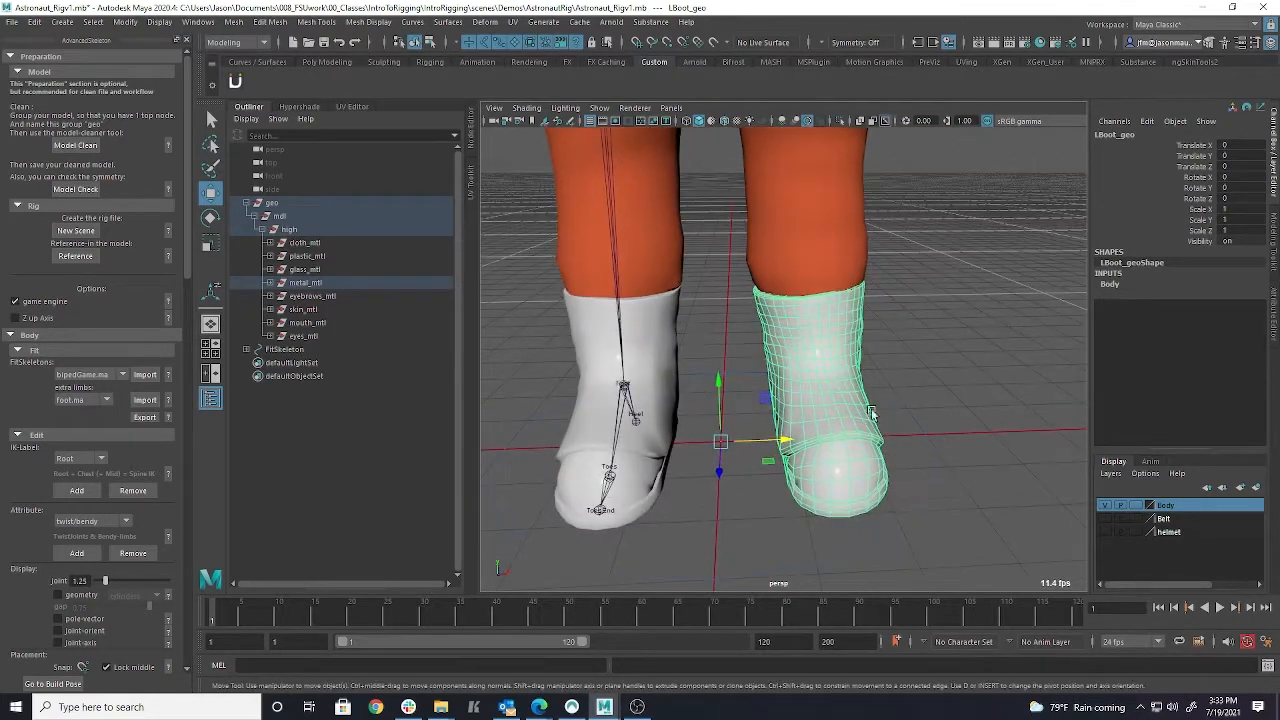
click(655, 333)
click(852, 338)
key(space)
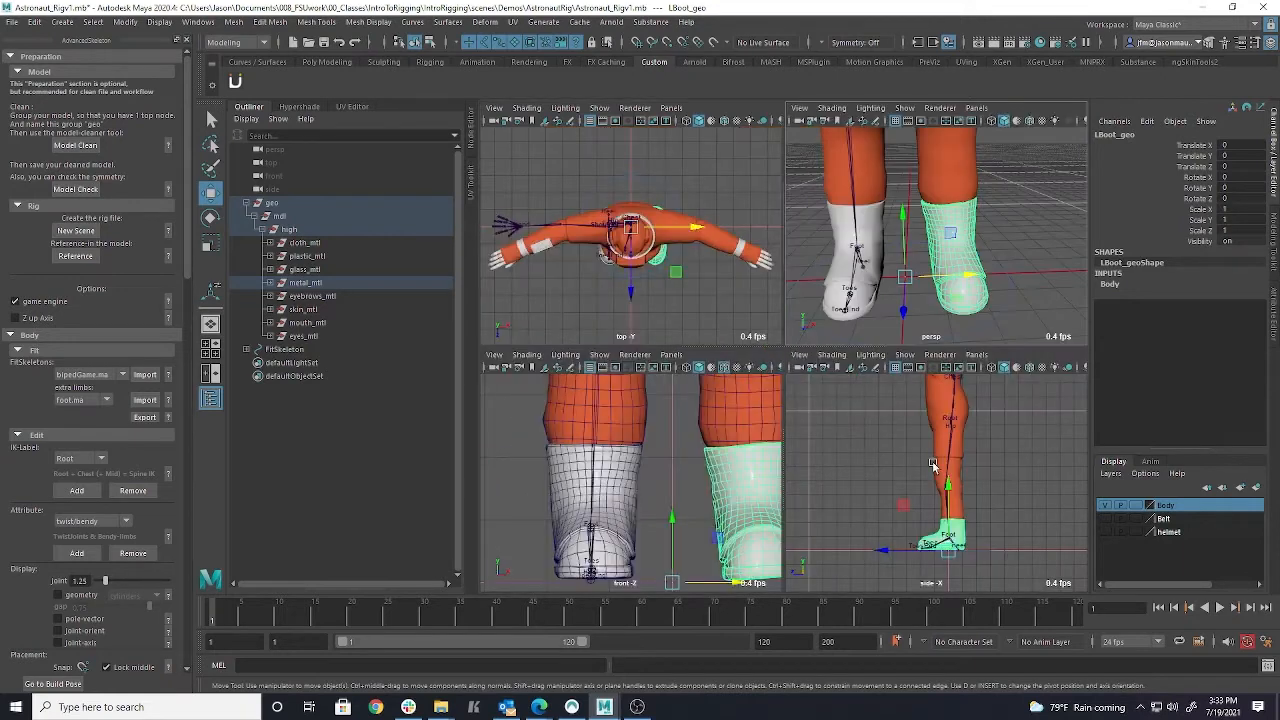
key(f)
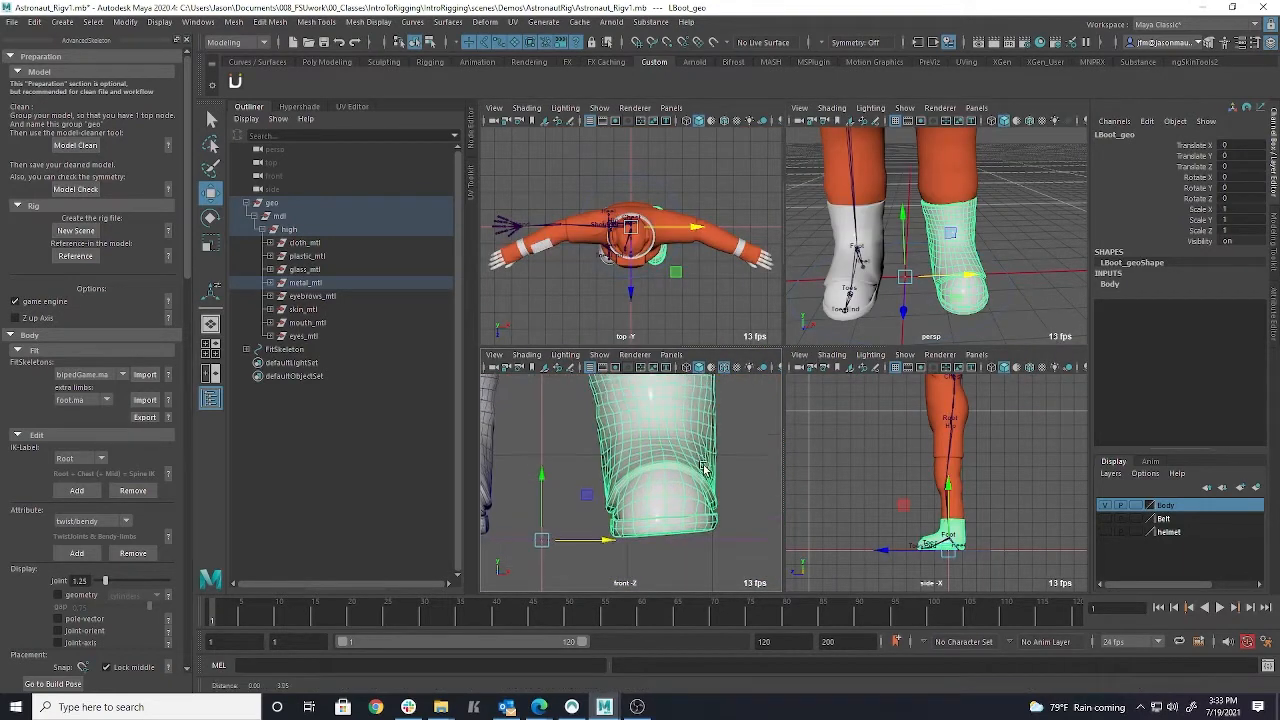
key(space)
key(e)
drag(821, 341, 836, 381)
Move the left boot under its trouser leg to a Translate X of about -0.7, then deselect it.
key(w)
alt+middle_drag(948, 449, 972, 475)
key(space)
key(space)
key(space)
key(space)
key(f)
alt+drag(941, 308, 815, 462)
alt+drag(815, 462, 663, 295)
key(space)
key(space)
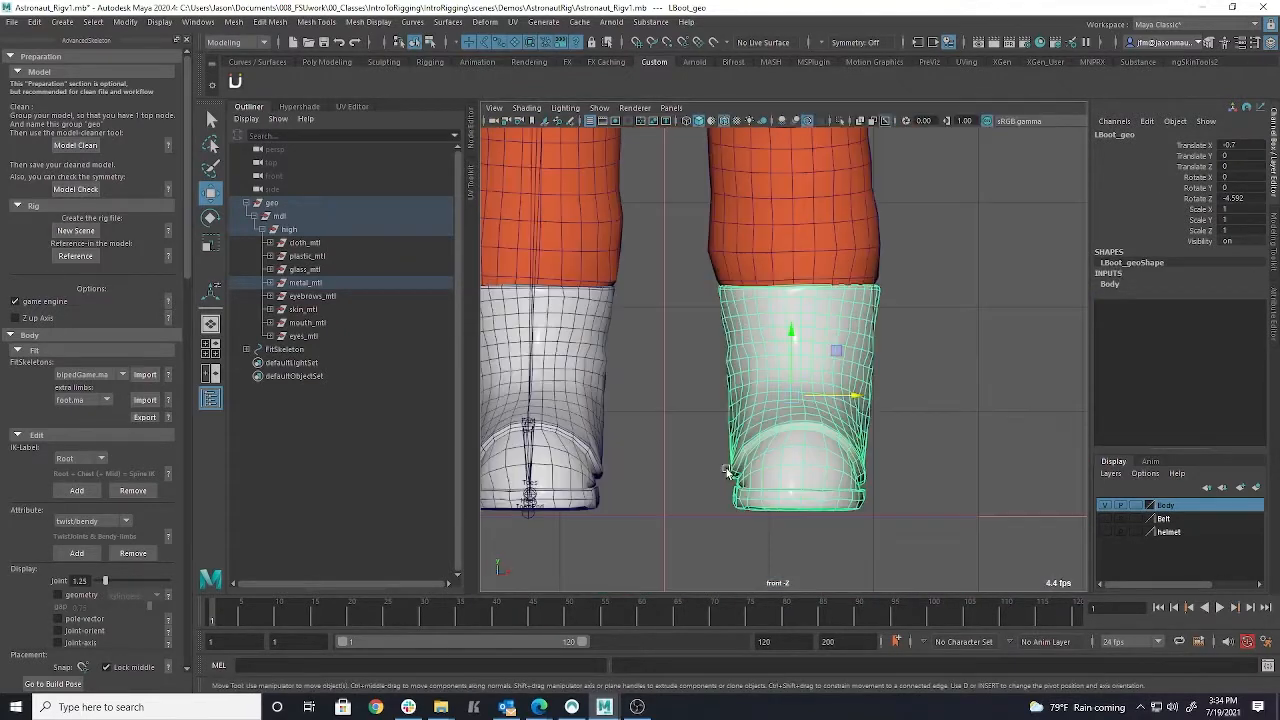
scroll(728, 471, down, 3)
click(934, 358)
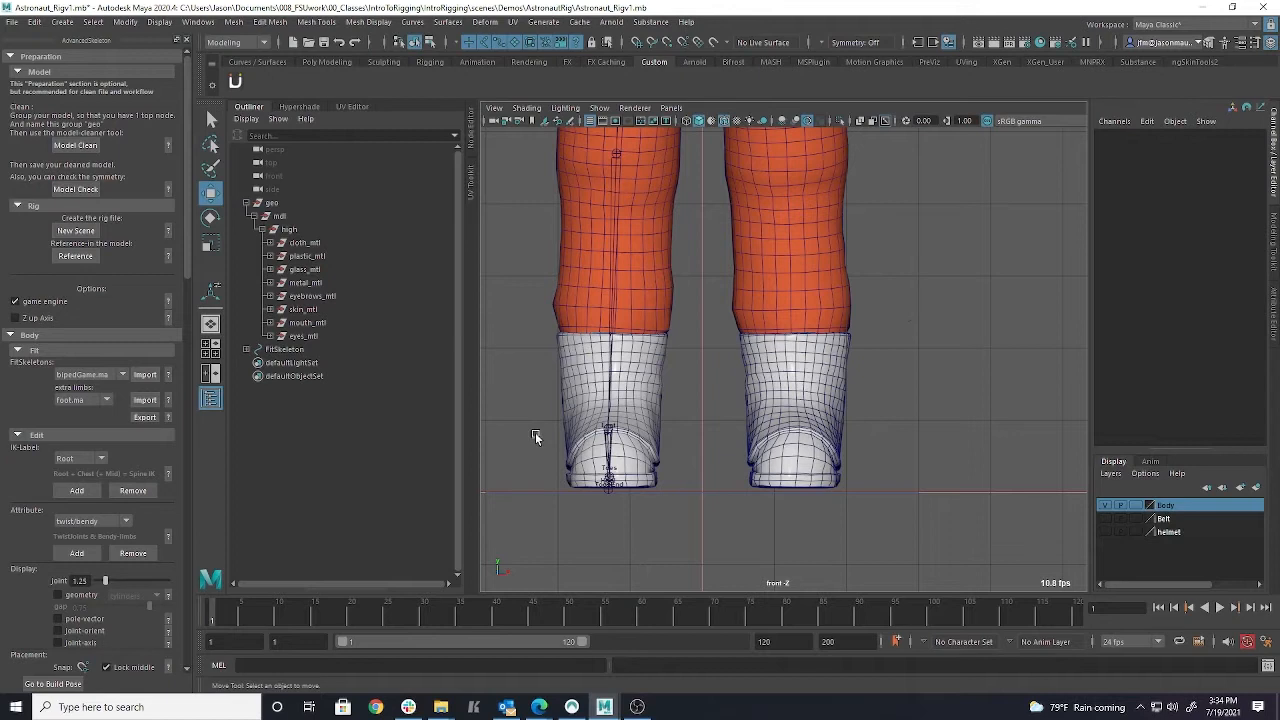
Raise the Ankle joint inside the right boot in the side view to a Translate X of about 35.8.
scroll(662, 433, up, 5)
scroll(661, 434, down, 3)
alt+middle_drag(656, 380, 750, 367)
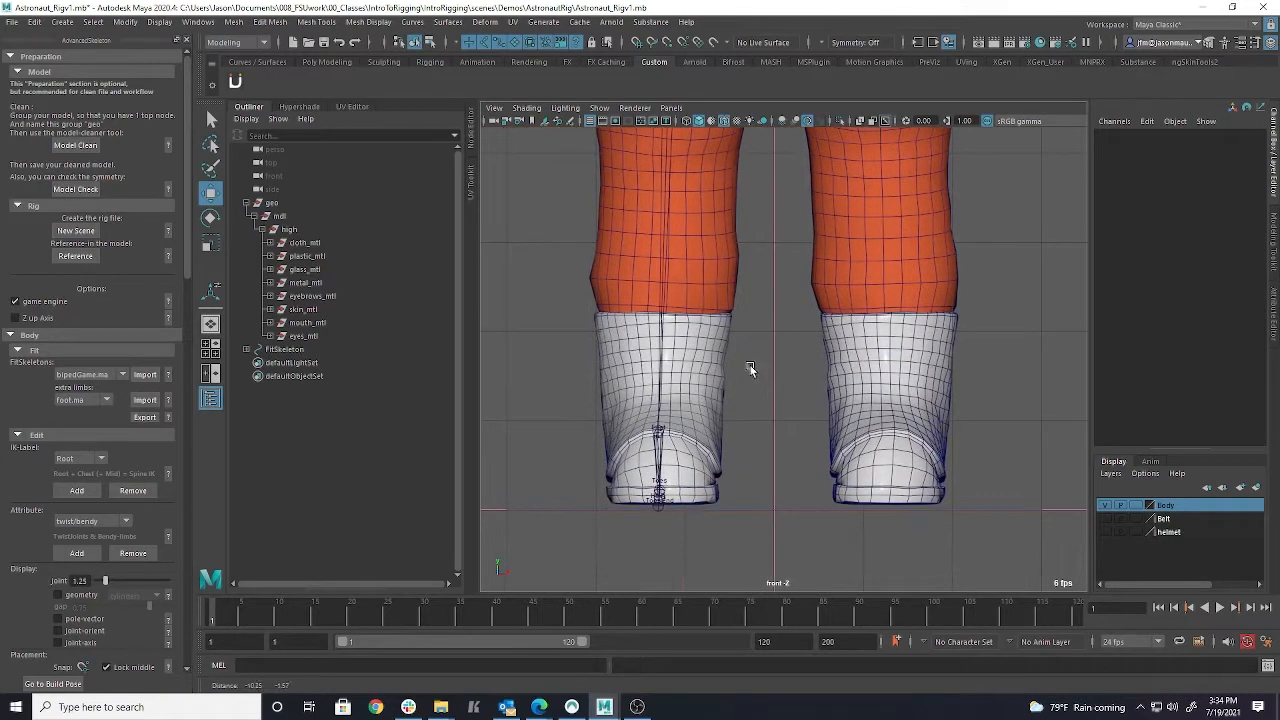
click(658, 430)
key(space)
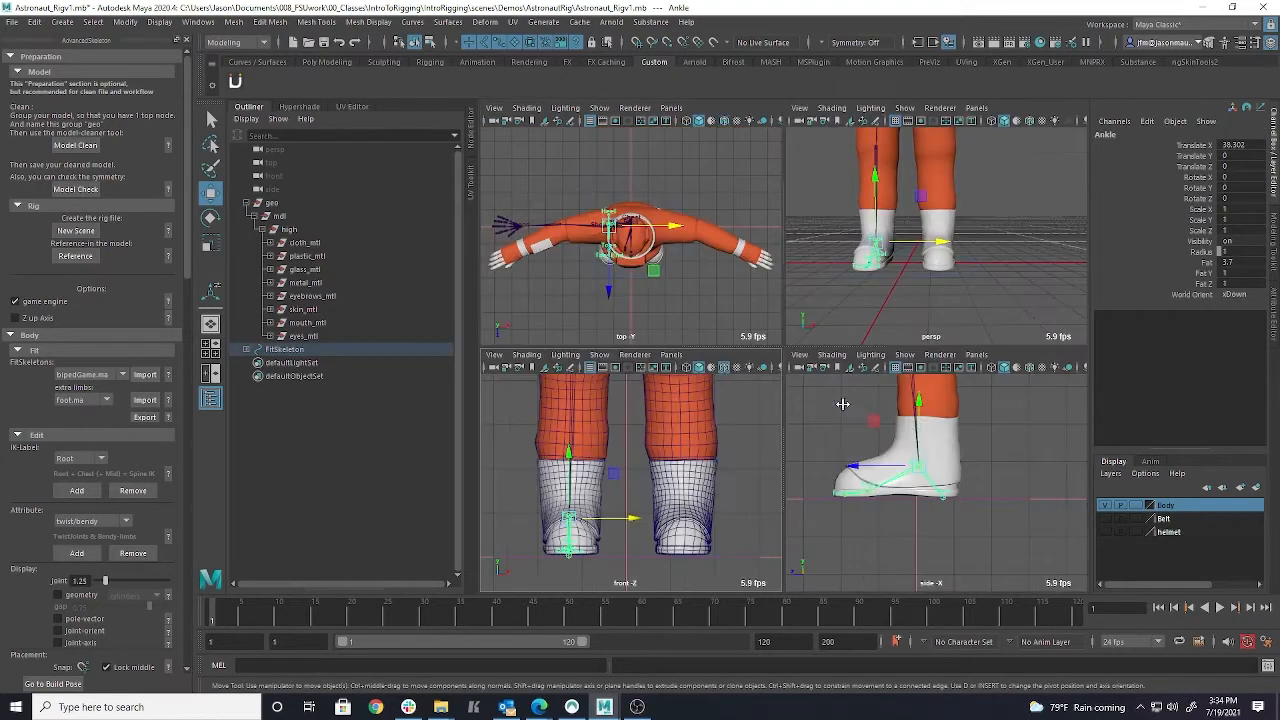
drag(933, 449, 932, 424)
scroll(915, 440, up, 4)
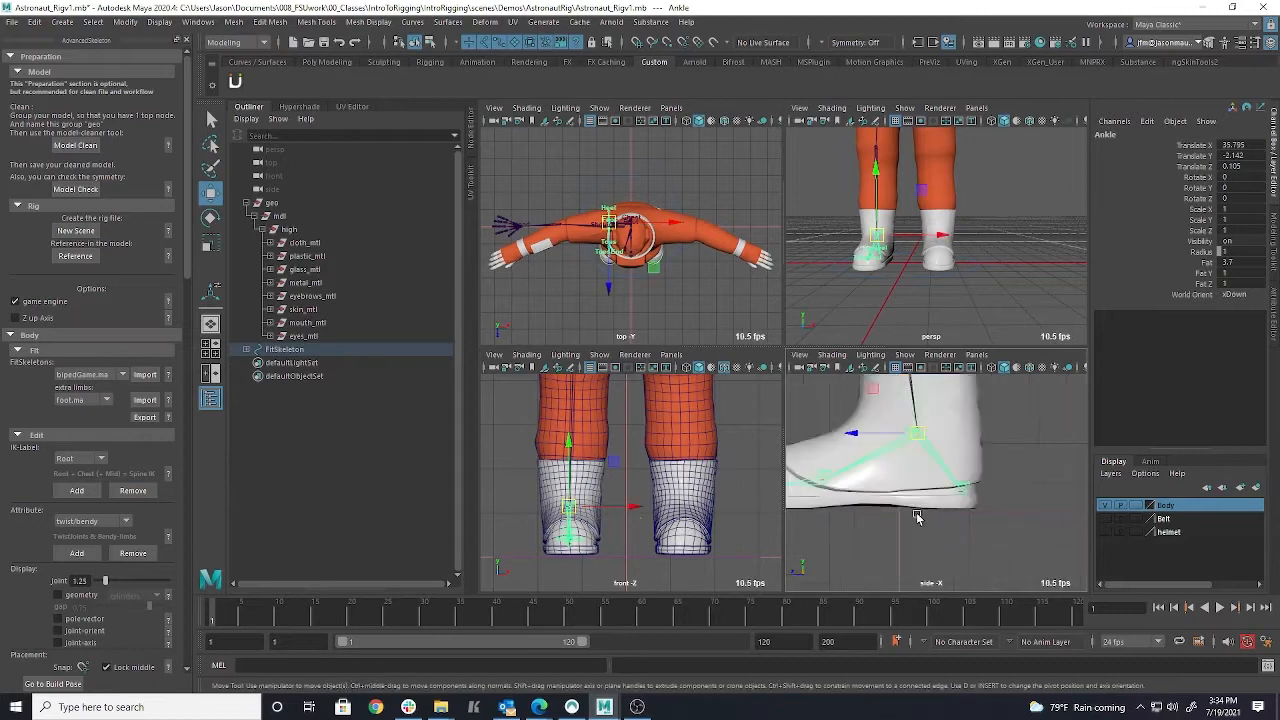
Fit the foot joints to the boot in the side view, placing Heel at the sole's back, ToesEnd at its tip and Toes at the ball.
key(space)
drag(697, 377, 708, 381)
drag(611, 392, 551, 400)
drag(980, 398, 995, 427)
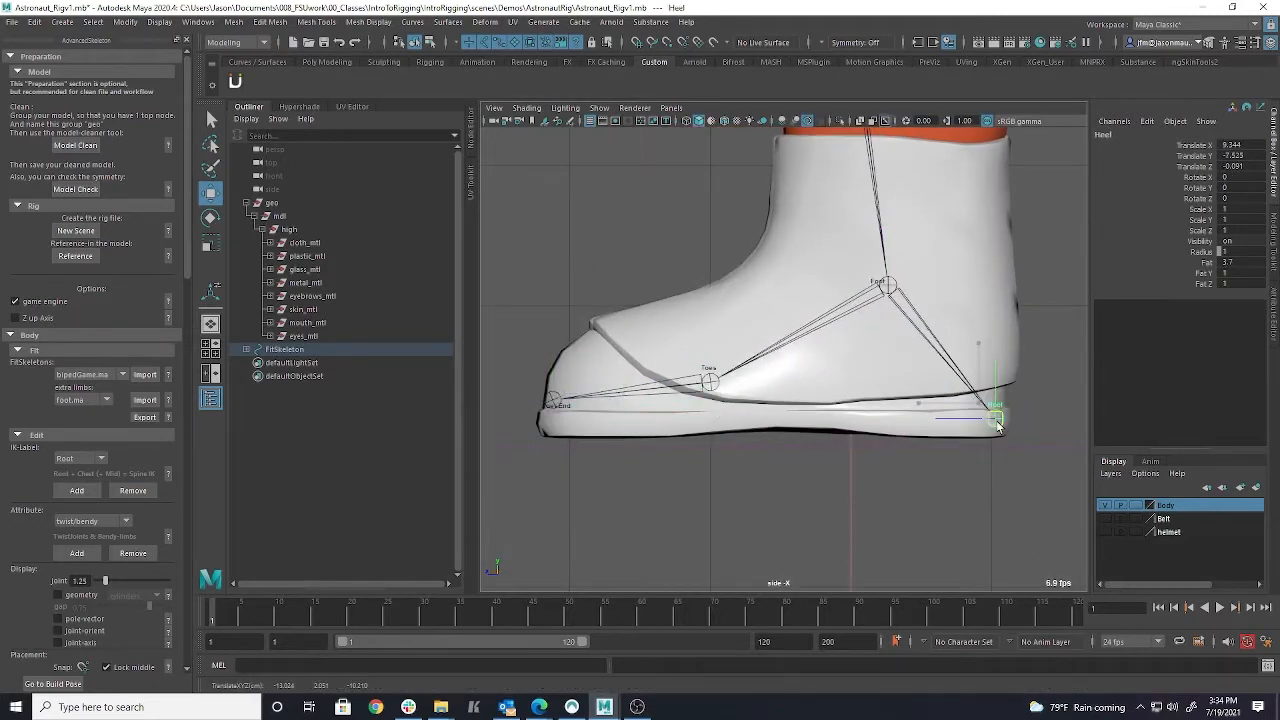
click(551, 400)
click(708, 381)
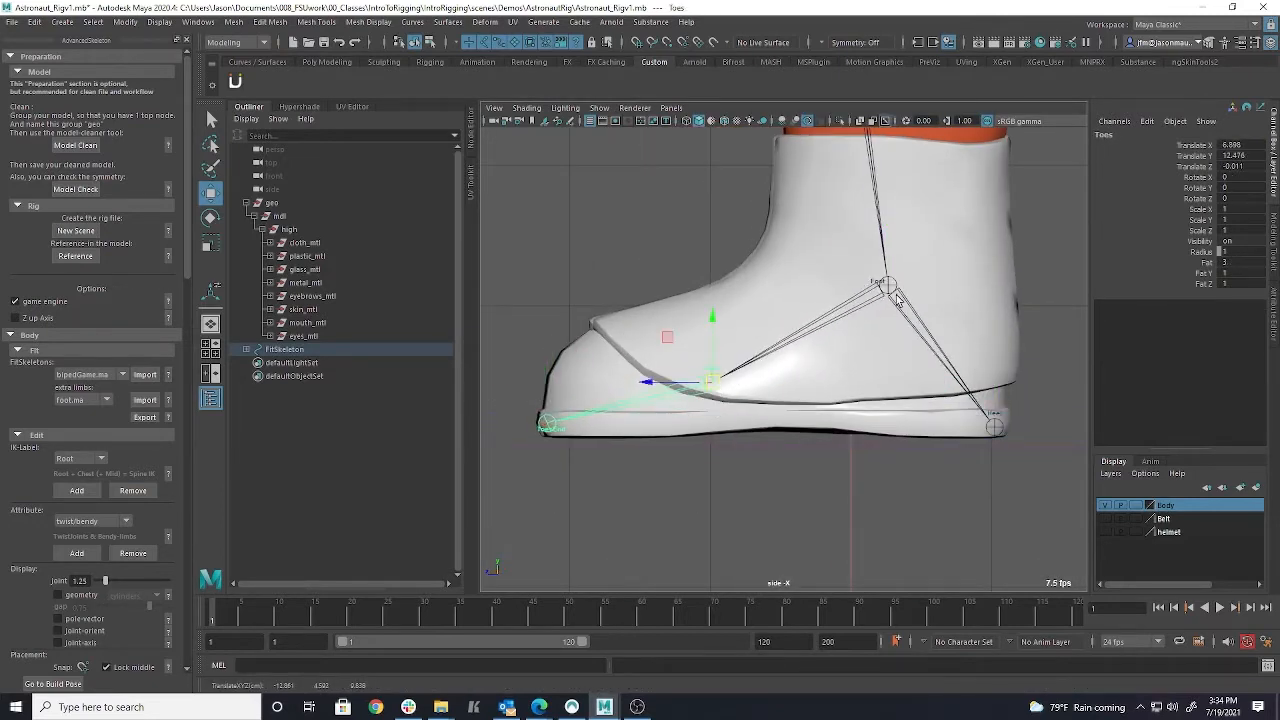
Adjust the Knee joint in the side view to a Translate X of about 34.5 and lower the Ankle joint to about 41.4.
alt+middle_drag(992, 232, 912, 415)
click(912, 415)
alt+middle_drag(945, 155, 945, 410)
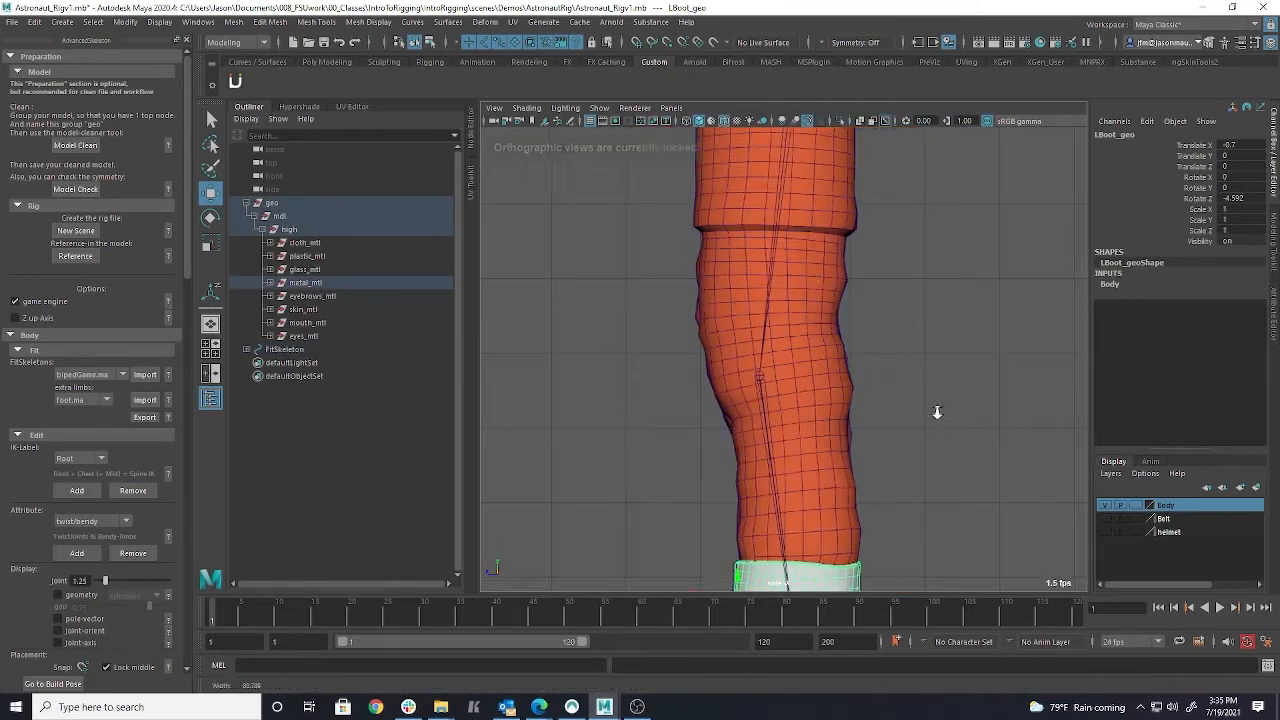
scroll(845, 470, down, 3)
alt+middle_drag(845, 474, 845, 388)
click(766, 382)
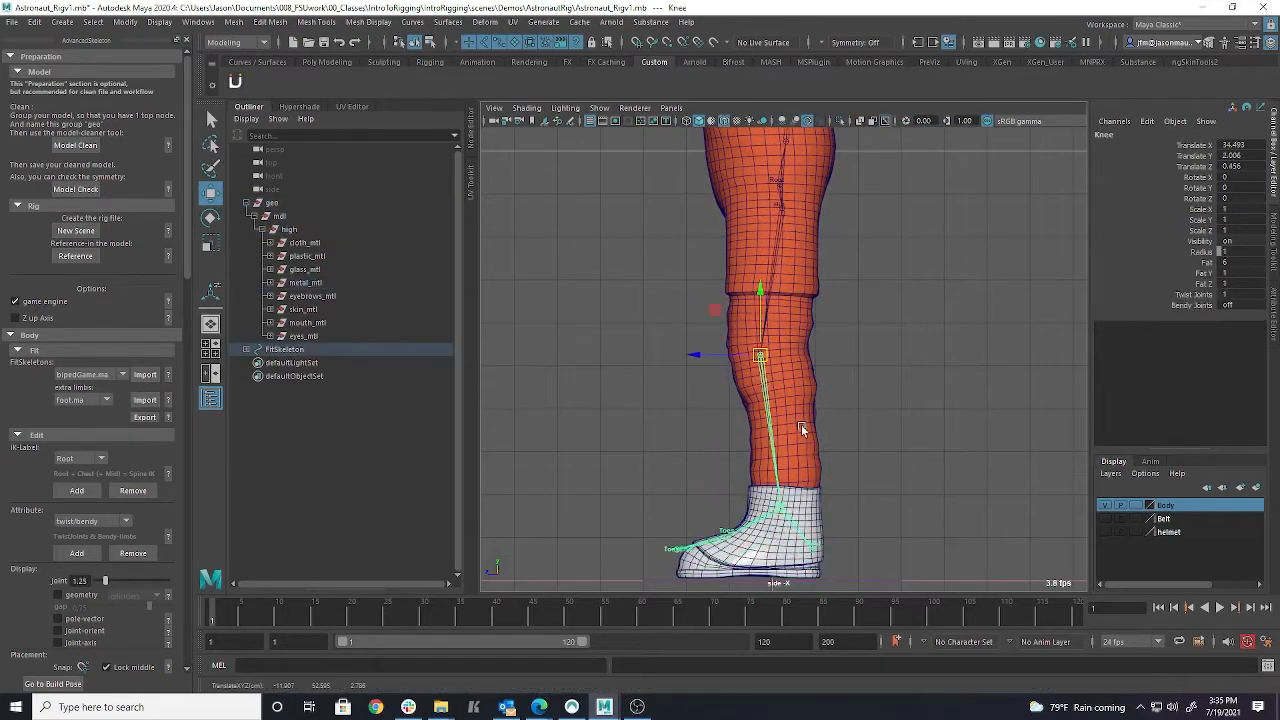
click(785, 505)
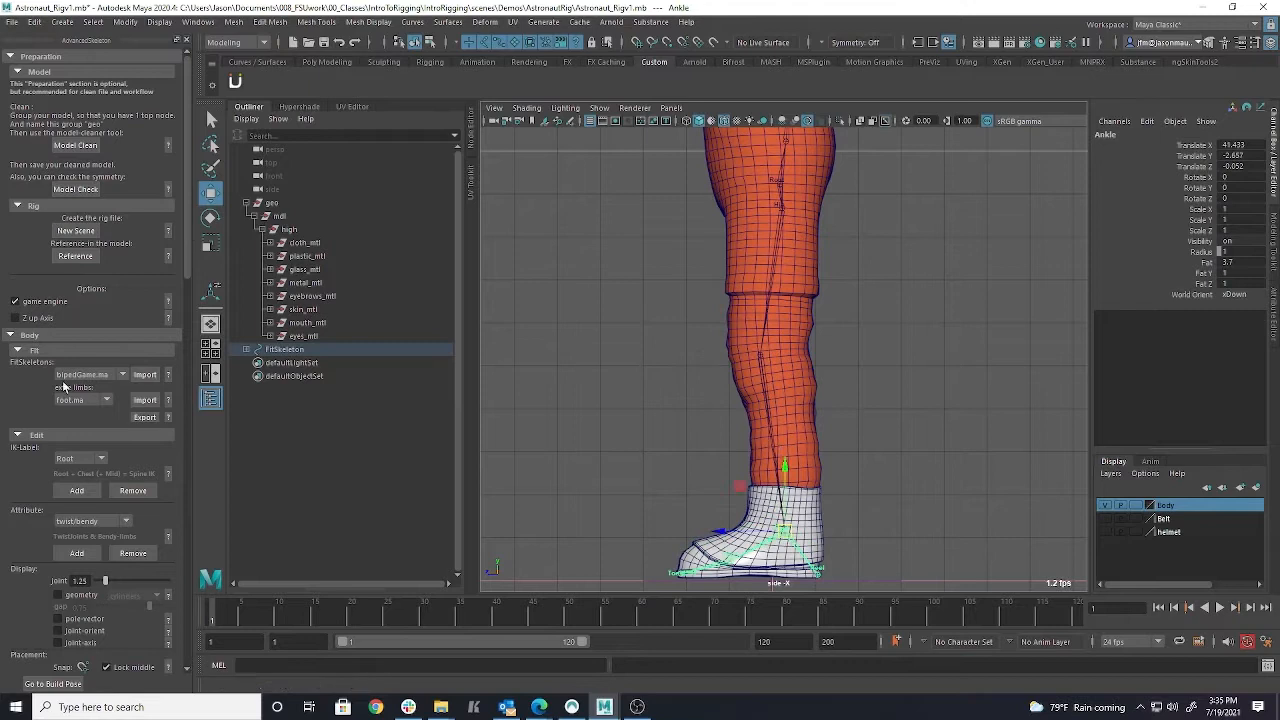
Display the joint axes and update the fit skeleton's joint orientations, checking them on the legs and torso.
scroll(58, 484, down, 4)
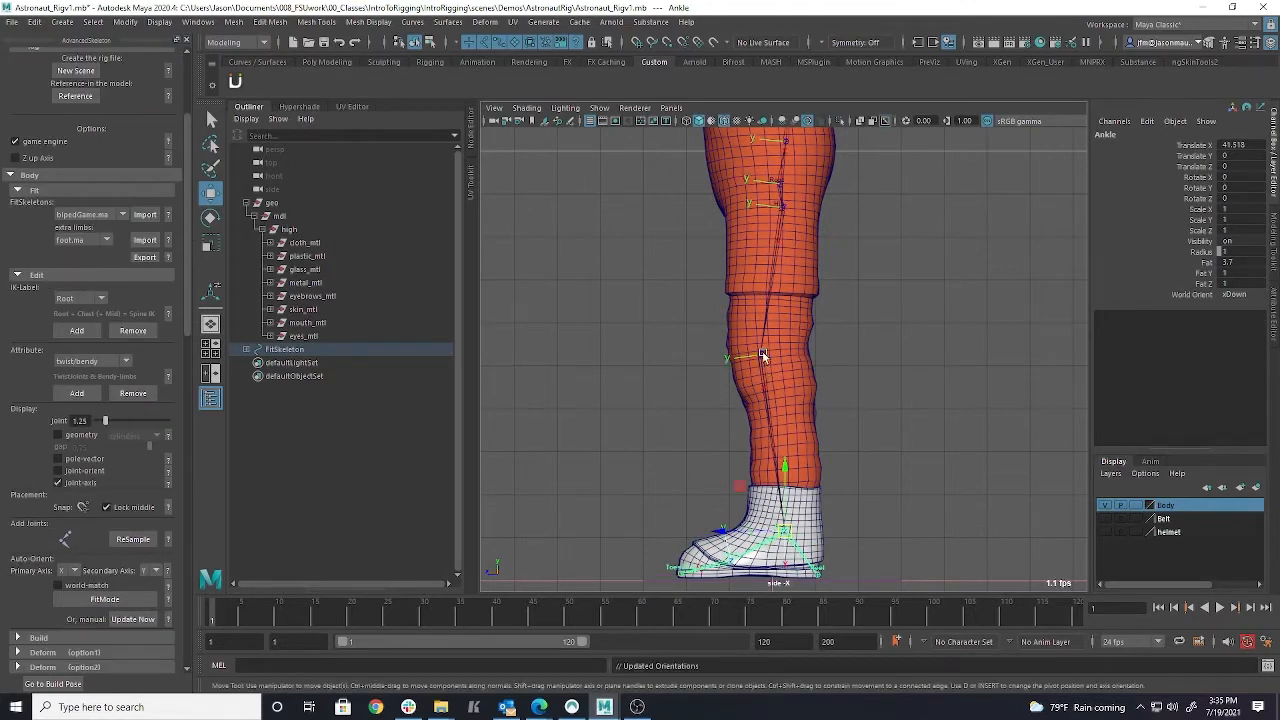
key(space)
alt+drag(928, 258, 914, 218)
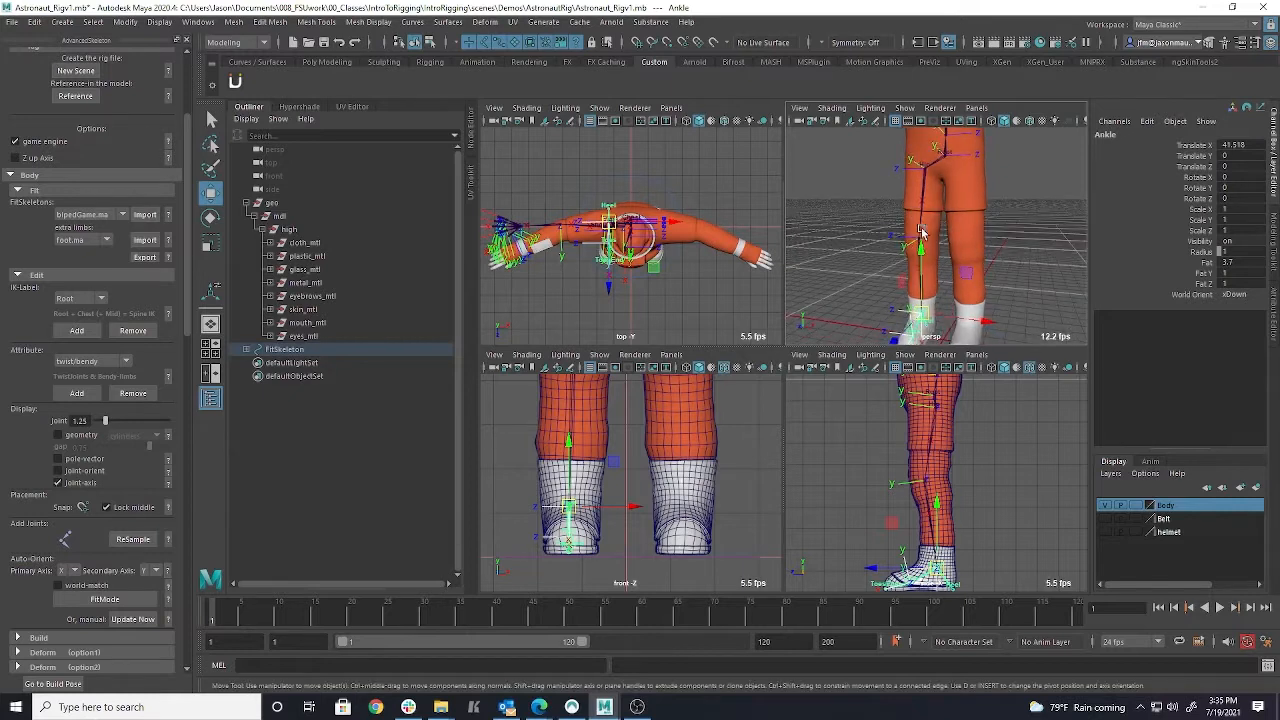
alt+middle_drag(700, 400, 706, 490)
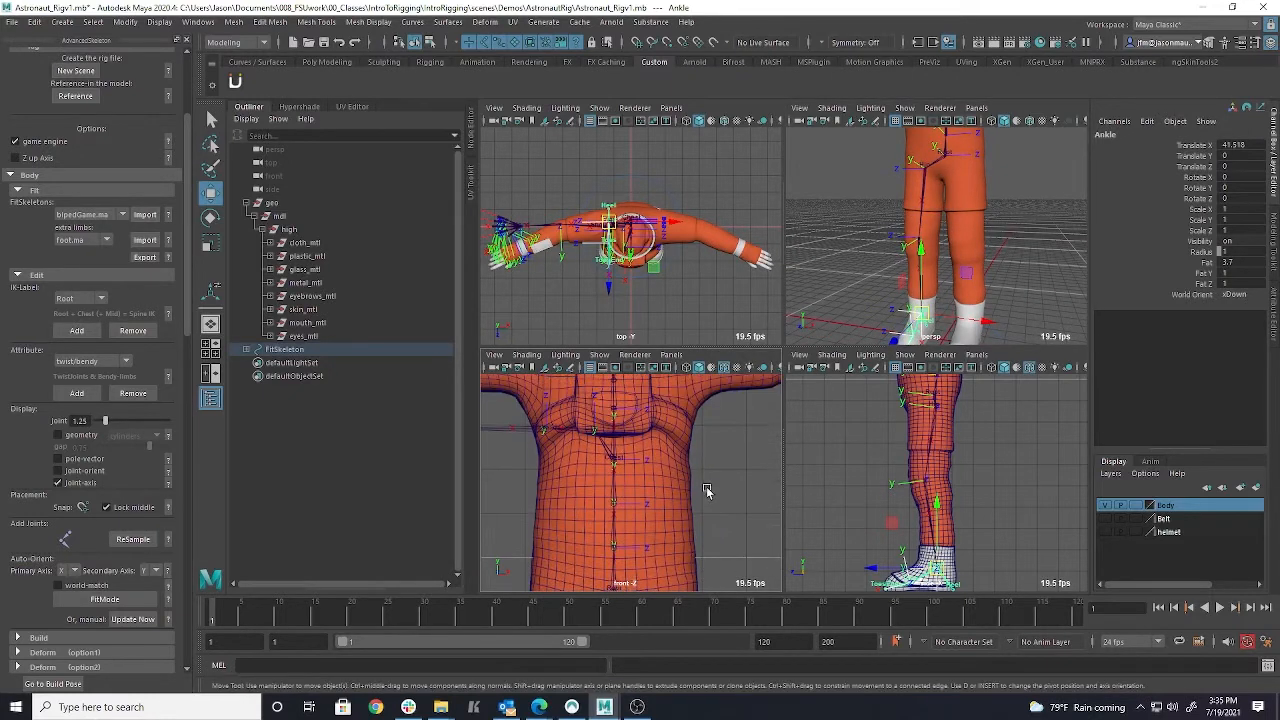
key(space)
Show the wireframe over the shaded body in the perspective view and select the Root joint to inspect the spine and hips.
alt+drag(760, 425, 808, 205)
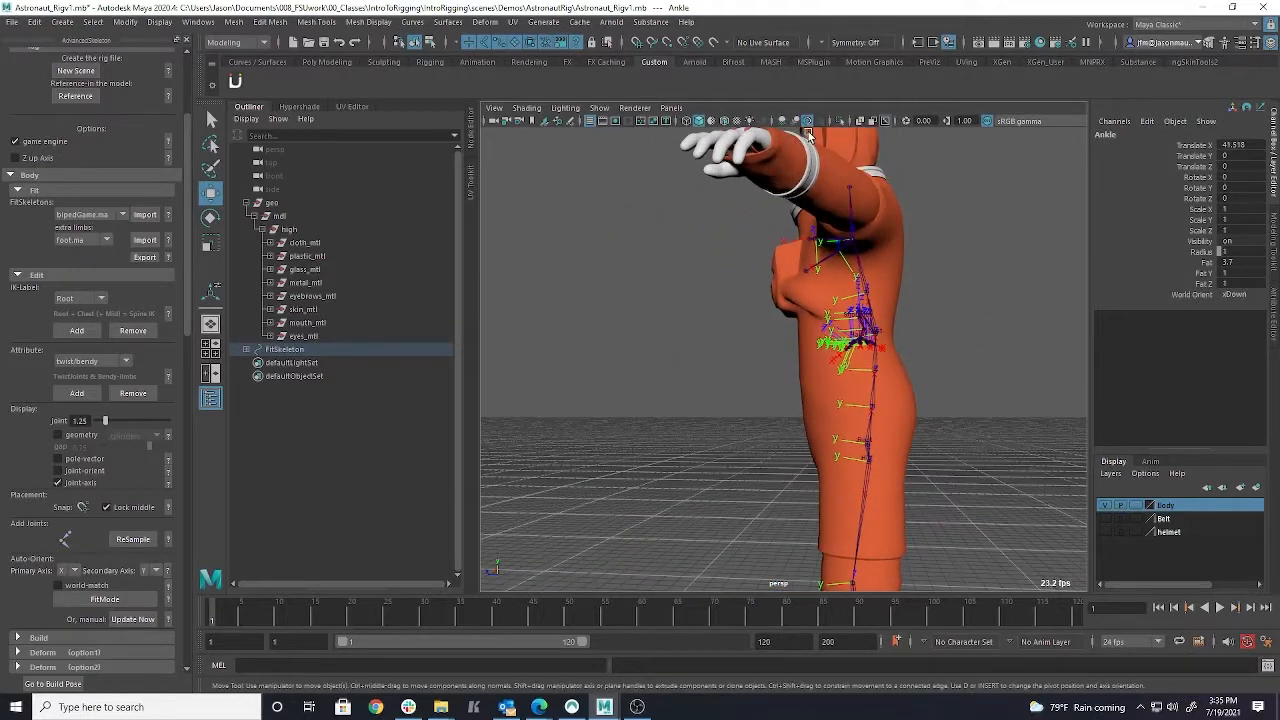
click(725, 120)
mouse_move(815, 432)
alt+mouse_down()
mouse_move(990, 422)
mouse_move(971, 418)
mouse_move(898, 326)
mouse_move(954, 397)
mouse_move(857, 394)
mouse_move(1023, 390)
mouse_move(963, 395)
mouse_move(850, 440)
mouse_move(895, 470)
mouse_move(892, 452)
mouse_move(974, 461)
mouse_move(1040, 430)
mouse_move(1050, 440)
mouse_move(1000, 470)
mouse_move(786, 445)
mouse_move(806, 447)
alt+mouse_up()
click(850, 440)
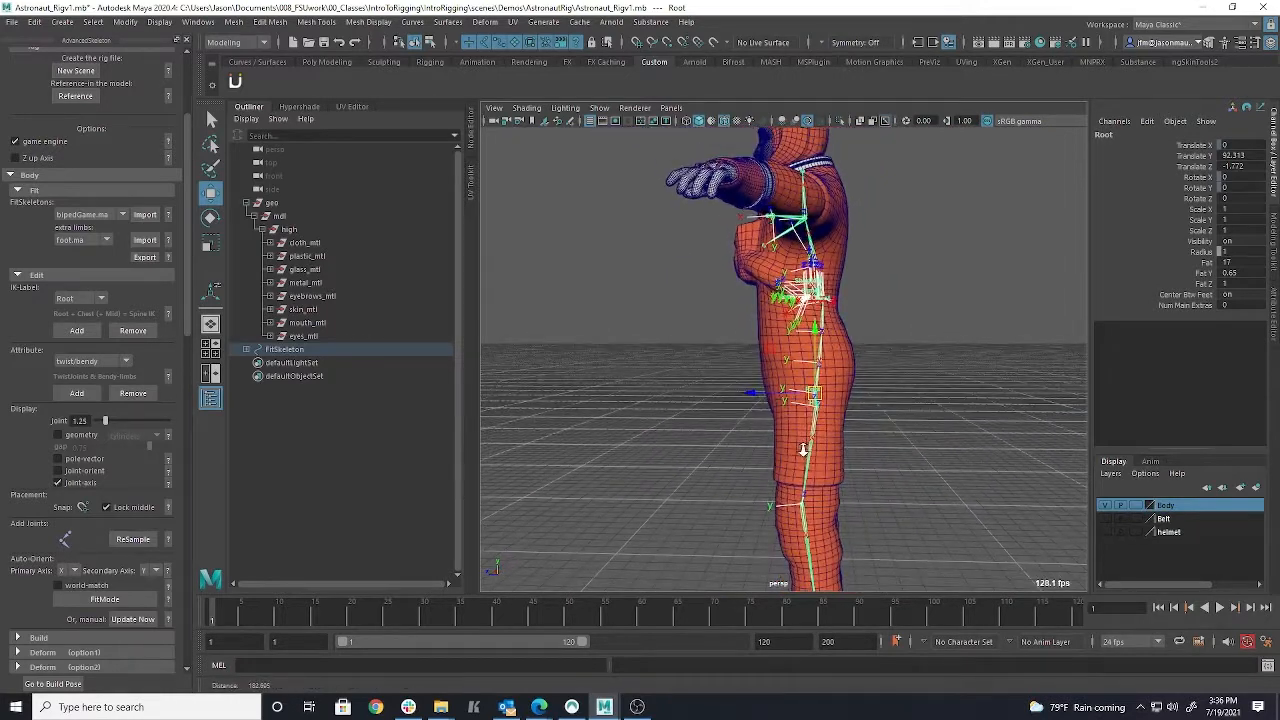
alt+drag(878, 380, 746, 445)
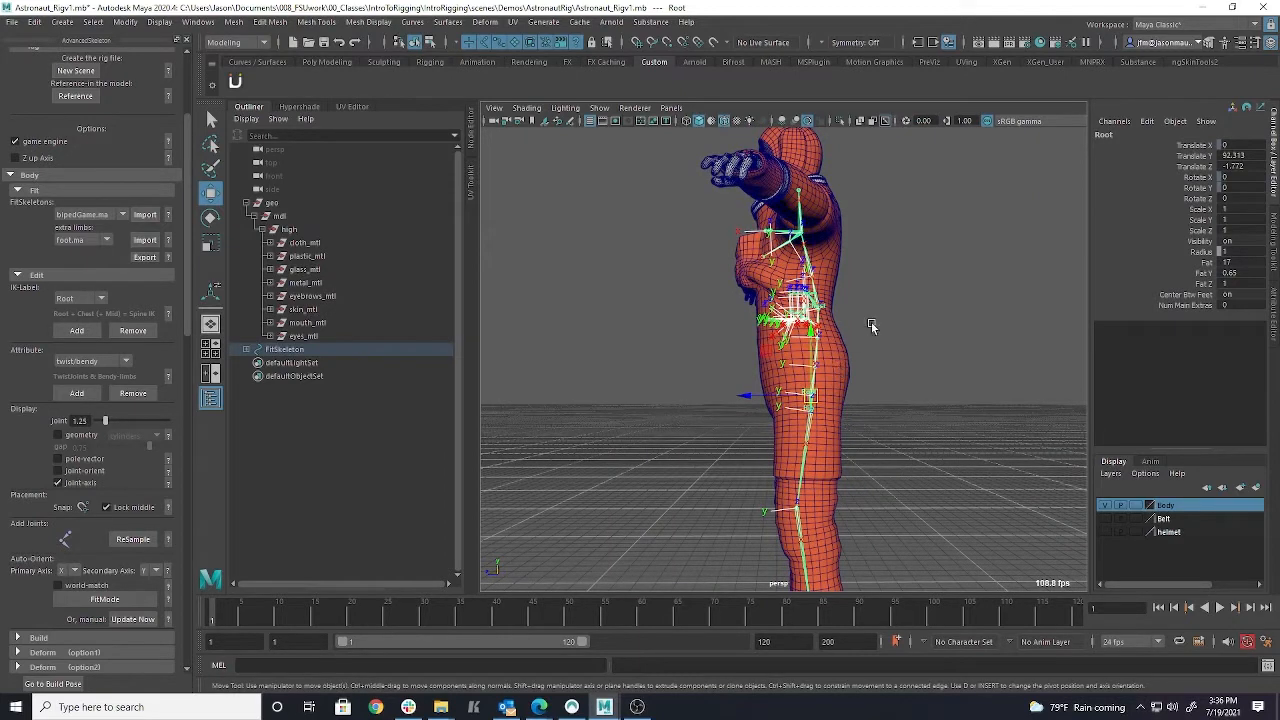
alt+drag(863, 323, 858, 392)
Raise the Root joint in the front view to a Translate Y of about 97.1.
key(space)
alt+middle_drag(617, 484, 699, 435)
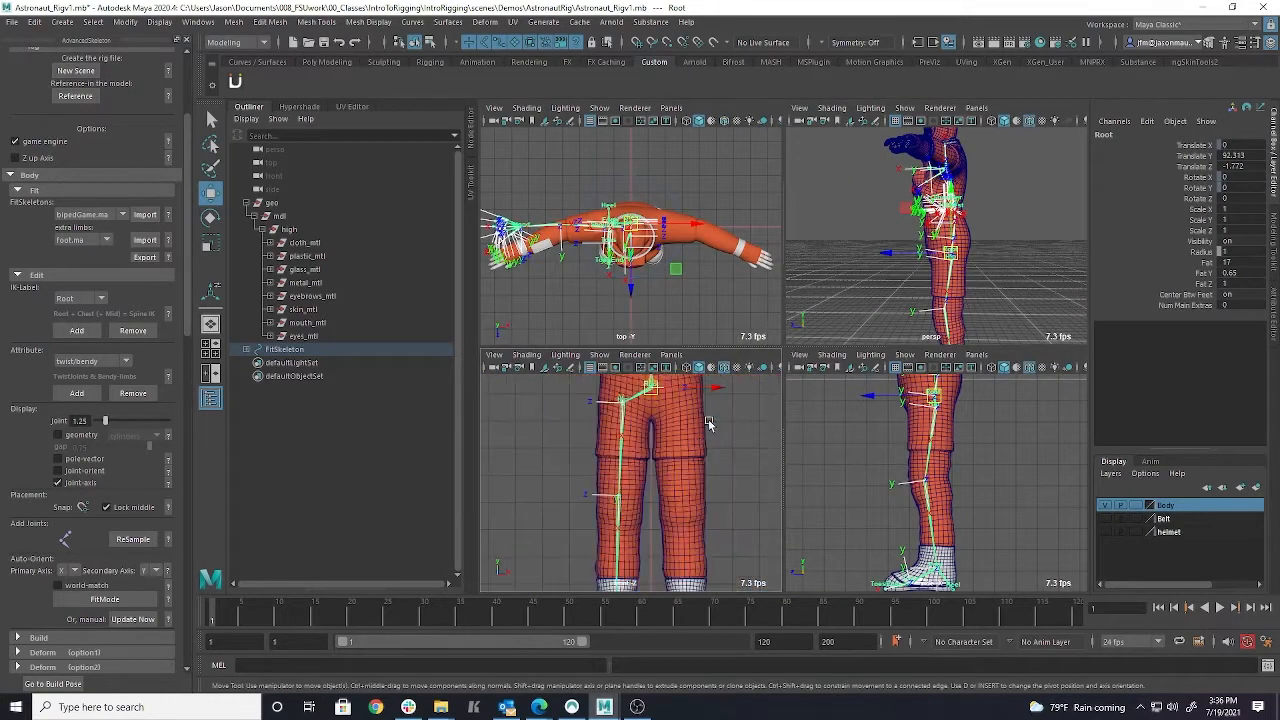
key(space)
scroll(788, 513, down, 3)
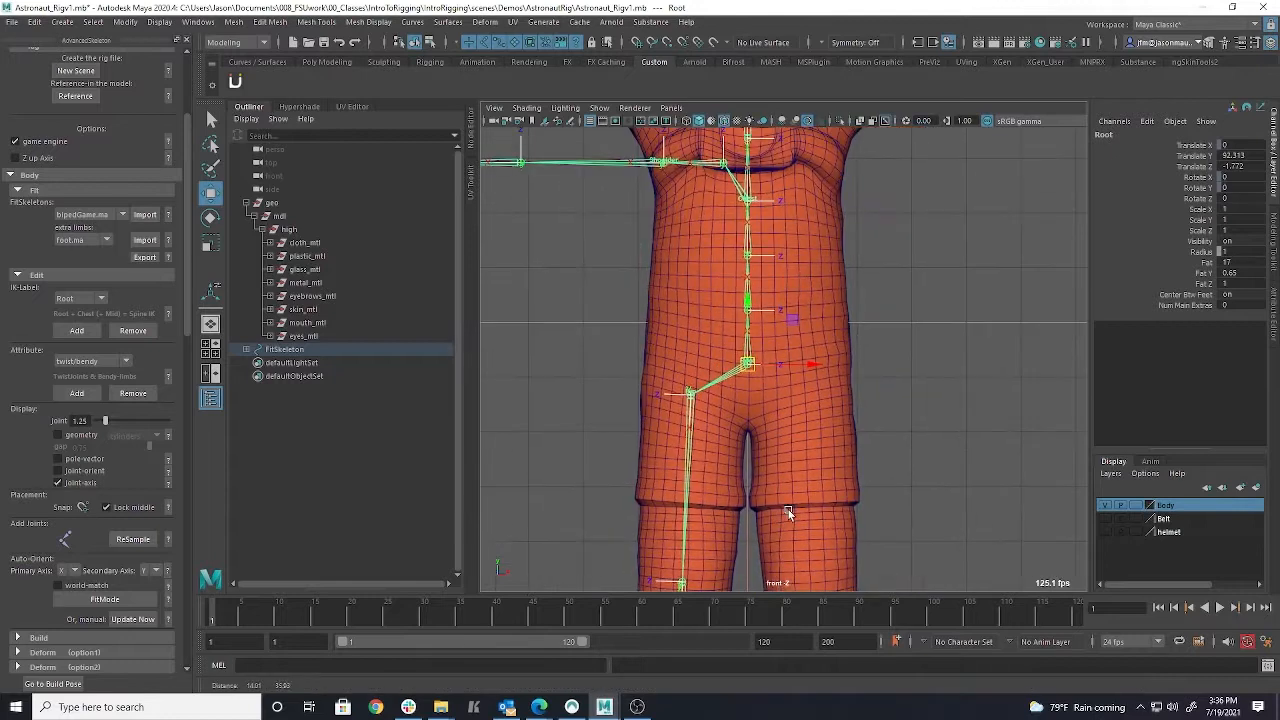
drag(747, 300, 749, 276)
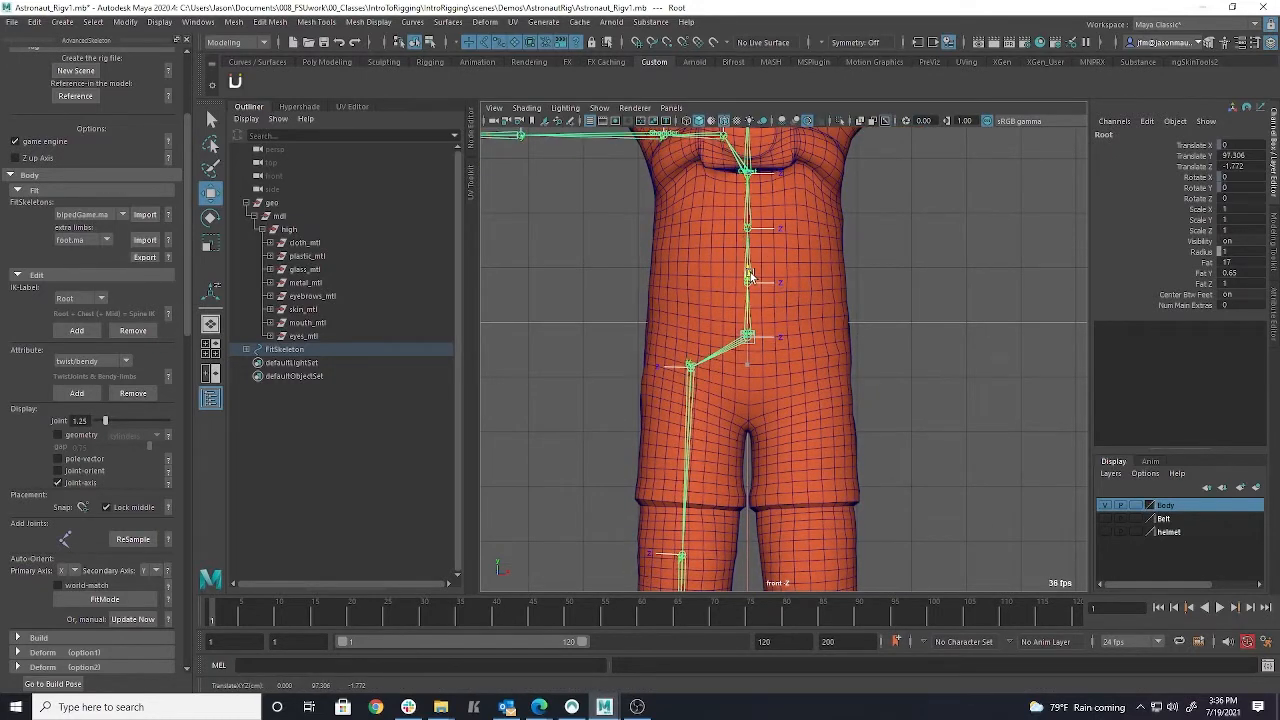
scroll(830, 349, down, 3)
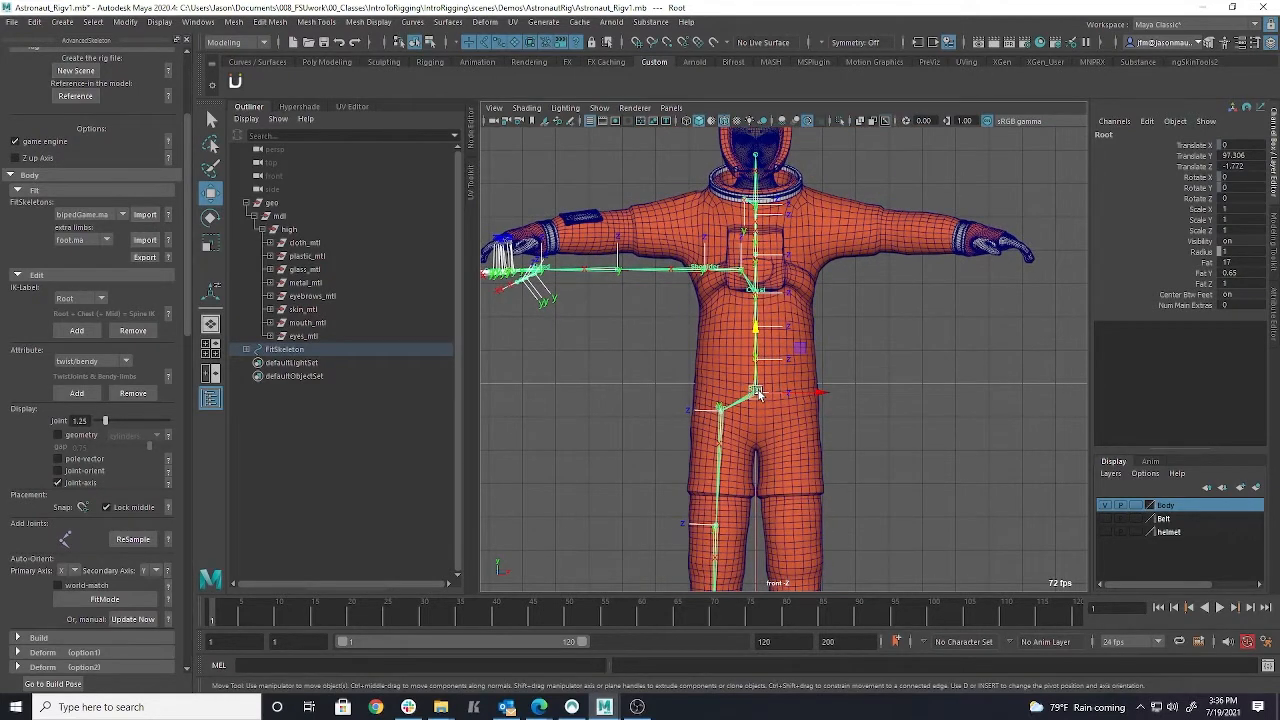
mouse_move(755, 328)
mouse_down()
mouse_move(764, 405)
mouse_move(766, 306)
mouse_move(767, 338)
mouse_move(767, 326)
mouse_up()
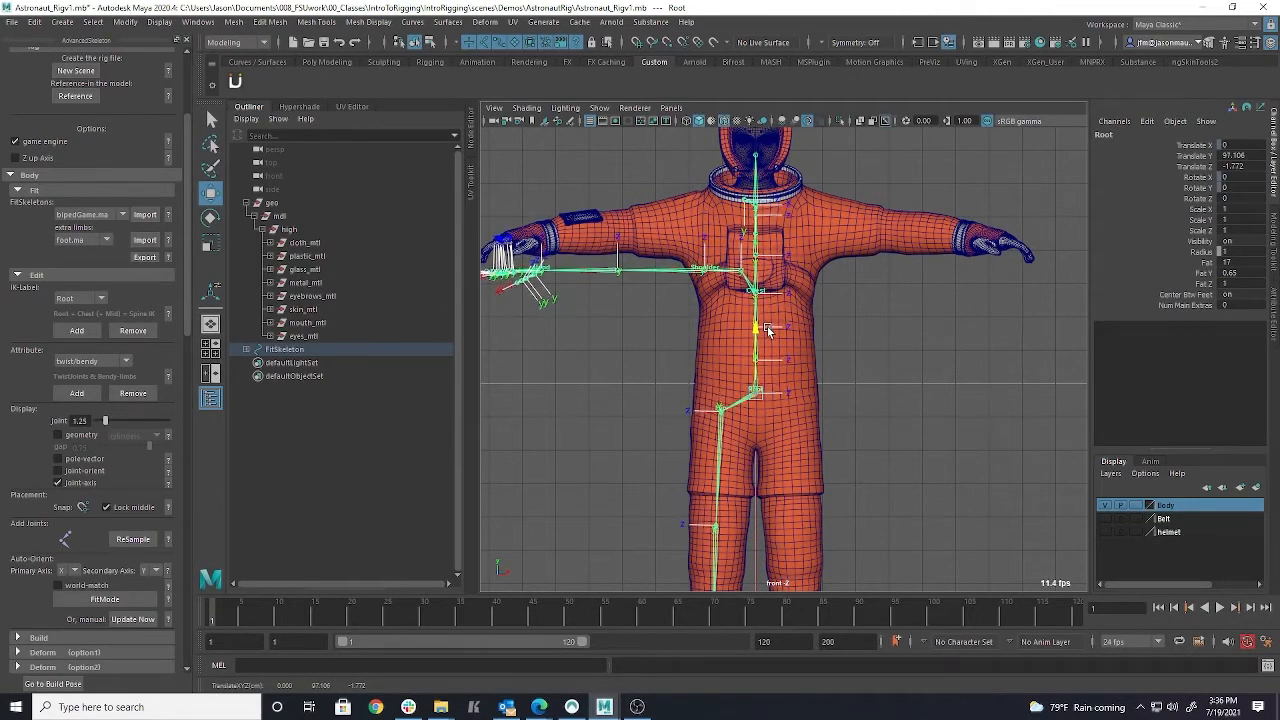
Undo the Root joint's raise and move it up again to a Translate Y of about 97.9, comparing front and side views.
key(space)
alt+middle_drag(990, 400, 973, 494)
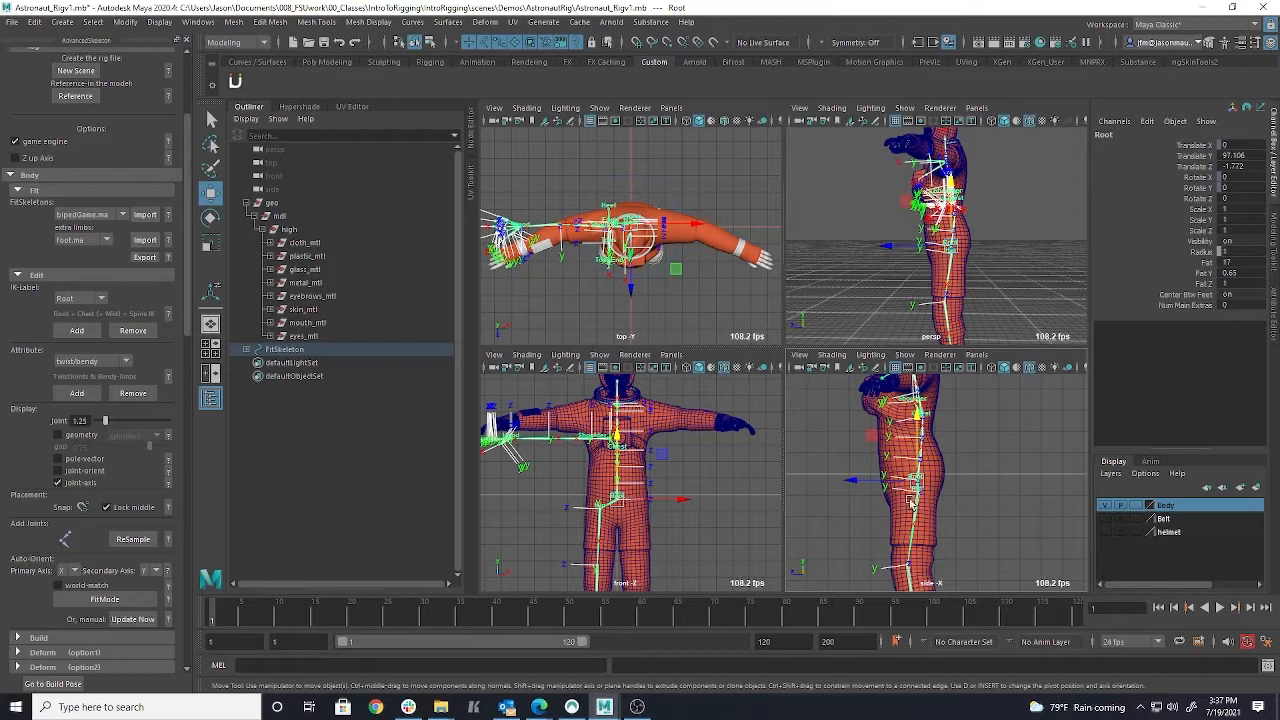
key(ctrl+z)
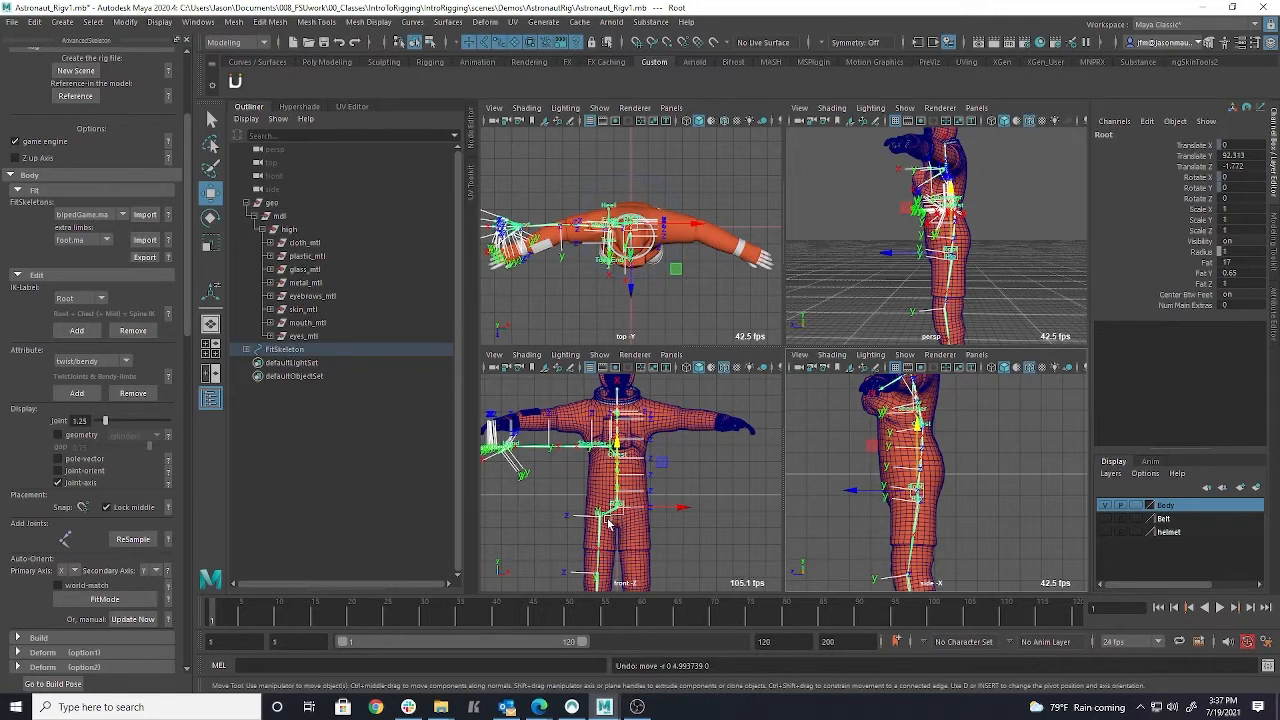
drag(921, 428, 906, 416)
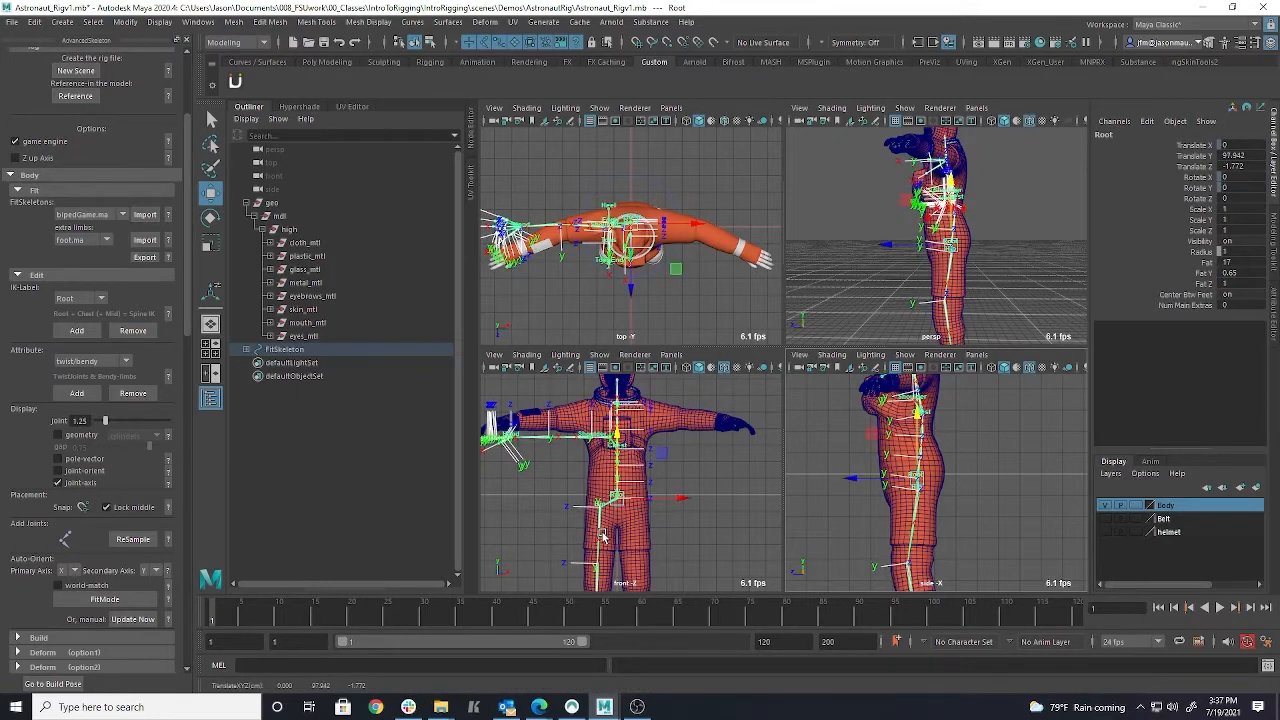
Move the Hip joint outward and down in the front view to about Translate X -11 and Translate Y -2.1.
click(624, 501)
click(603, 508)
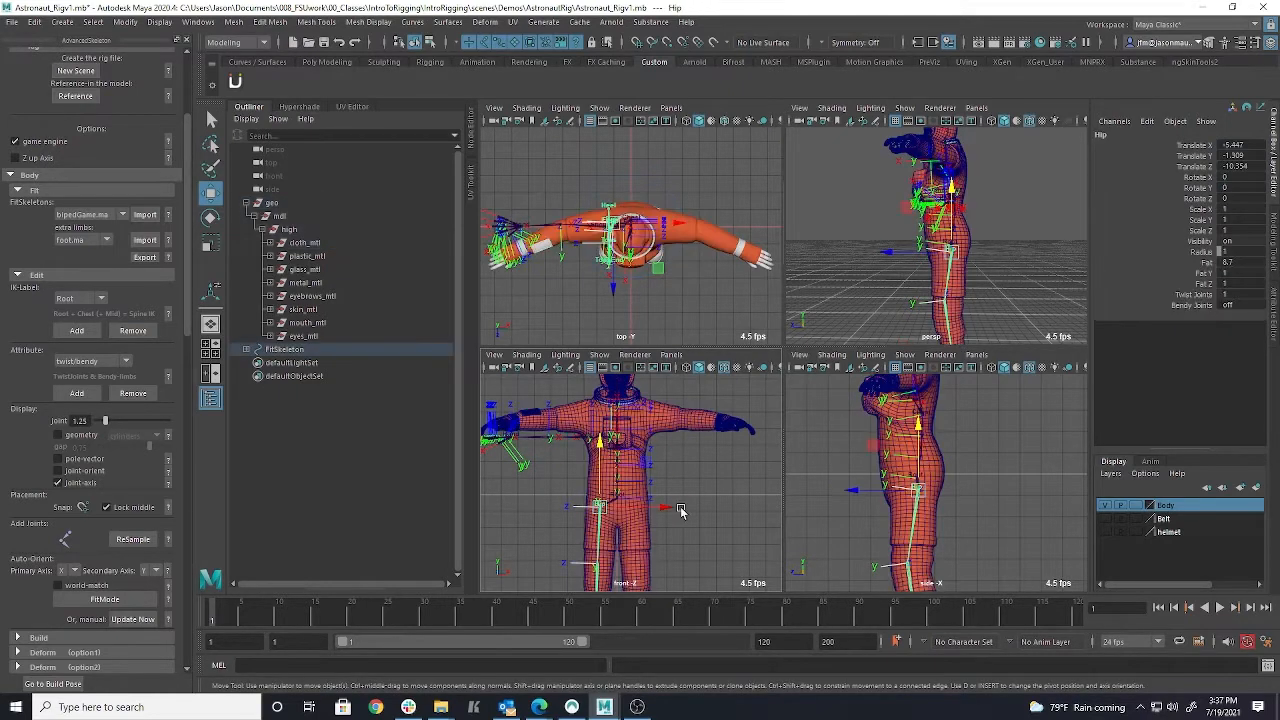
key(space)
drag(721, 343, 721, 361)
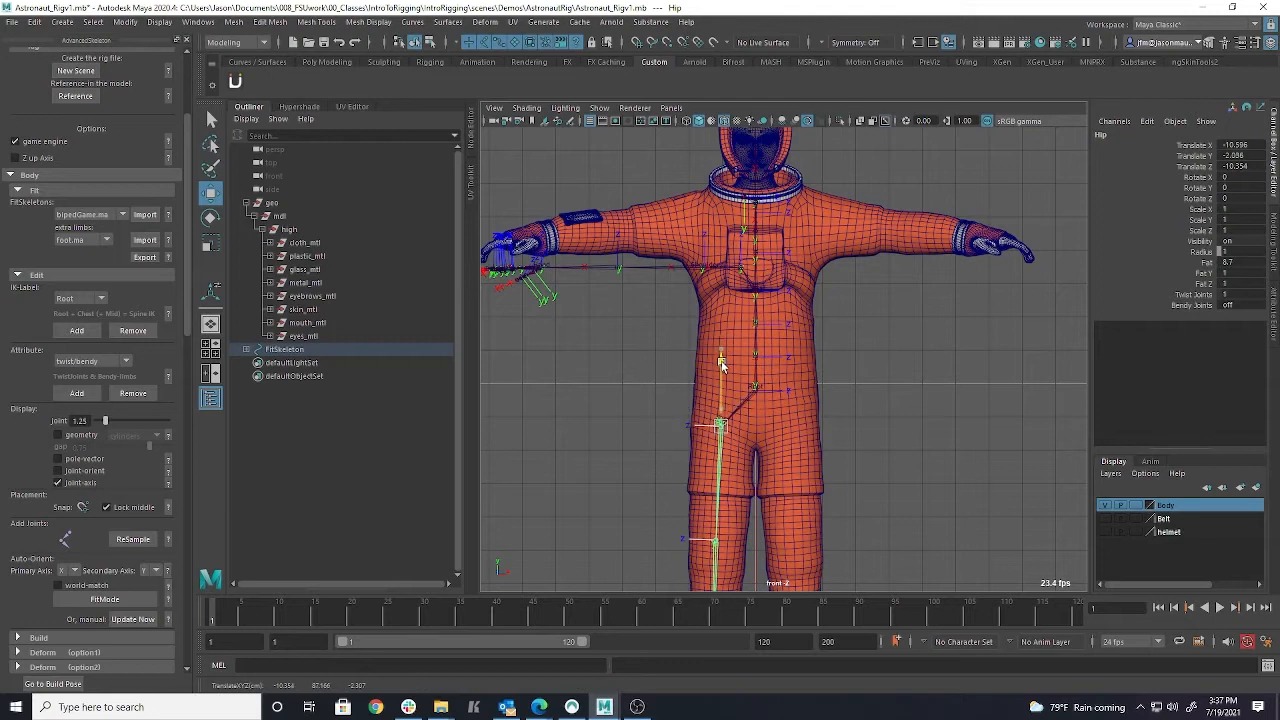
alt+middle_drag(893, 531, 891, 344)
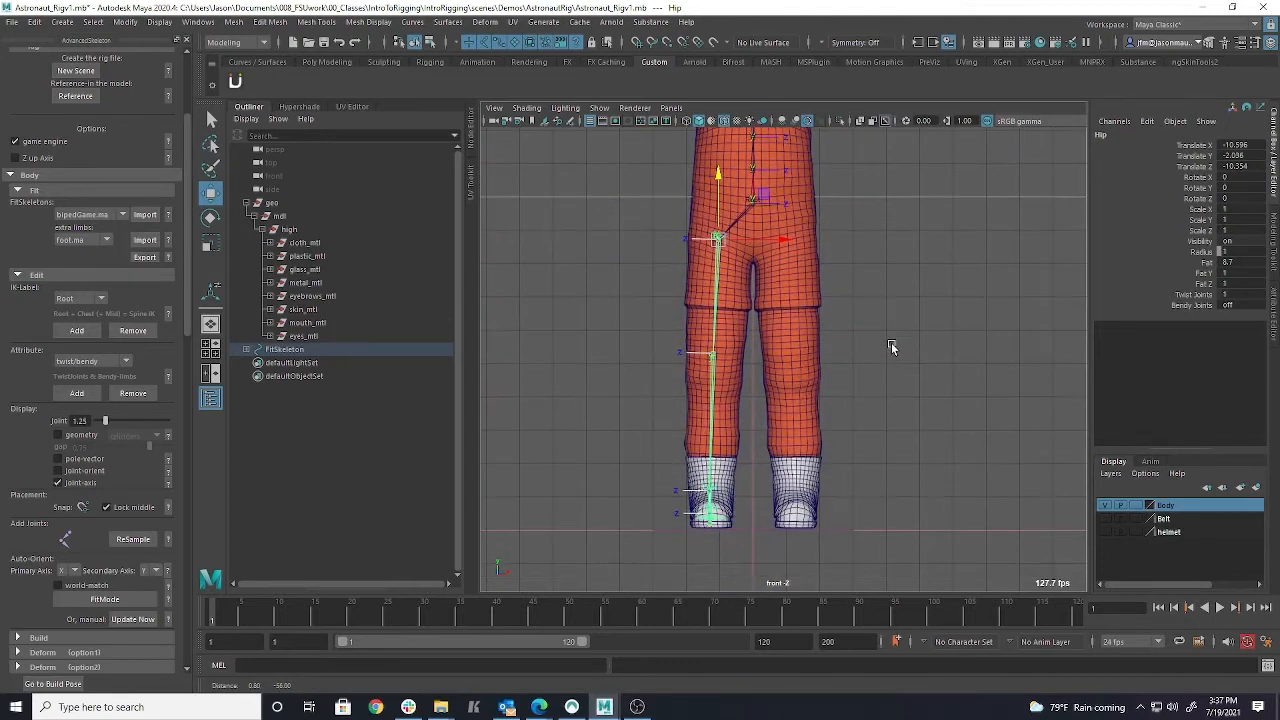
drag(718, 174, 718, 176)
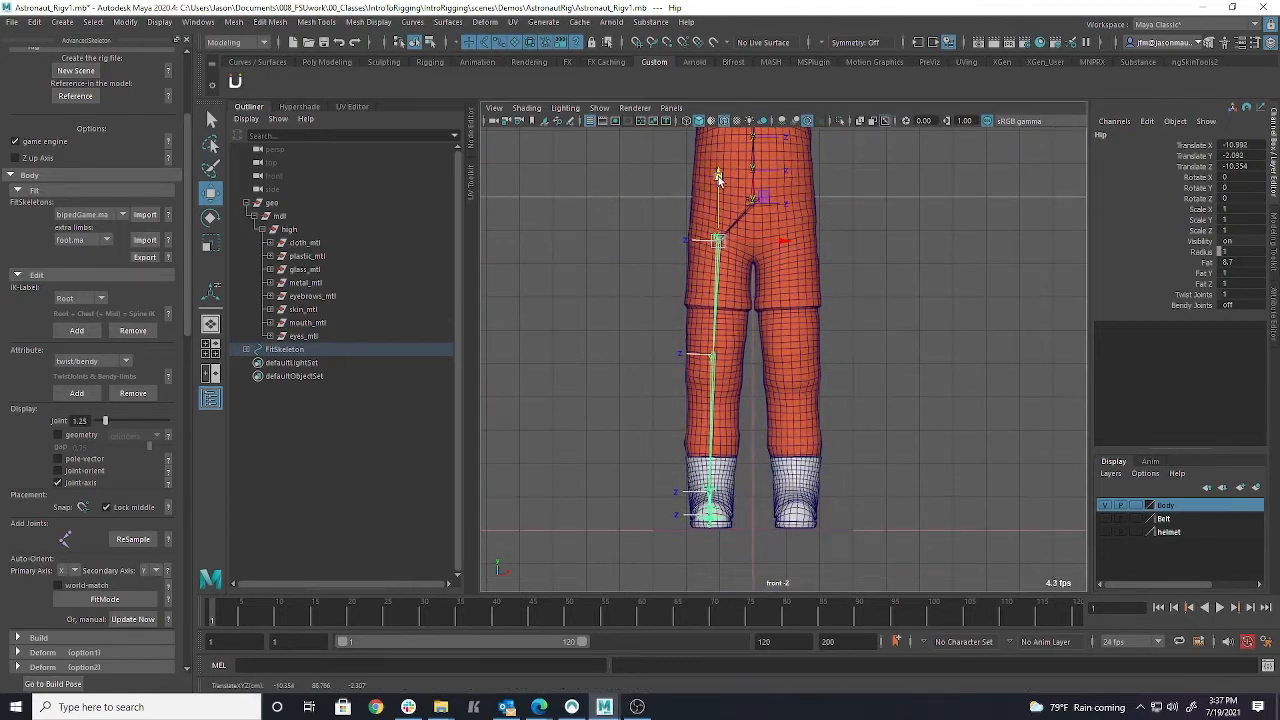
Raise the Spine1 joint in the side view to a Translate X of about 16.8 and Translate Y of about 0.95.
key(space)
key(space)
scroll(892, 358, up, 2)
alt+middle_drag(892, 354, 897, 514)
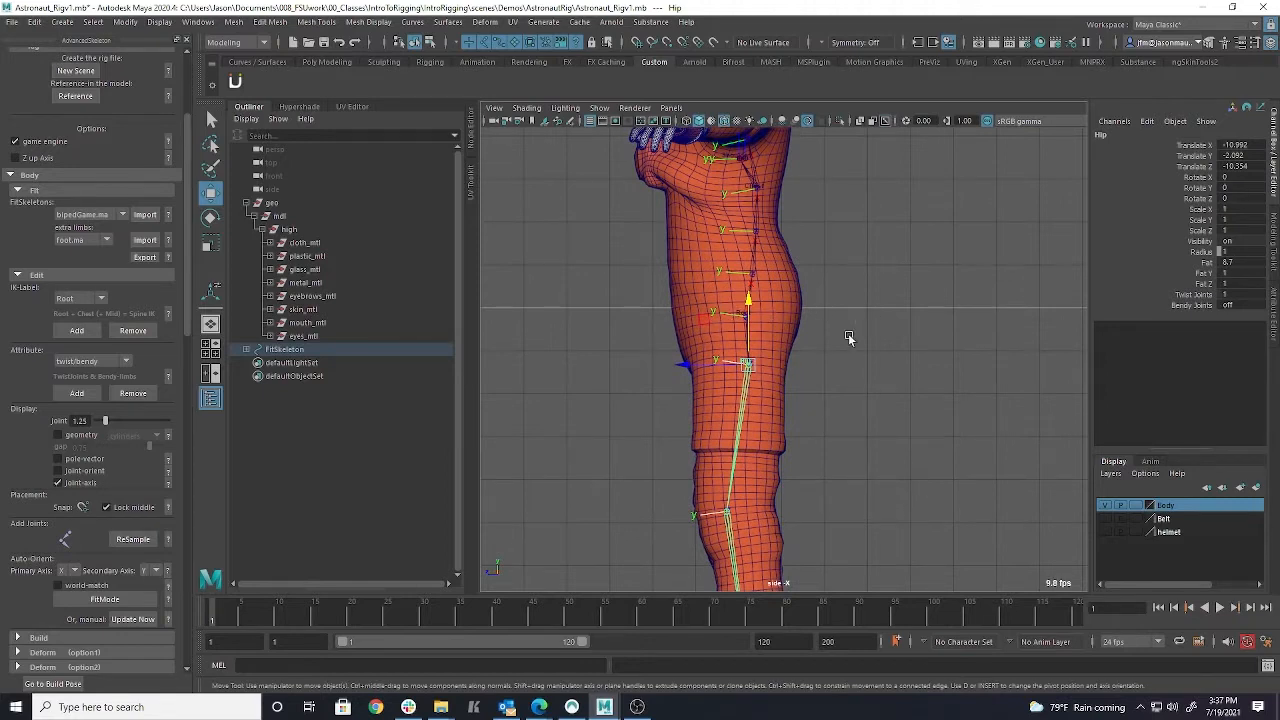
alt+middle_drag(921, 302, 879, 381)
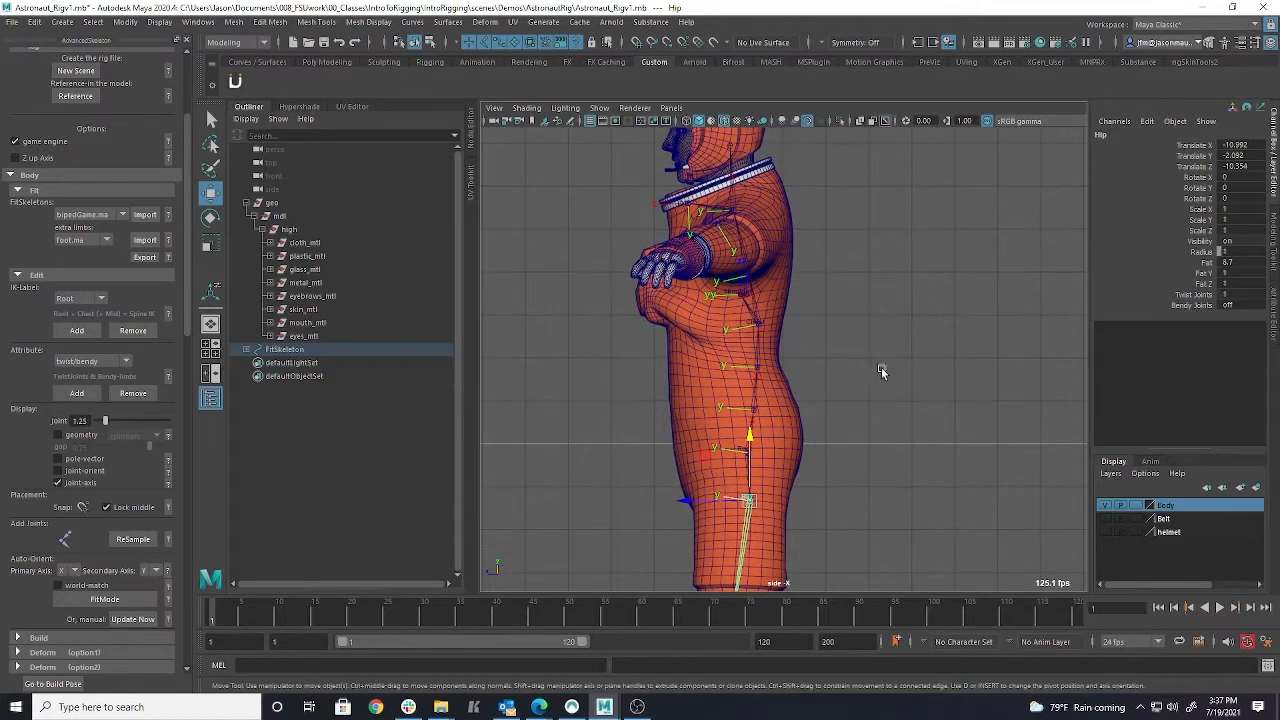
click(752, 368)
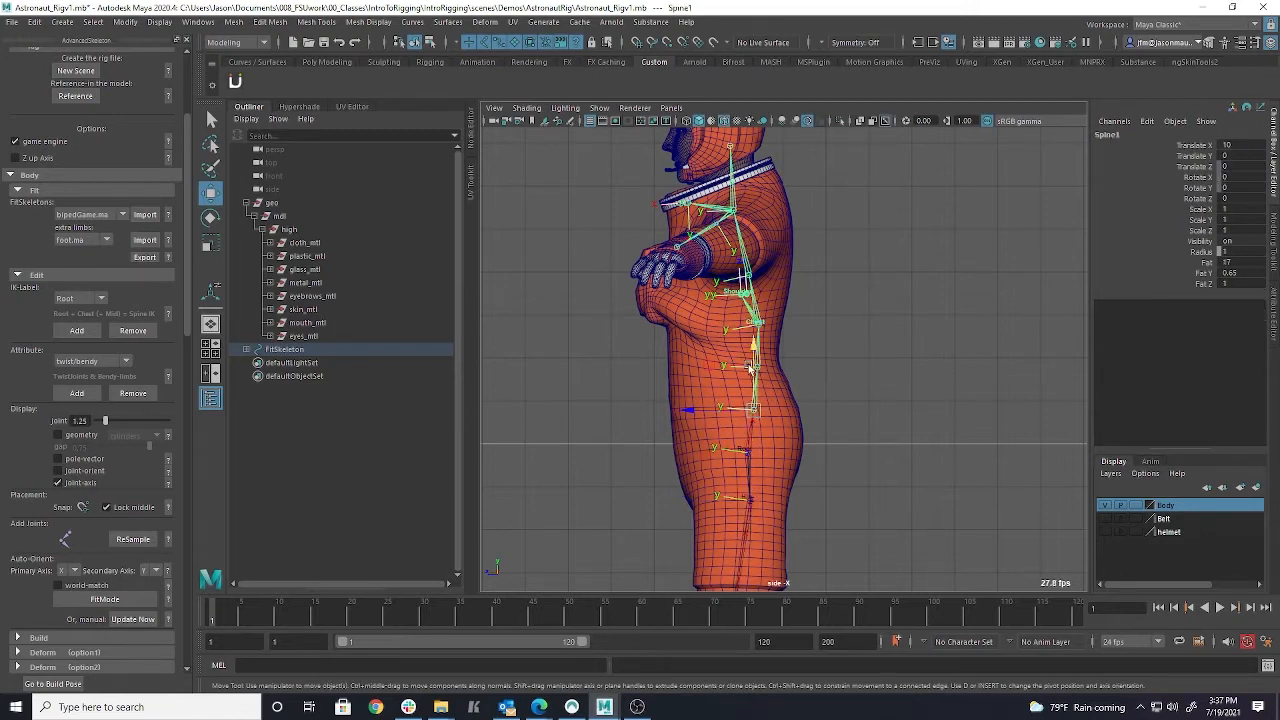
drag(754, 347, 759, 318)
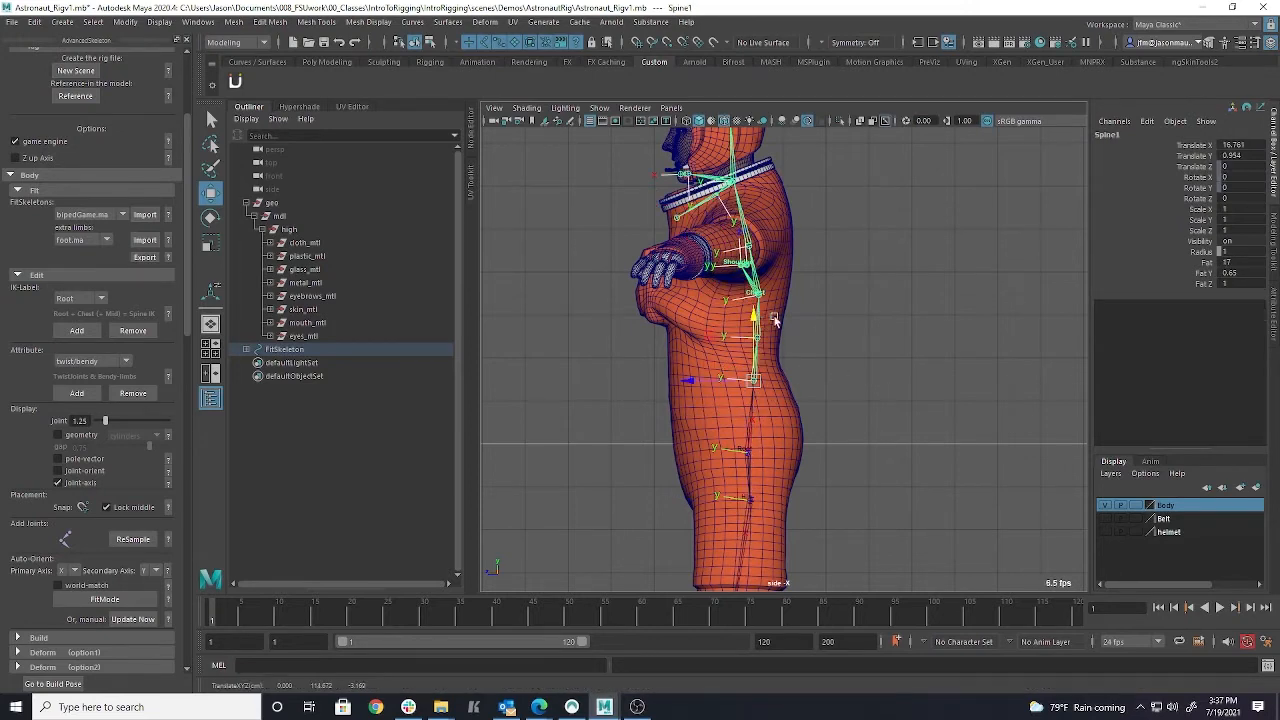
Raise the Spine2 joint in the side view to a Translate X of about 11.2.
click(843, 323)
click(759, 275)
drag(759, 275, 758, 262)
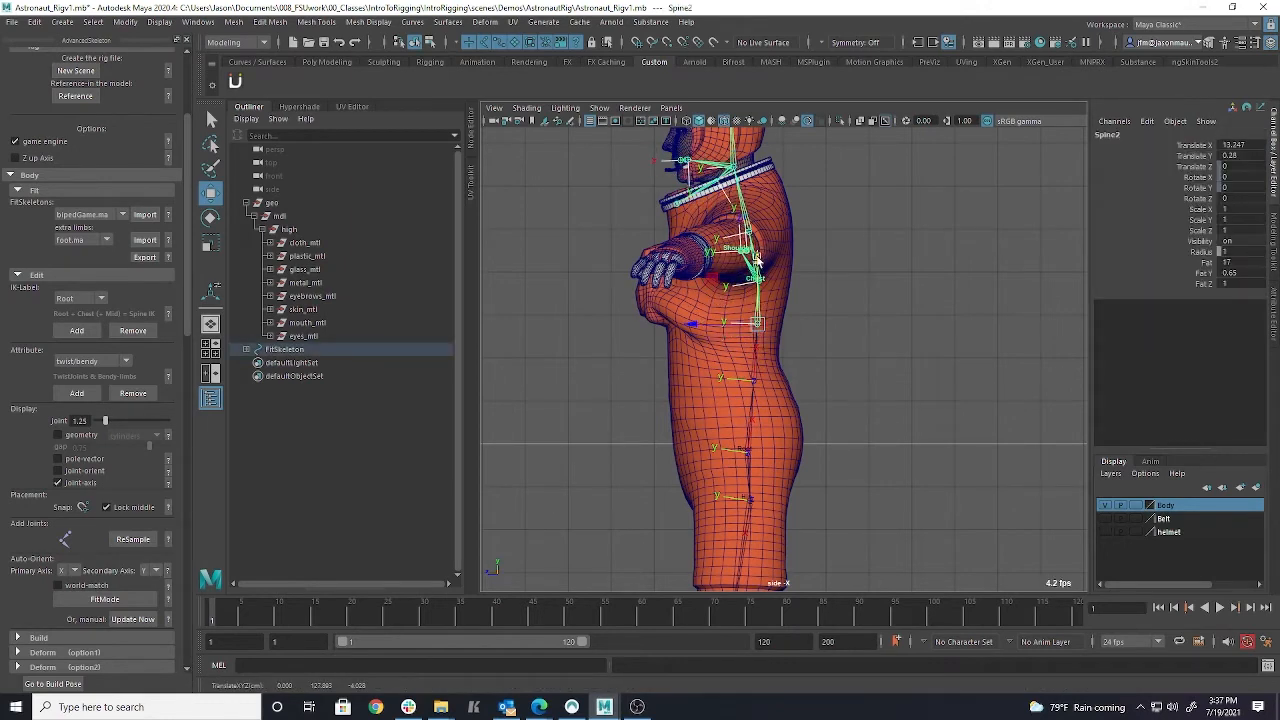
drag(757, 259, 758, 267)
click(755, 288)
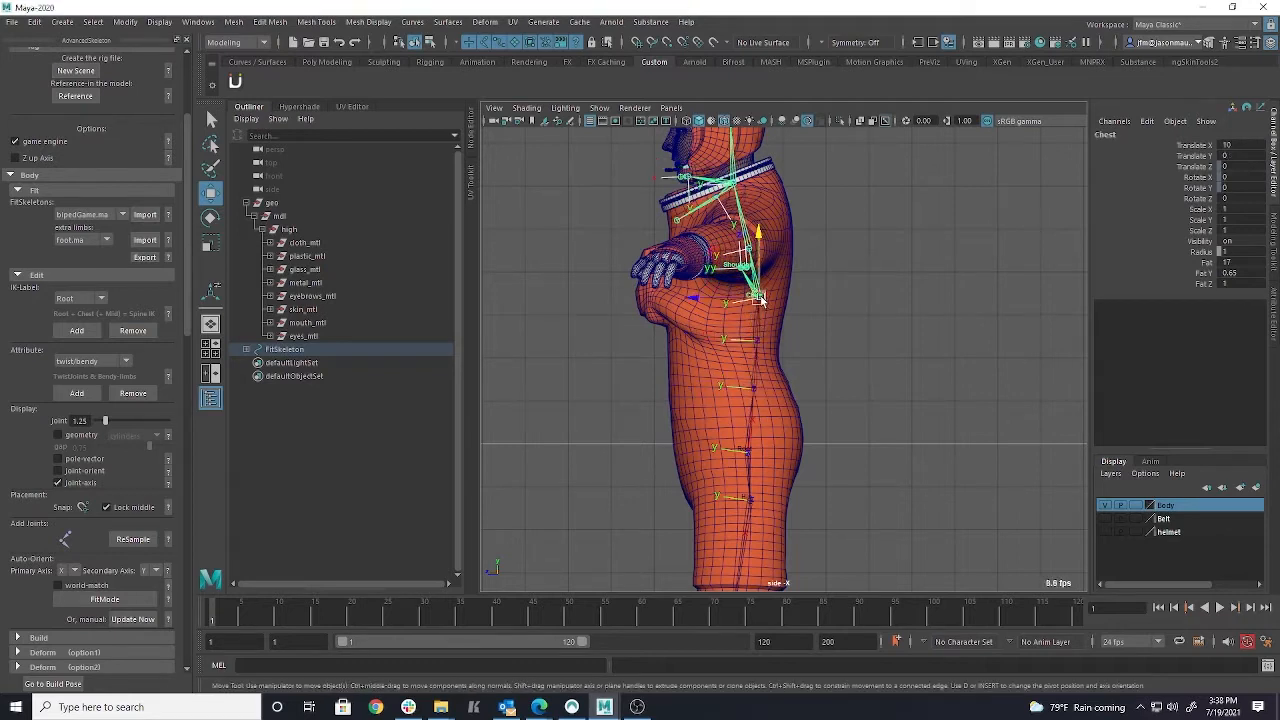
click(752, 342)
Raise the Chest joint in the side view to a Translate X of about 15.1.
alt+middle_drag(713, 393, 713, 449)
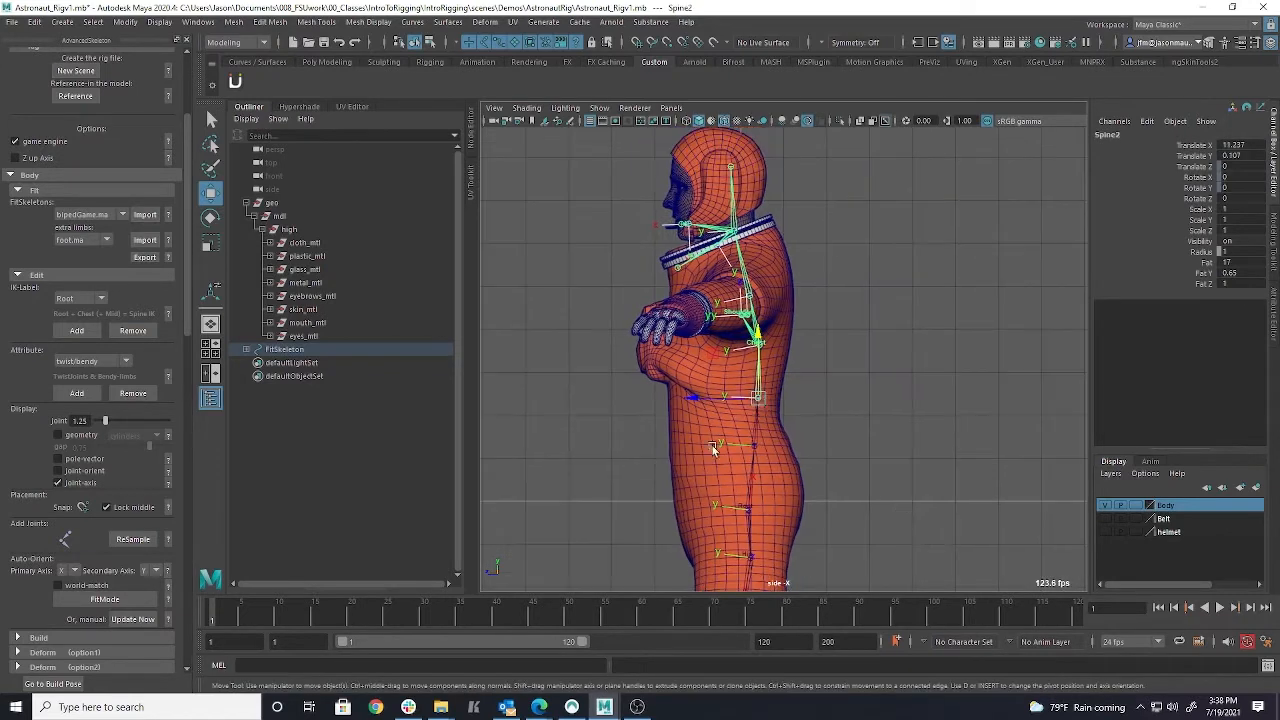
middle_drag(760, 281, 757, 270)
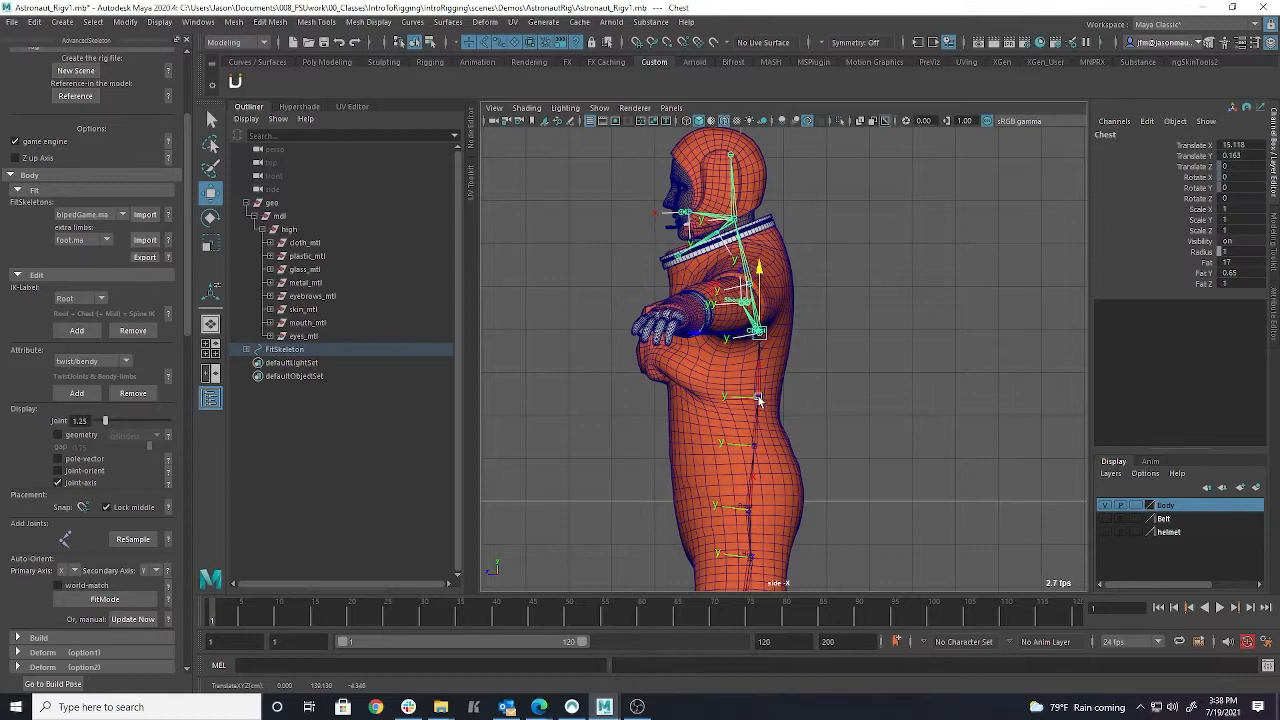
alt+middle_drag(897, 276, 906, 313)
Position the Scapula joint in the front view at about Translate X 11.5, Y 2.0 and Z -10.6.
key(space)
key(space)
click(835, 262)
alt+middle_drag(888, 217, 765, 233)
alt+middle_drag(858, 370, 729, 281)
click(771, 304)
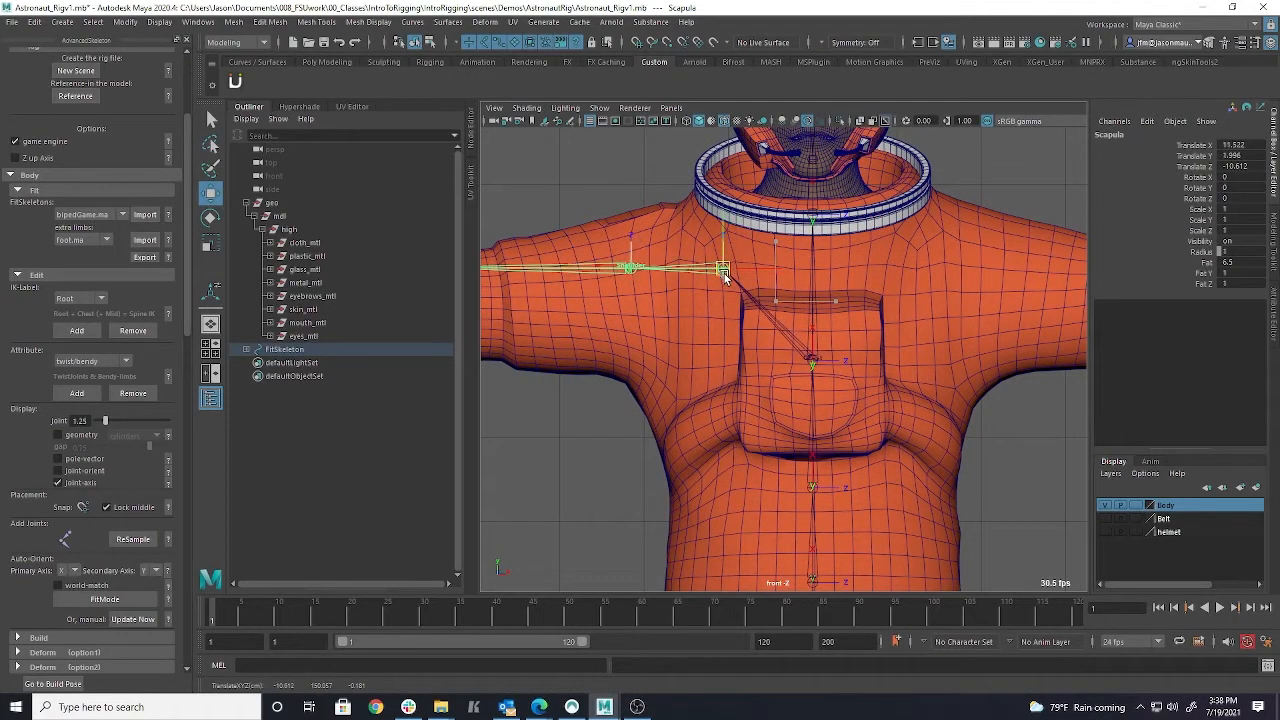
Place the Shoulder joint inside the sleeve opening in the front view, at about Translate X 7.05 and Z -3.3.
alt+middle_drag(666, 331, 748, 304)
click(705, 247)
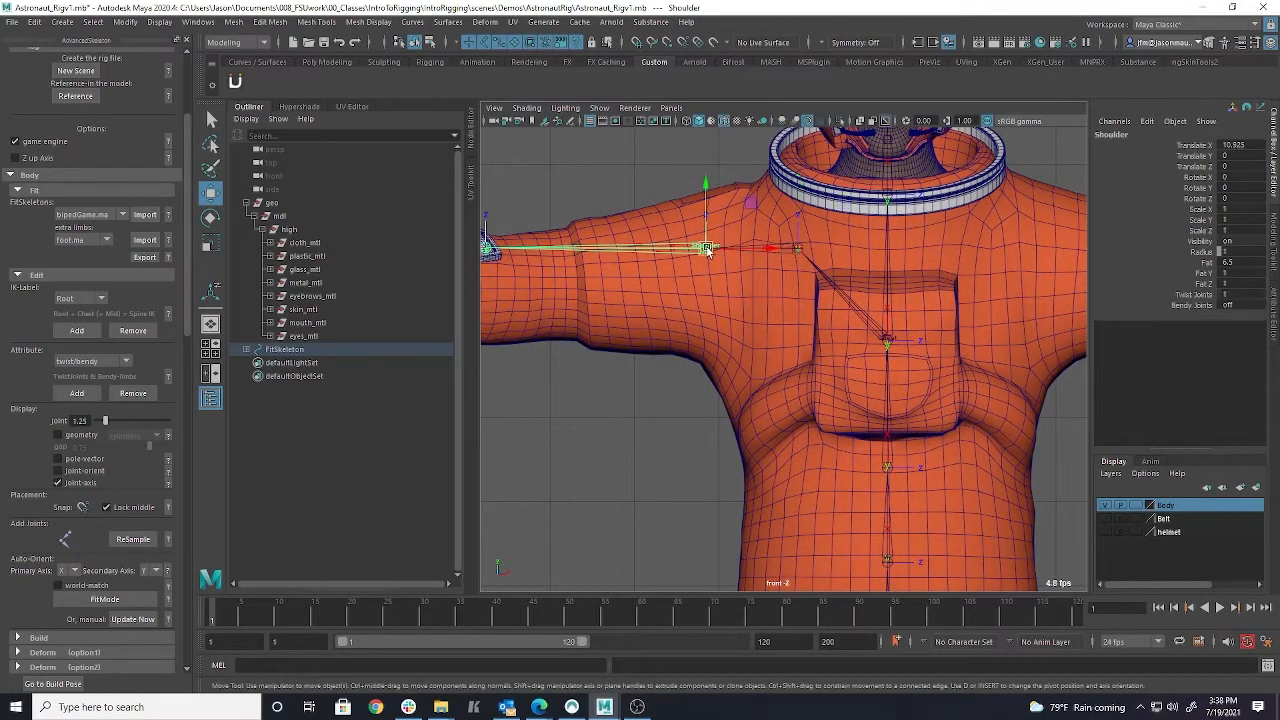
middle_drag(705, 247, 717, 279)
alt+middle_drag(693, 347, 790, 311)
middle_drag(812, 243, 831, 244)
alt+middle_drag(919, 343, 737, 386)
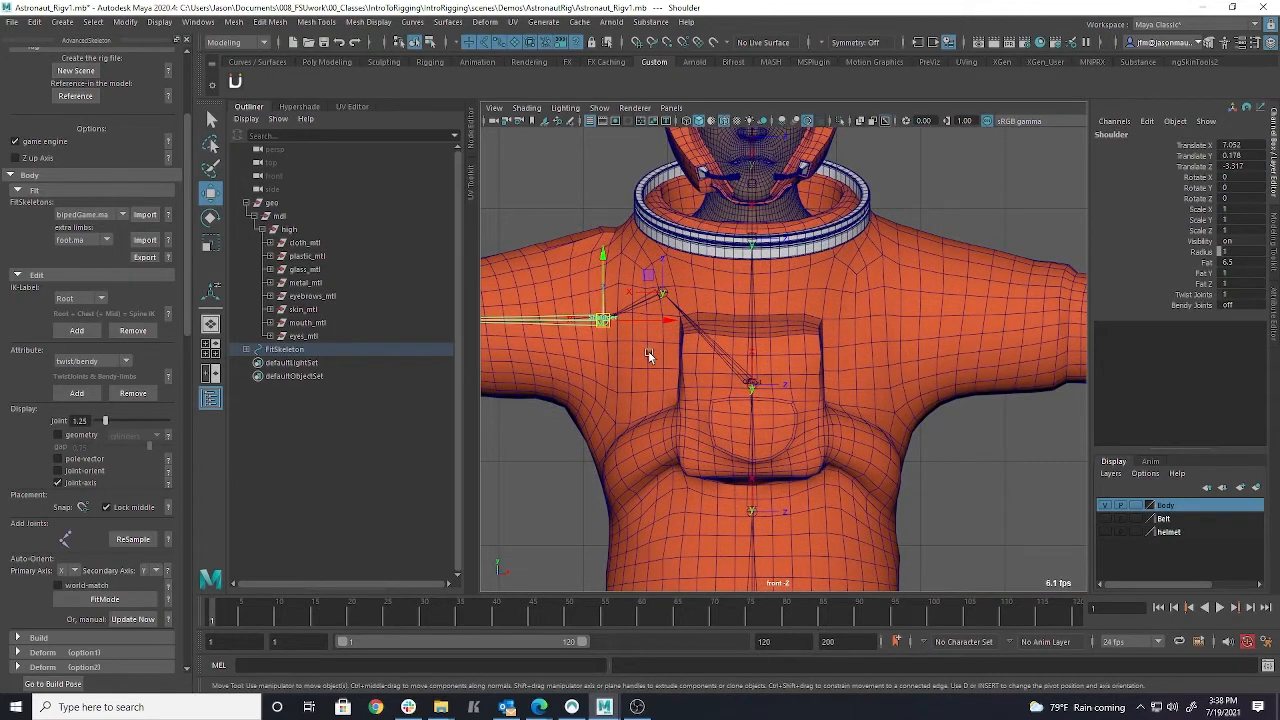
Shift the shoulder joints front-to-back in the perspective view, placing the Shoulder at a Translate Y of about -6.7.
key(space)
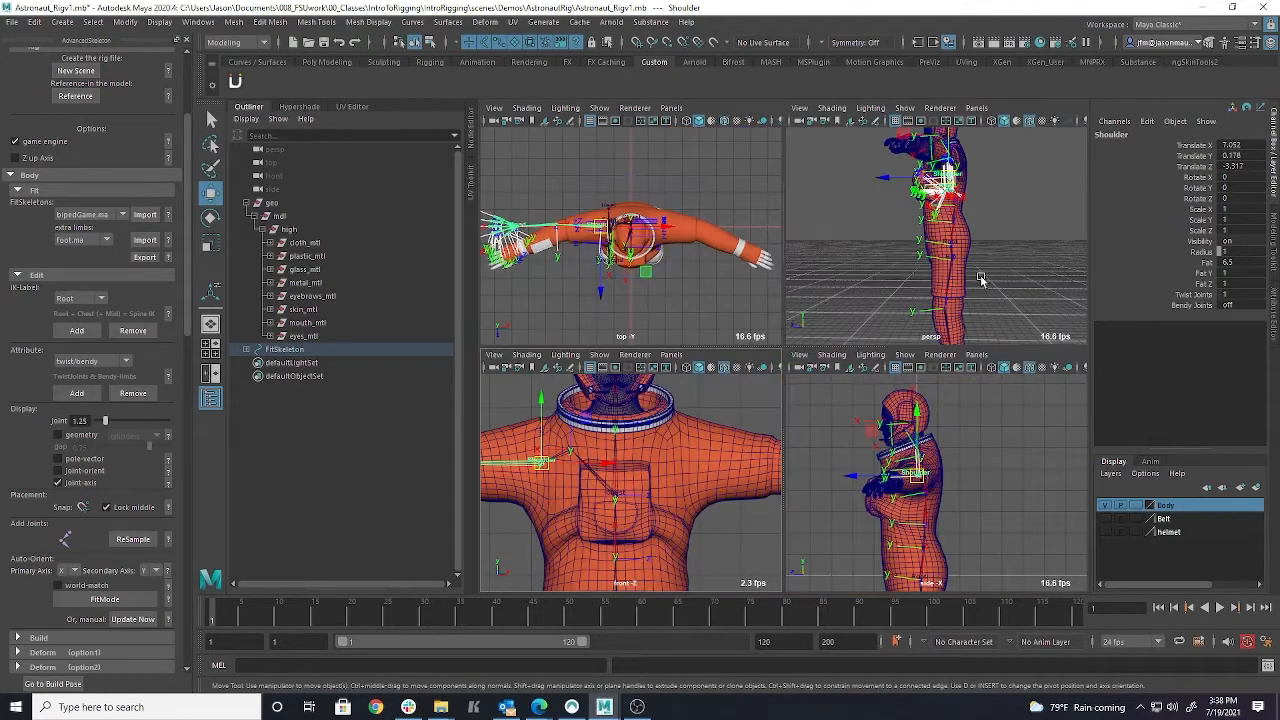
alt+drag(785, 279, 988, 322)
key(space)
key(Up)
drag(814, 374, 866, 380)
key(Down)
alt+drag(857, 450, 815, 308)
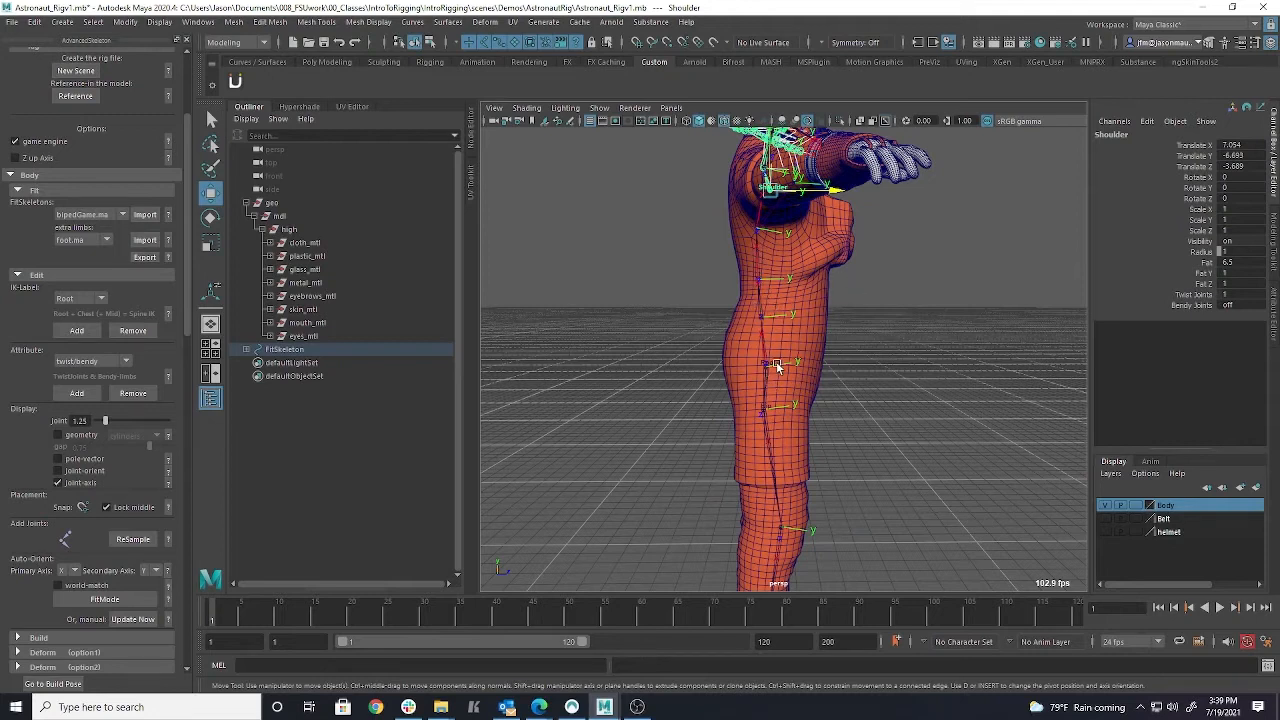
Nudge the Root joint slightly forward within the hips in the perspective view.
alt+middle_drag(800, 415, 794, 354)
alt+right_drag(794, 354, 910, 350)
alt+drag(772, 274, 552, 297)
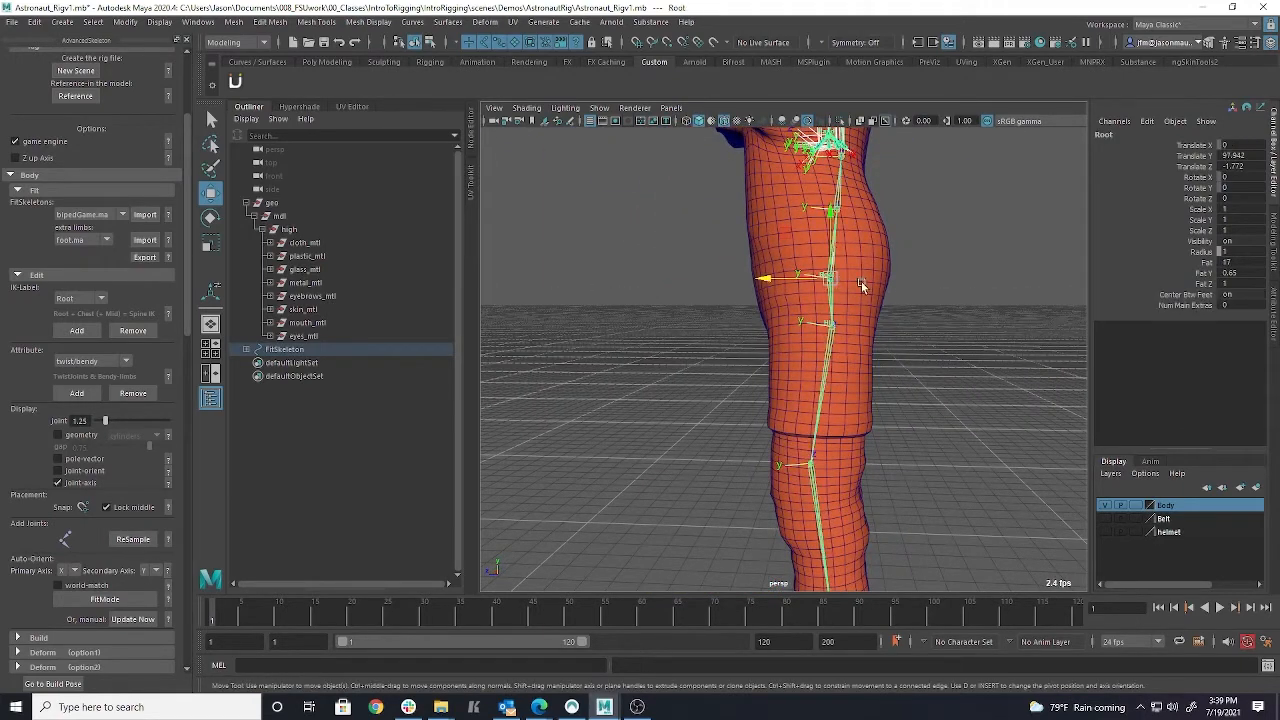
drag(778, 281, 771, 281)
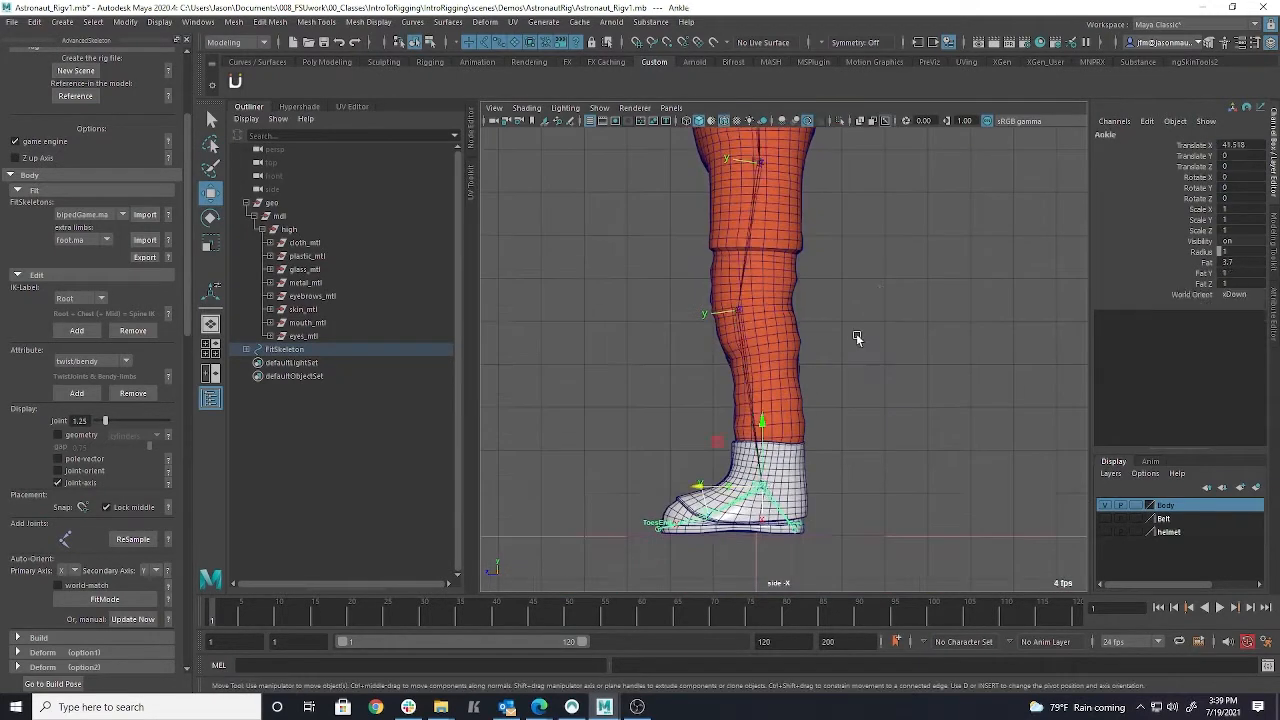
Adjust the leg joints in the side view, bringing the Ankle joint to about Translate X 42.3 and Y -0.84.
alt+middle_drag(856, 336, 865, 430)
click(760, 285)
drag(760, 285, 760, 269)
alt+middle_drag(737, 422, 734, 316)
click(733, 314)
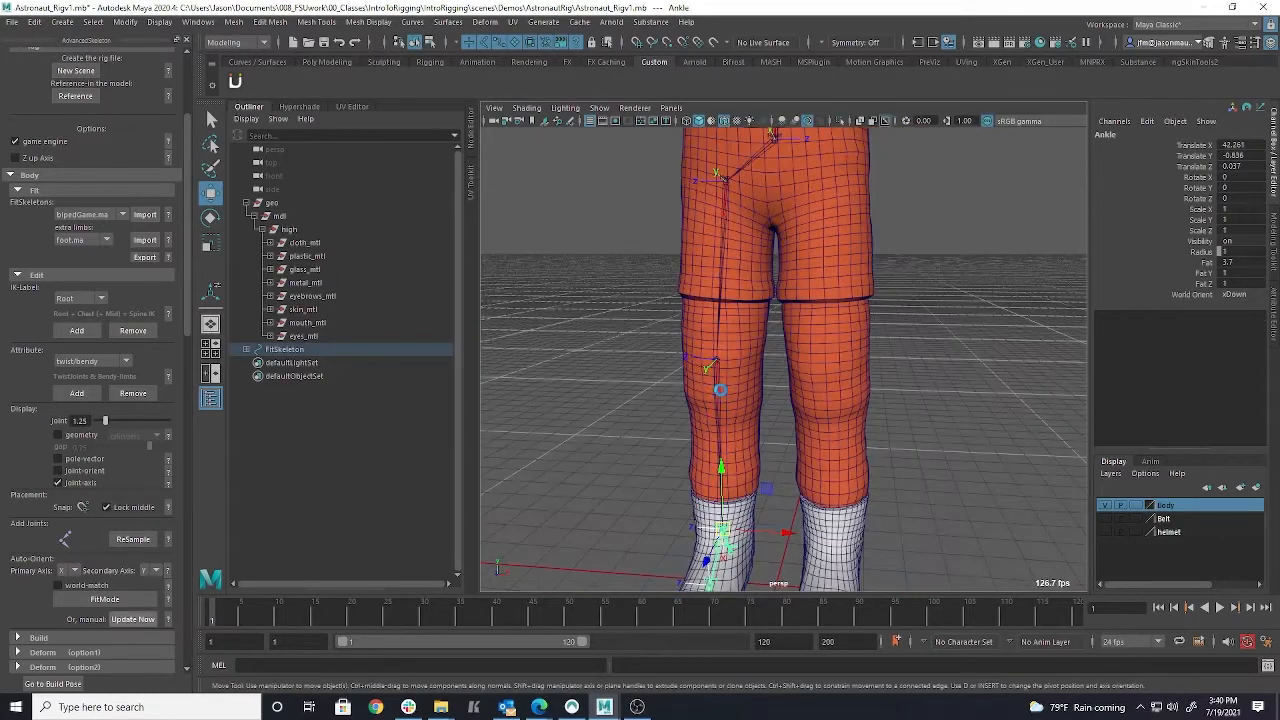
Select the Neck joint and examine the neck and head joints against the collar and helmet cap in perspective.
alt+drag(880, 400, 651, 391)
alt+right_drag(651, 391, 866, 400)
alt+drag(866, 400, 907, 318)
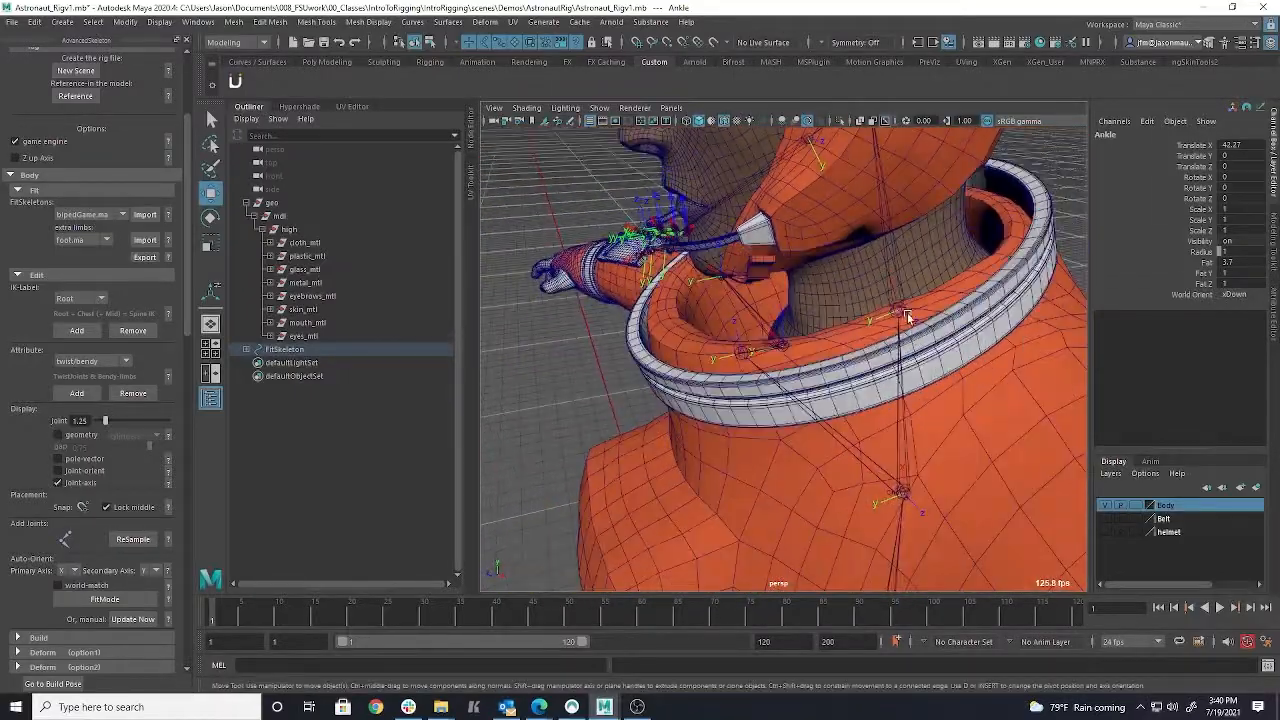
click(898, 311)
alt+drag(904, 272, 850, 362)
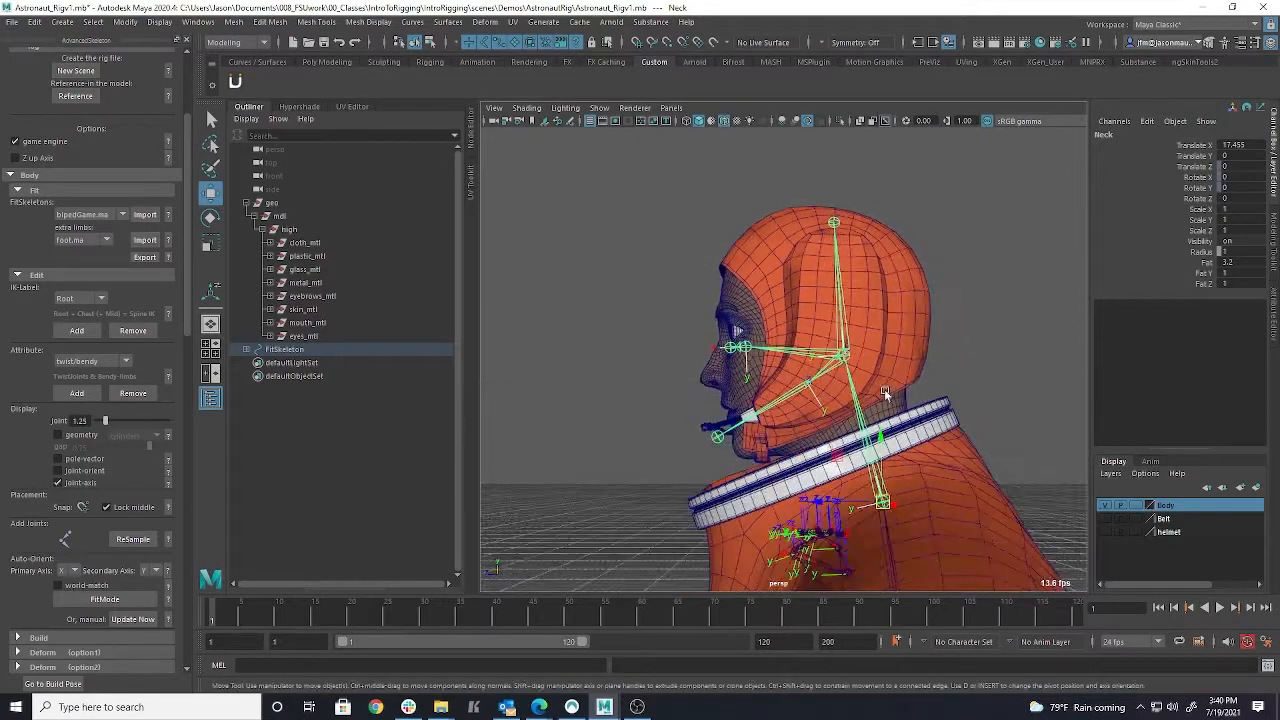
Move the Head joint forward and down in the side view to about Translate X 14.5 and Translate Y 1.55.
click(845, 354)
key(space)
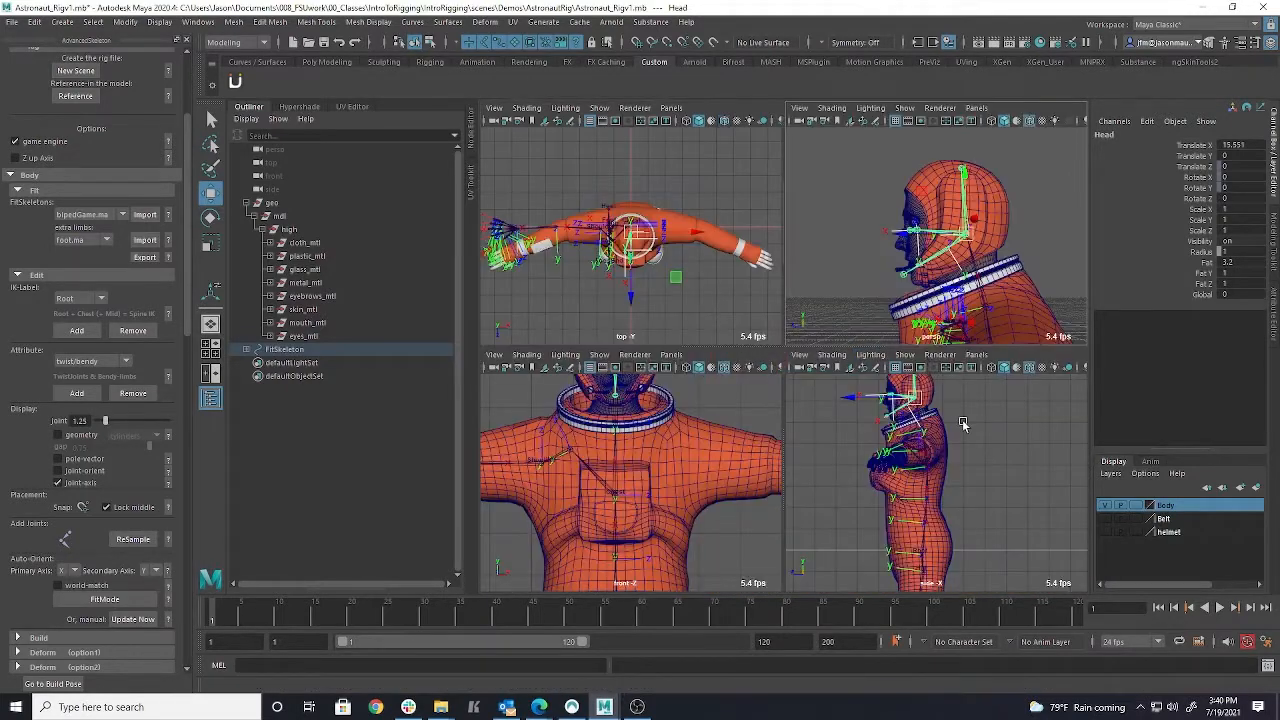
key(space)
scroll(871, 400, up, 5)
alt+middle_drag(934, 291, 761, 432)
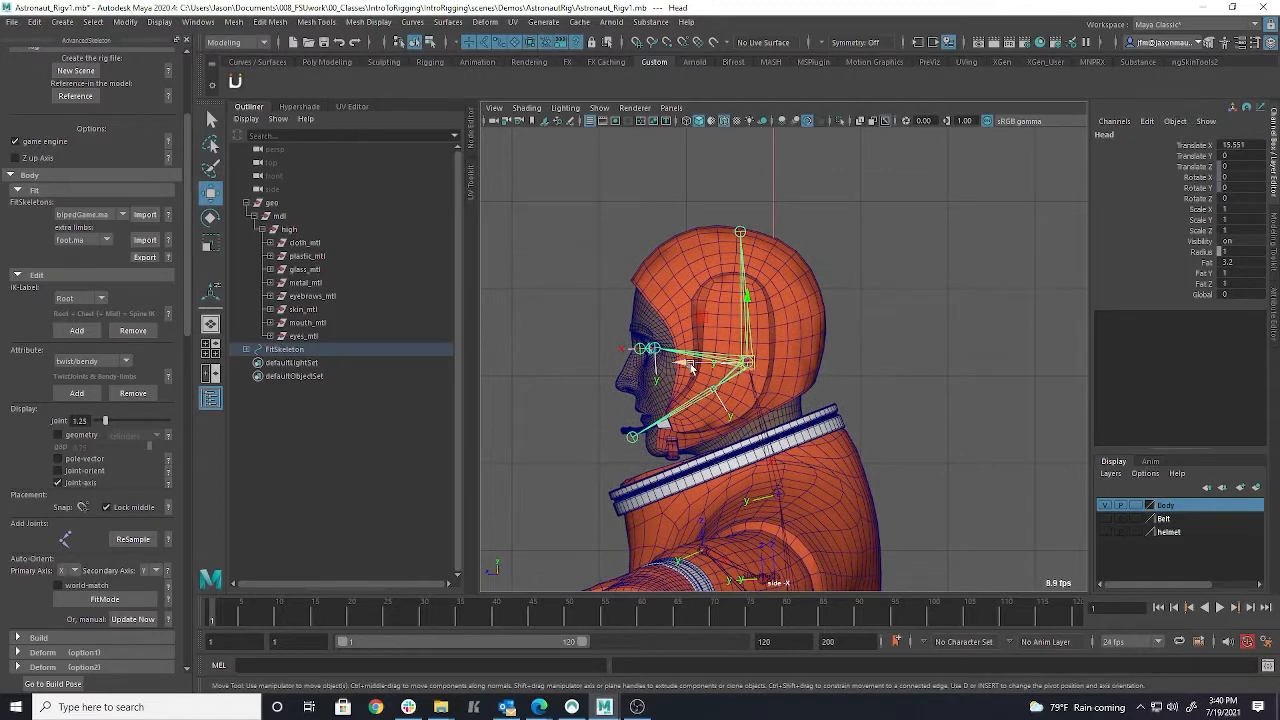
drag(752, 366, 737, 376)
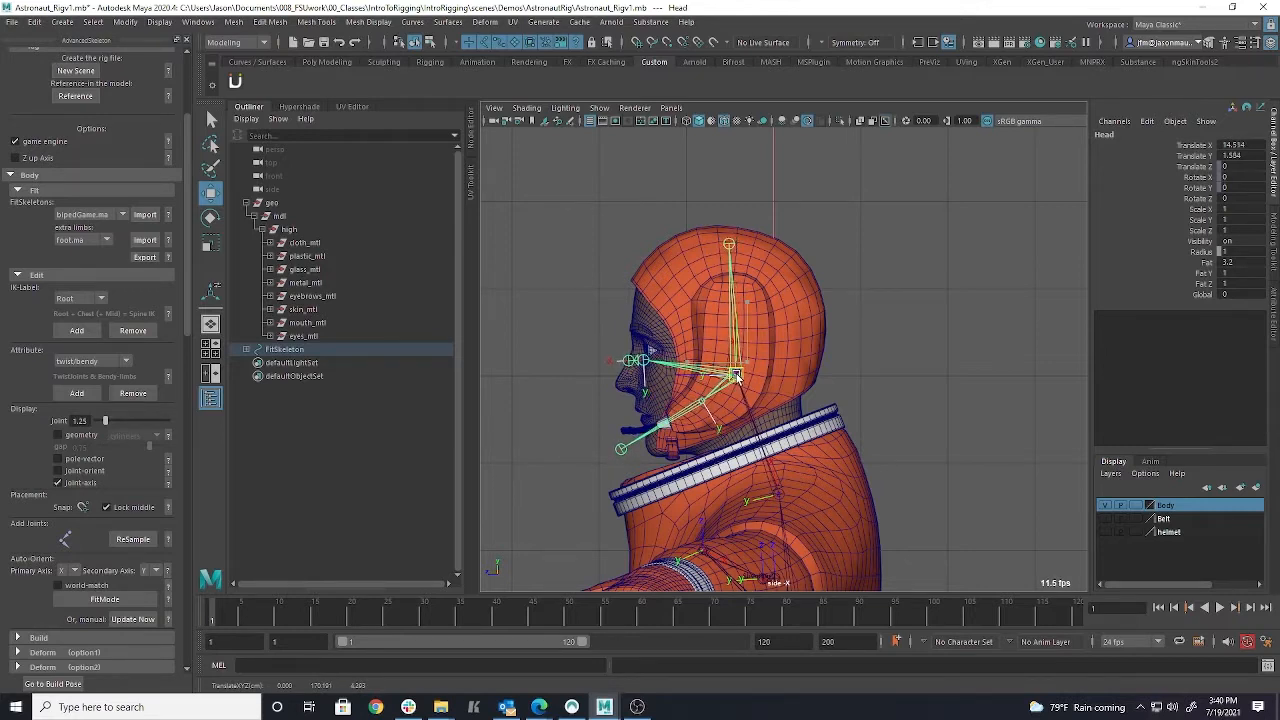
Move the Jaw joint back toward the ear and raise HeadEnd to the top of the head, at Translate X about 16.5.
click(699, 398)
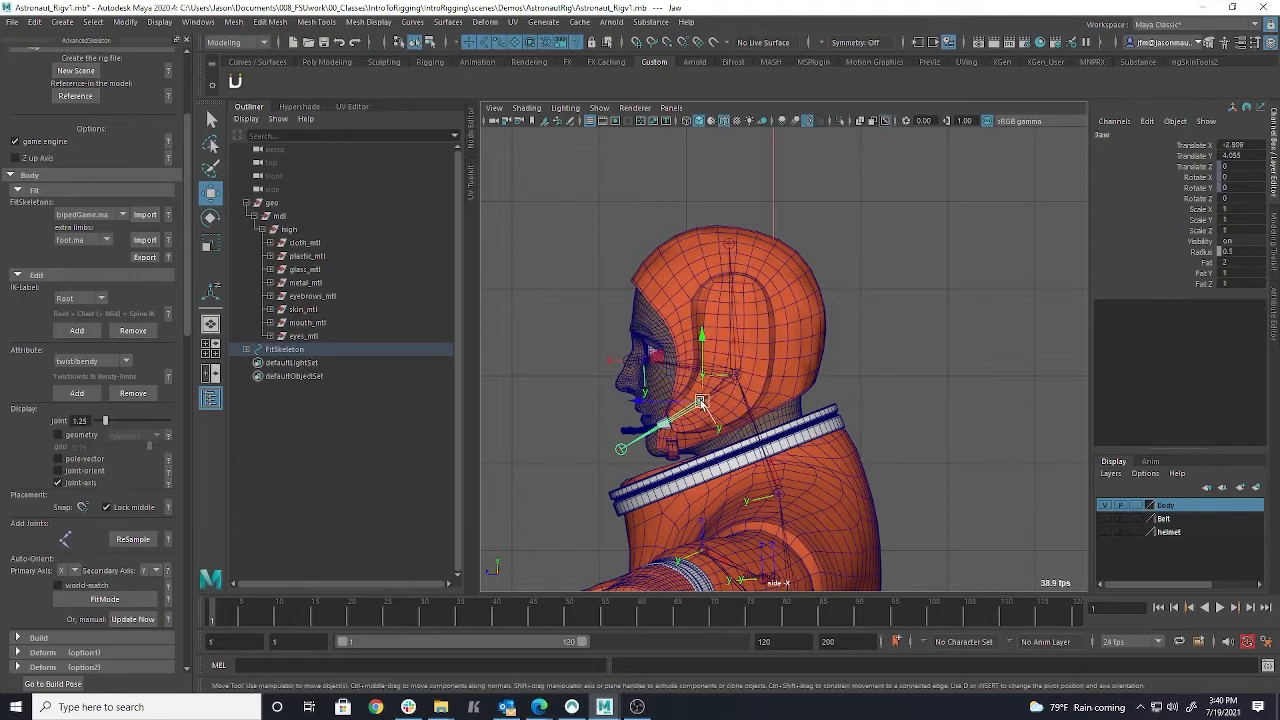
click(614, 362)
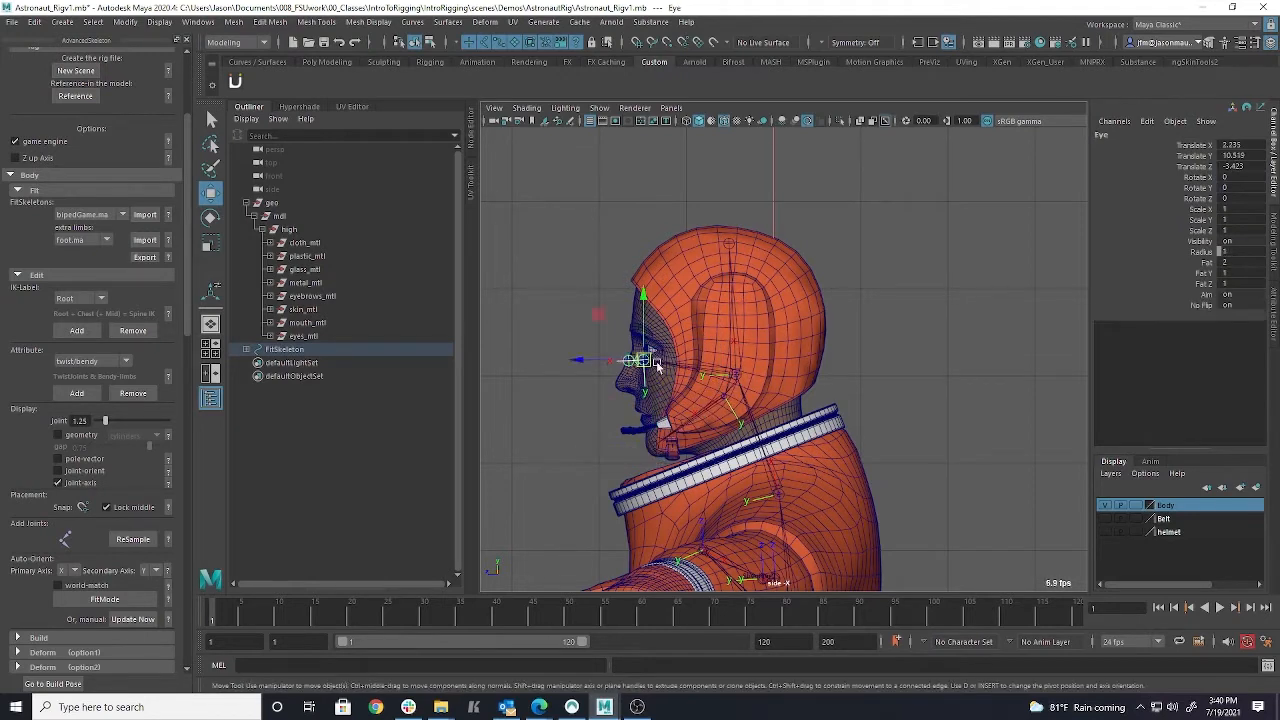
click(726, 231)
Display the side view in wireframe and centre the Eye joint in the eyeball, at about Translate X 3.74 and Y 8.67.
scroll(963, 437, up, 5)
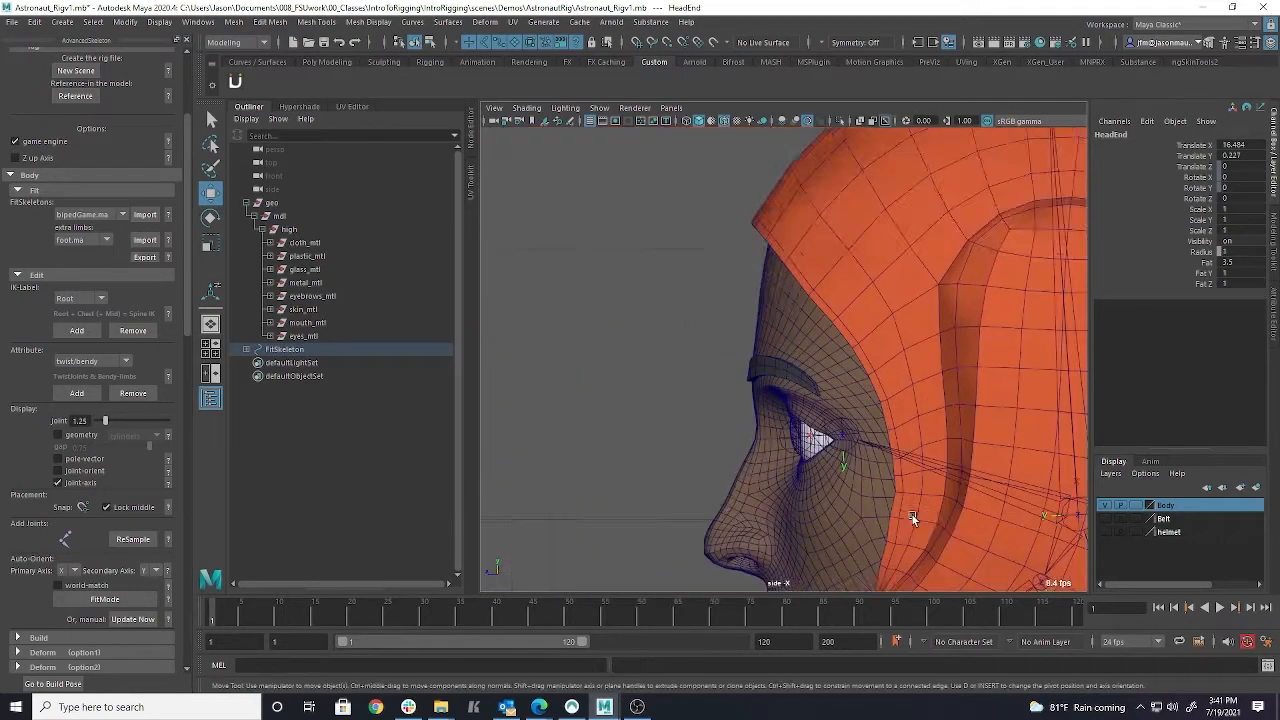
alt+middle_drag(908, 517, 760, 349)
click(736, 347)
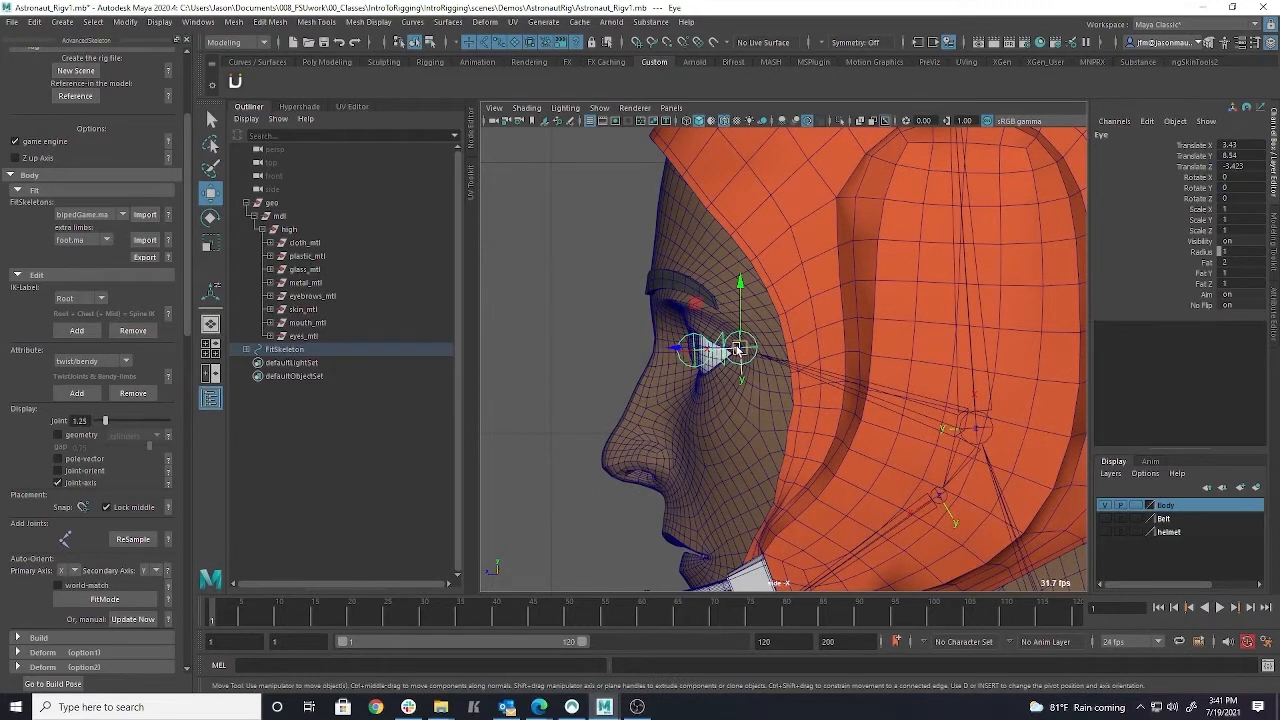
key(4)
scroll(739, 348, up, 4)
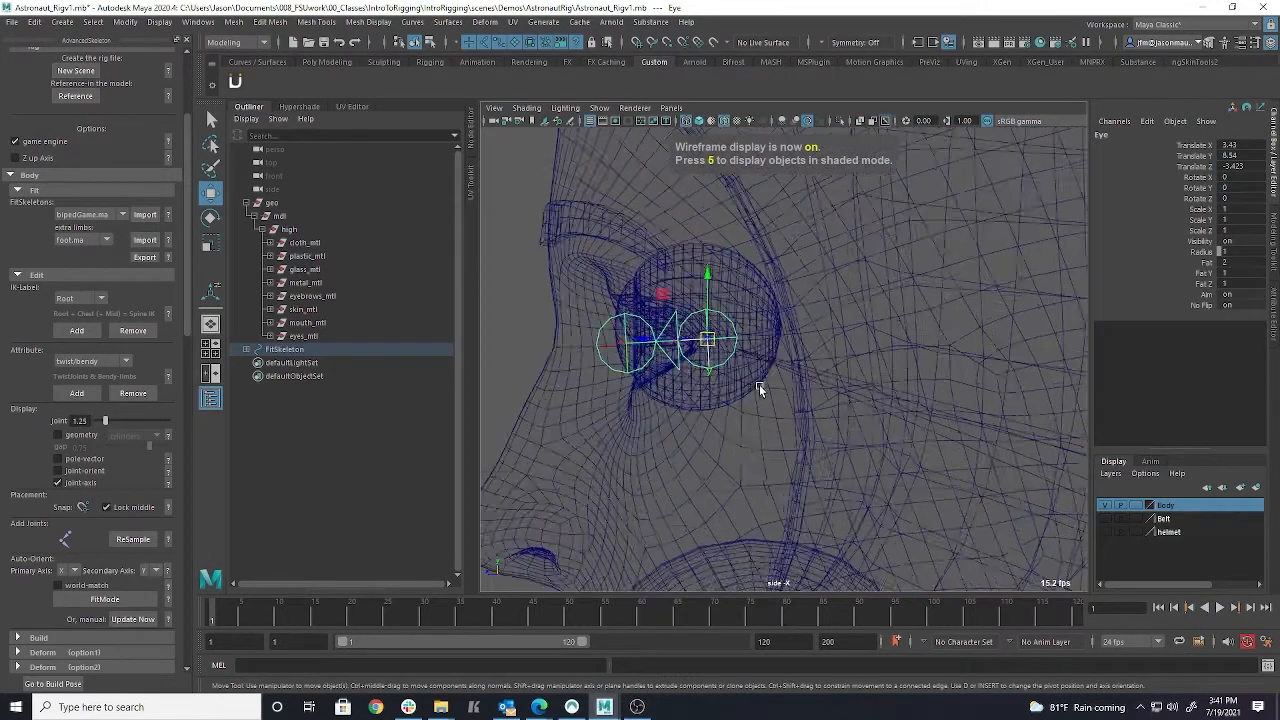
drag(742, 345, 748, 322)
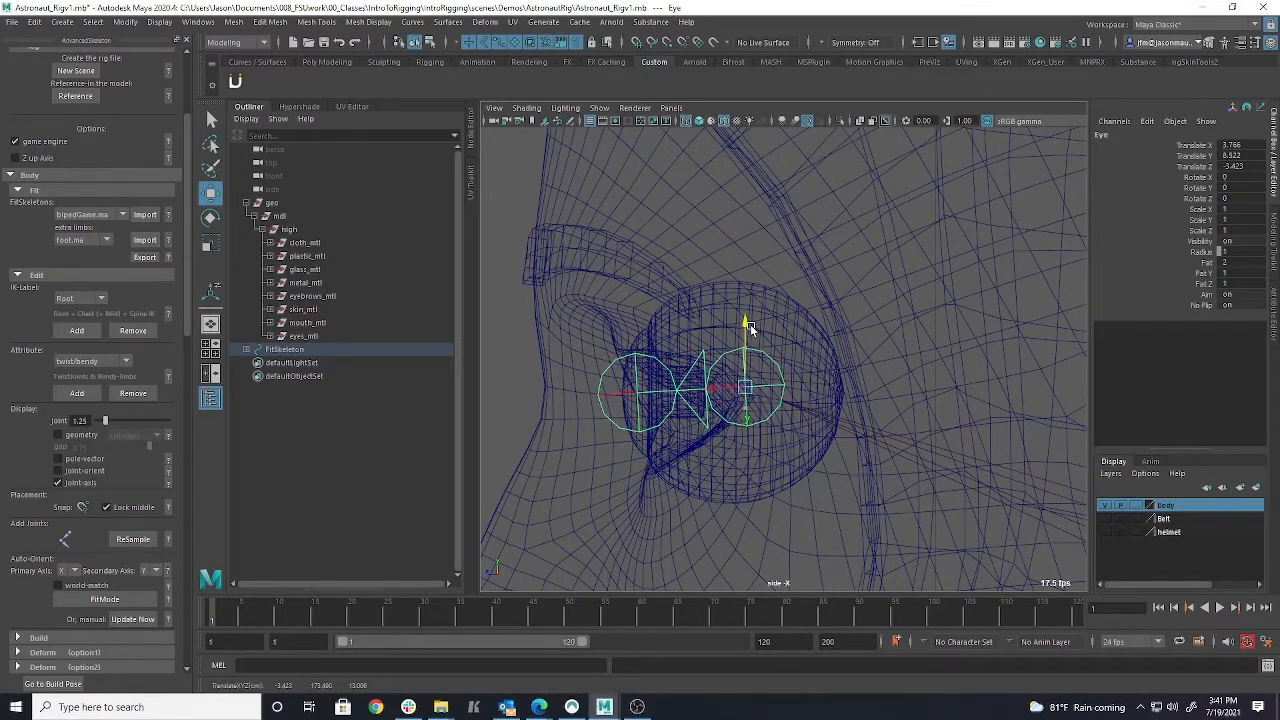
drag(740, 387, 735, 392)
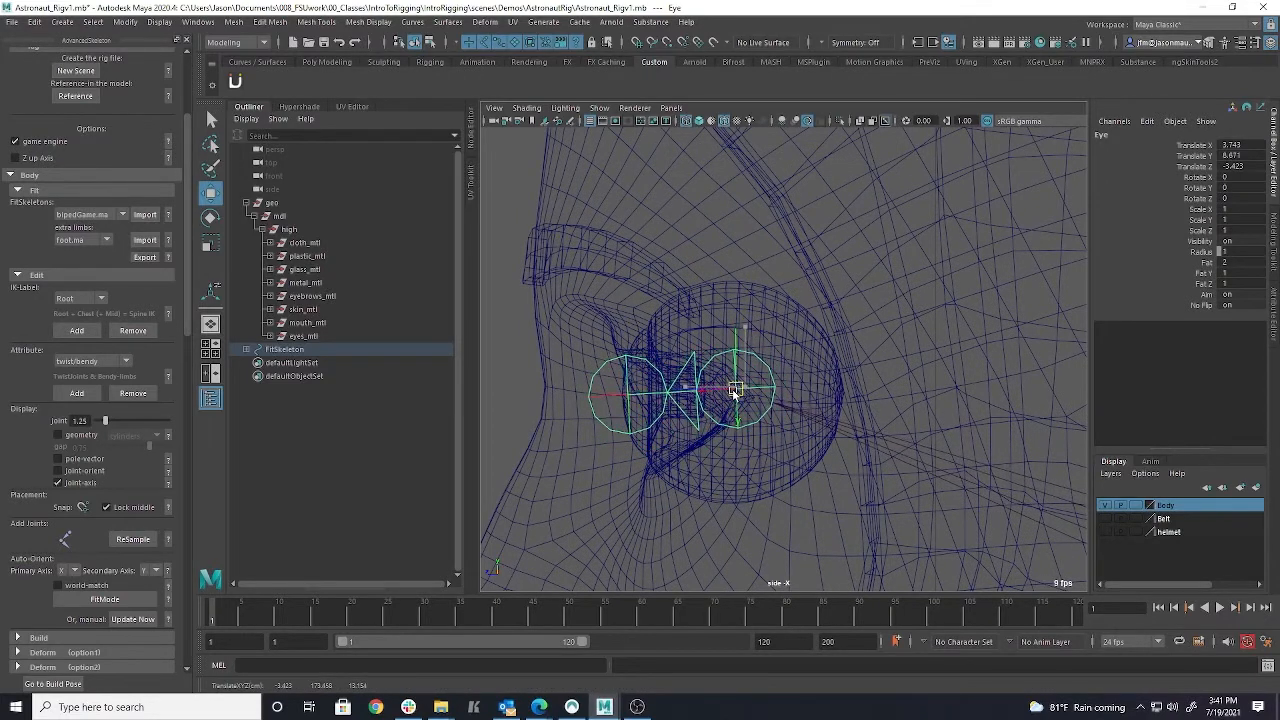
Centre the Eye joint on the pupil in the front view, at about Translate X 3.73 and Z -3.54.
key(space)
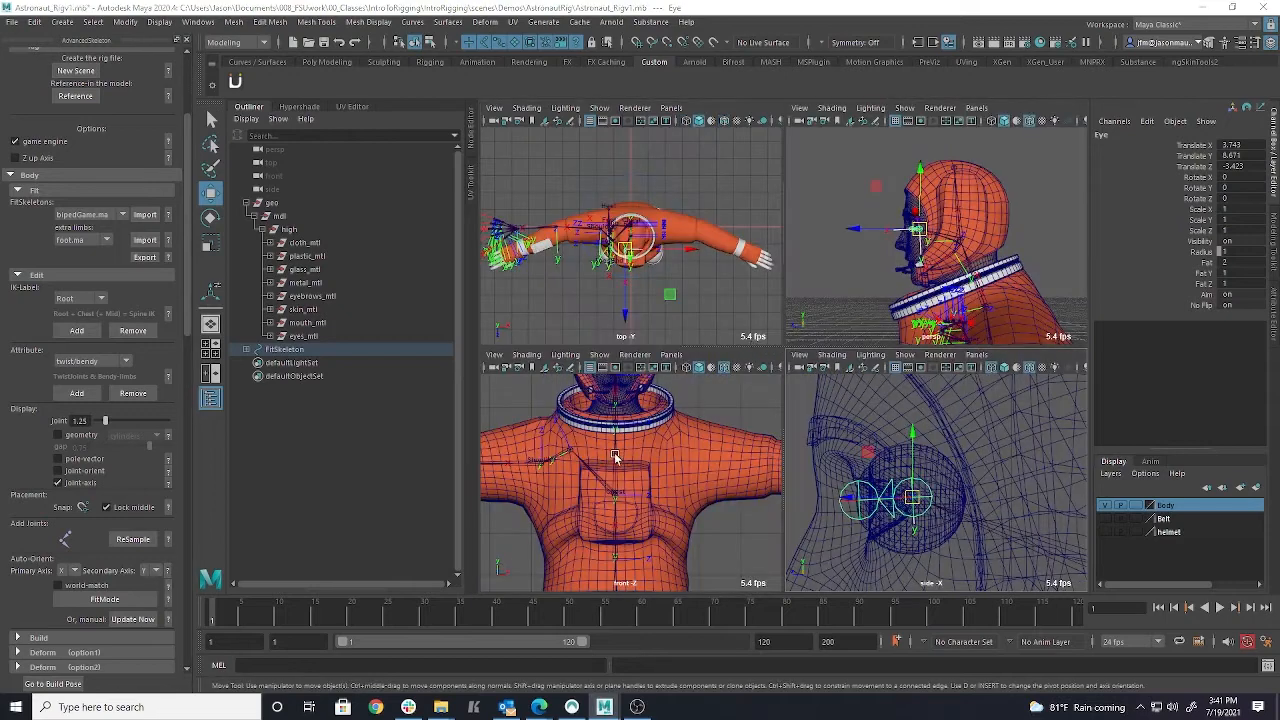
key(space)
alt+middle_drag(820, 283, 787, 368)
scroll(894, 357, up, 5)
drag(748, 313, 742, 316)
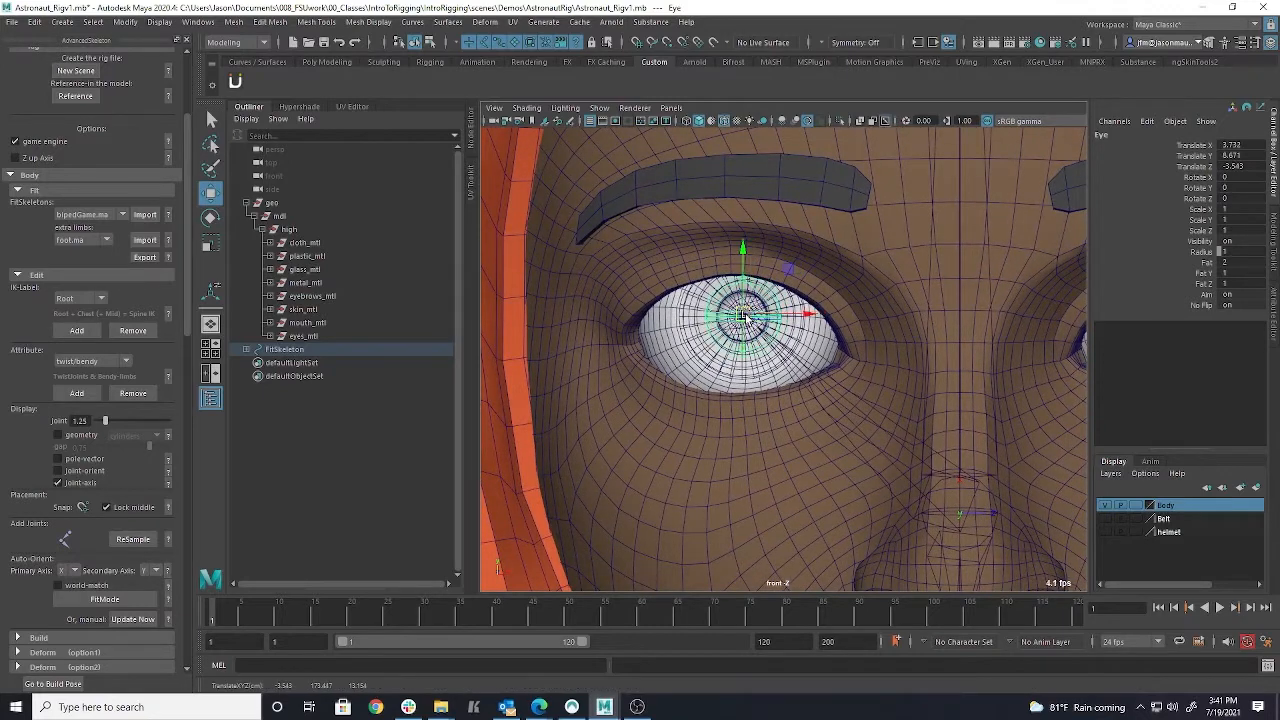
scroll(912, 385, down, 5)
scroll(912, 385, up, 6)
scroll(912, 385, down, 3)
scroll(912, 387, down, 4)
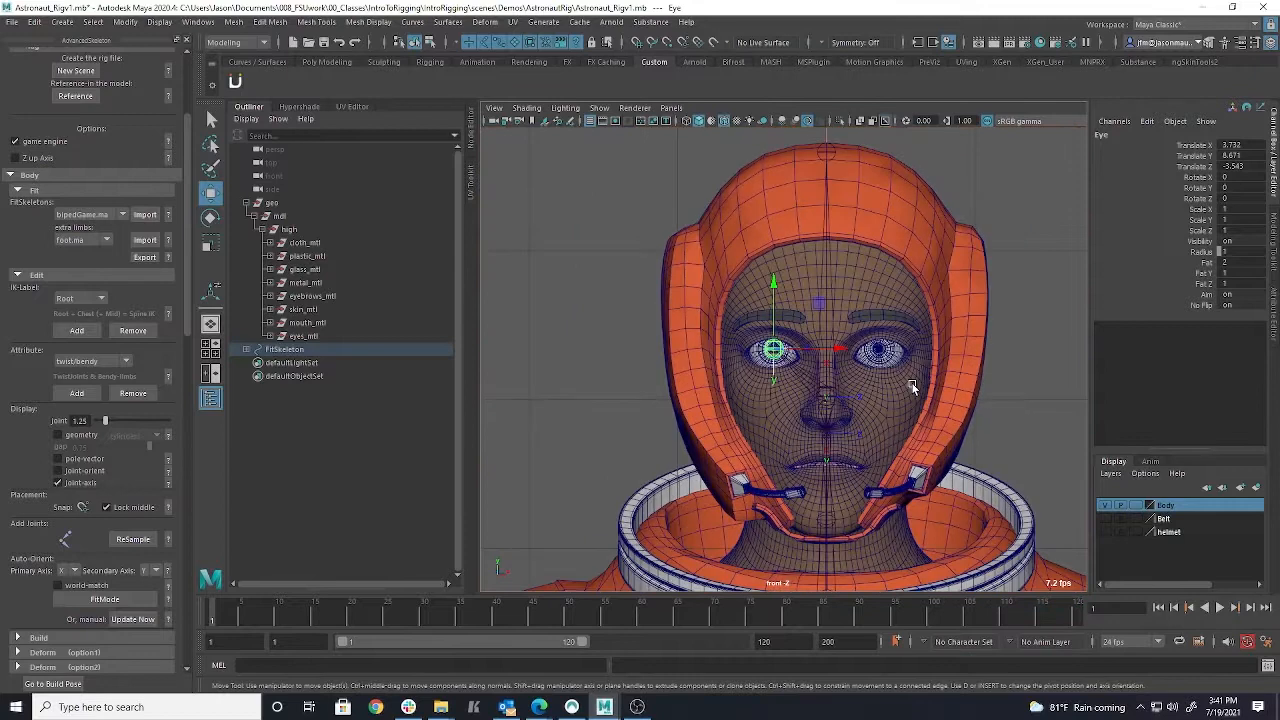
Move the Elbow joint to the arm's elbow bend in the top view, at about Translate X 22.48 and Y 2.3.
key(space)
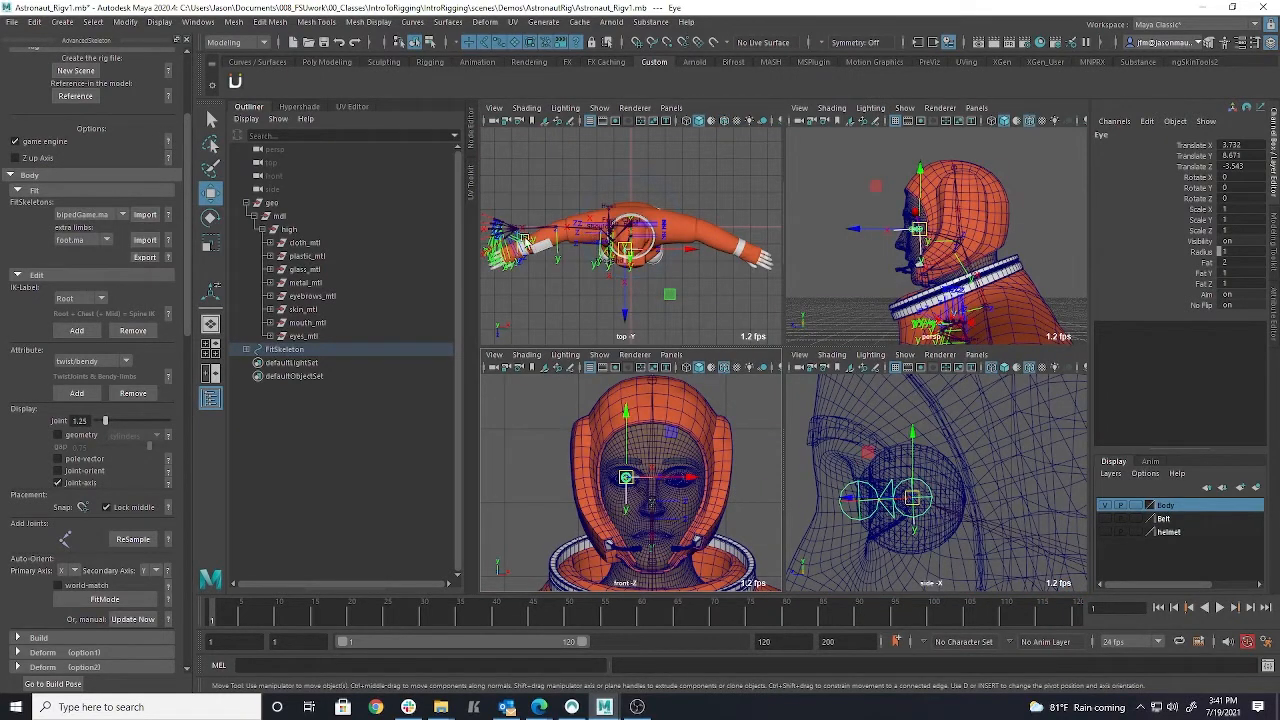
alt+drag(977, 291, 953, 200)
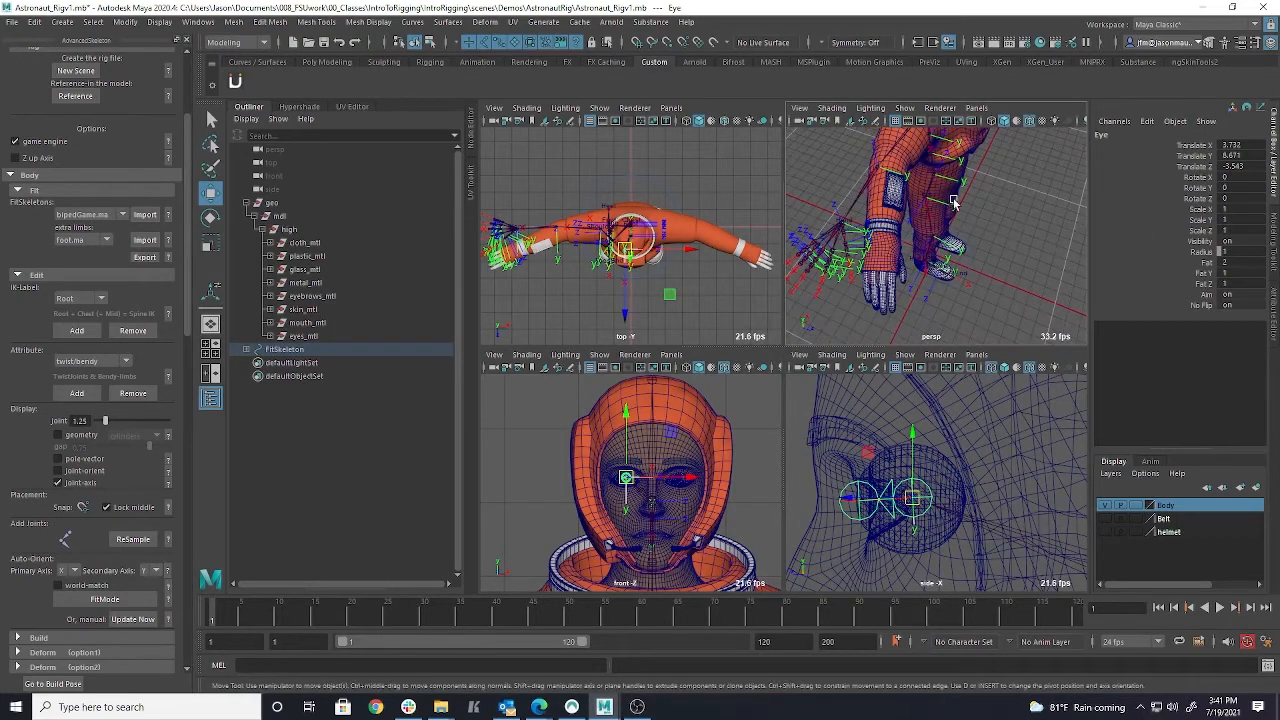
mouse_move(985, 220)
alt+mouse_down()
mouse_move(880, 180)
mouse_move(970, 235)
alt+mouse_up()
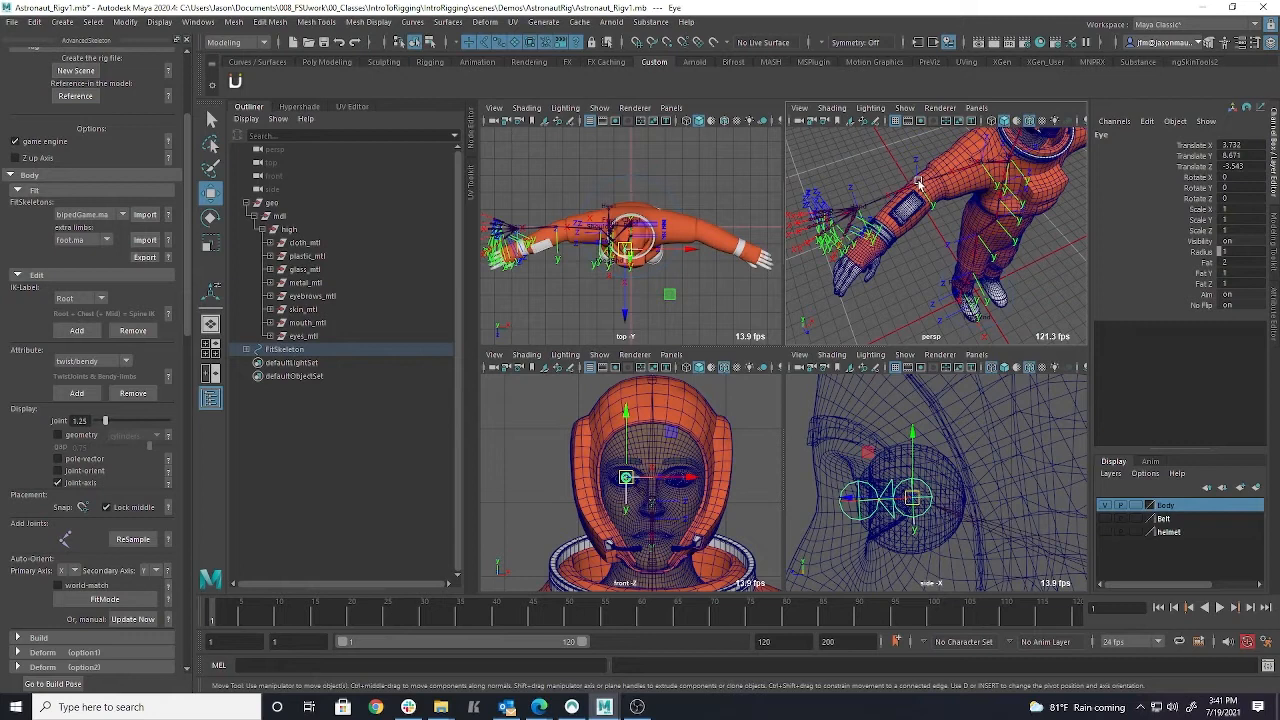
key(space)
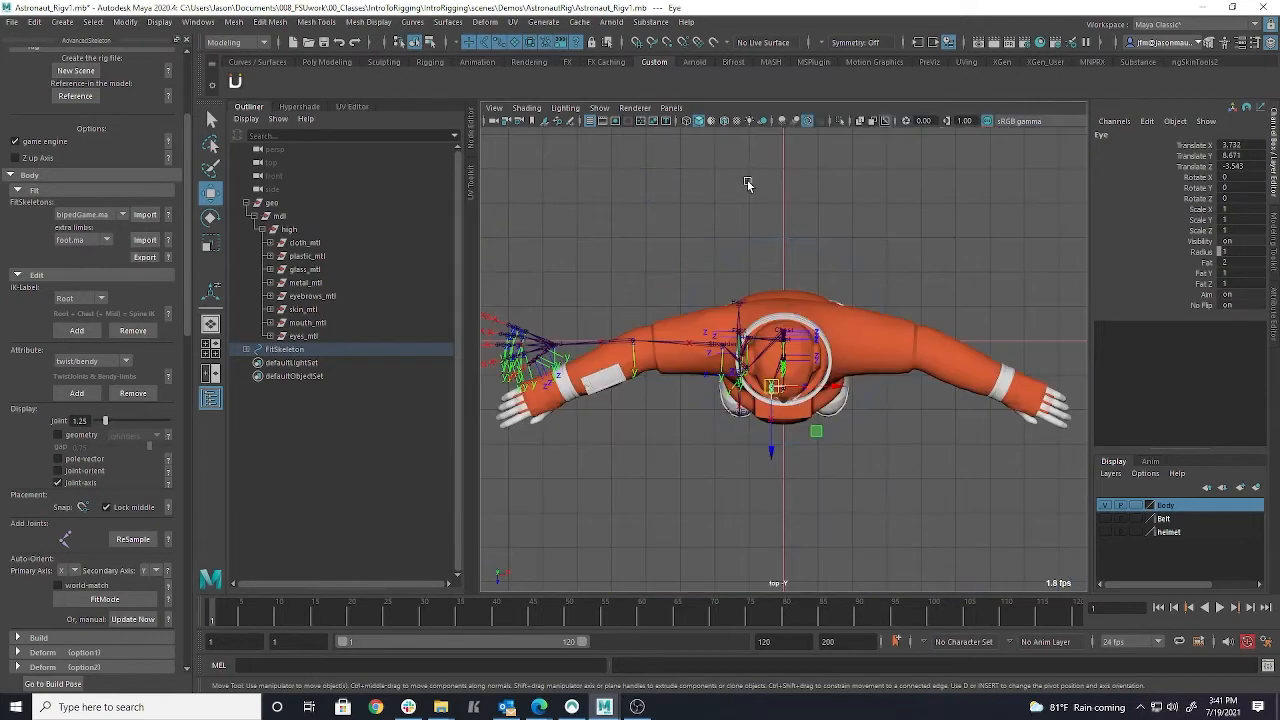
alt+middle_drag(747, 180, 819, 214)
click(725, 121)
scroll(834, 303, up, 5)
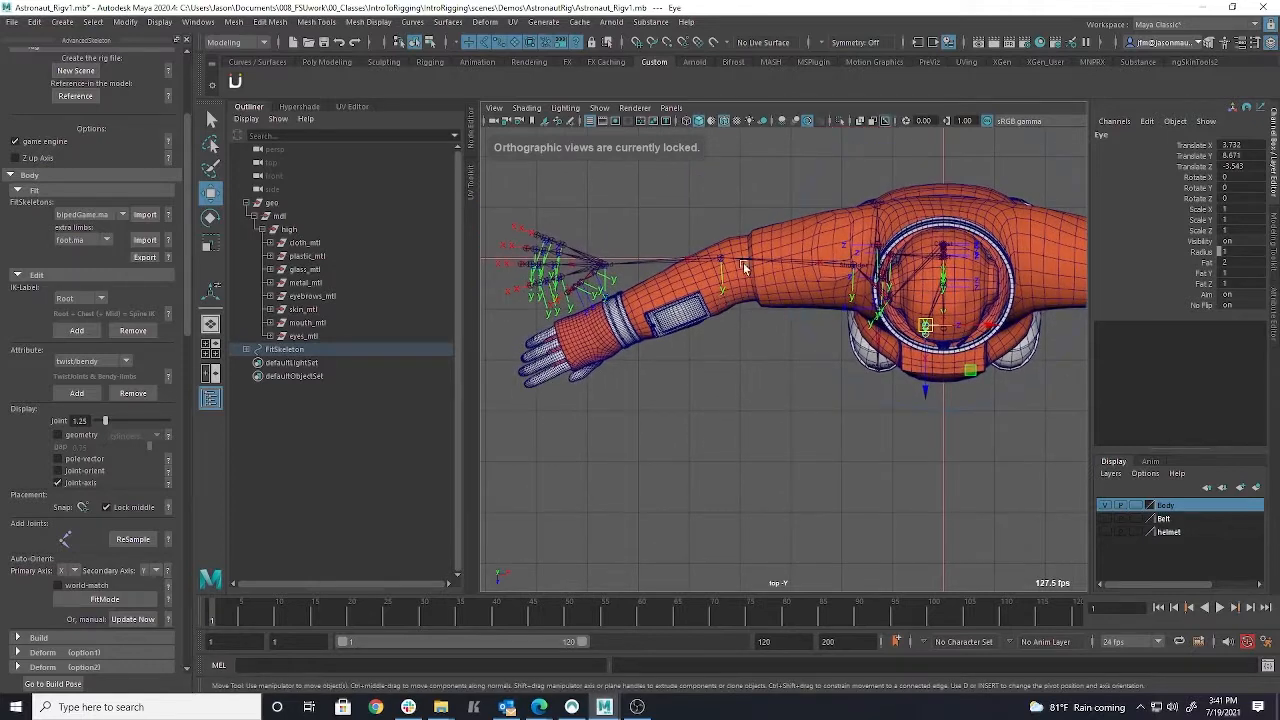
click(719, 257)
drag(719, 257, 738, 270)
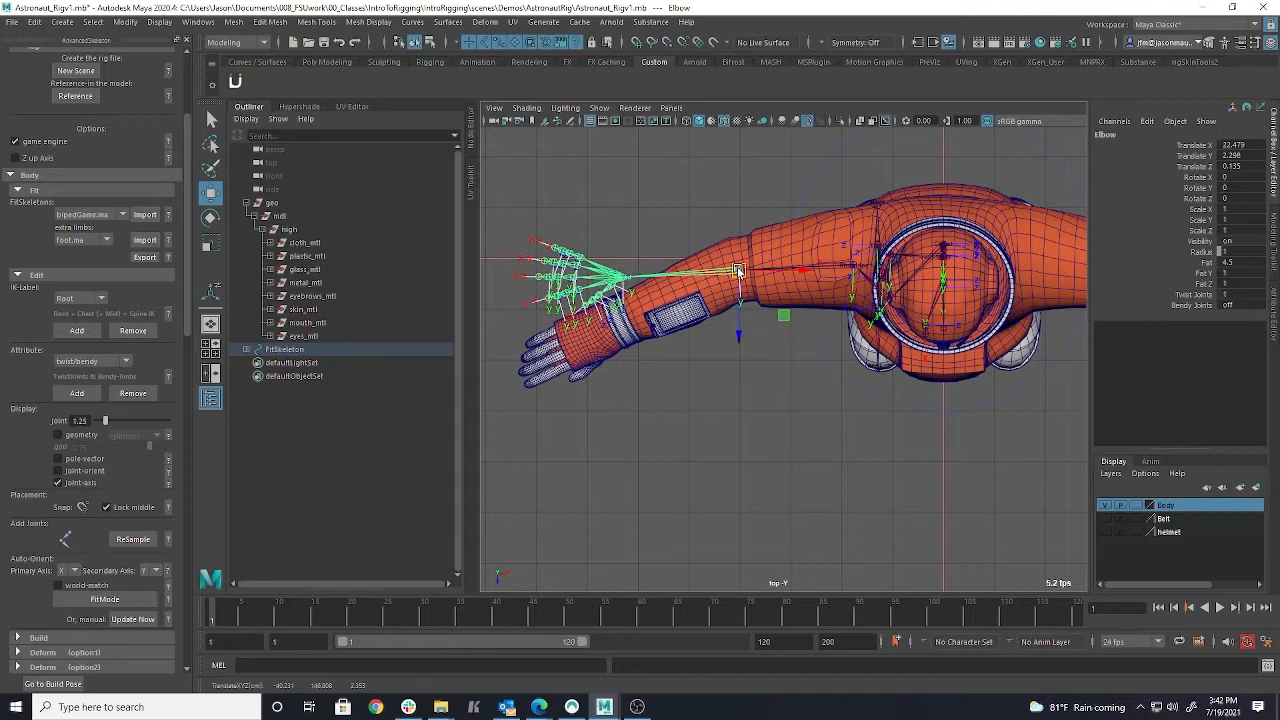
In the top view, move the Wrist joint to the metal cuff and the Shoulder joint slightly back, to about Translate Y -1.47.
click(621, 277)
drag(621, 277, 620, 322)
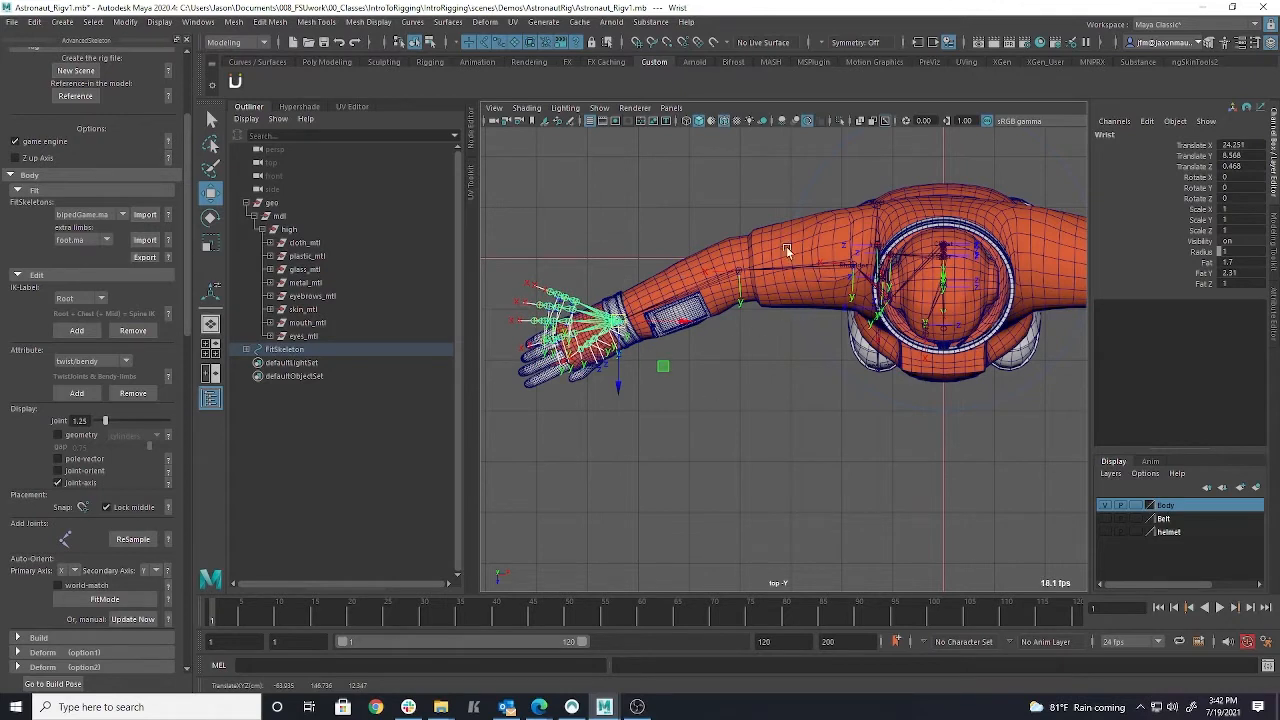
click(855, 268)
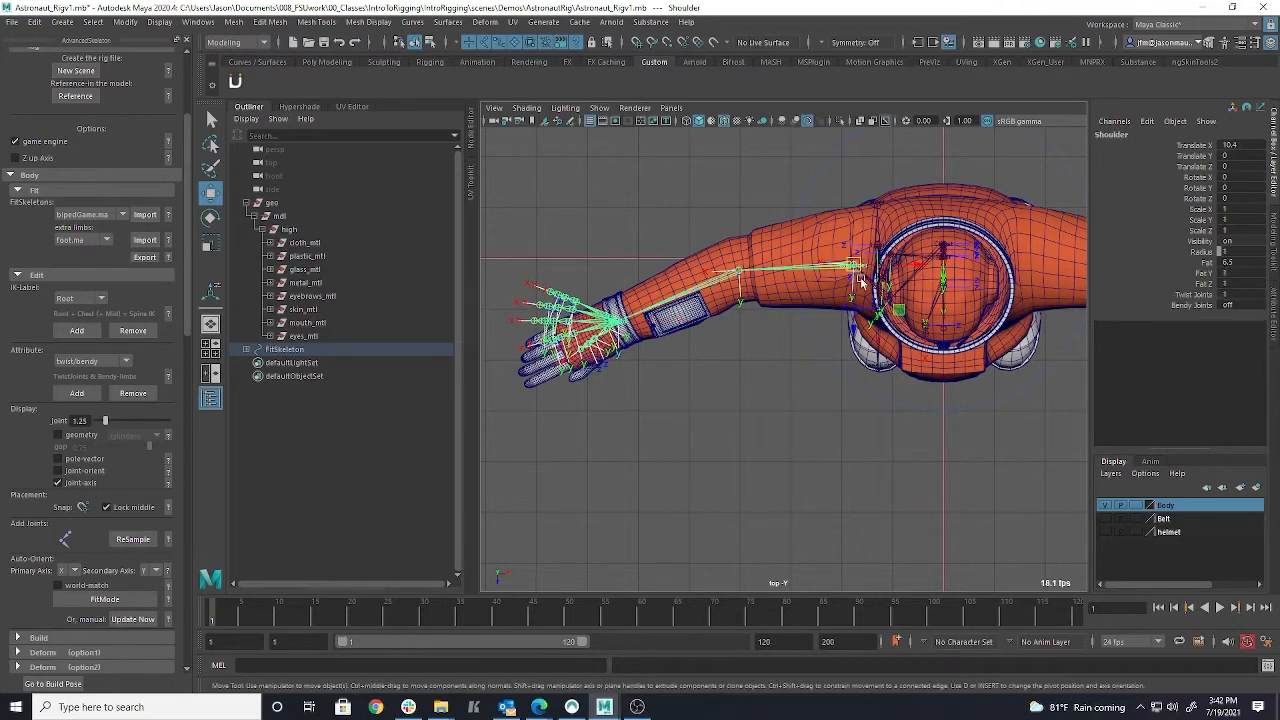
drag(857, 268, 853, 256)
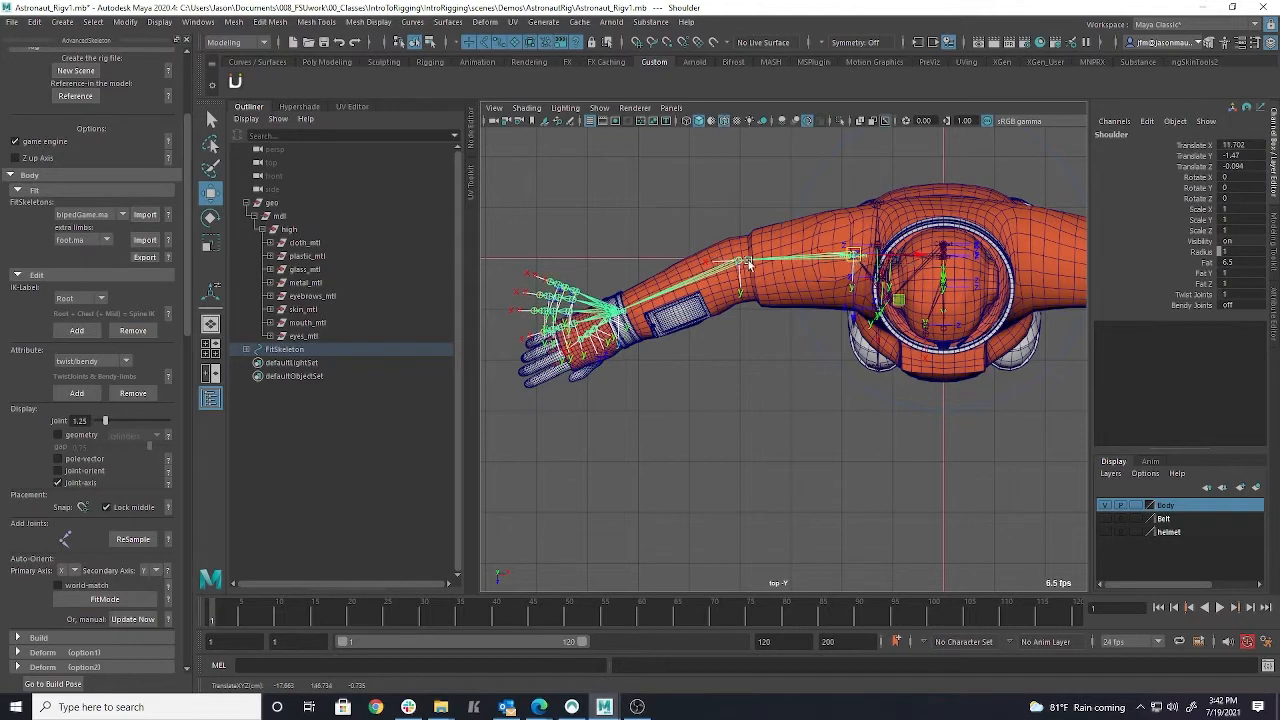
Recentre the Wrist joint at the metal cuff in the top view, at about Translate X 25.48 and Y 9.28.
click(678, 316)
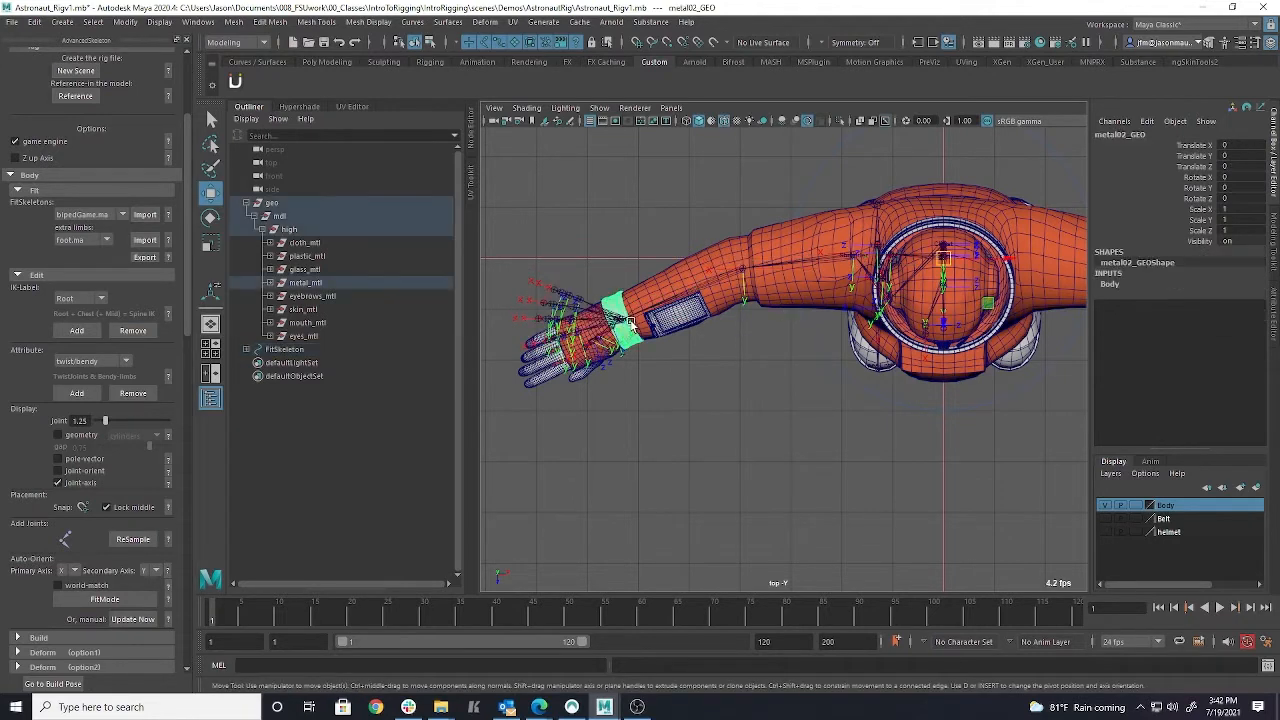
click(515, 45)
click(611, 338)
drag(611, 338, 616, 322)
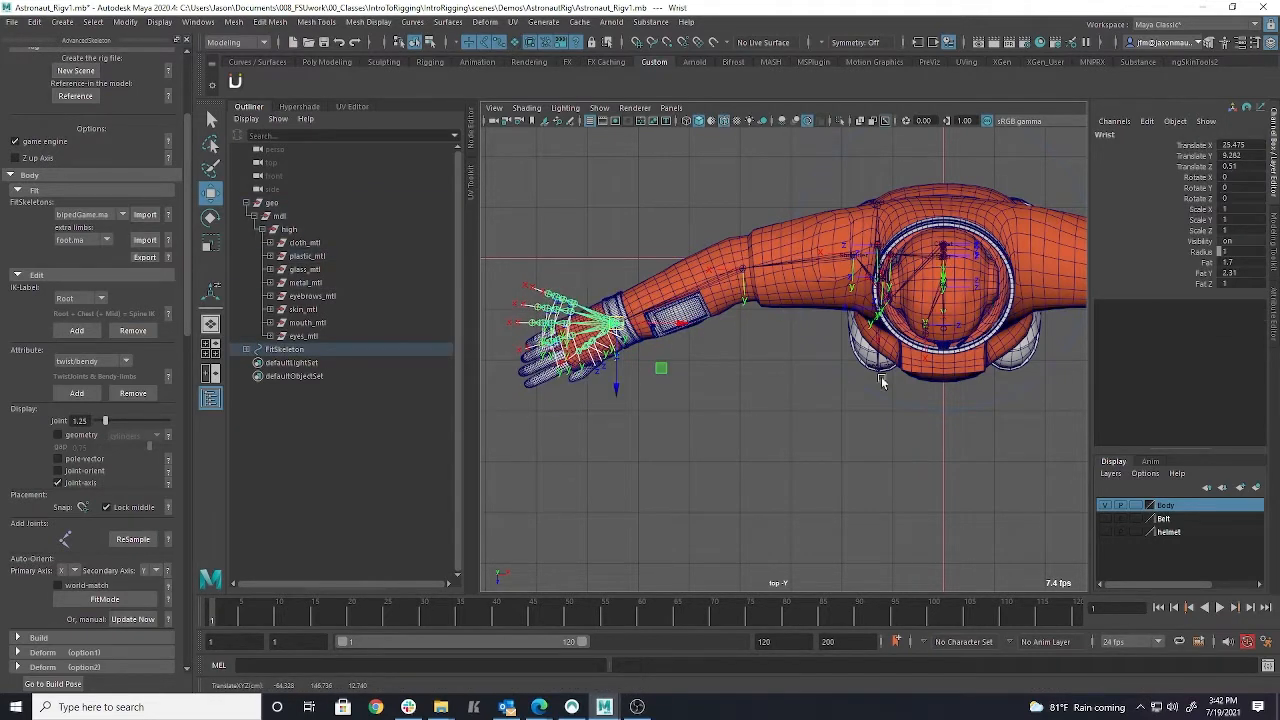
Centre the Elbow and Wrist joints inside the sleeve in the front view, with the Wrist at about Translate X 24.05, Y 9.47 and Z -1.44.
alt+middle_drag(781, 254, 695, 266)
key(space)
key(space)
alt+middle_drag(580, 500, 970, 190)
click(821, 290)
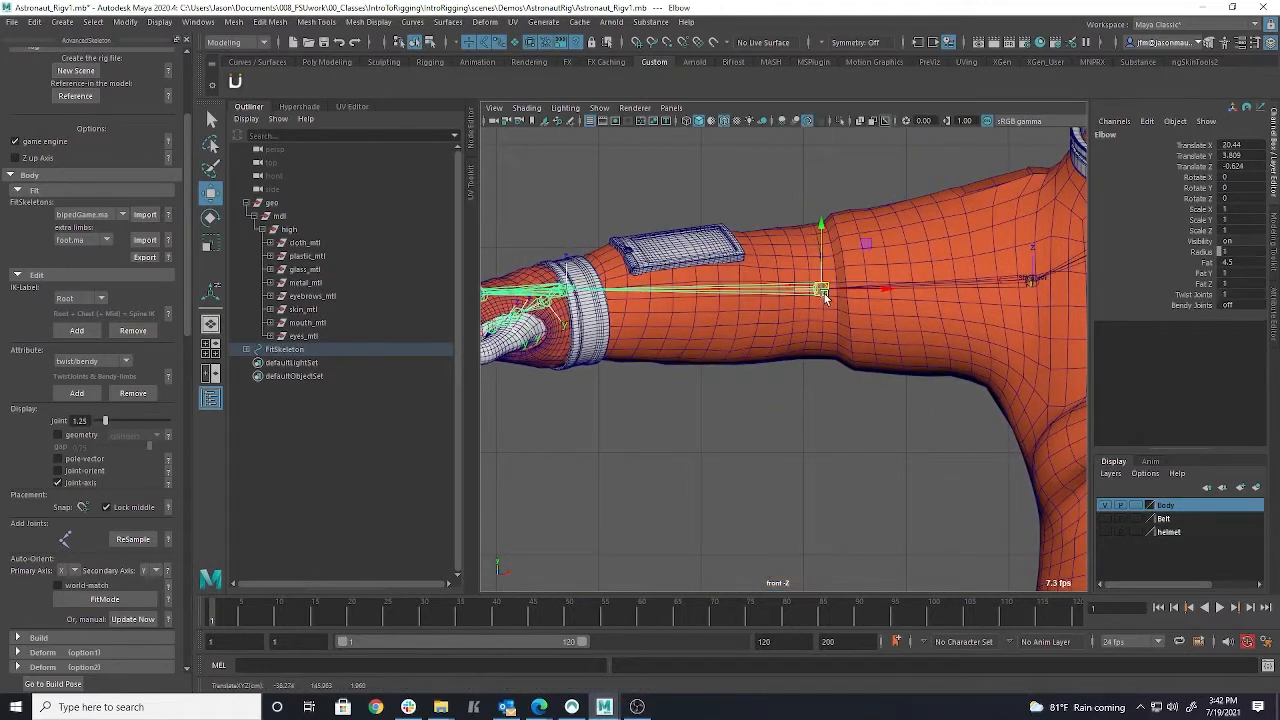
alt+middle_drag(571, 293, 651, 237)
click(651, 237)
drag(651, 237, 661, 255)
Examine how the wrist and hand joints sit inside the sleeve and glove from several angles in the perspective view.
key(space)
alt+drag(899, 272, 946, 255)
scroll(928, 289, up, 5)
alt+right_drag(946, 255, 740, 252)
alt+middle_drag(940, 252, 843, 254)
alt+right_drag(843, 254, 897, 264)
alt+drag(897, 264, 917, 258)
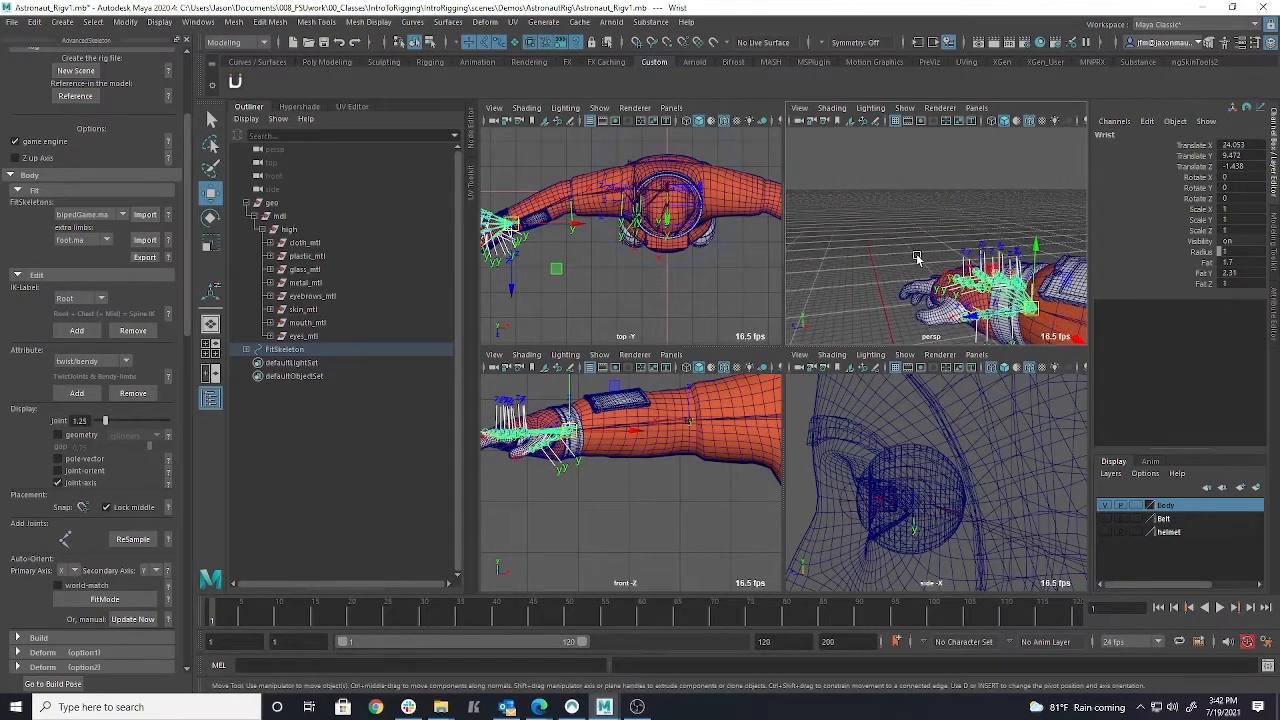
key(f)
alt+drag(1007, 262, 980, 254)
alt+right_drag(1000, 272, 930, 273)
mouse_move(925, 272)
alt+mouse_down()
mouse_move(910, 280)
mouse_move(905, 263)
alt+mouse_up()
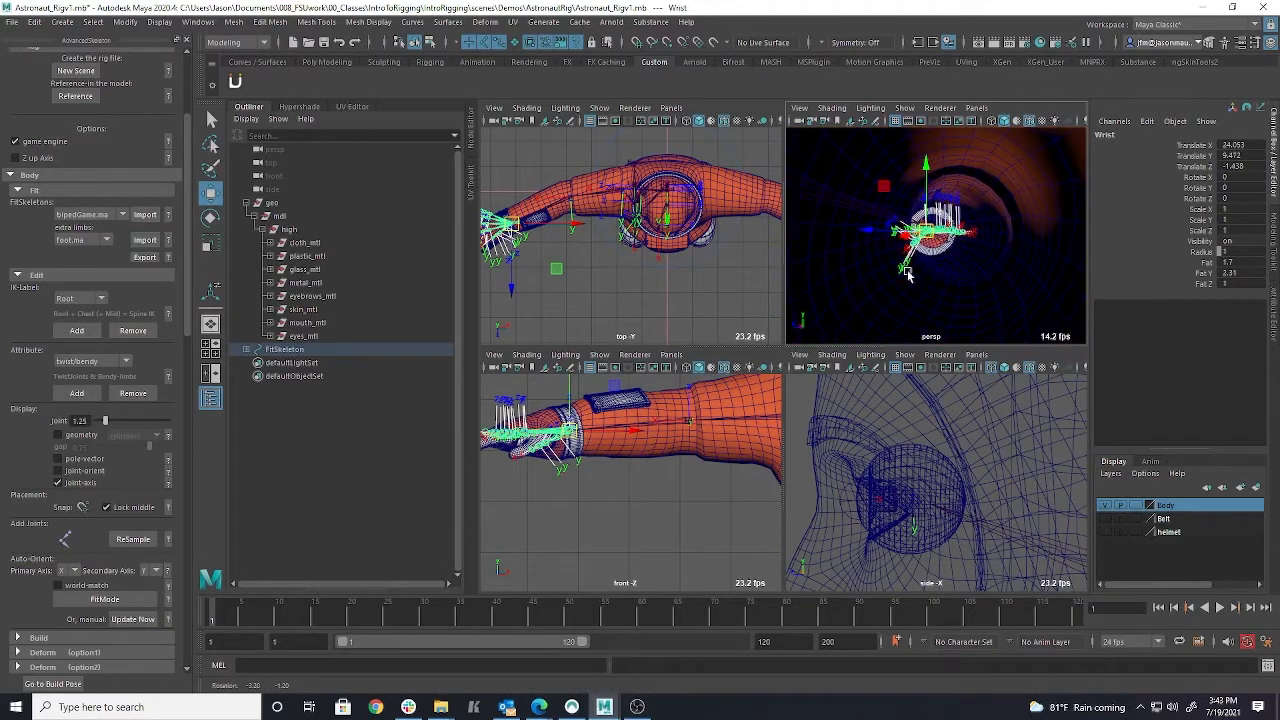
click(840, 201)
alt+drag(852, 232, 889, 256)
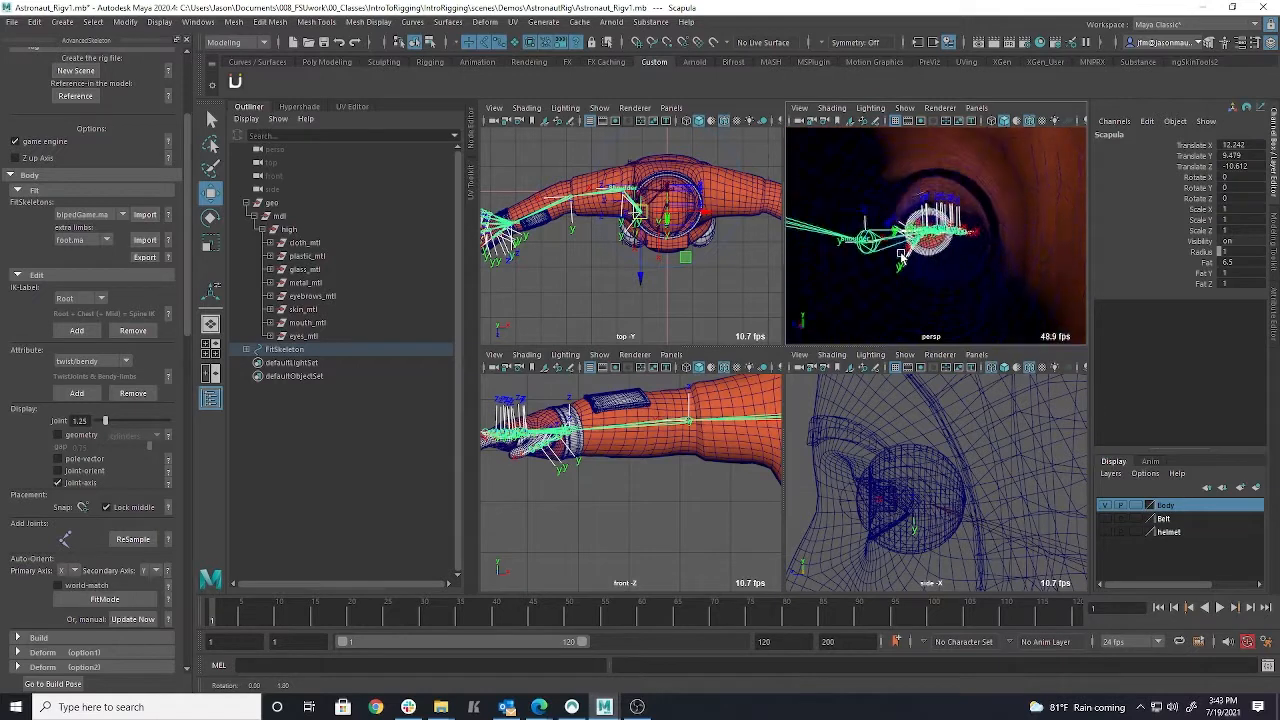
alt+drag(901, 251, 897, 255)
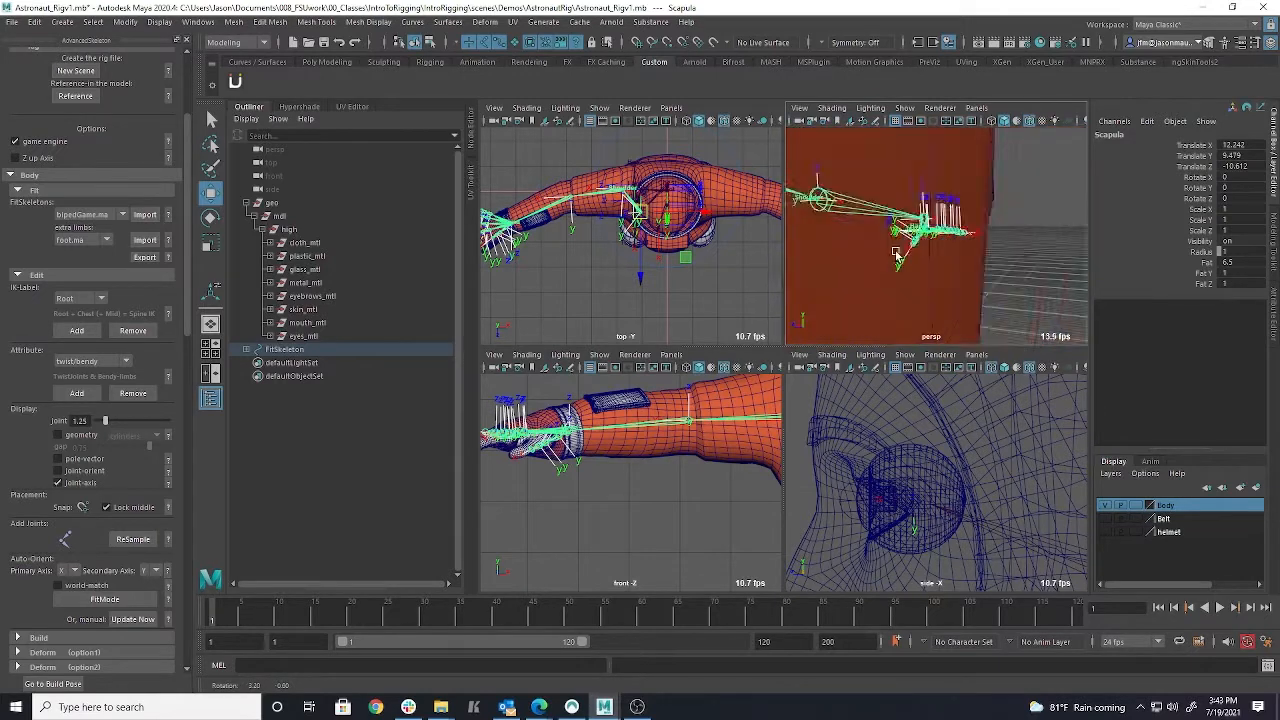
alt+drag(896, 318, 953, 253)
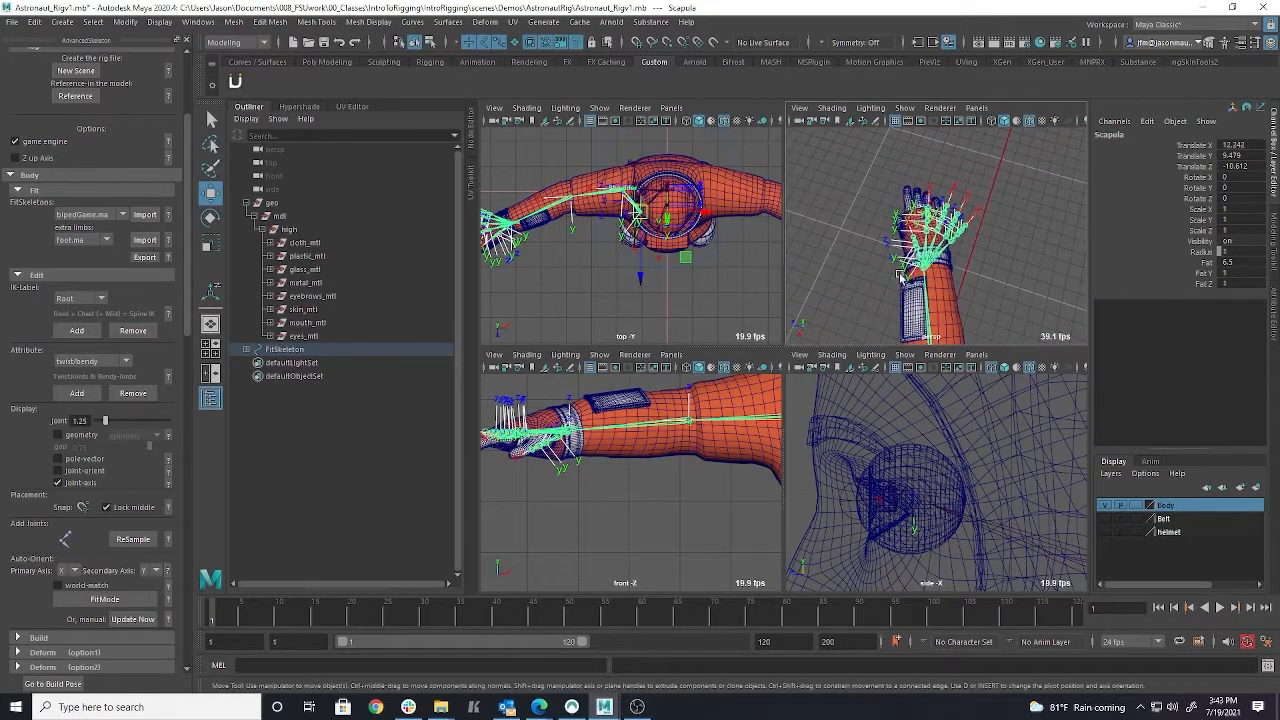
Move the index, middle, ring and pinky joint chains onto the matching glove fingers, with PinkyFinger1 at about Translate X 15.77 and Z -4.52.
key(space)
scroll(857, 291, up, 8)
alt+drag(857, 291, 652, 272)
click(725, 247)
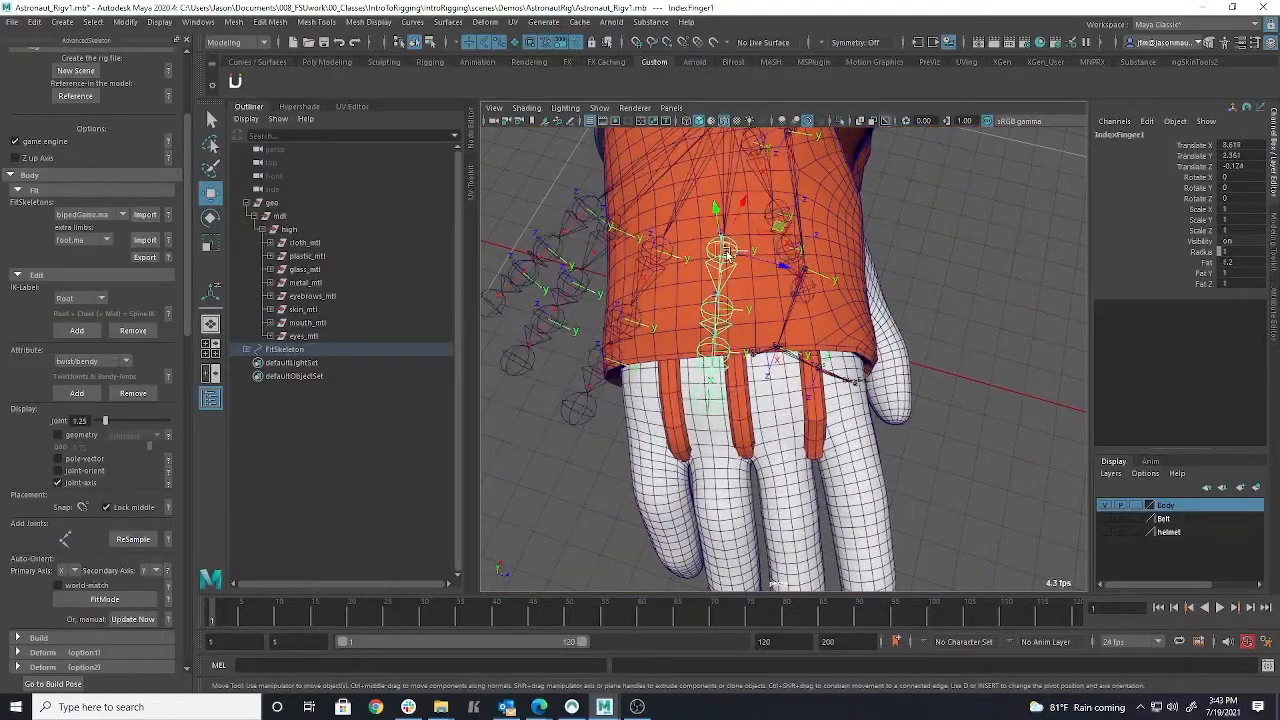
drag(839, 352, 842, 356)
click(657, 251)
drag(657, 251, 775, 365)
alt+drag(775, 365, 908, 380)
click(835, 350)
drag(835, 350, 690, 304)
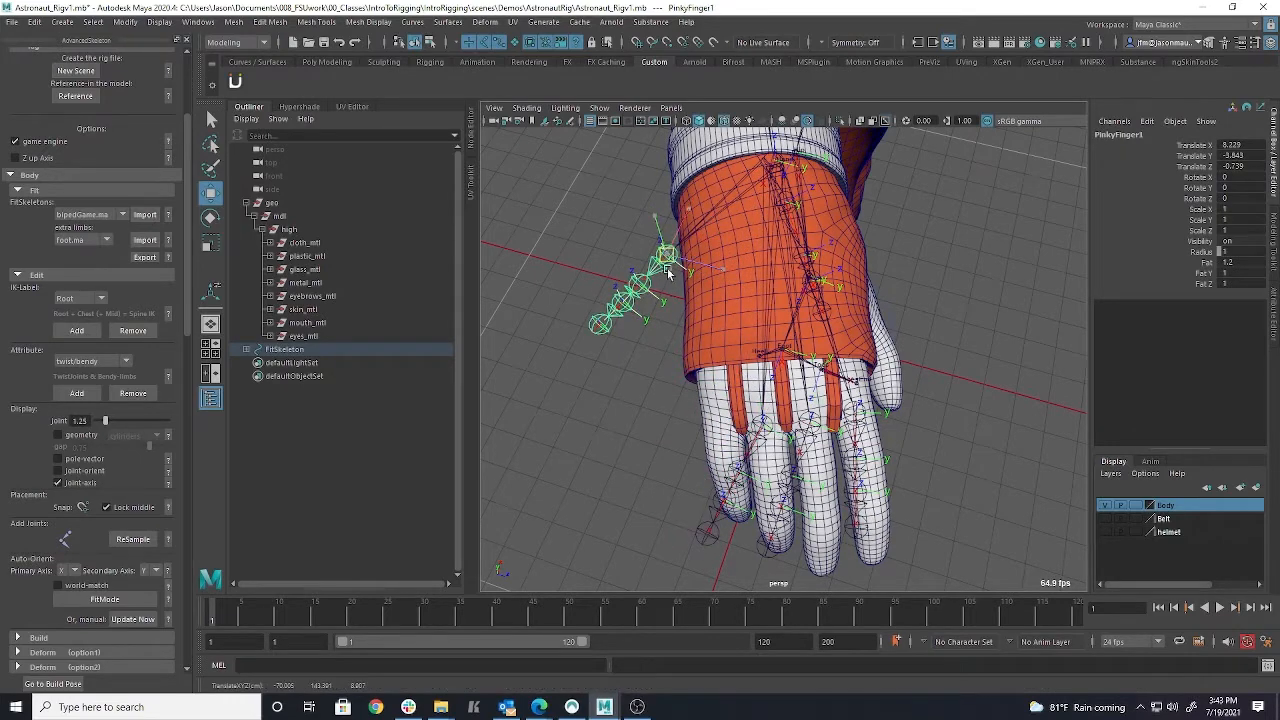
alt+drag(715, 421, 798, 191)
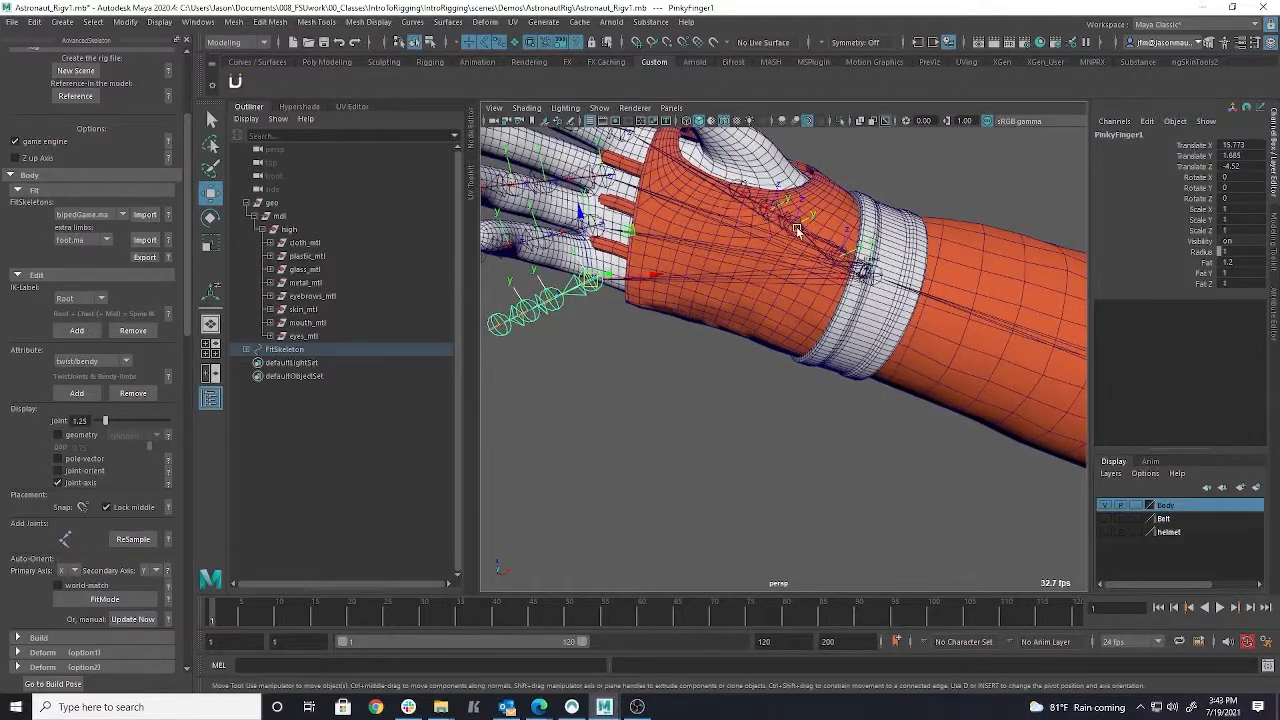
Move the Wrist joint forward from the cuff into the glove, to about Translate X 27.19, Y 10.4 and Z -1.55.
click(865, 273)
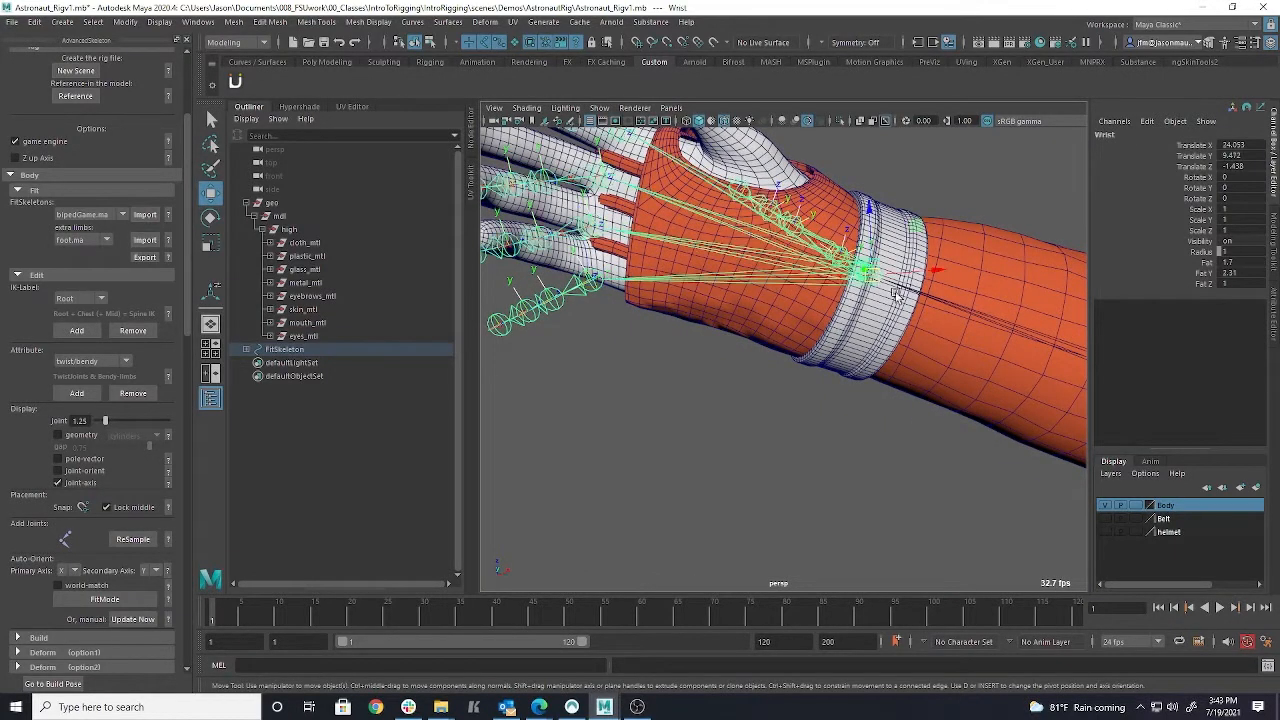
alt+drag(918, 320, 804, 163)
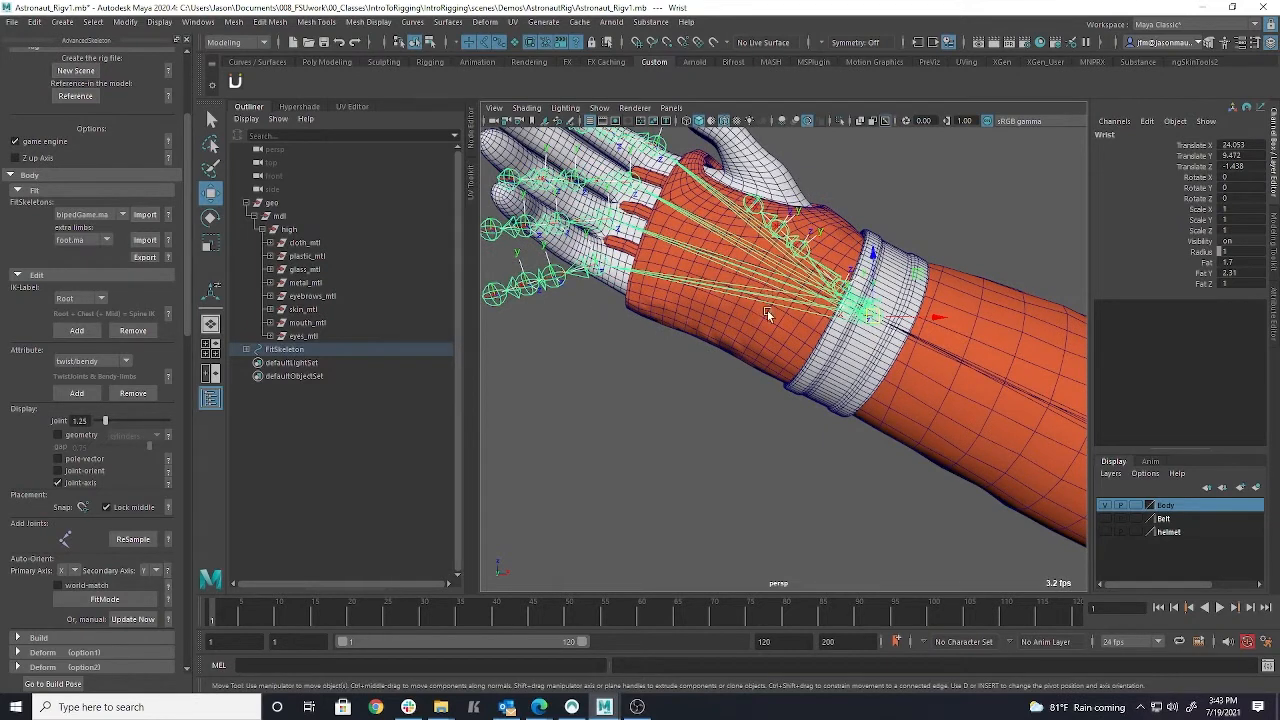
drag(876, 319, 826, 300)
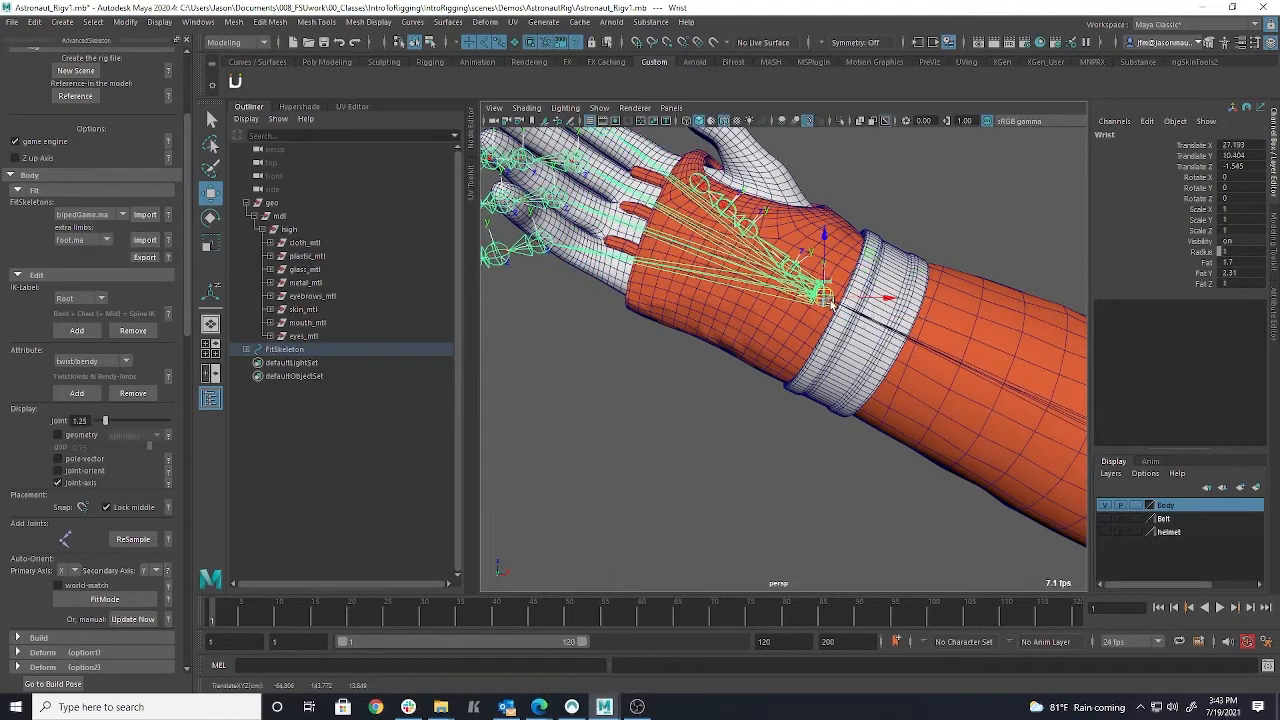
Line up the index finger joints along the length of the glove's index finger, with IndexFinger3 at about Translate X 2.87.
alt+drag(939, 282, 958, 374)
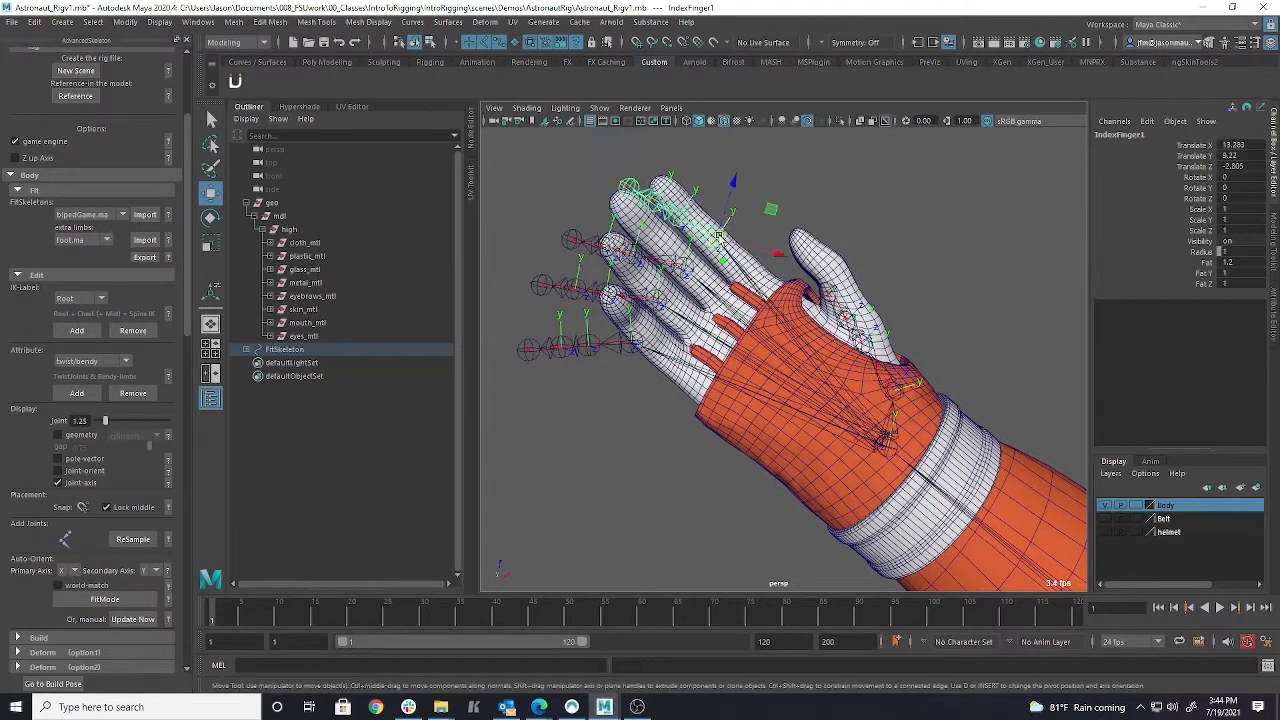
alt+drag(677, 360, 1158, 307)
click(888, 245)
click(885, 243)
alt+drag(1000, 320, 807, 408)
click(651, 309)
key(f)
click(807, 408)
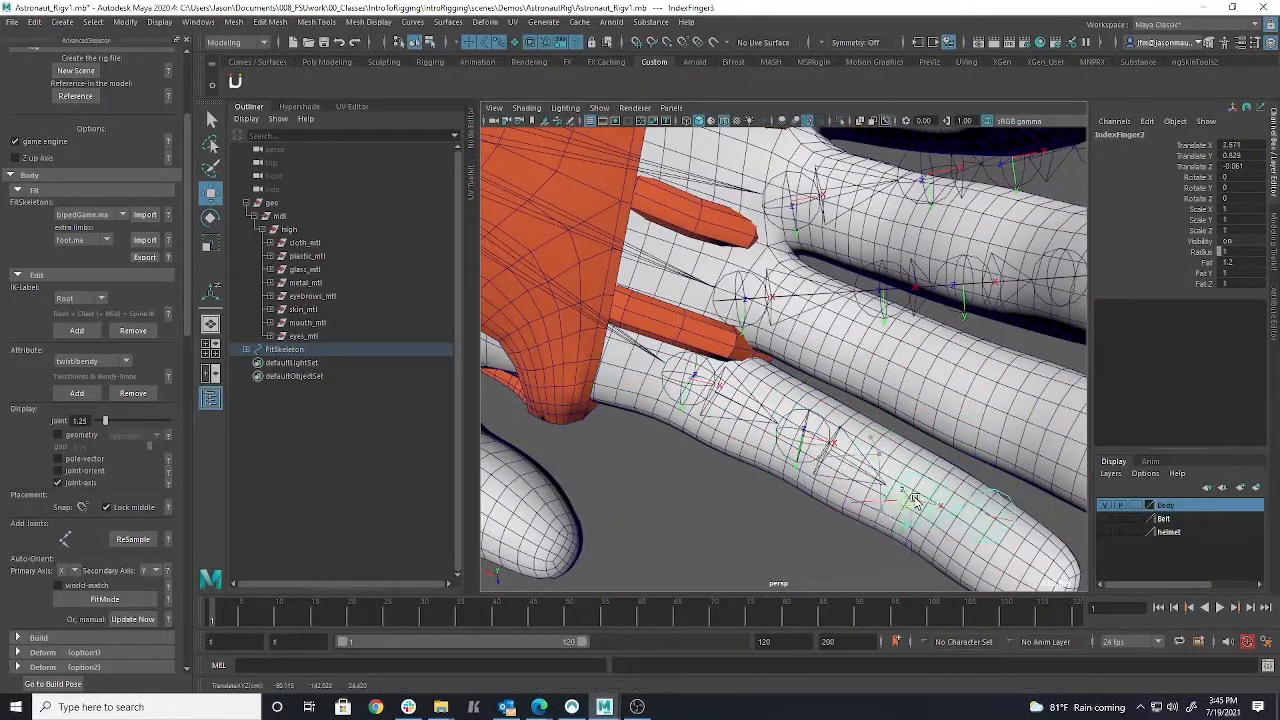
Align the ring and pinky finger joints along their glove fingers, placing PinkyFinger3 at about Translate X 0.95 and Y 1.24.
alt+drag(910, 343, 897, 133)
click(1012, 355)
key(Down)
key(Down)
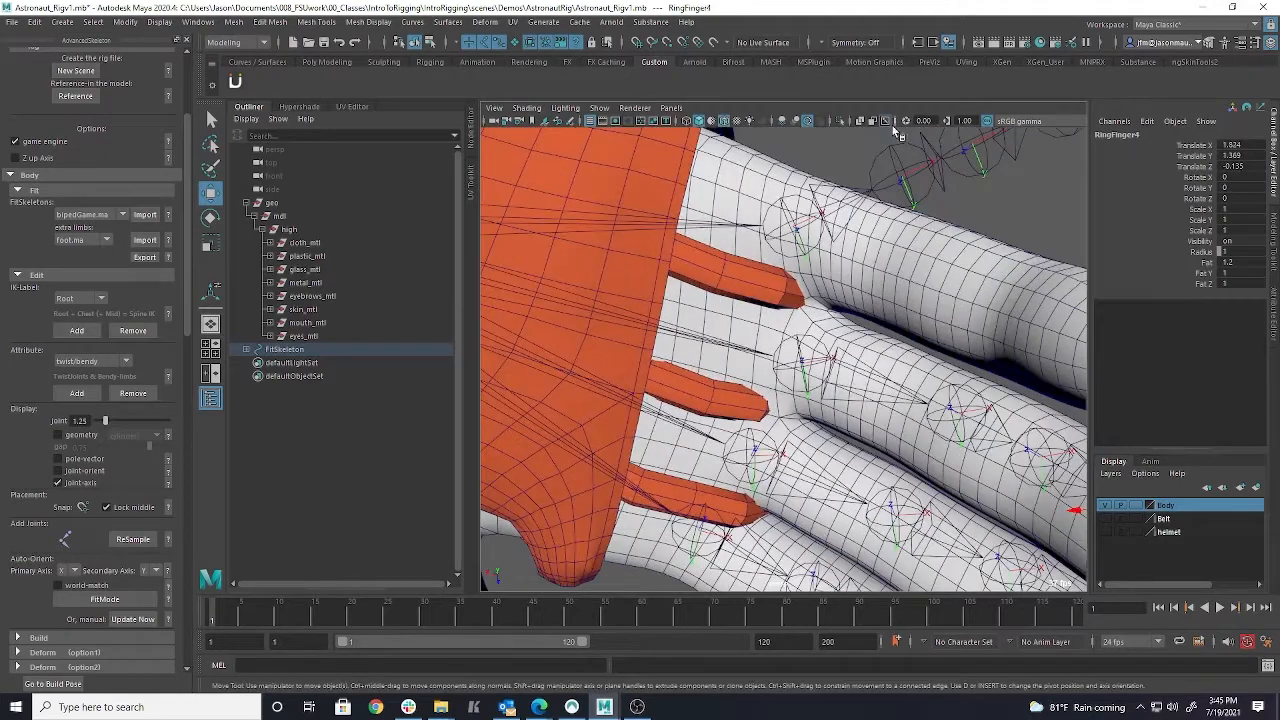
drag(907, 176, 868, 203)
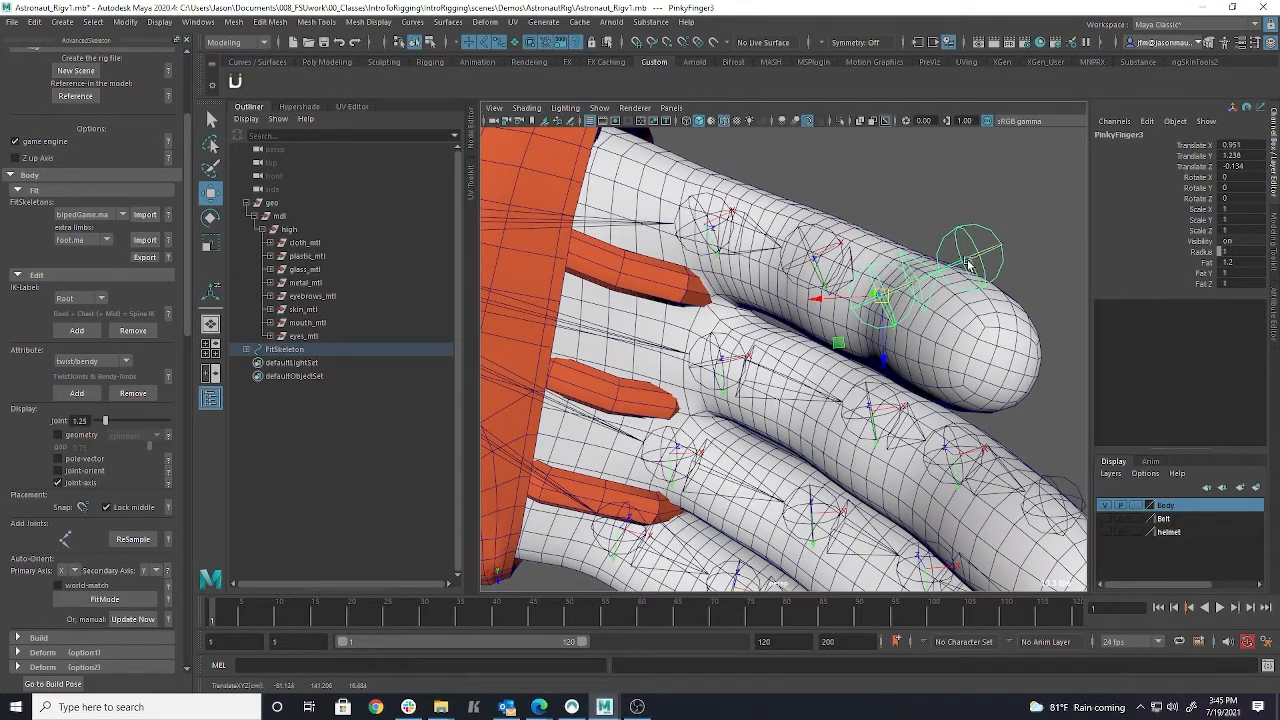
Lower the IndexFinger4 joint to the tip of the bent index finger, at about Translate X 2.03, Y 0.56 and Z -3.25.
alt+drag(947, 237, 846, 553)
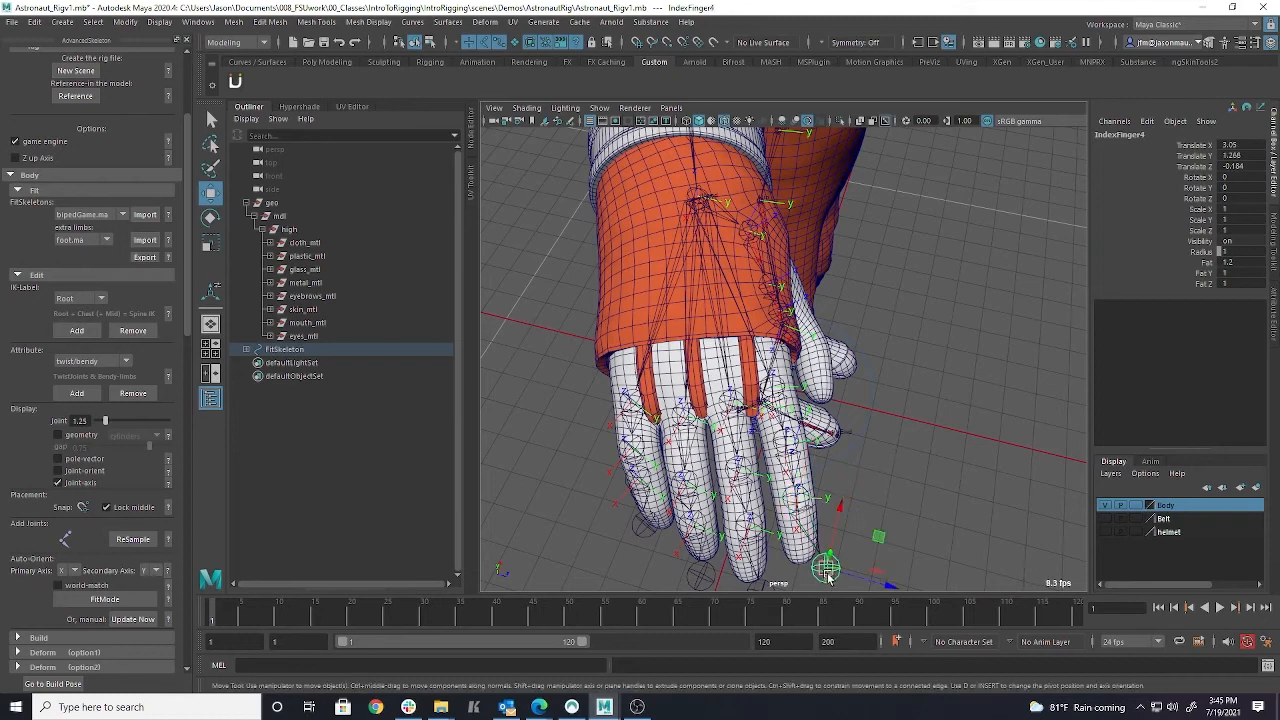
alt+drag(885, 543, 721, 466)
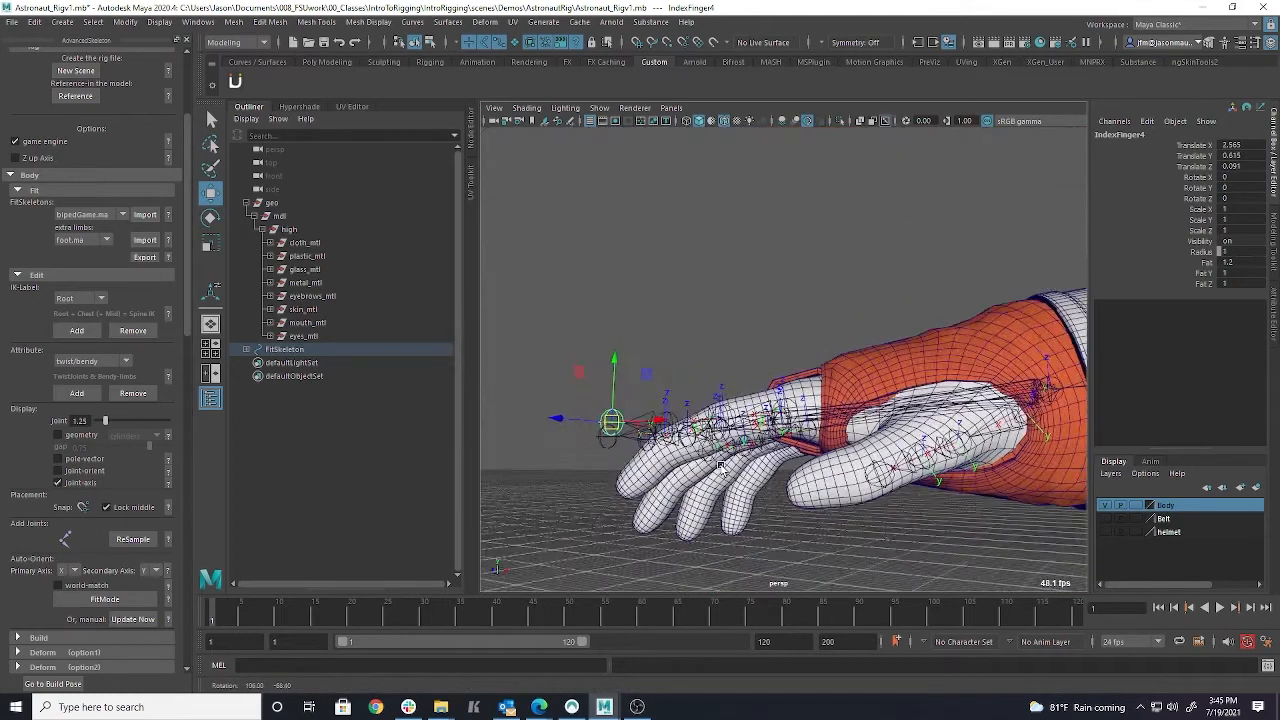
alt+drag(618, 446, 667, 410)
alt+drag(641, 364, 737, 356)
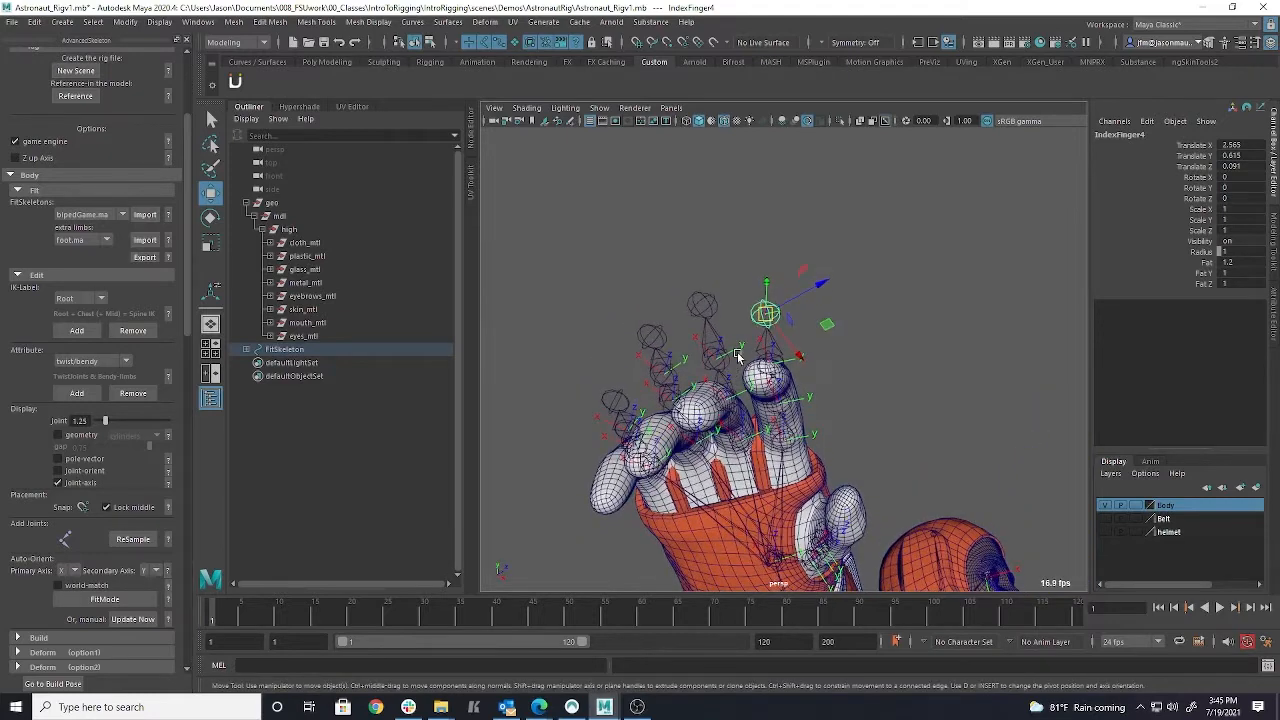
alt+drag(828, 386, 803, 405)
alt+drag(716, 363, 685, 415)
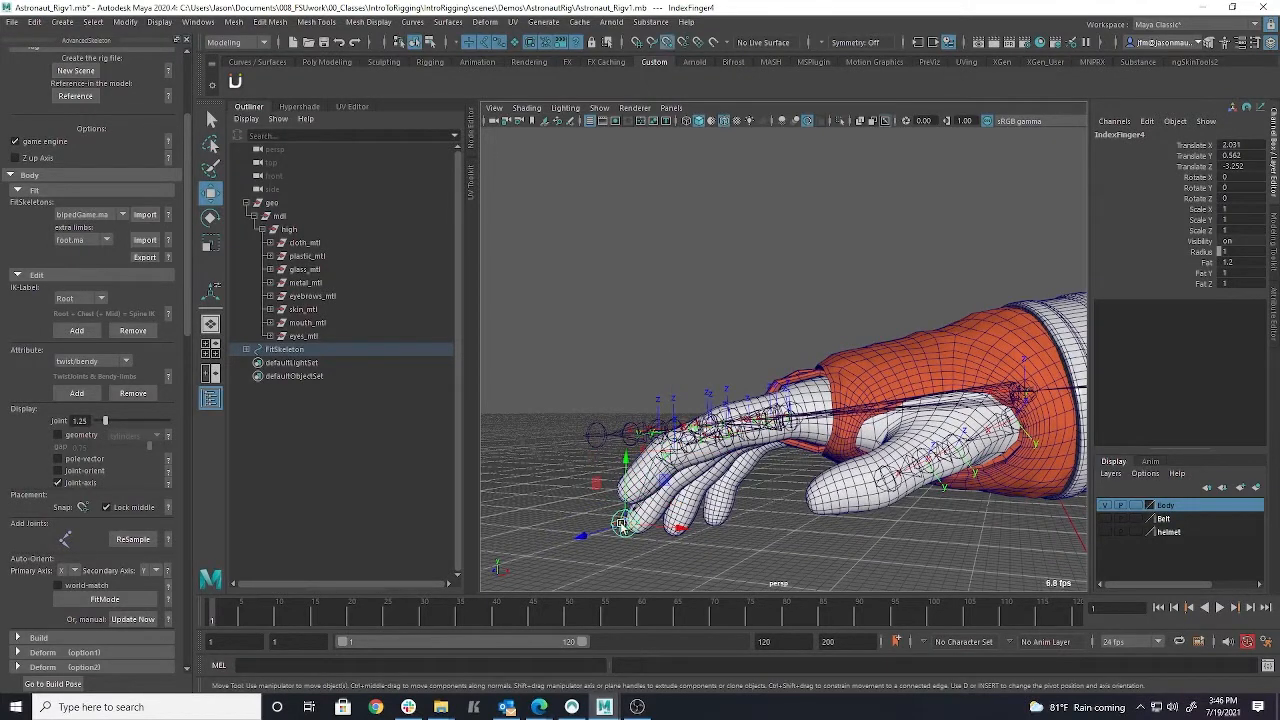
Lower the IndexFinger3 joint into the bend of the glove's index finger, at about Translate X 2.92 and Z -1.56.
alt+drag(641, 519, 796, 499)
alt+drag(888, 468, 792, 460)
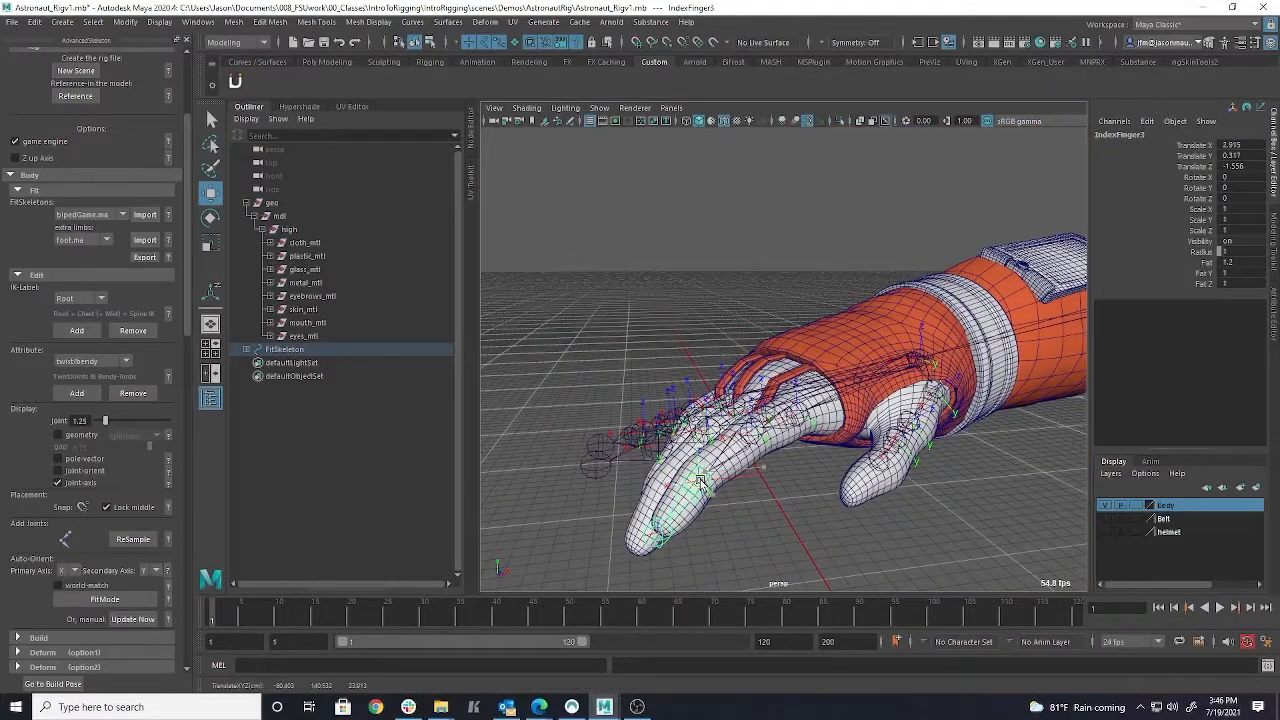
alt+drag(700, 478, 745, 447)
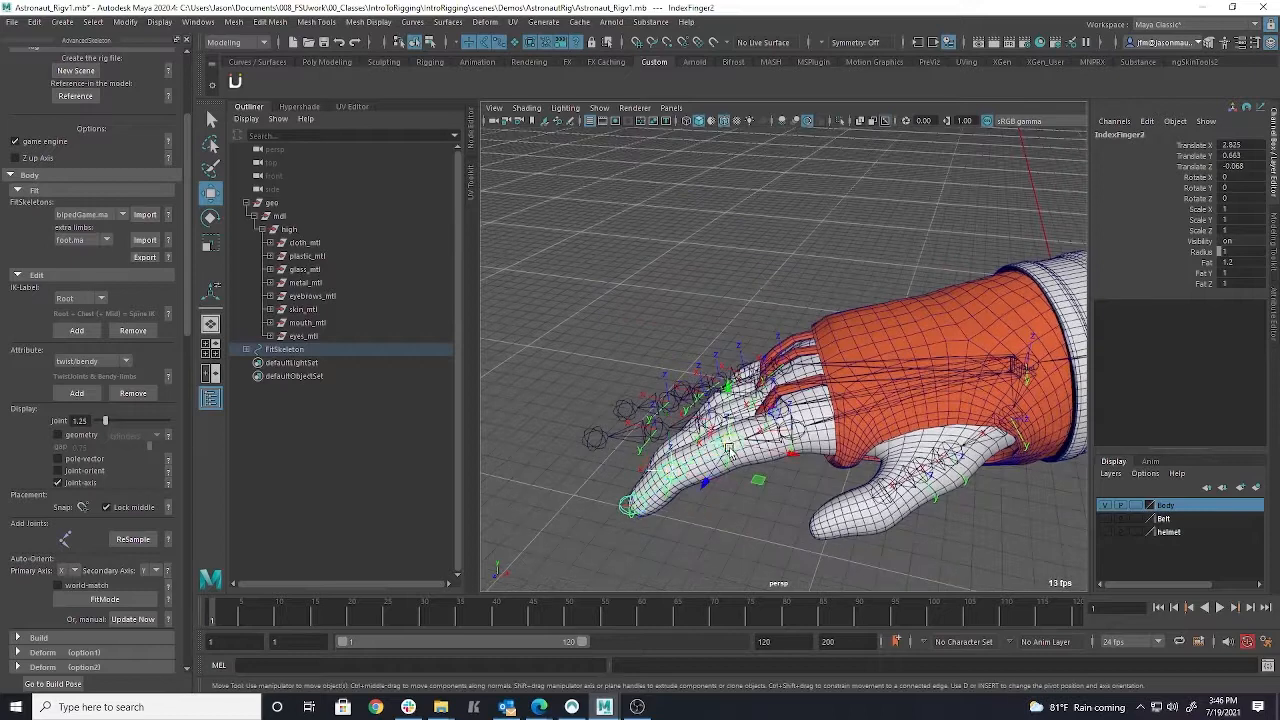
Centre the IndexFinger3 joint inside the finger at about Translate X 2.65 and Z -0.75, and reduce the joint display size to 0.39.
alt+drag(813, 437, 596, 519)
alt+drag(646, 442, 820, 406)
drag(787, 290, 815, 336)
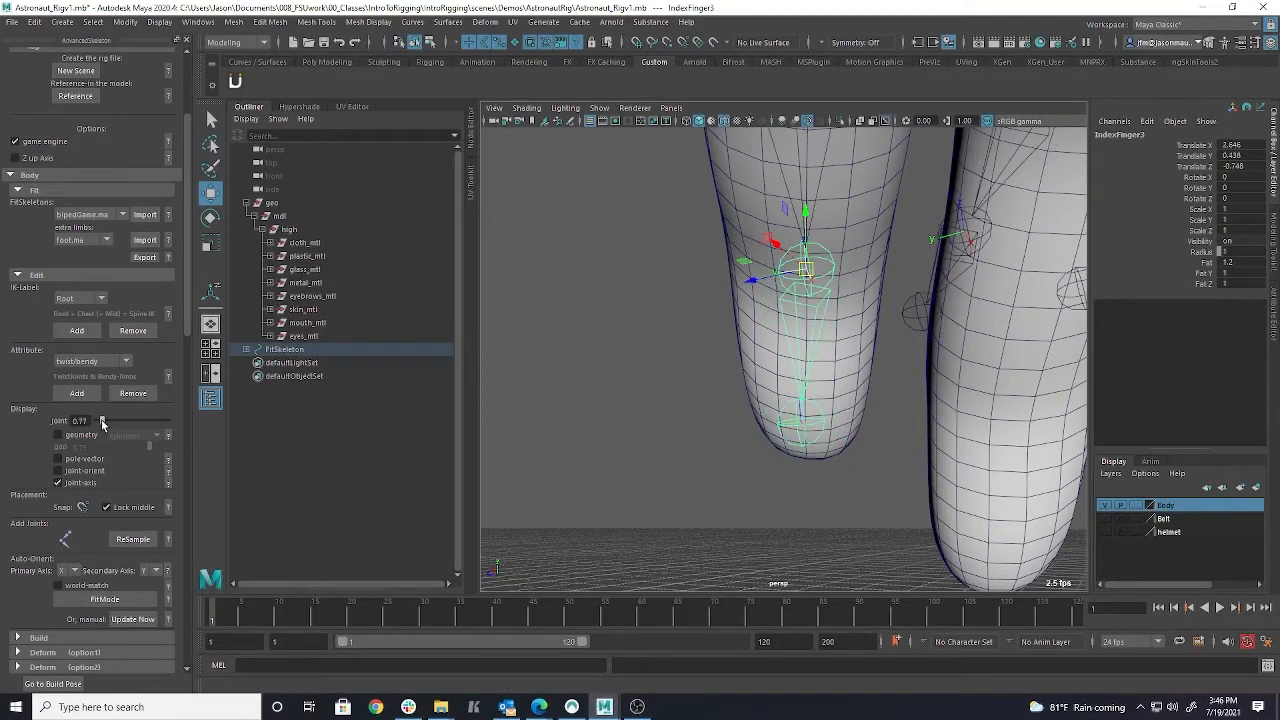
alt+drag(777, 340, 773, 387)
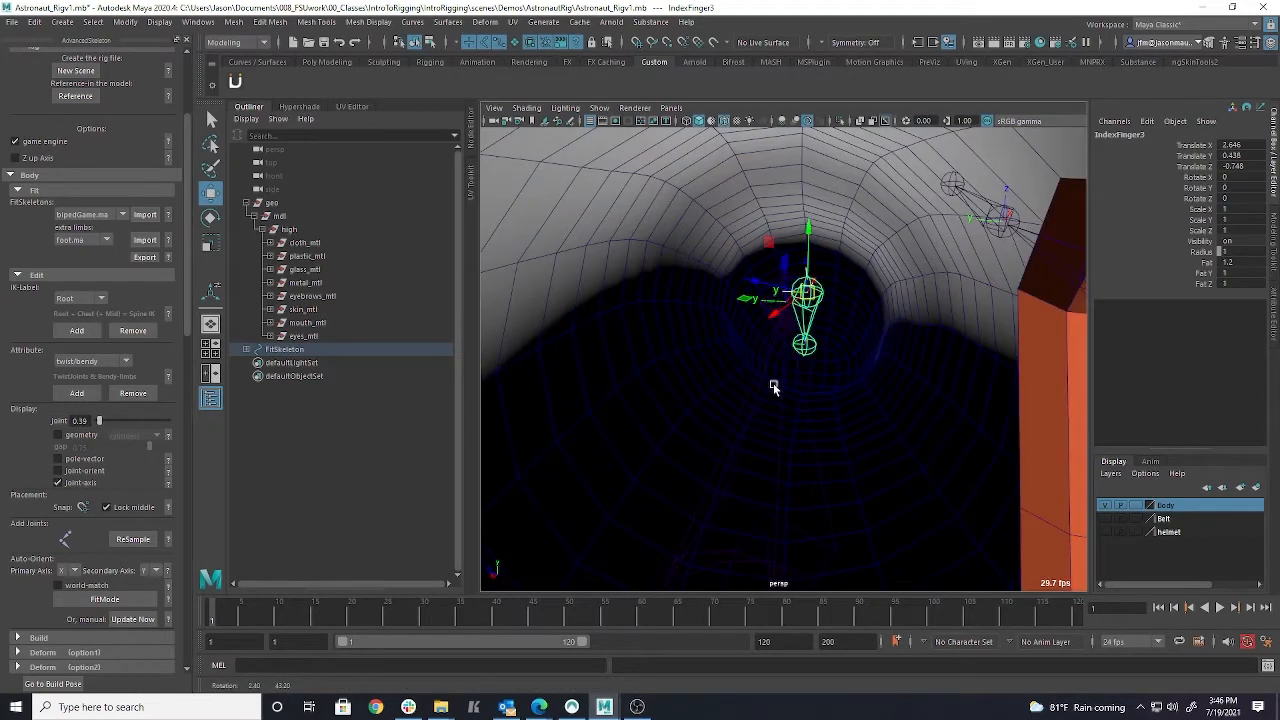
Move the IndexFinger4 joint into the glove's index fingertip, at about Translate Y 0.44 and Z -2.14.
alt+drag(798, 324, 820, 350)
key(Up)
click(889, 380)
drag(900, 381, 888, 384)
alt+drag(888, 384, 740, 460)
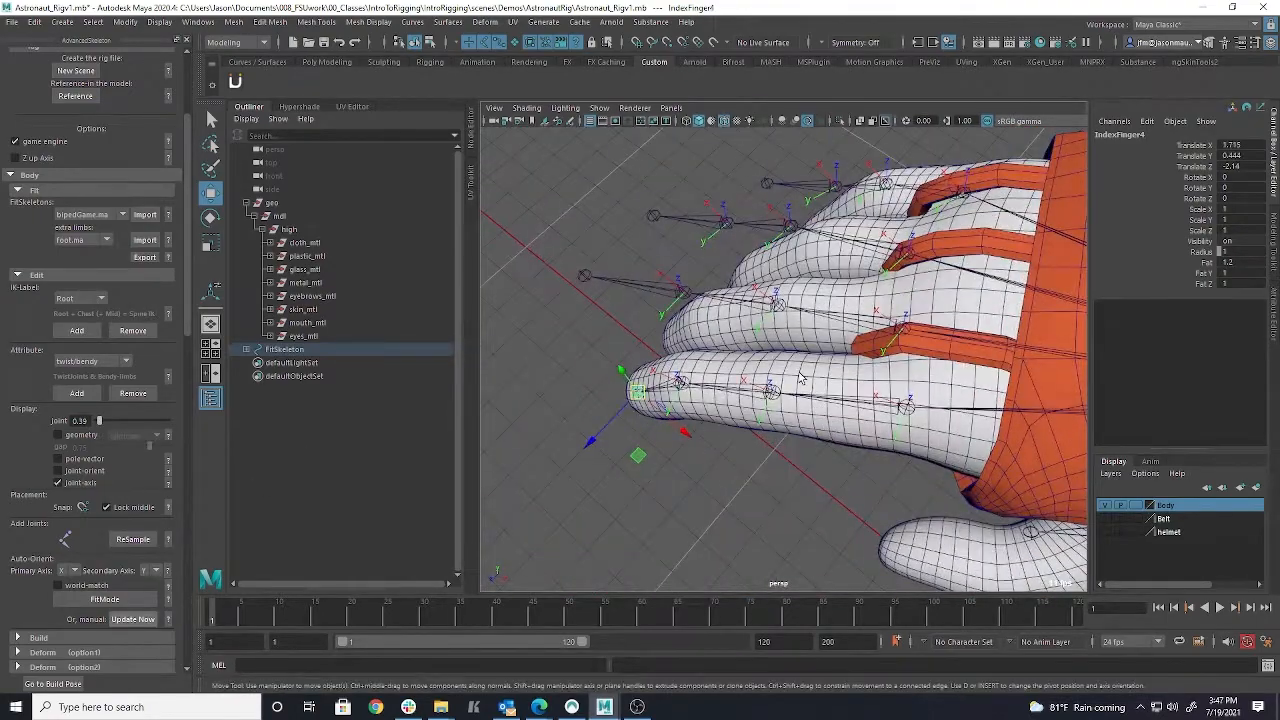
Place the MiddleFinger3 joint inside the glove's middle finger at about Translate X 2.64, Y -0.11 and Z -2.24.
alt+drag(800, 376, 970, 298)
click(720, 305)
alt+drag(865, 495, 914, 383)
click(850, 298)
alt+drag(850, 298, 750, 296)
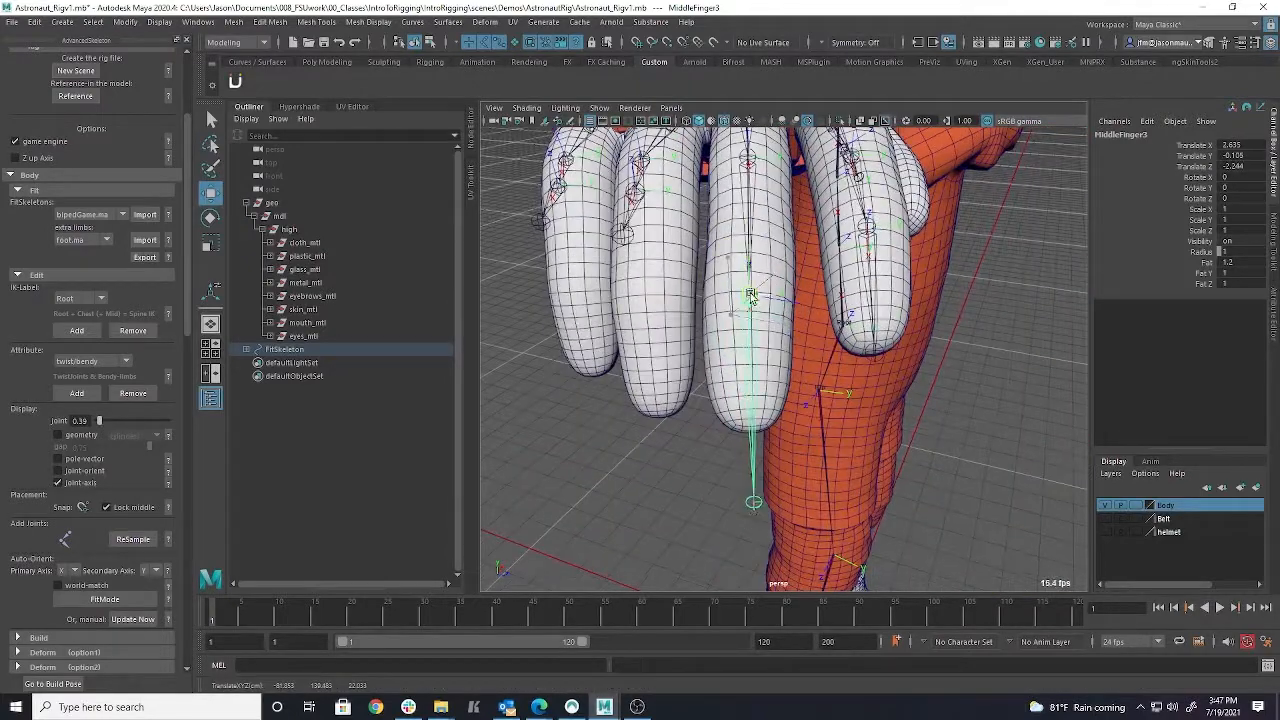
Centre MiddleFinger2 at about Translate X 3.31, Y 0.16 and Z -0.45, and put MiddleFinger4 in the fingertip at about X 2.65.
click(755, 427)
alt+drag(755, 427, 890, 425)
click(779, 316)
alt+drag(779, 316, 904, 341)
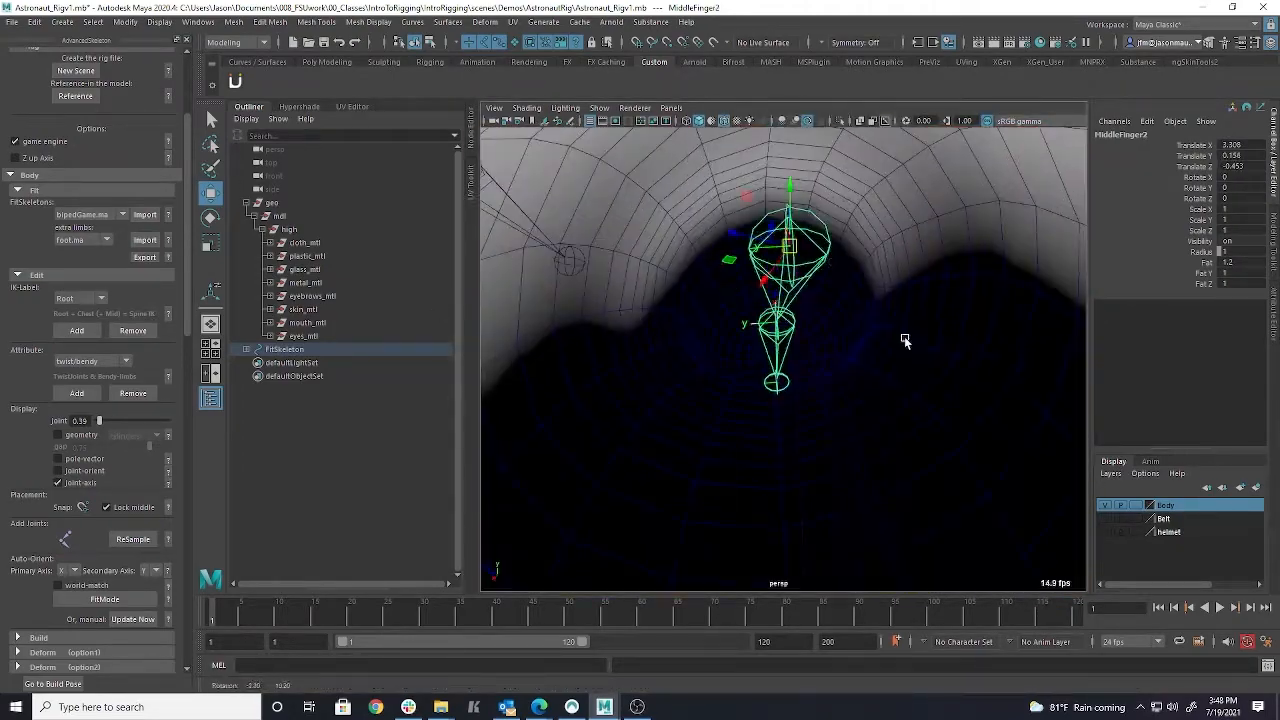
alt+drag(798, 368, 716, 520)
drag(716, 520, 742, 364)
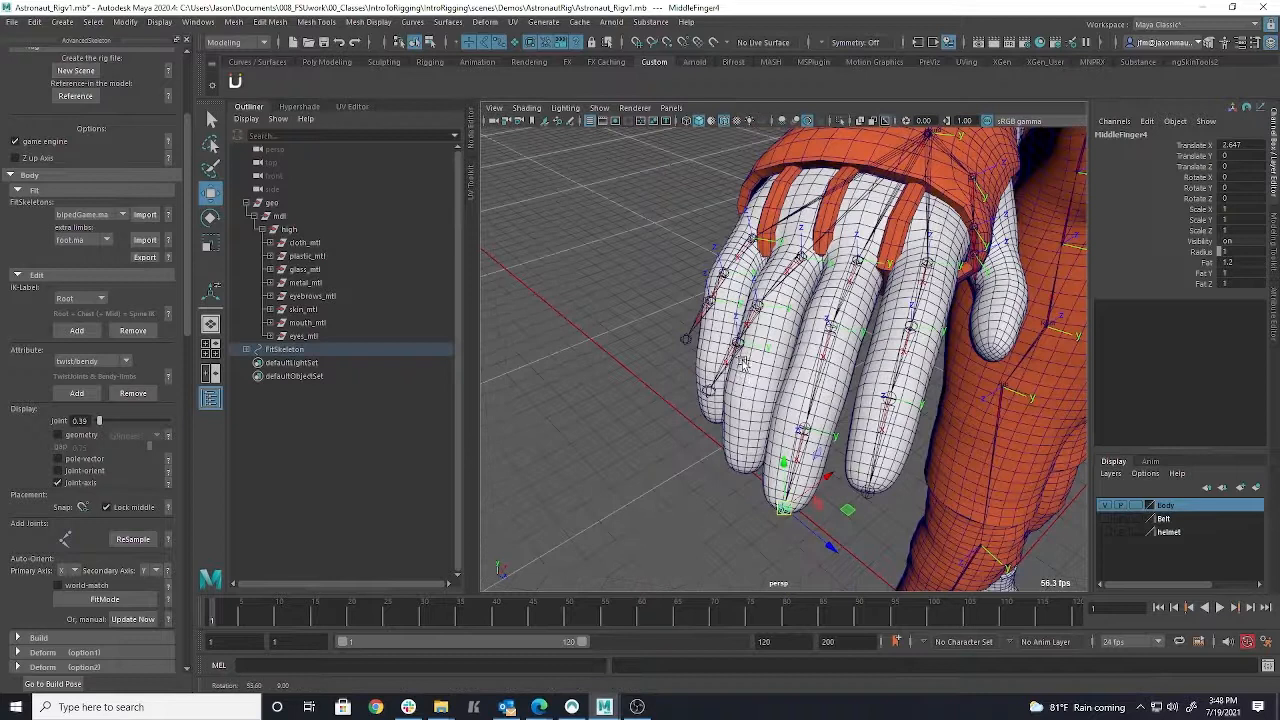
Save the scene as a new version named Astronaut_Rigv2.mb.
click(12, 22)
click(62, 92)
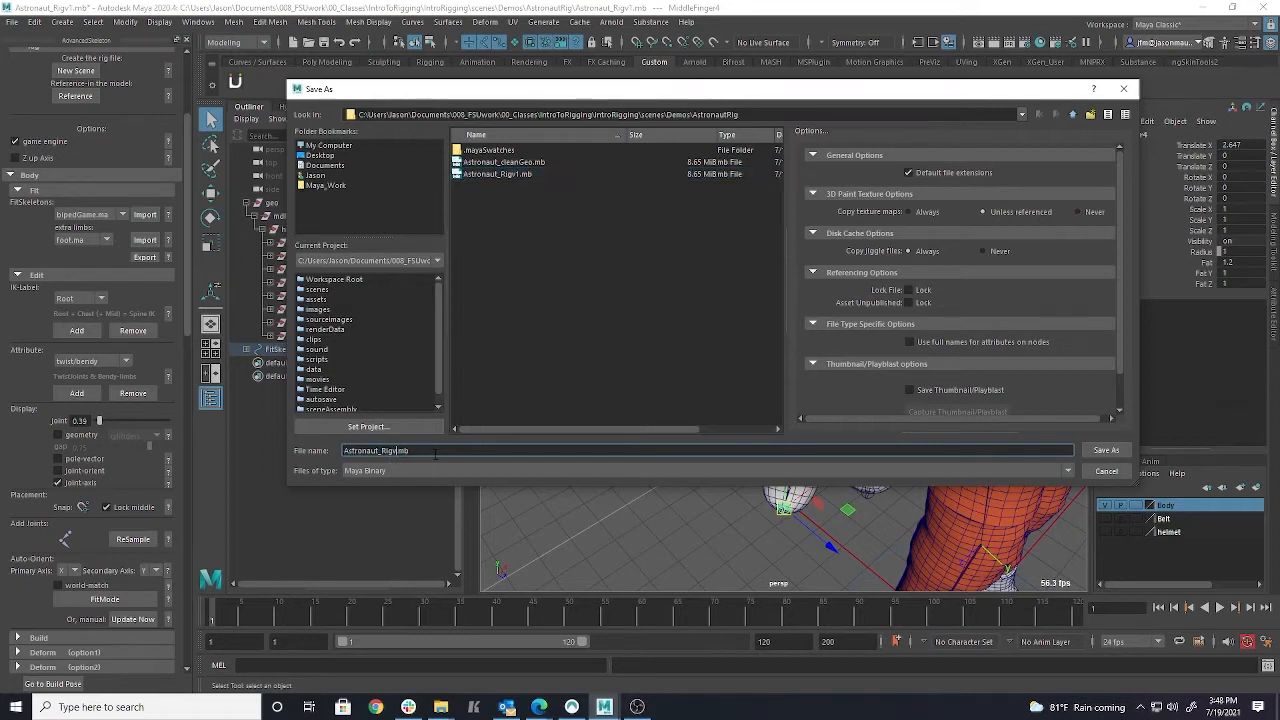
key(Return)
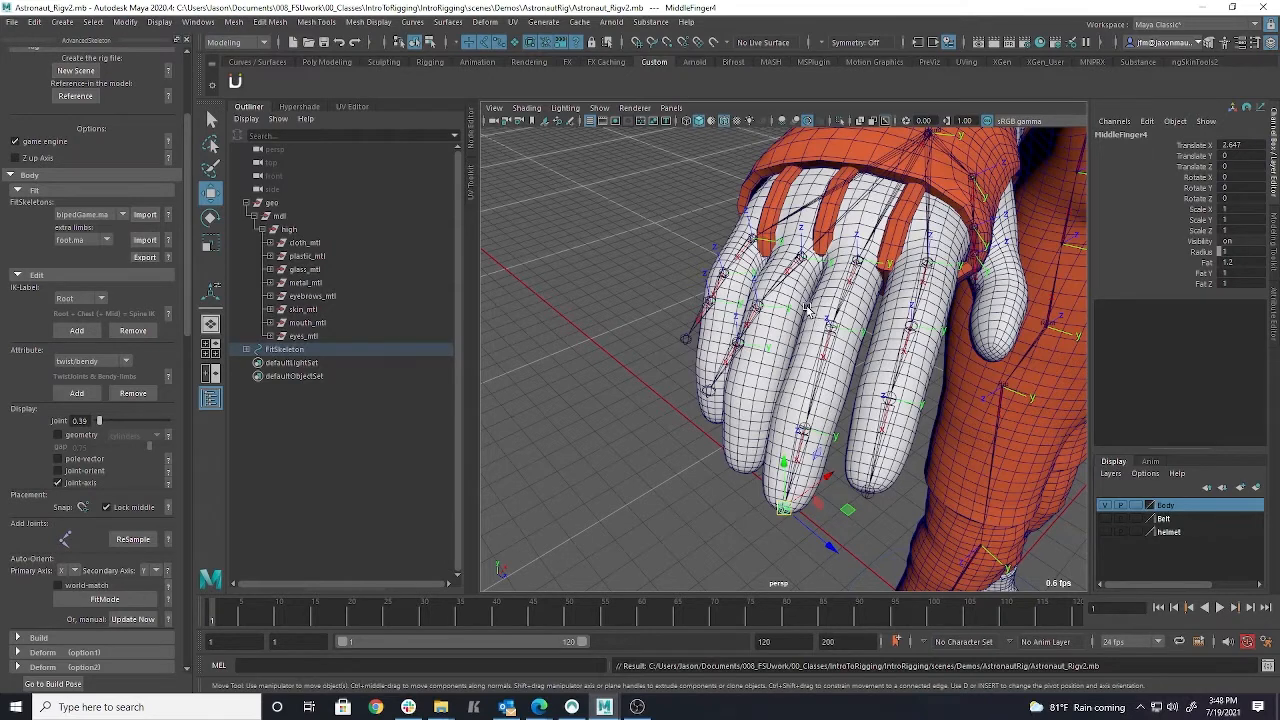
Examine the placement of the Wrist joint and the hand joints inside the glove in perspective and from above.
alt+drag(815, 268, 850, 304)
alt+middle_drag(850, 304, 862, 480)
alt+right_drag(862, 450, 783, 368)
alt+drag(785, 368, 770, 415)
mouse_move(768, 352)
alt+mouse_down()
mouse_move(919, 307)
mouse_move(1003, 366)
mouse_move(771, 322)
mouse_move(863, 388)
mouse_move(823, 441)
mouse_move(841, 394)
mouse_move(769, 346)
alt+mouse_up()
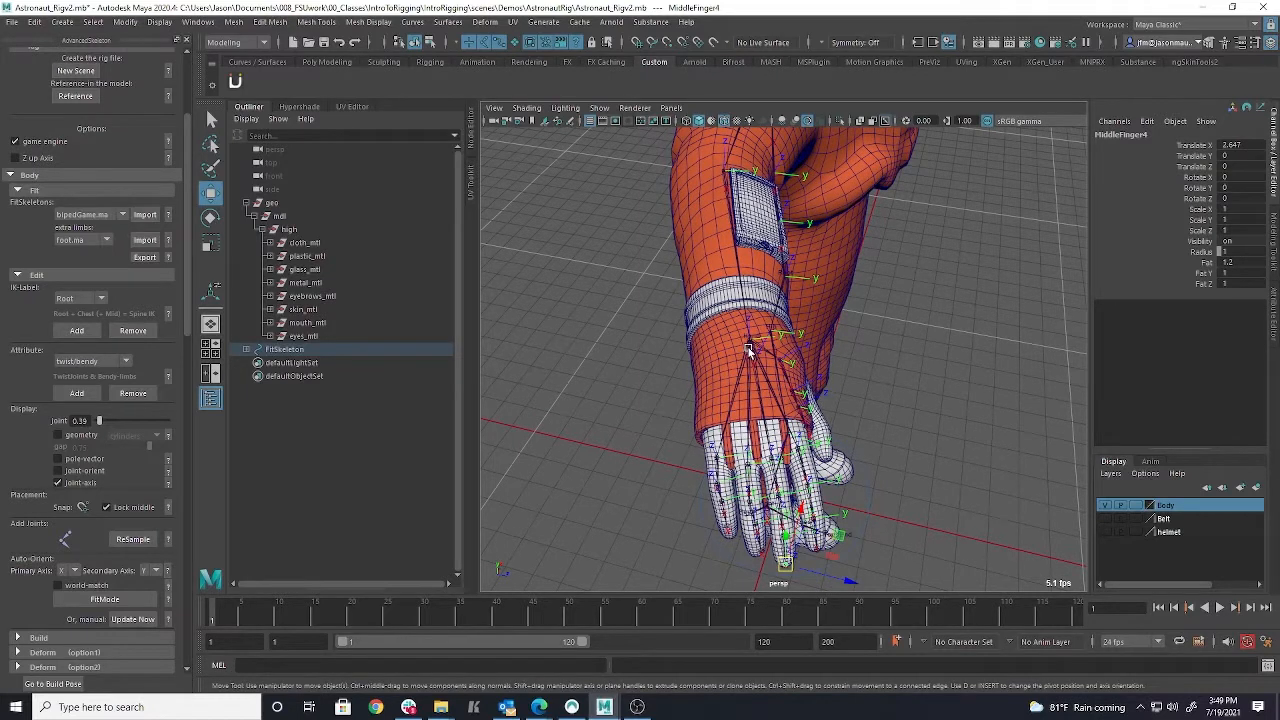
alt+right_drag(823, 446, 951, 420)
alt+drag(951, 420, 748, 355)
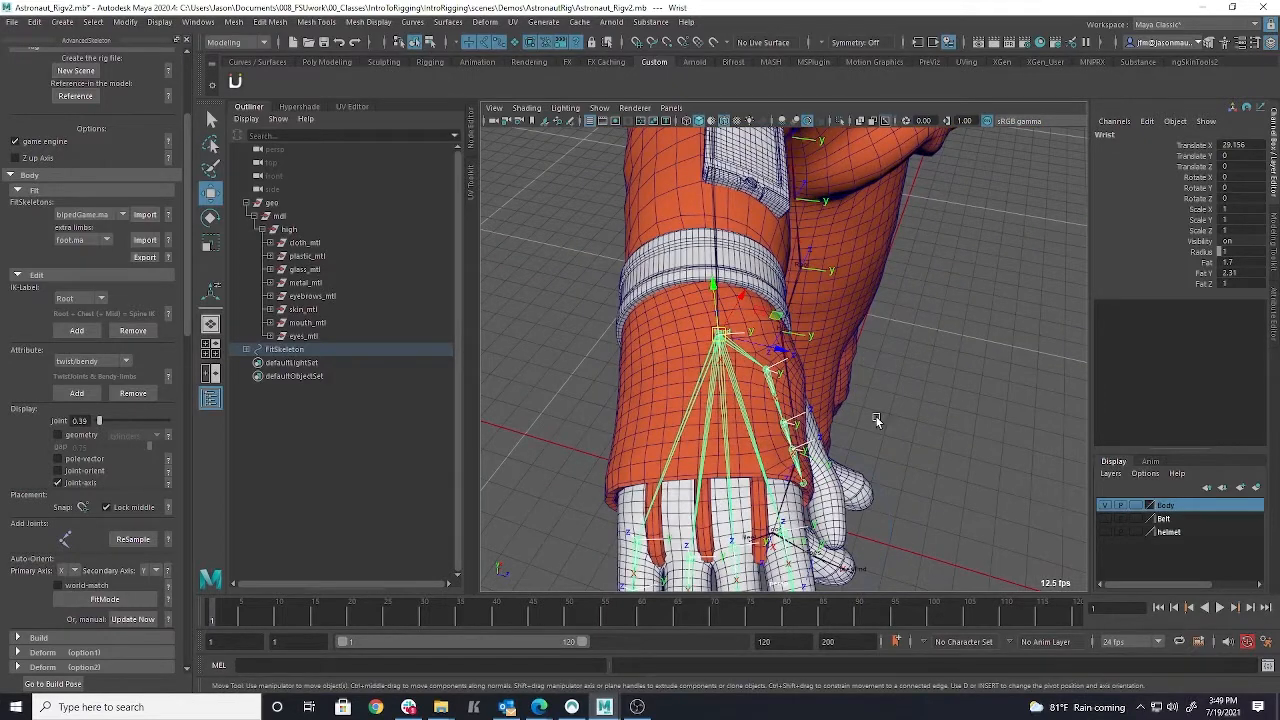
scroll(876, 420, down, 3)
key(space)
key(space)
alt+middle_drag(596, 275, 811, 281)
scroll(818, 351, up, 5)
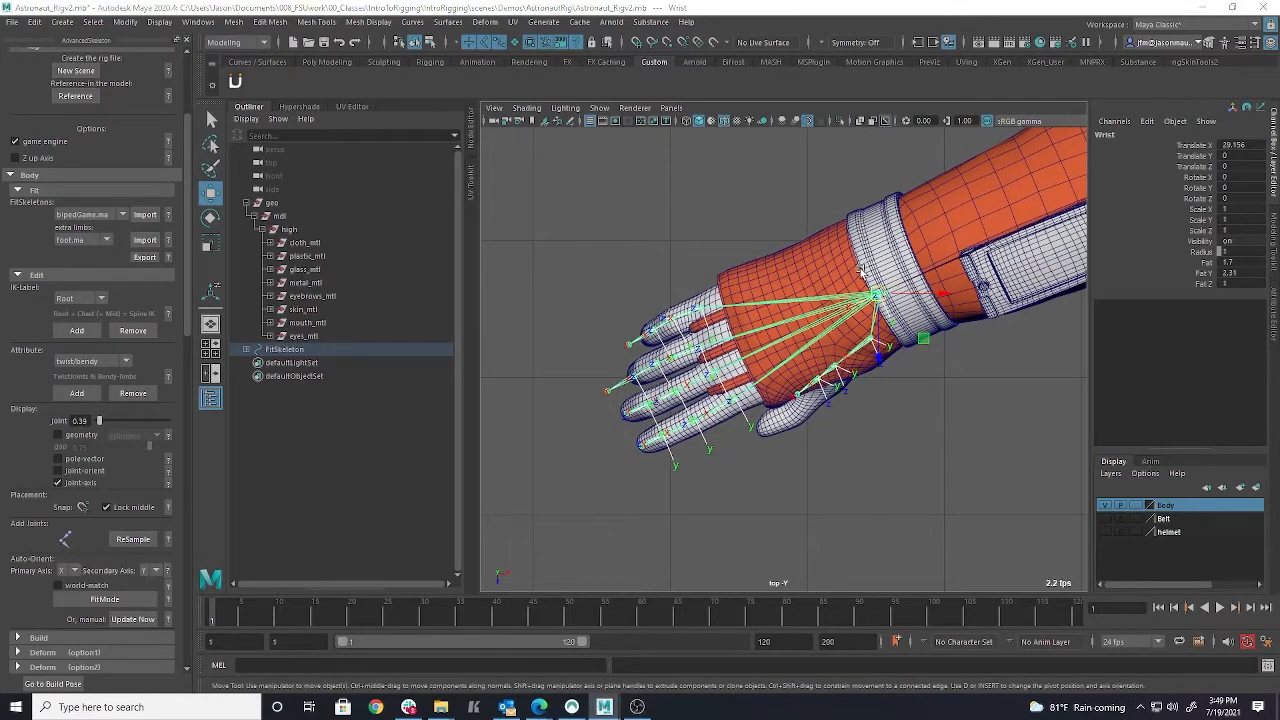
Shift the outer finger joints in the top view so they line up with their glove fingers.
key(space)
alt+drag(862, 272, 808, 400)
key(space)
key(space)
drag(723, 248, 712, 243)
alt+drag(1040, 260, 985, 190)
drag(715, 243, 717, 243)
alt+right_drag(690, 243, 745, 243)
alt+middle_drag(640, 240, 693, 244)
click(617, 243)
drag(661, 289, 647, 297)
Frame the ring finger's joints in the perspective view and nudge them toward the centre of the glove finger.
key(space)
alt+drag(951, 206, 826, 218)
alt+right_drag(826, 218, 828, 450)
alt+drag(828, 458, 857, 420)
click(716, 318)
alt+drag(716, 318, 895, 362)
click(895, 363)
key(f)
alt+drag(526, 265, 780, 385)
click(730, 400)
drag(688, 360, 686, 378)
Lower the ring finger's joints into the glove finger, placing RingFinger2 at about Translate X 2.33, Y 0.22 and Z -0.65.
click(788, 423)
alt+drag(788, 423, 943, 517)
click(877, 520)
drag(840, 436, 827, 528)
click(798, 408)
alt+drag(798, 410, 758, 424)
drag(782, 447, 940, 590)
click(760, 290)
drag(760, 290, 748, 296)
alt+drag(748, 296, 856, 327)
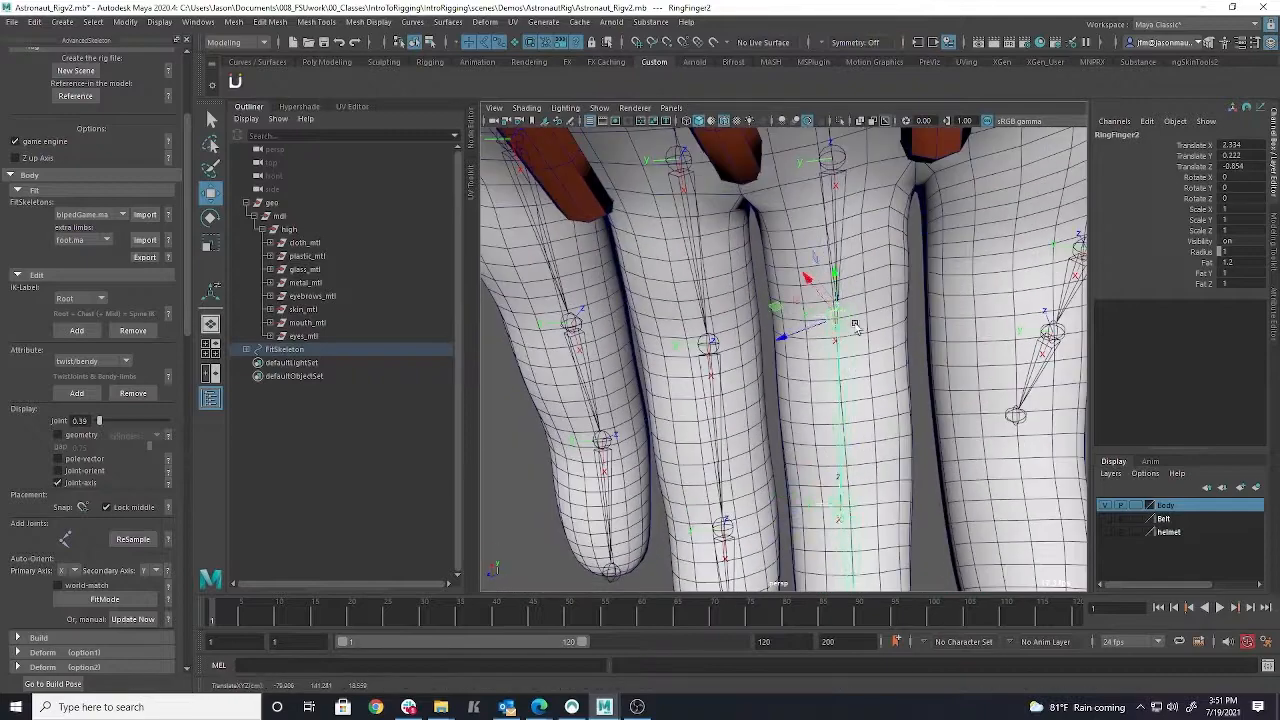
Adjust the outermost ring finger joint so it sits inside the tip of the glove's ring finger.
alt+middle_drag(855, 327, 853, 207)
click(846, 368)
click(864, 530)
alt+drag(864, 530, 920, 506)
drag(900, 360, 892, 372)
Place the PinkyFinger3 joint inside the glove's little finger at about Translate X 1.96, Y -0.35 and Z -1.70.
alt+drag(929, 294, 598, 490)
alt+drag(684, 272, 712, 392)
click(686, 320)
alt+drag(700, 335, 805, 248)
drag(684, 376, 687, 384)
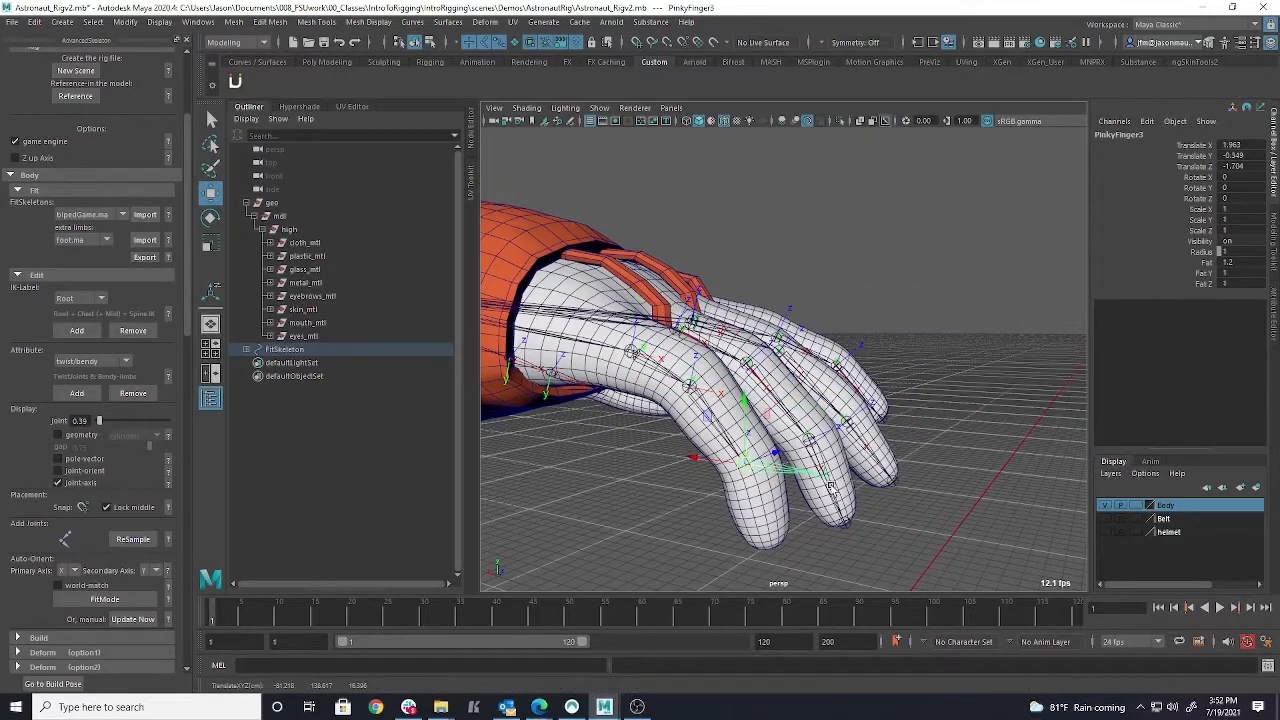
Fit the end of the pinky joint chain into the tip of the little finger and check the neighbouring finger joints.
alt+drag(822, 497, 706, 535)
drag(706, 436, 700, 424)
alt+drag(690, 520, 625, 425)
alt+drag(520, 370, 633, 357)
click(636, 433)
click(708, 347)
alt+drag(708, 347, 722, 288)
click(735, 527)
click(807, 432)
mouse_move(793, 316)
alt+mouse_down()
mouse_move(760, 330)
mouse_move(774, 351)
mouse_move(943, 338)
mouse_move(887, 337)
mouse_move(862, 264)
mouse_move(851, 298)
mouse_move(790, 330)
mouse_move(797, 318)
alt+mouse_up()
click(838, 316)
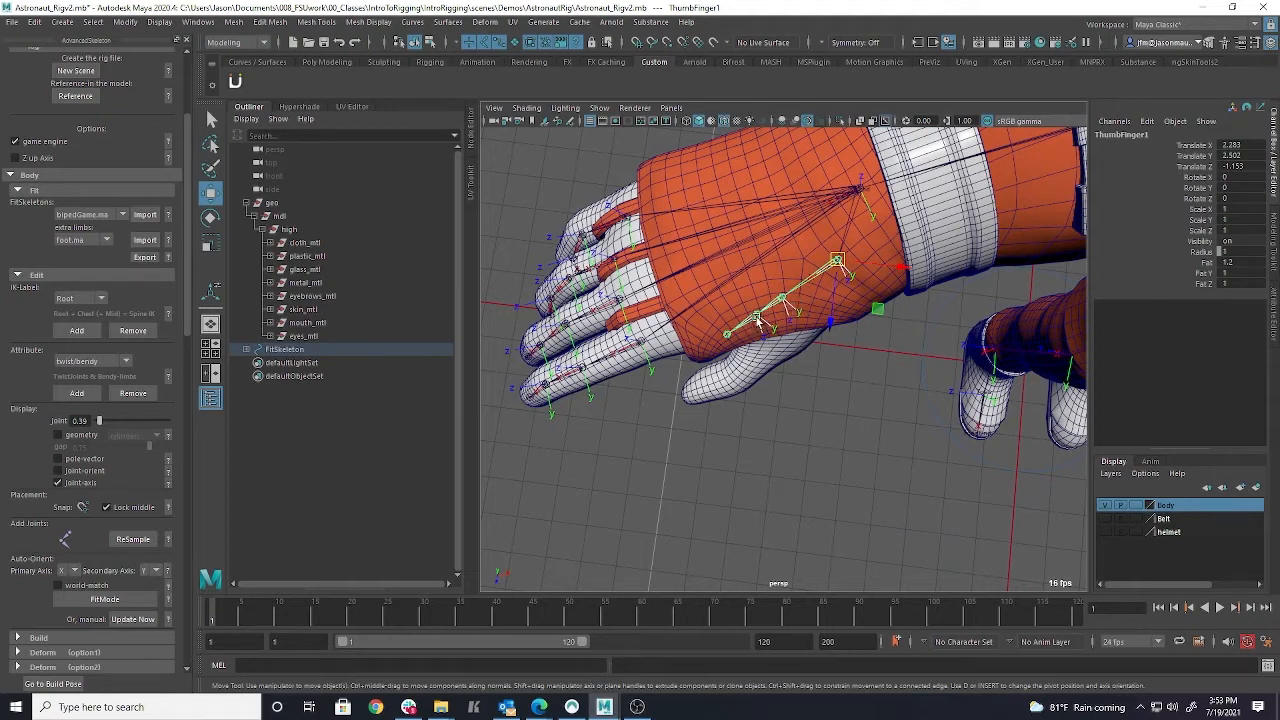
alt+drag(740, 387, 708, 350)
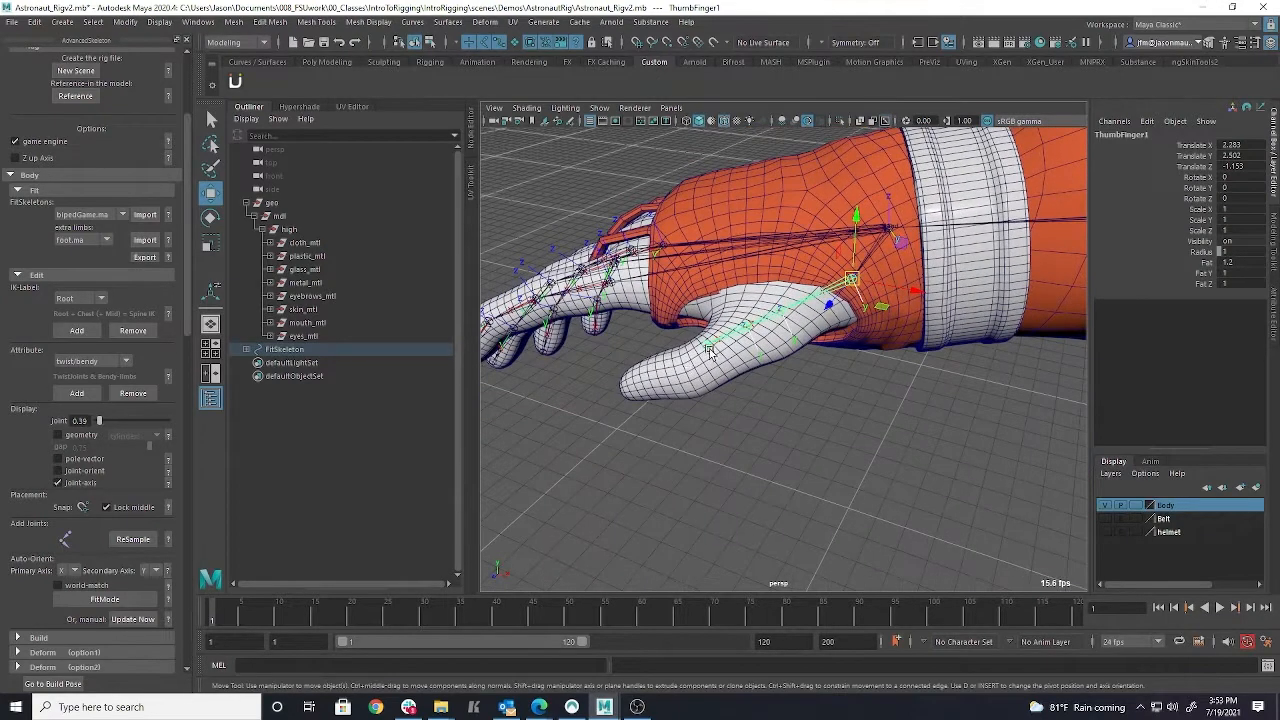
click(754, 333)
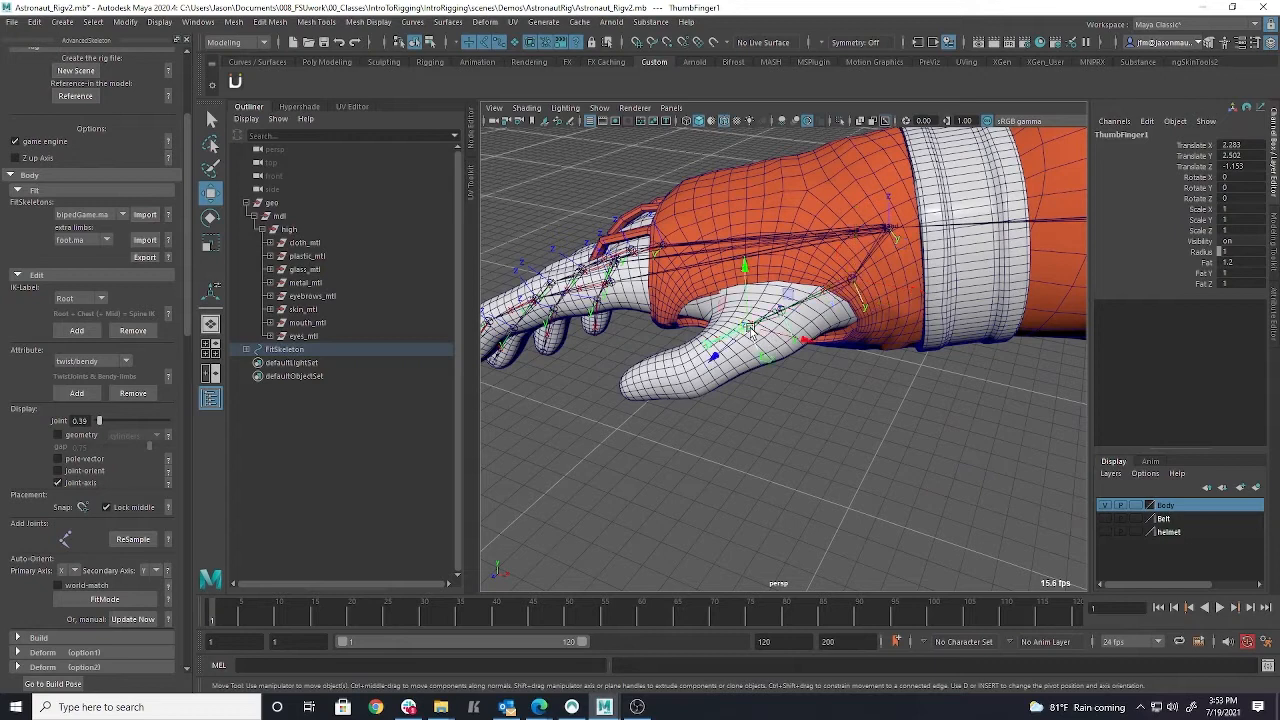
drag(748, 329, 694, 378)
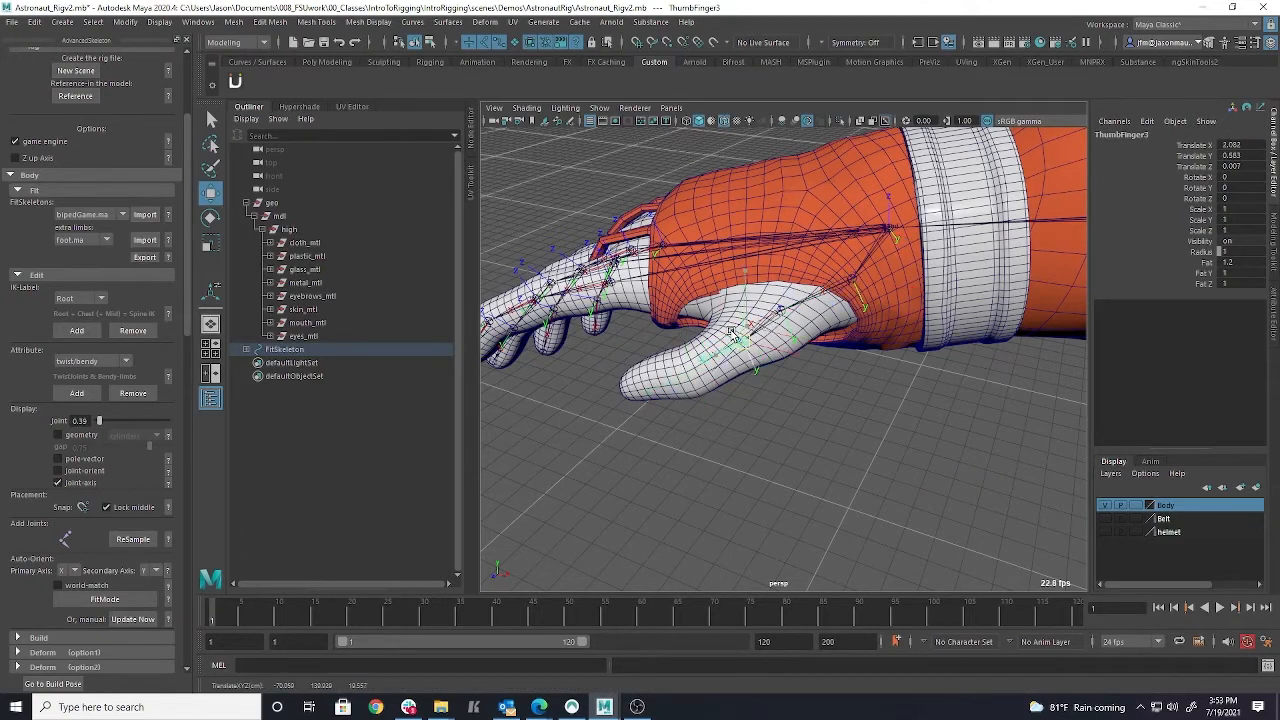
key(ctrl+z)
Reposition ThumbFinger2 in the thumb and move ThumbFinger1 to about Translate X 3.78, Y 2.74 and Z -1.22.
alt+drag(857, 306, 793, 336)
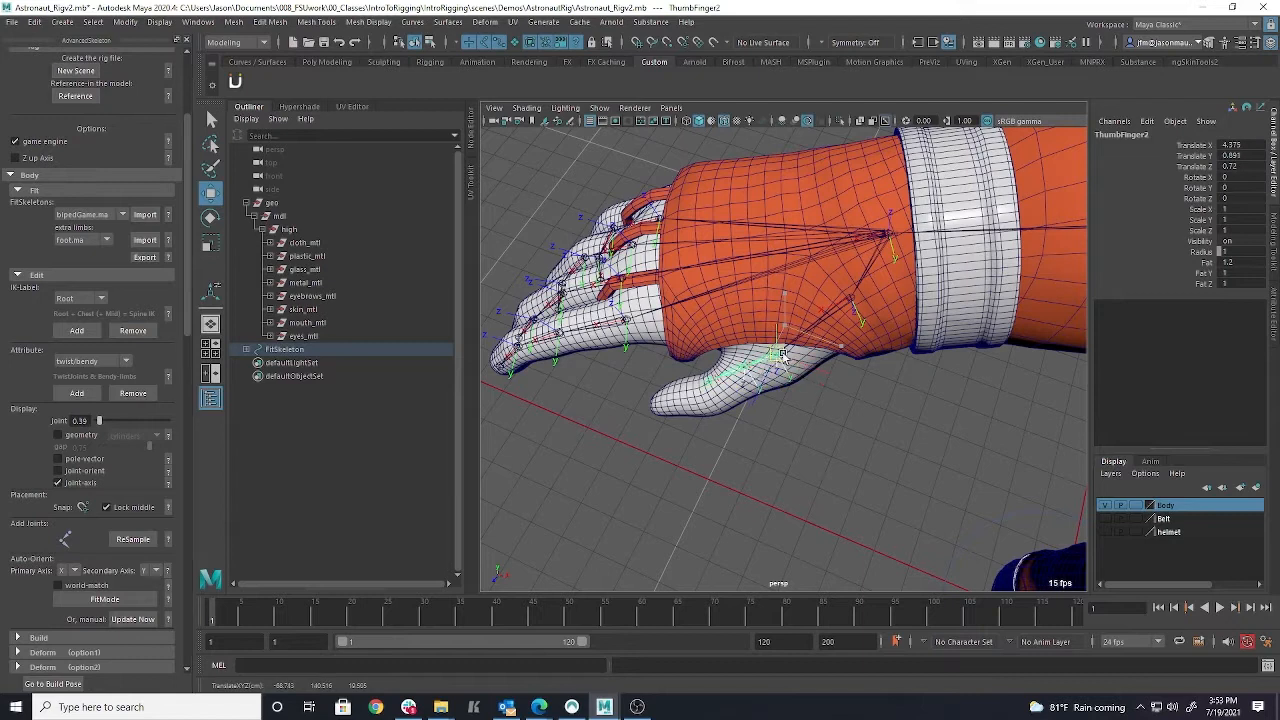
drag(783, 343, 818, 312)
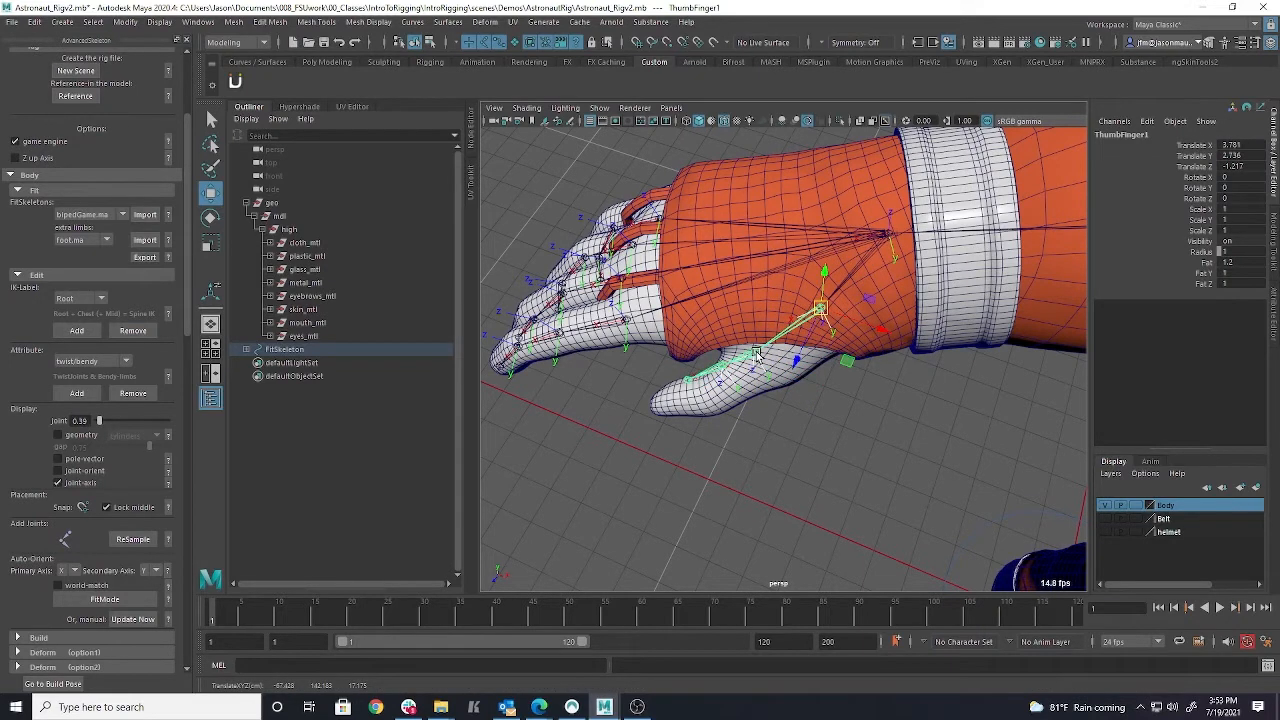
Move the ThumbFinger4 joint out to the tip of the glove's thumb, at about Translate X 3.22.
alt+drag(757, 353, 734, 271)
click(737, 403)
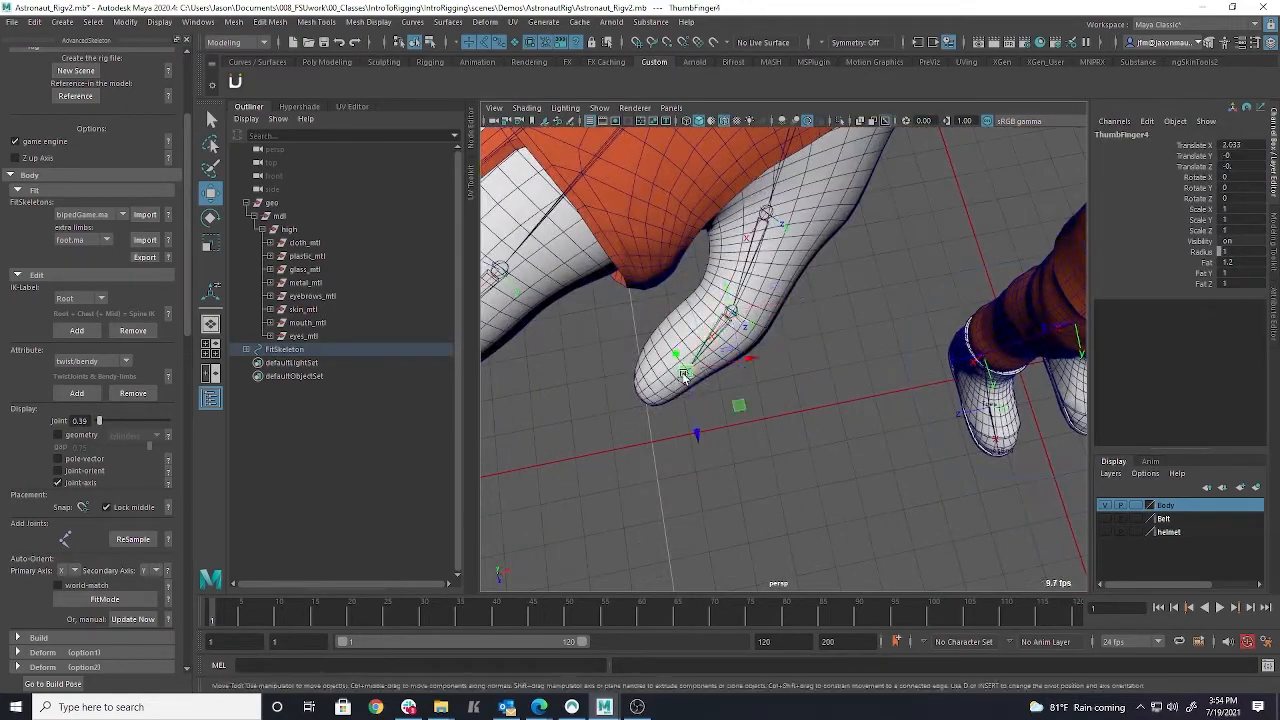
alt+drag(737, 403, 840, 295)
key(f)
drag(660, 355, 695, 375)
Bring the whole astronaut into view and save the scene under its current name.
alt+drag(726, 314, 520, 230)
click(13, 21)
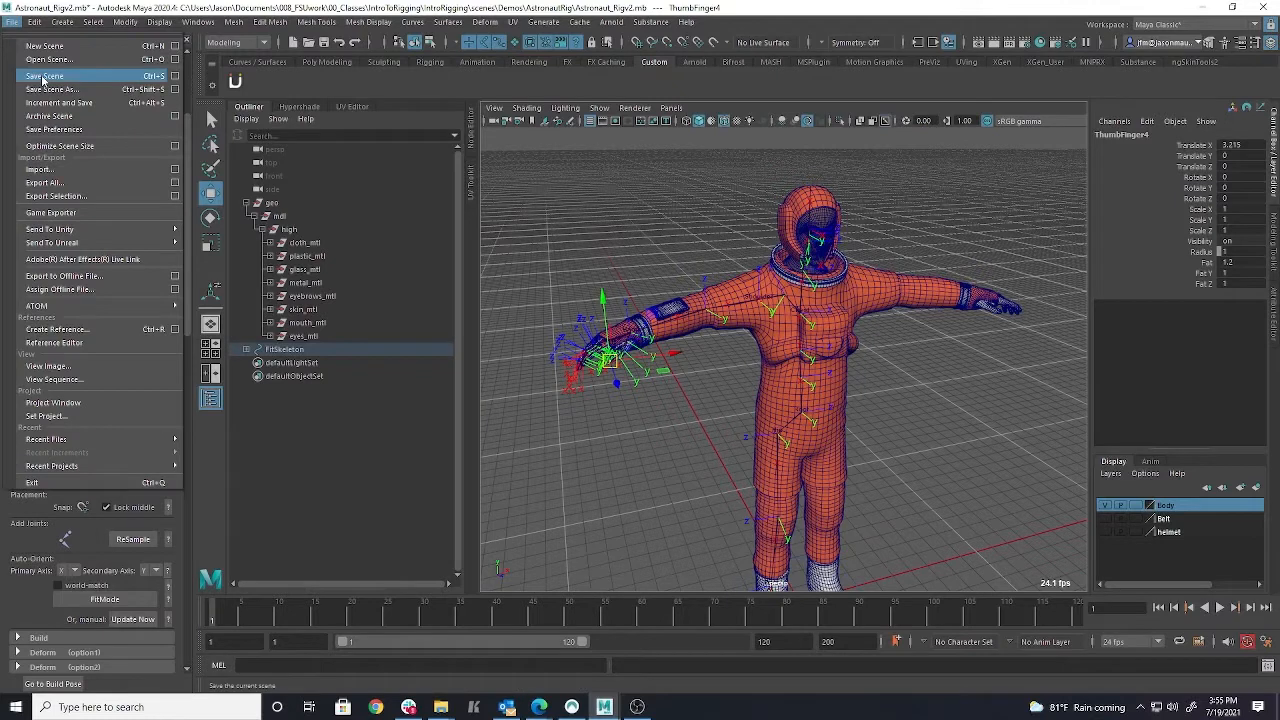
click(44, 75)
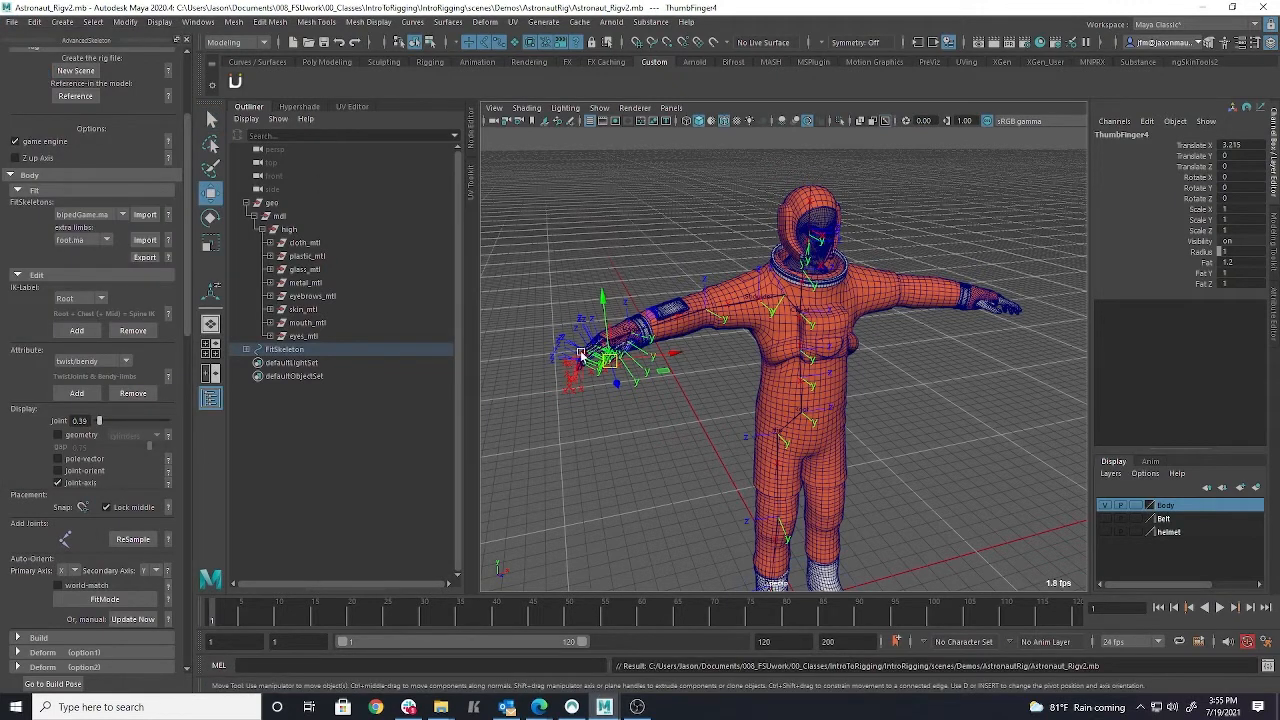
Update the fit skeleton's joint orientations and turn off the joint-axis display.
click(145, 620)
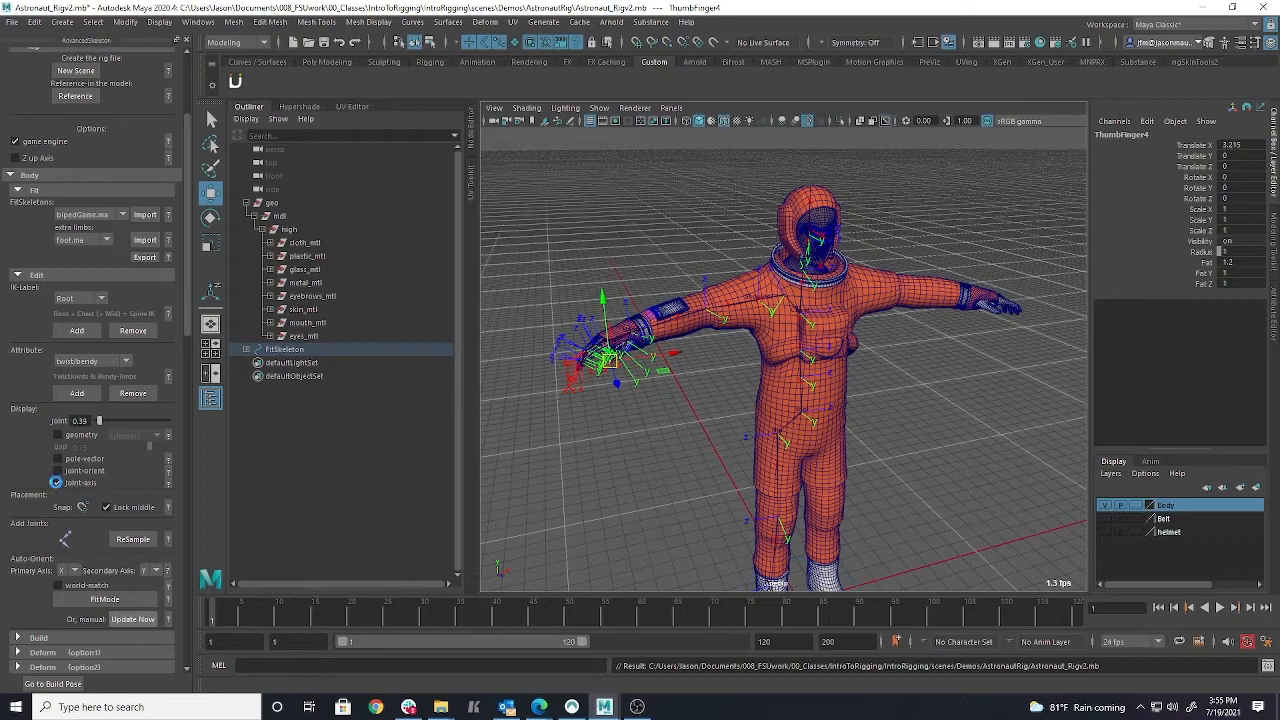
click(57, 483)
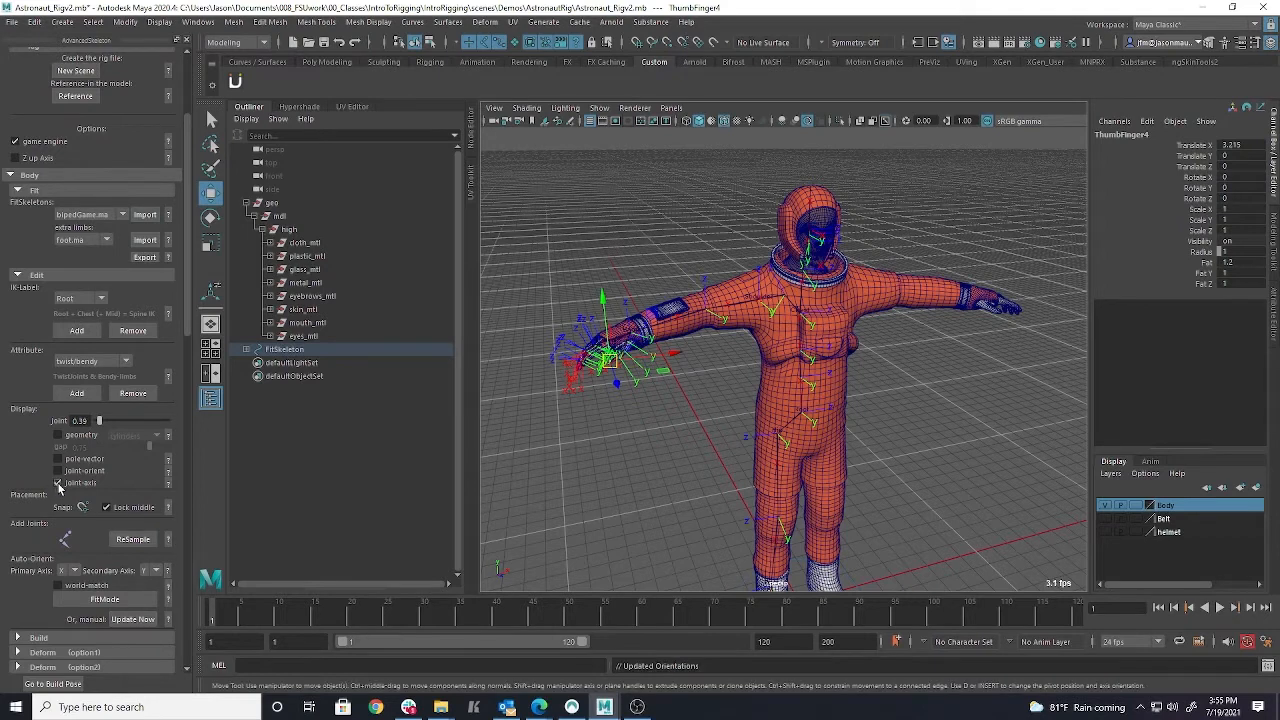
alt+drag(838, 434, 800, 390)
alt+right_drag(800, 390, 642, 414)
Build the AdvancedSkeleton rig from the fit skeleton and turn off the wireframe overlay on the shaded model.
click(40, 638)
scroll(74, 570, down, 5)
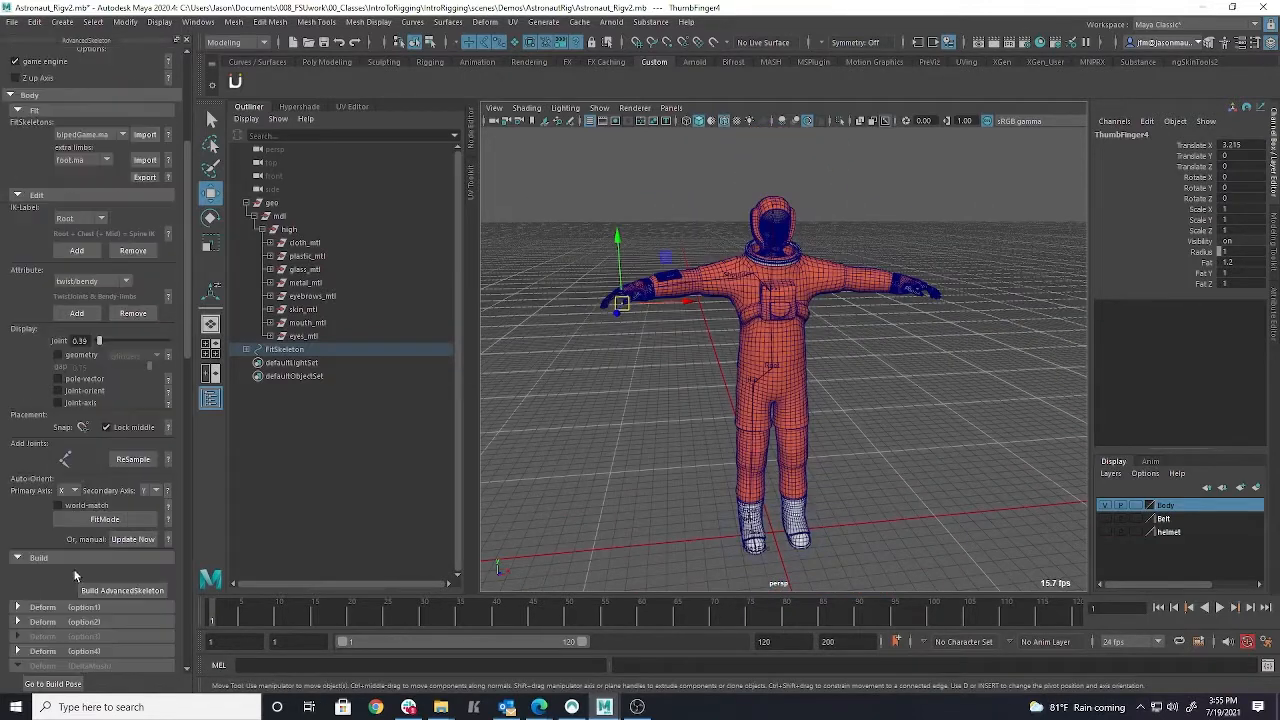
click(127, 469)
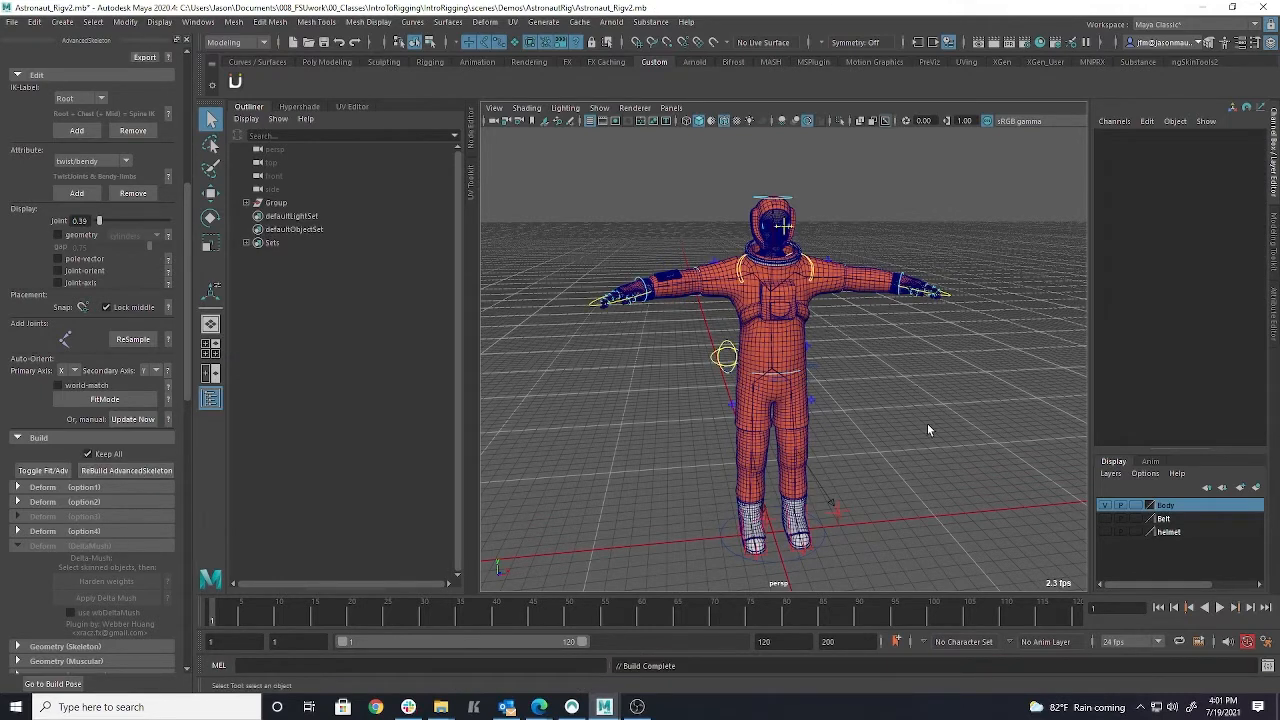
alt+drag(840, 405, 852, 398)
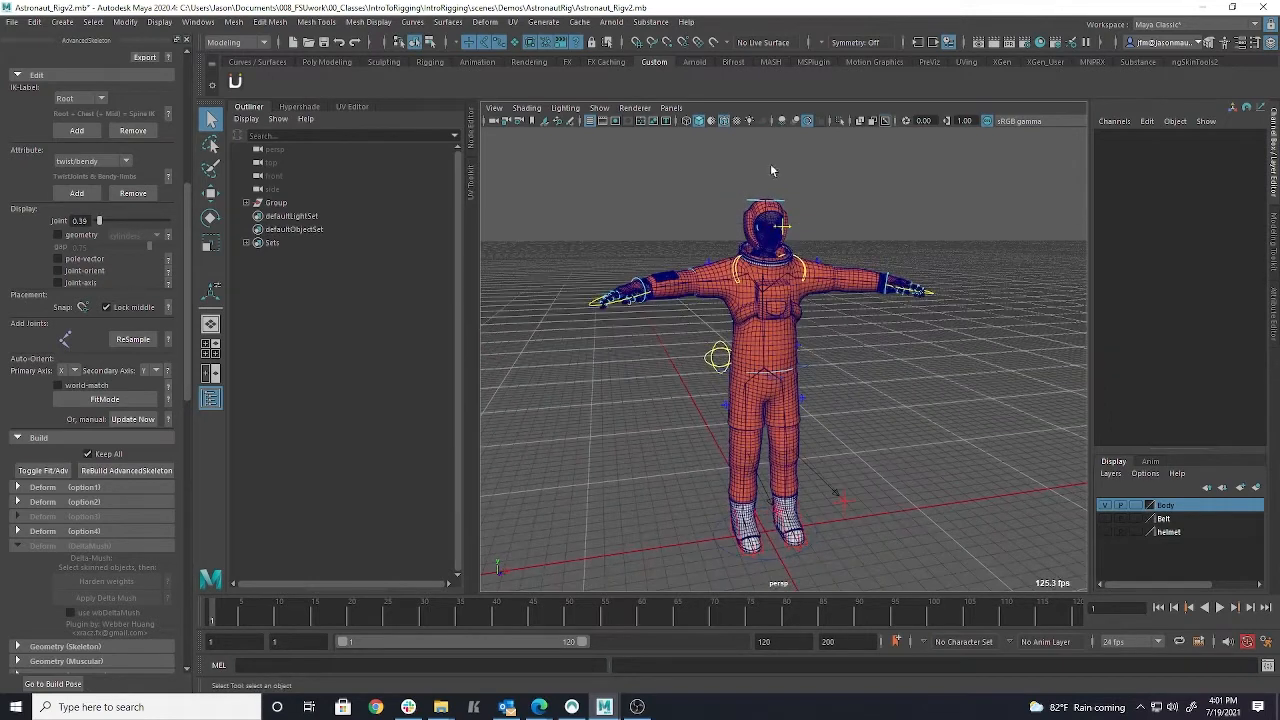
click(724, 122)
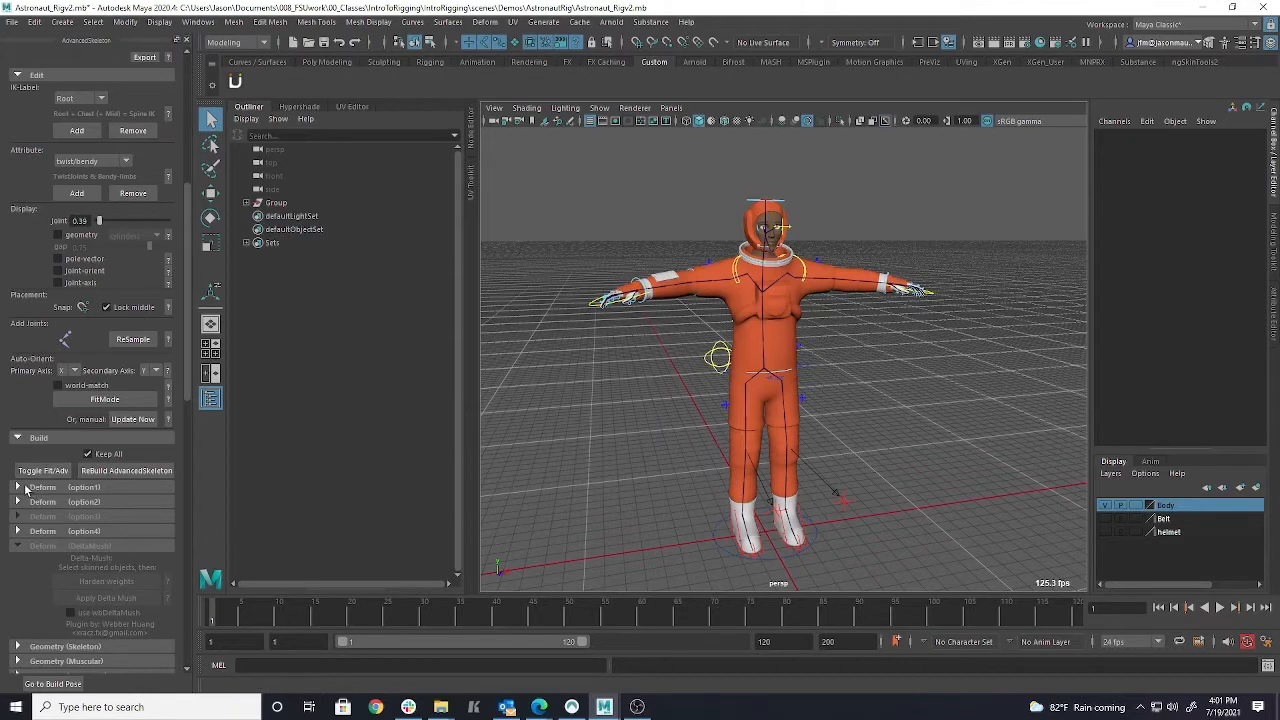
Select all objects in the Body layer and add the rig's deform joints to the selection for skinning.
click(26, 489)
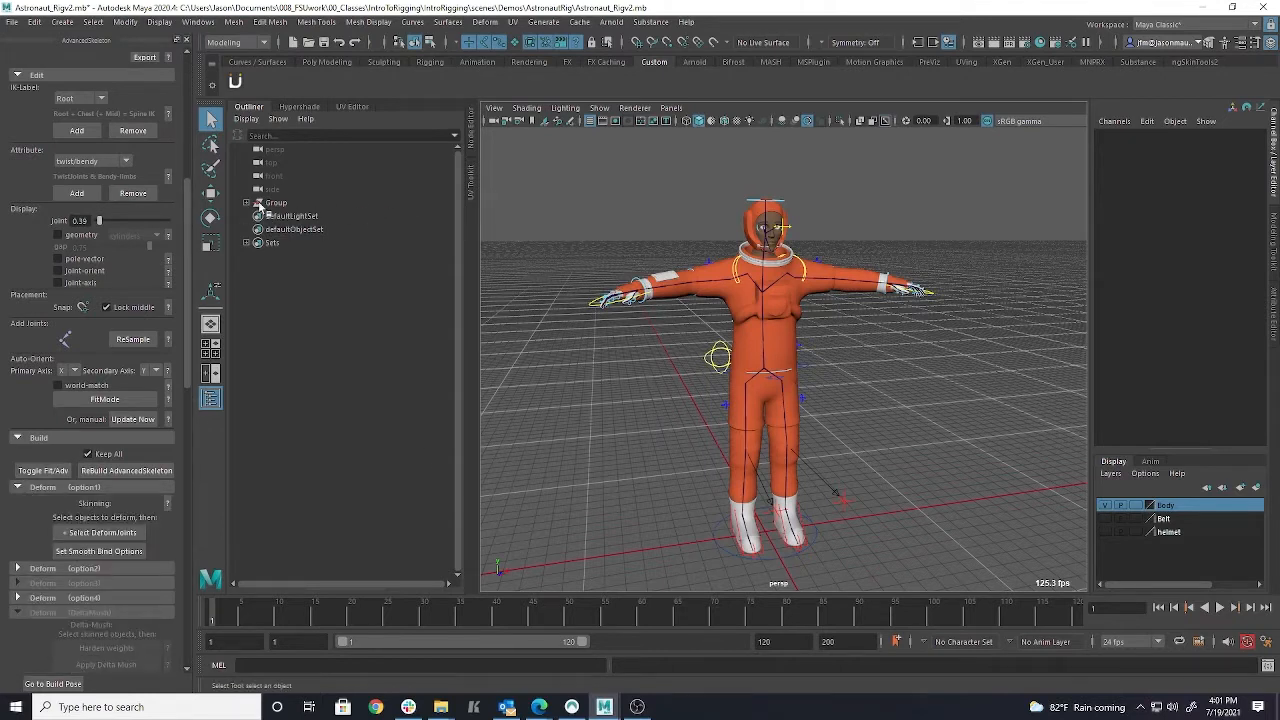
click(245, 203)
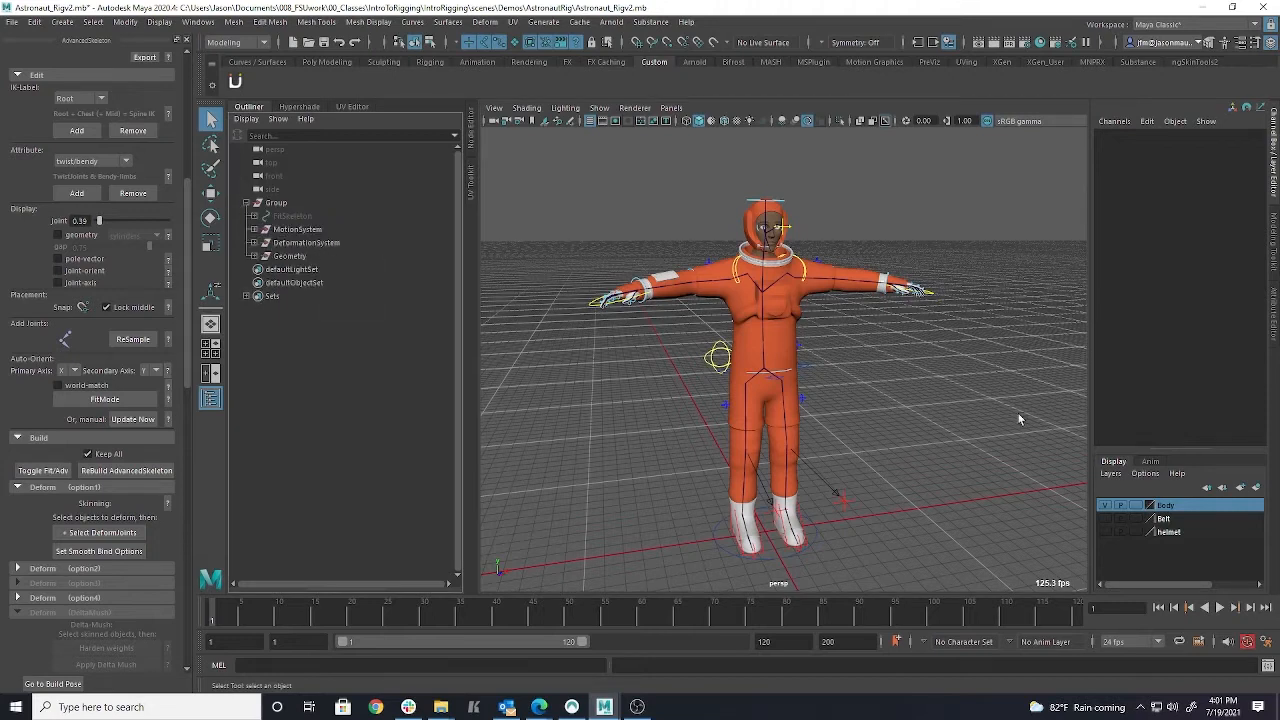
right_click(1168, 508)
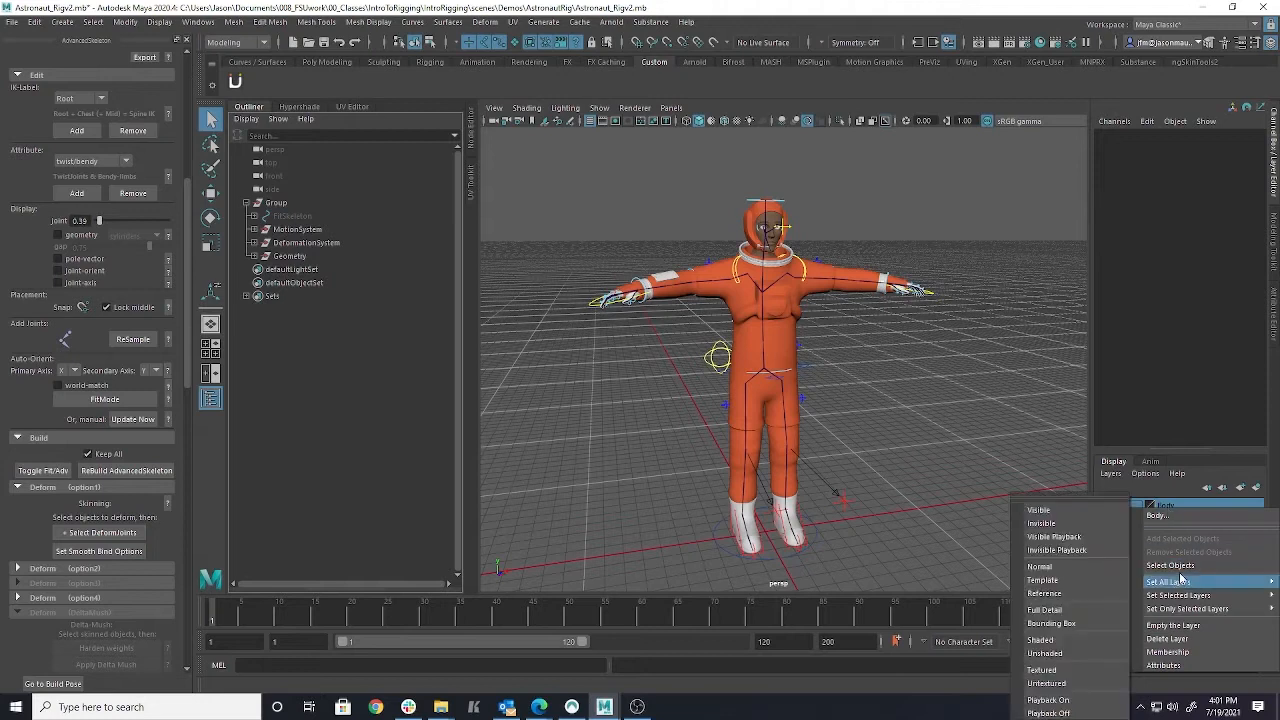
click(1178, 566)
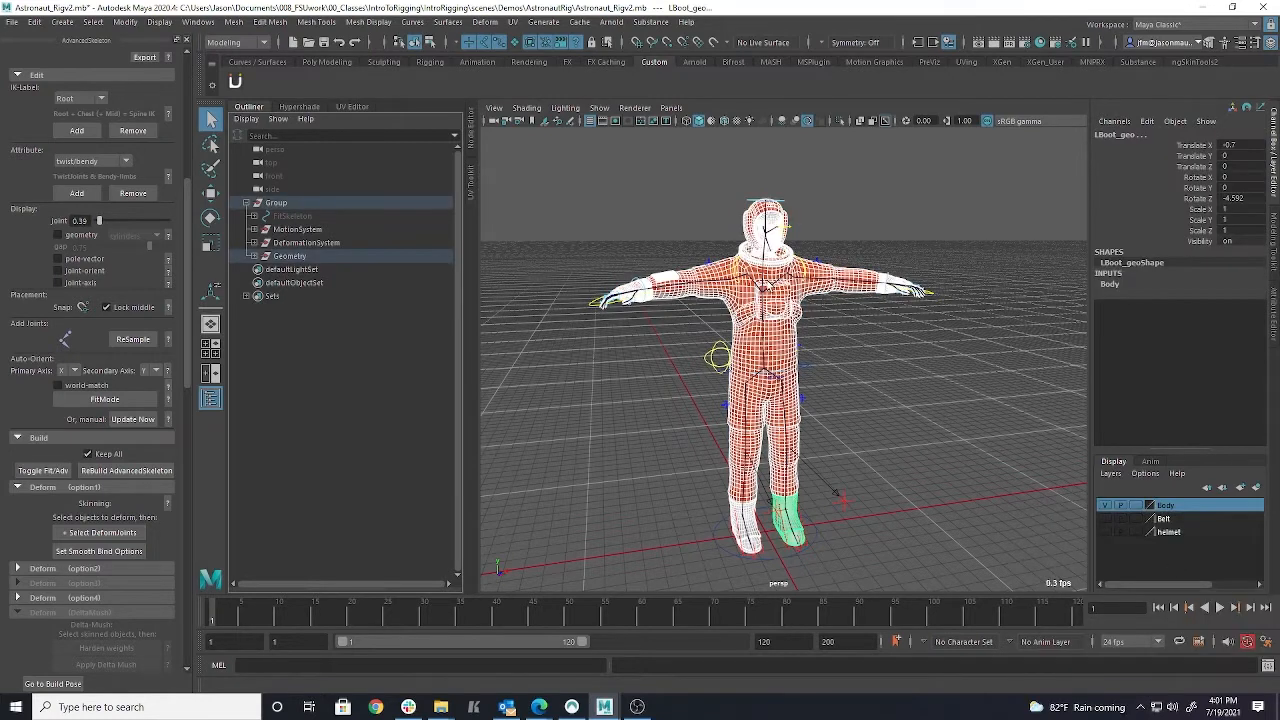
click(133, 537)
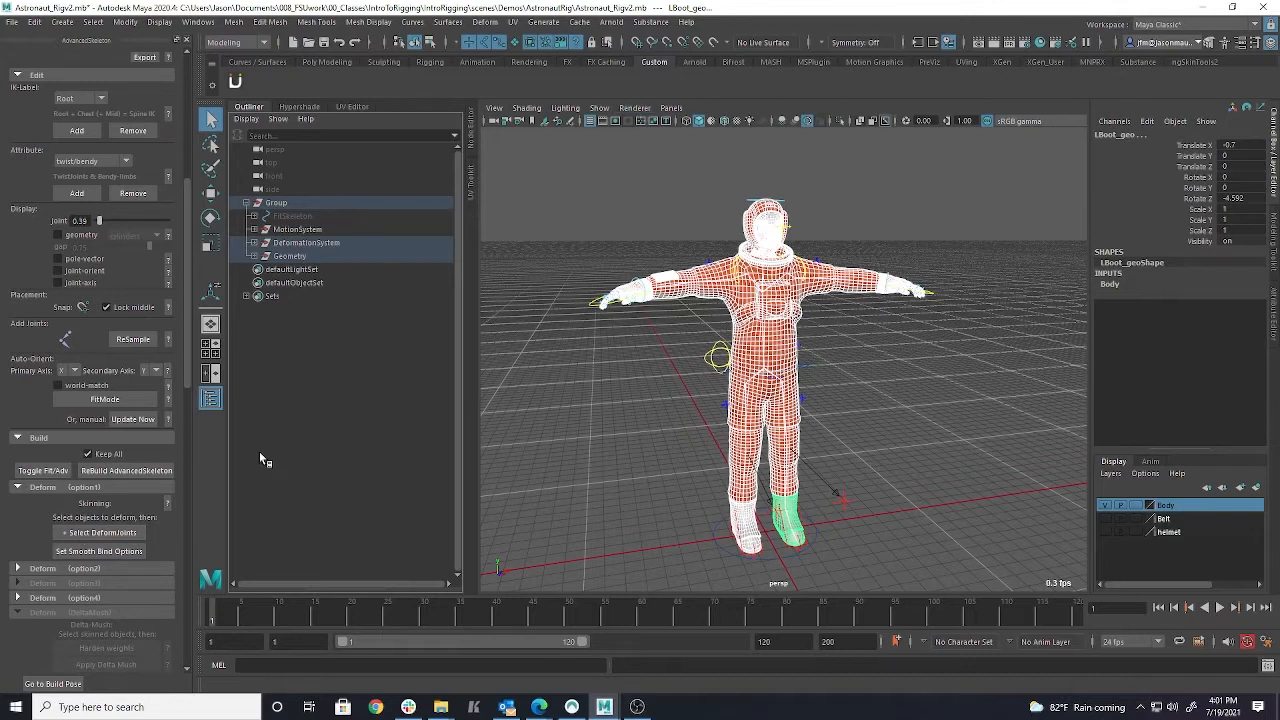
Bind the body meshes to the deform joints using the Geodesic Voxel bind method and Dual quaternion skinning.
click(99, 551)
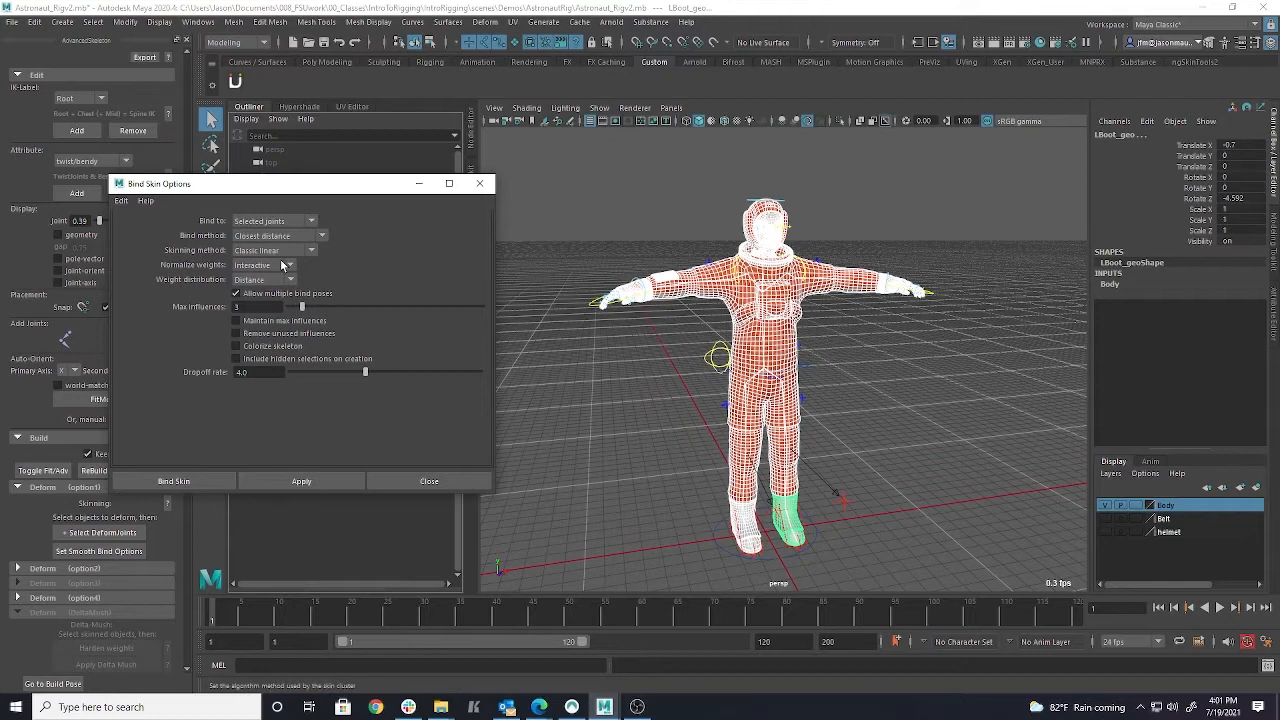
click(304, 251)
click(290, 266)
click(310, 236)
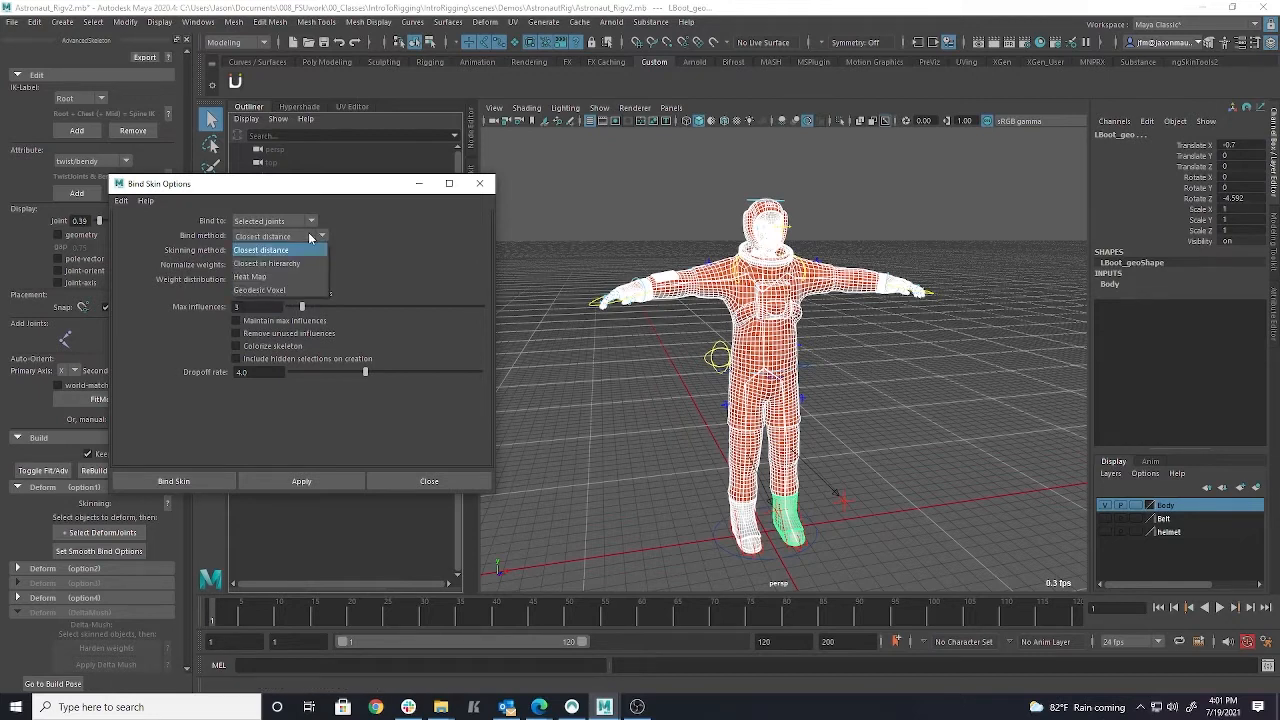
click(292, 289)
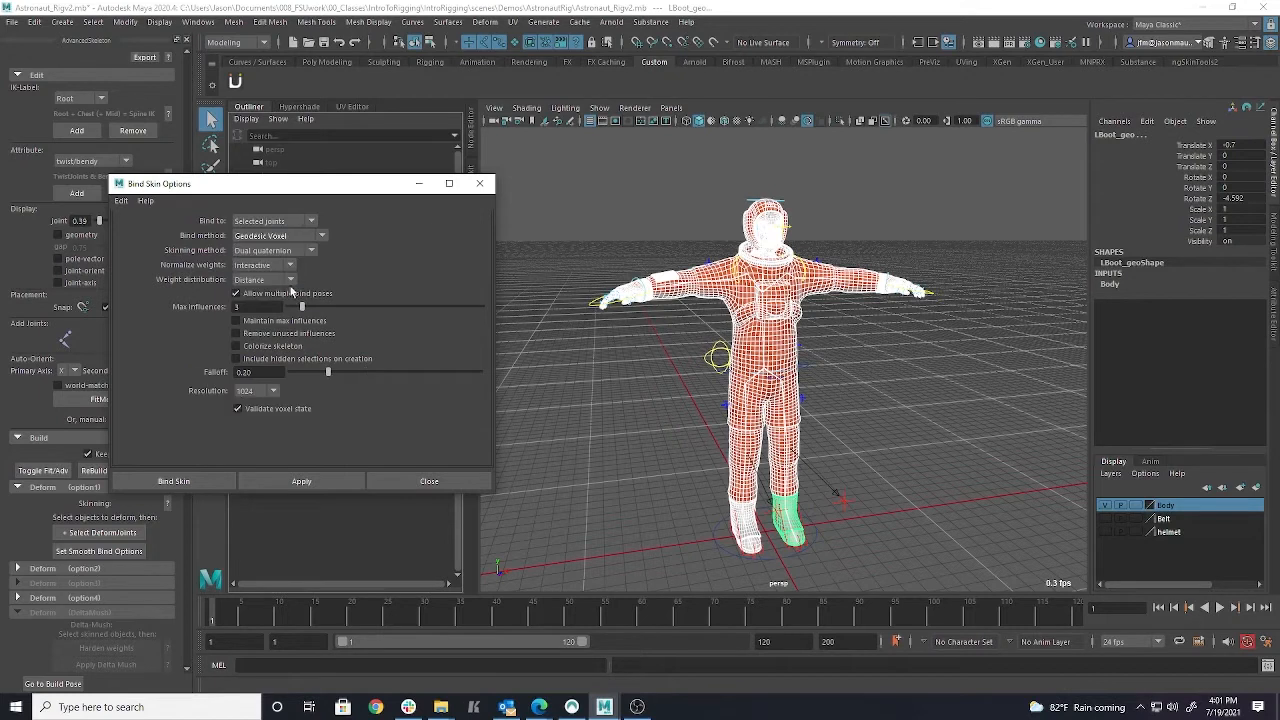
click(255, 391)
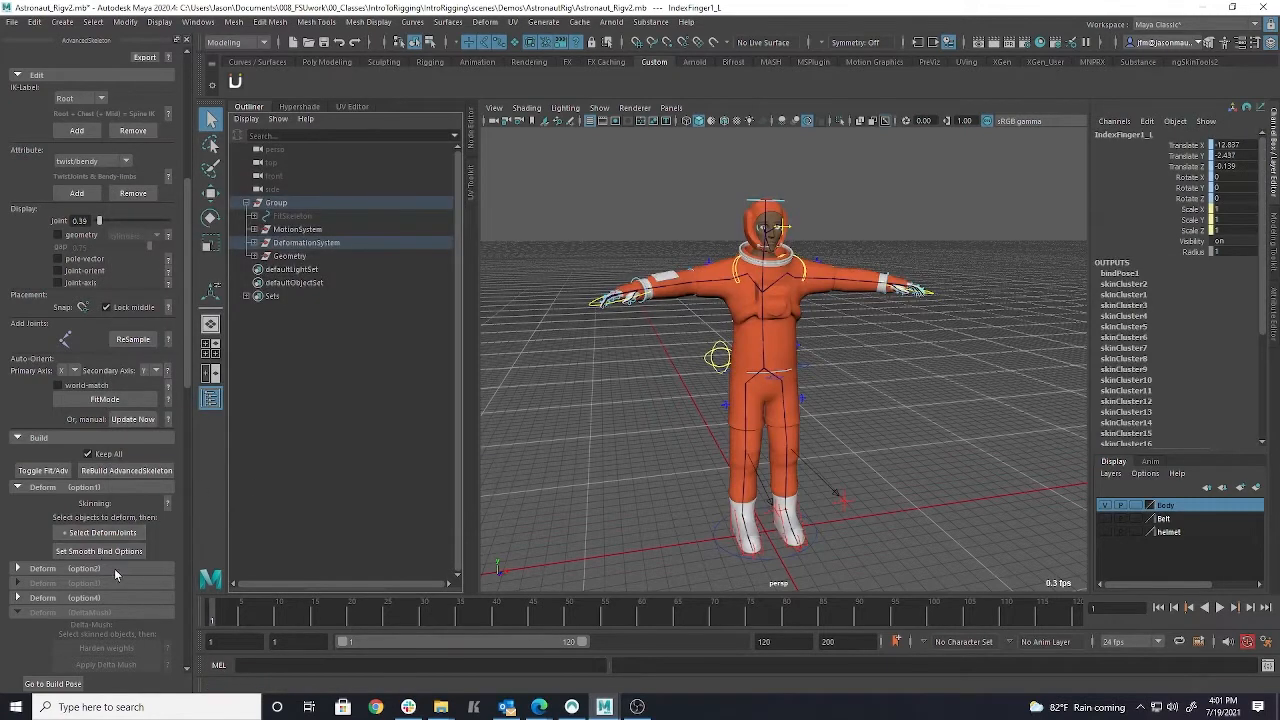
Preview the walk_male cycle on the bound astronaut with WalkDesigner, inspect the deformation, and cancel the walk.
scroll(102, 566, down, 10)
click(100, 376)
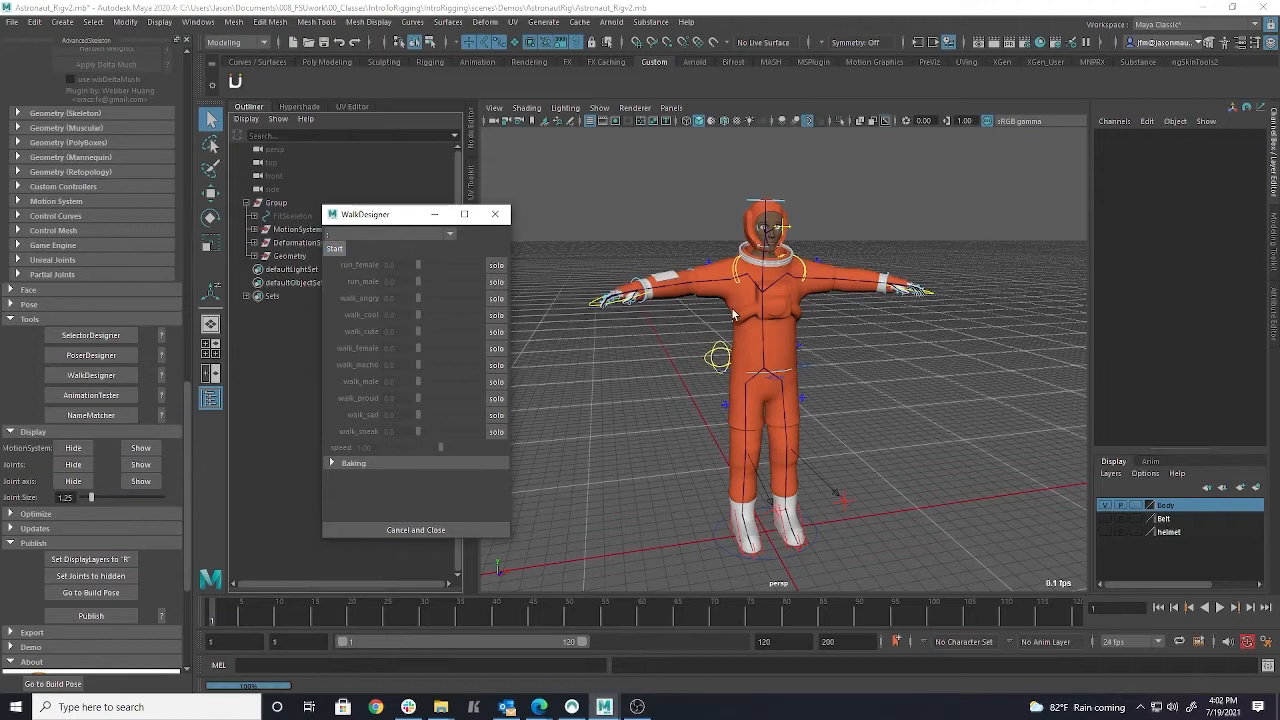
alt+drag(733, 315, 862, 400)
scroll(862, 400, up, 5)
drag(322, 614, 745, 625)
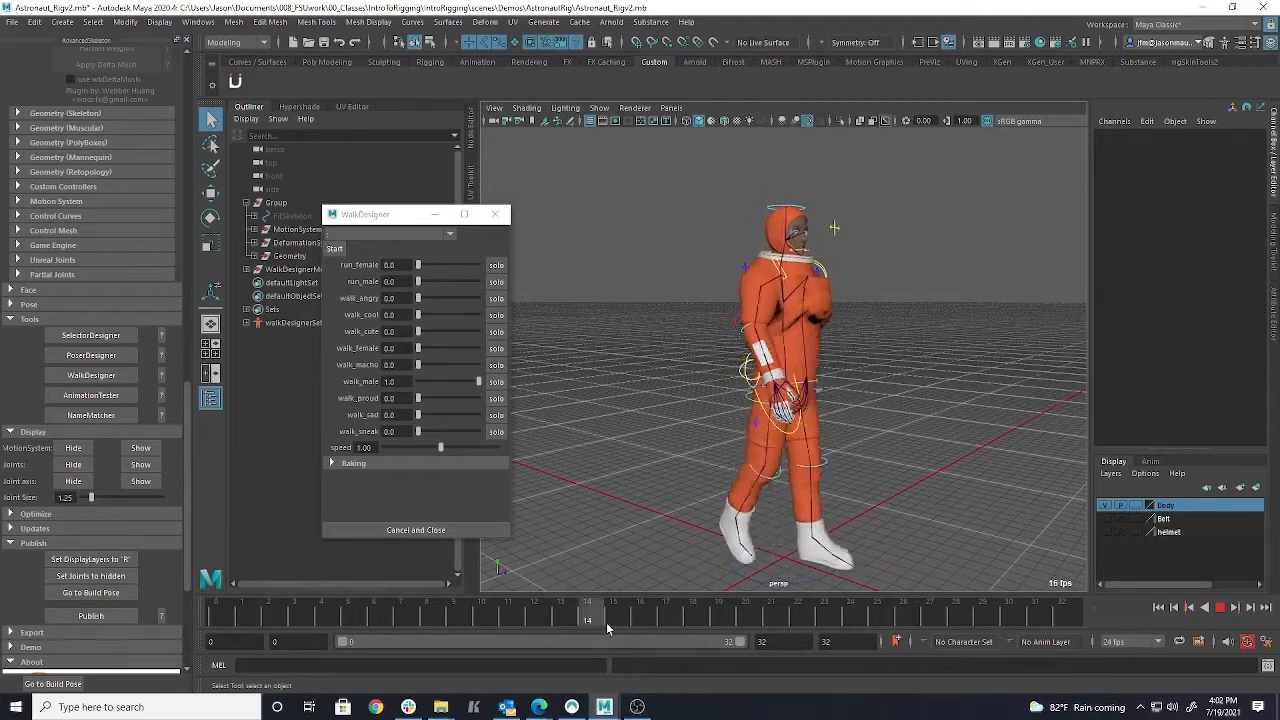
click(386, 529)
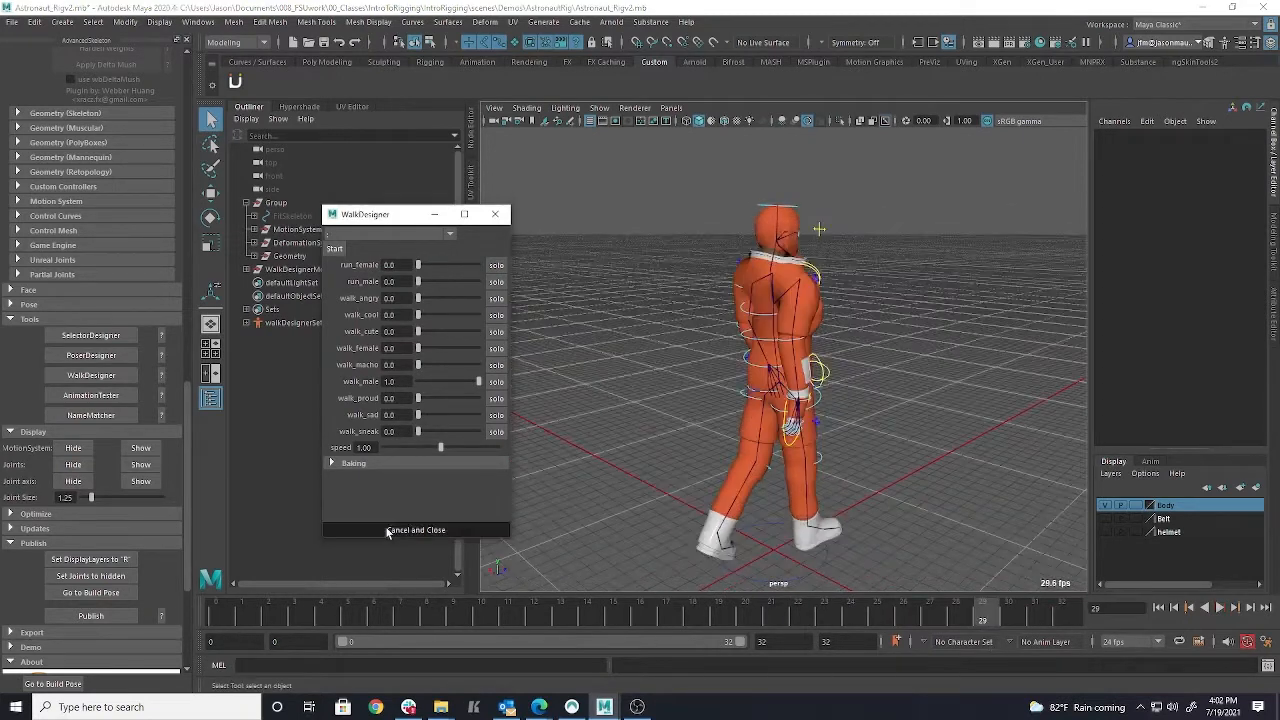
Test the arm deformation by rotating the arm's FK controls and undo each rotation.
scroll(745, 351, up, 3)
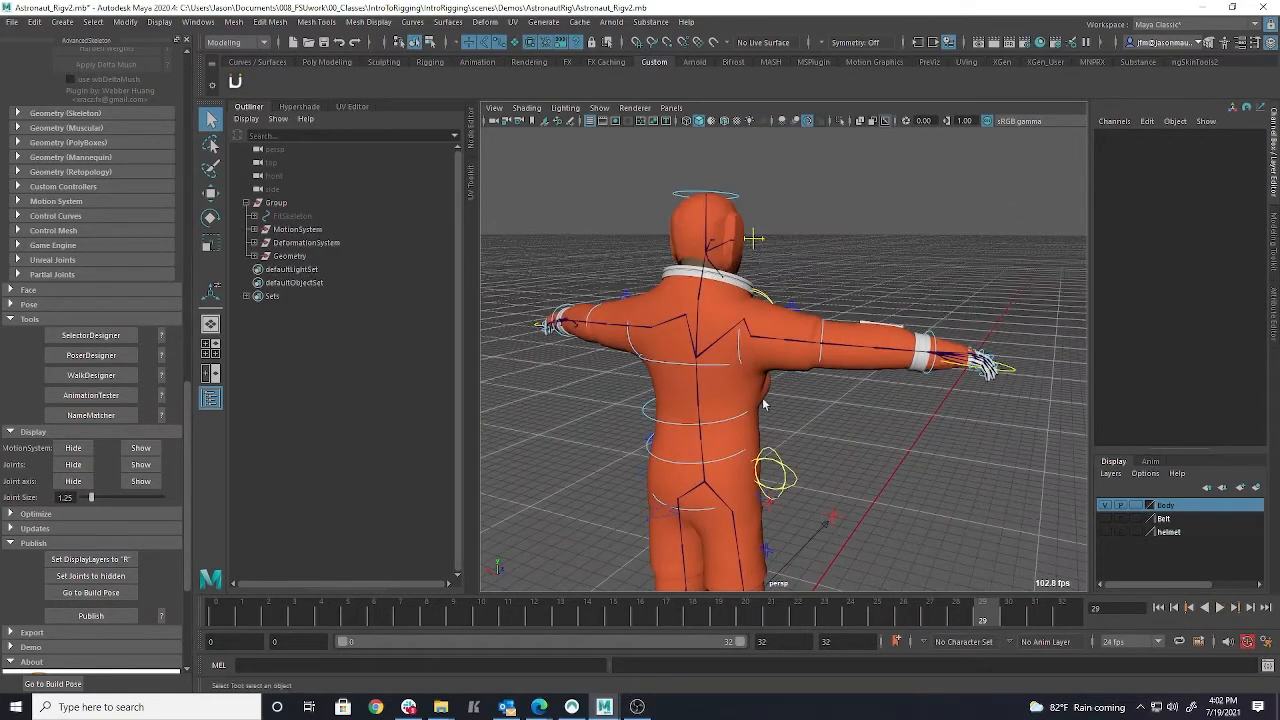
click(742, 359)
key(e)
key(q)
click(794, 364)
key(w)
click(803, 308)
key(e)
drag(807, 318, 829, 415)
key(ctrl+z)
click(829, 416)
drag(845, 468, 868, 410)
key(ctrl+z)
Test the right wrist deformation by twisting the FK wrist control about 123 degrees in X, and undo the rotation.
alt+drag(806, 437, 882, 422)
alt+right_drag(882, 422, 995, 438)
alt+middle_drag(995, 438, 898, 395)
alt+drag(898, 395, 892, 380)
click(878, 310)
drag(882, 302, 866, 423)
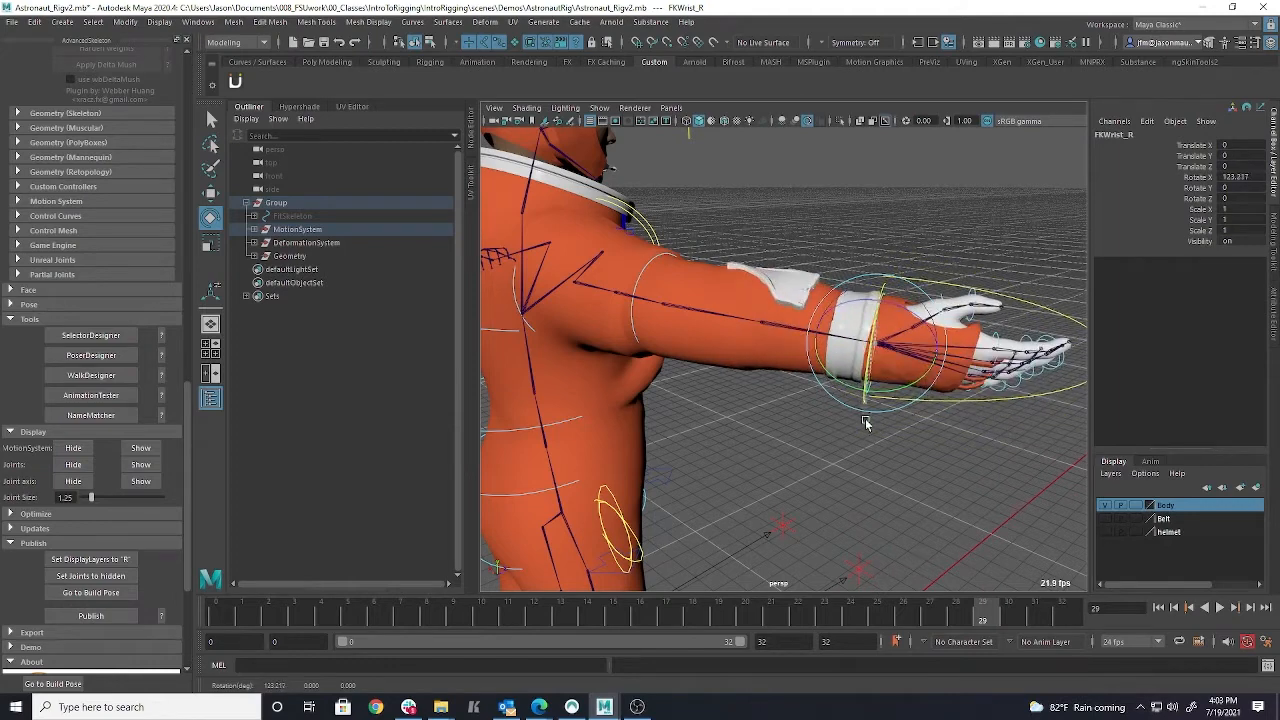
alt+drag(781, 290, 853, 248)
key(ctrl+z)
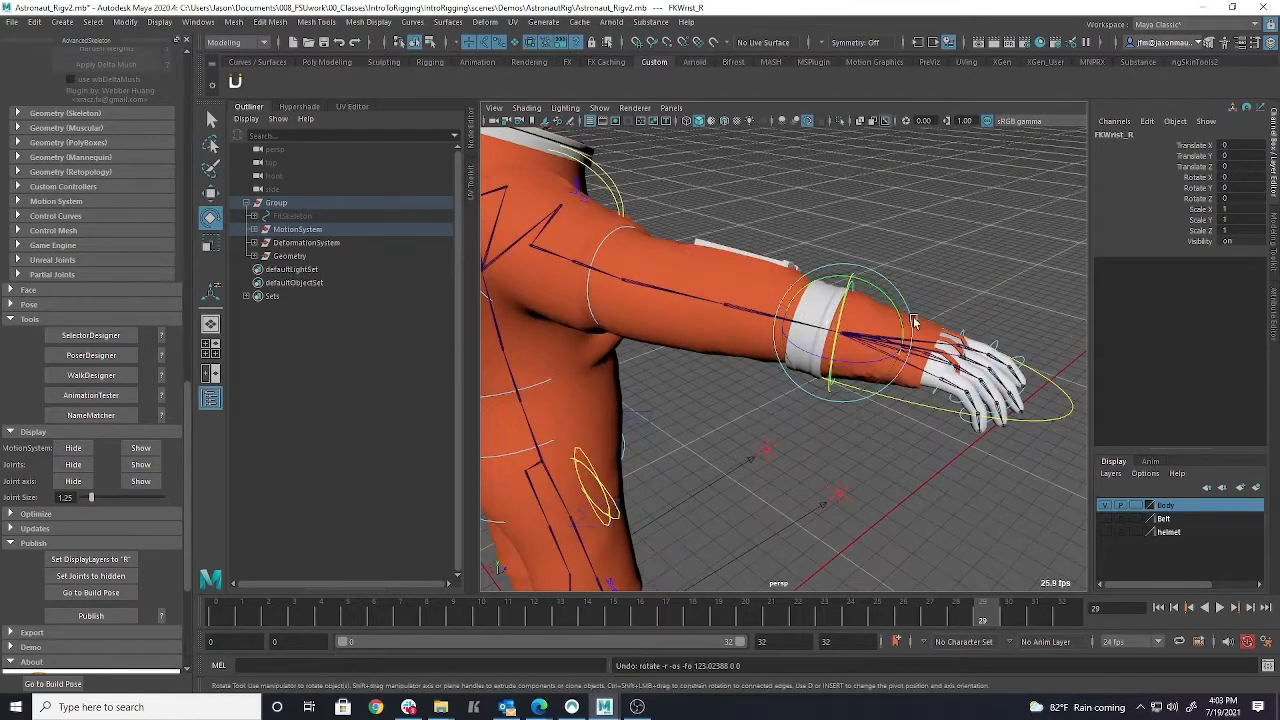
Test the right hand's finger and thumb curls with the Fingers_R control and return the rig to its build pose.
scroll(853, 248, up, 3)
alt+drag(900, 290, 940, 313)
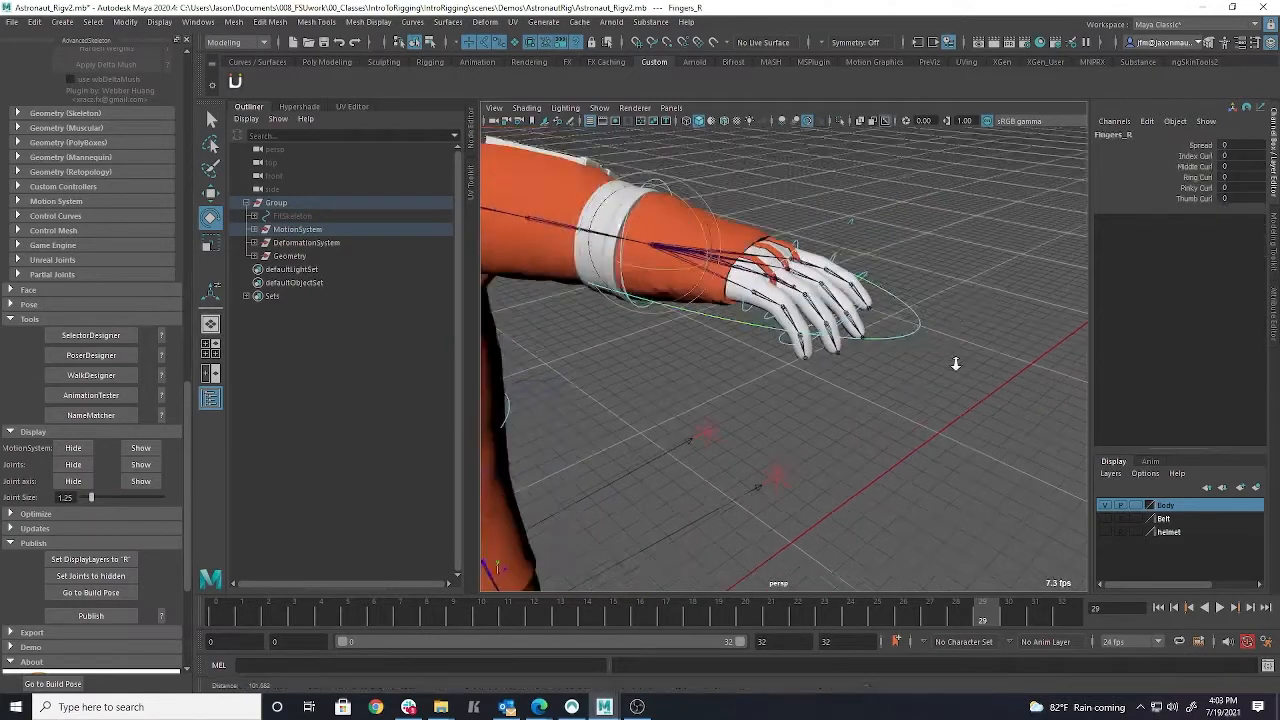
middle_drag(880, 289, 911, 289)
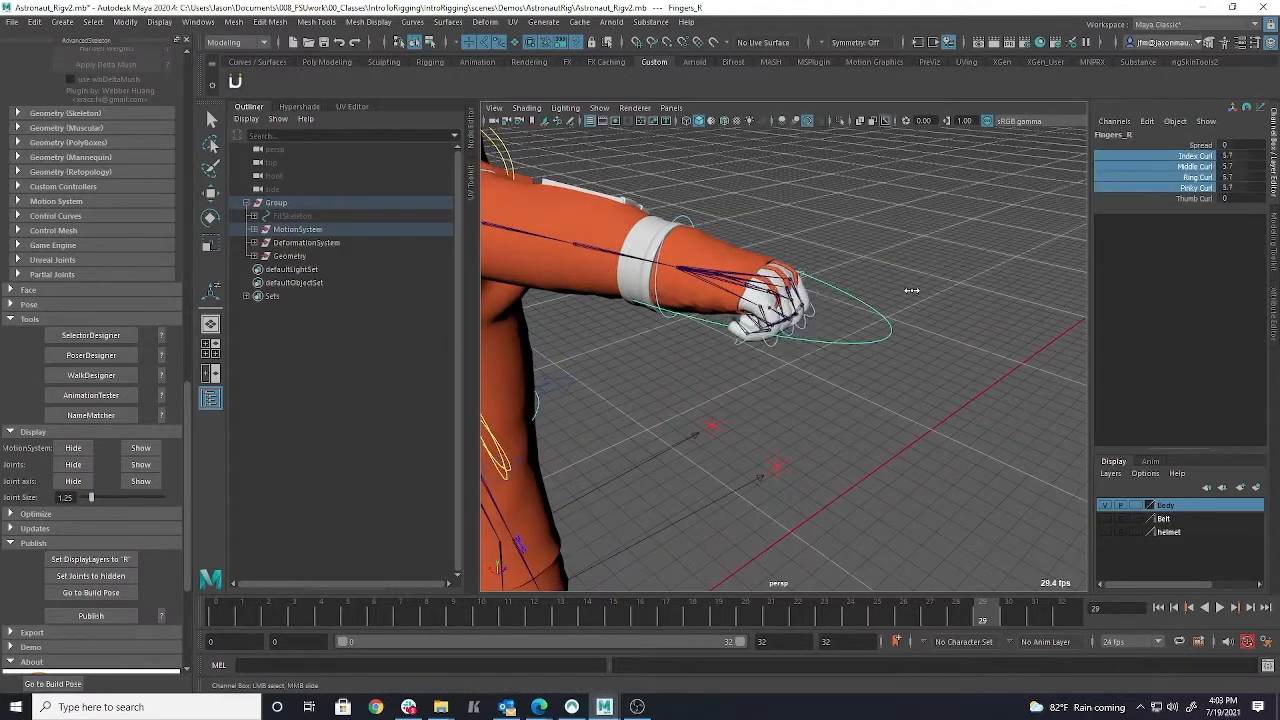
alt+drag(911, 289, 742, 345)
middle_drag(744, 281, 832, 300)
key(ctrl+z)
key(ctrl+z)
click(1200, 145)
key(ctrl+z)
click(1194, 198)
middle_drag(840, 400, 866, 400)
mouse_move(866, 420)
alt+mouse_down()
mouse_move(822, 350)
mouse_move(817, 424)
mouse_move(874, 417)
alt+mouse_up()
scroll(874, 417, down, 5)
click(62, 685)
Test the upper-body deformation by rotating one of its controls and undo the rotation.
alt+middle_drag(1040, 340, 800, 350)
alt+drag(800, 350, 843, 392)
click(851, 200)
key(e)
drag(845, 250, 897, 297)
key(ctrl+z)
Try rotating the left foot's IK control to check the boot deformation, and undo the rotation.
scroll(897, 297, down, 4)
alt+middle_drag(880, 480, 863, 64)
click(848, 428)
drag(812, 420, 830, 355)
alt+drag(900, 330, 693, 393)
key(ctrl+z)
Test the knee and hip deformation by lifting the left leg's IK control forward and out to the side, and undo the moves.
scroll(634, 326, down, 4)
key(w)
drag(810, 398, 740, 301)
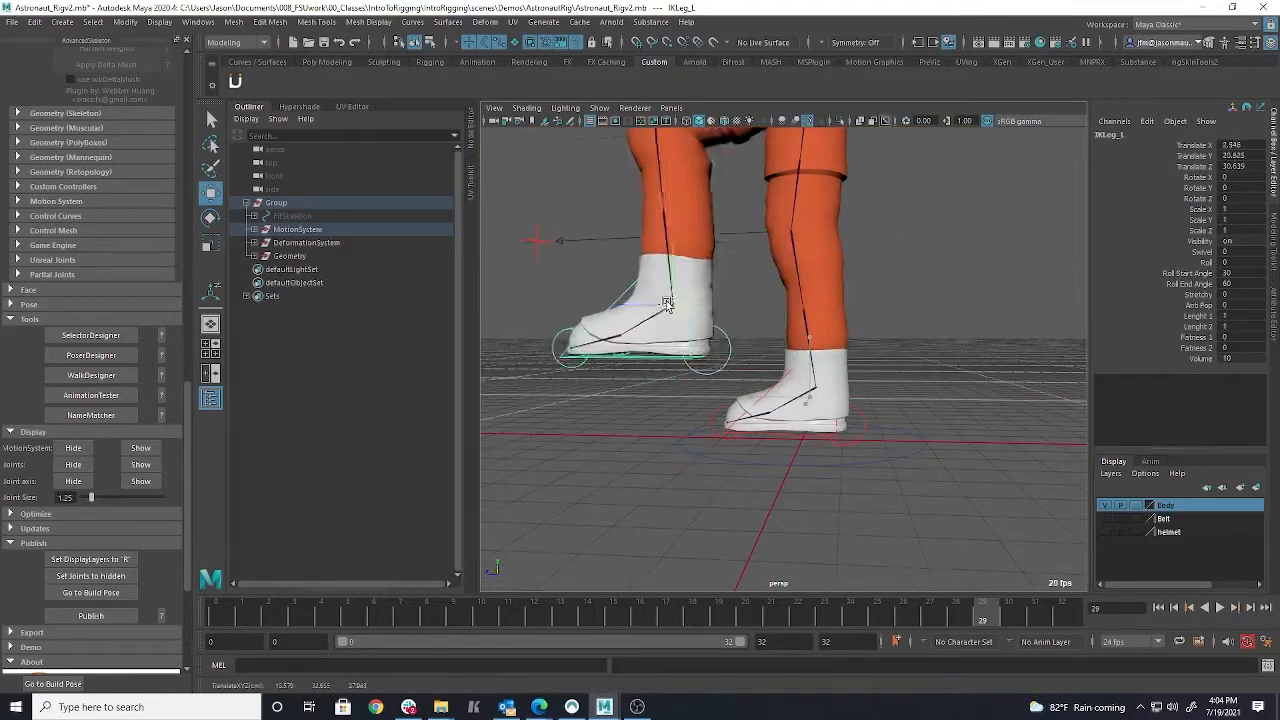
alt+middle_drag(740, 301, 720, 500)
drag(708, 528, 725, 455)
alt+drag(900, 420, 720, 425)
drag(814, 472, 635, 396)
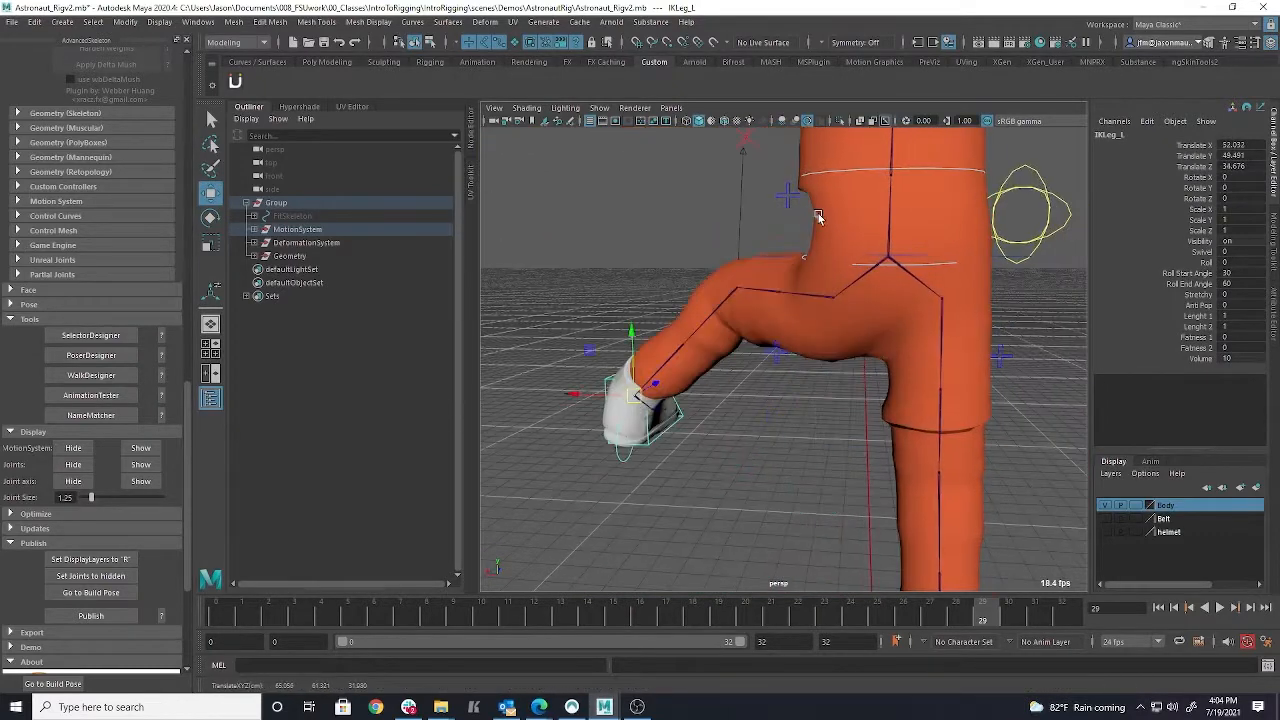
alt+drag(818, 217, 989, 375)
key(ctrl+z)
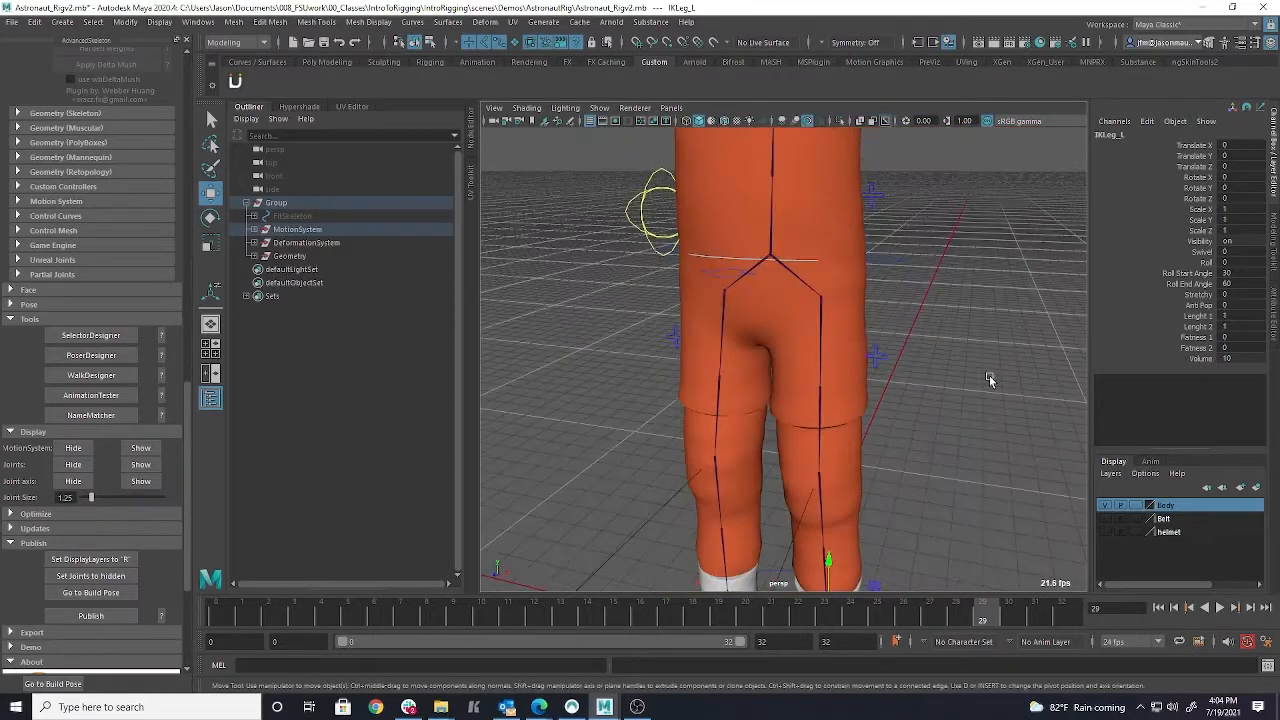
right_click(1176, 511)
click(1183, 536)
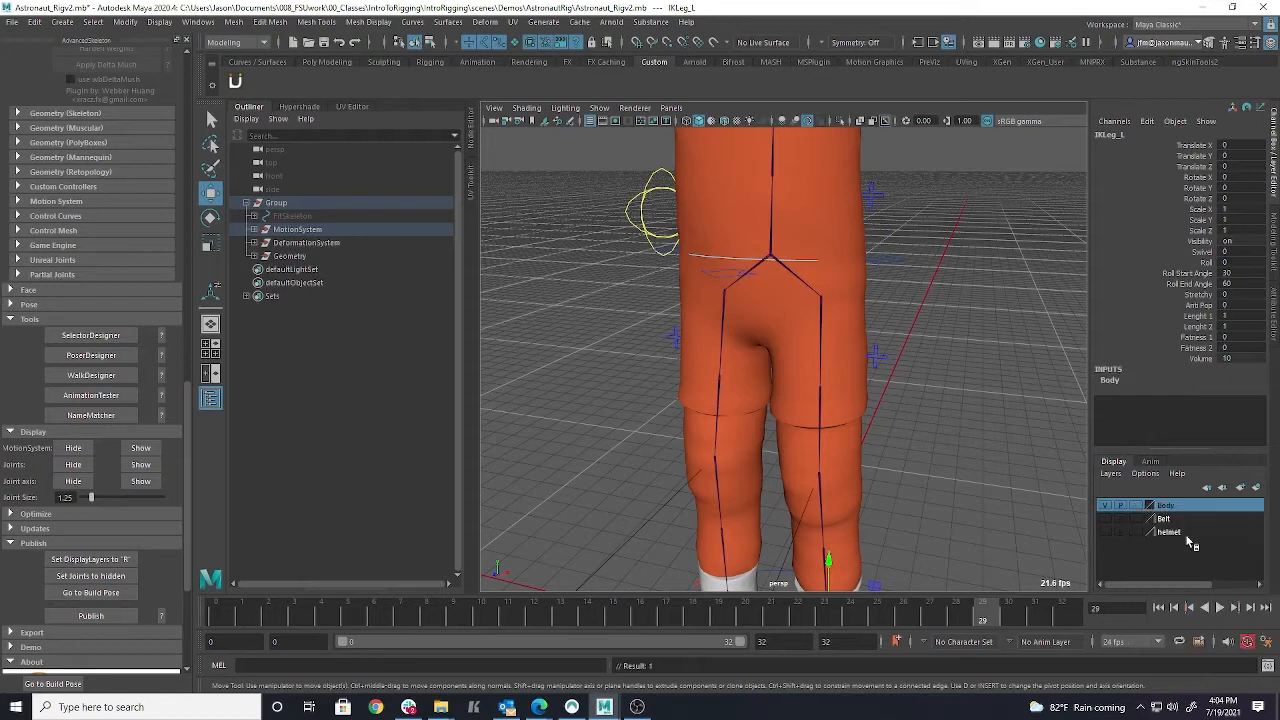
key(ctrl+z)
Select all objects in the Body layer and unbind their skin using the Rigging menu set.
right_click(1176, 511)
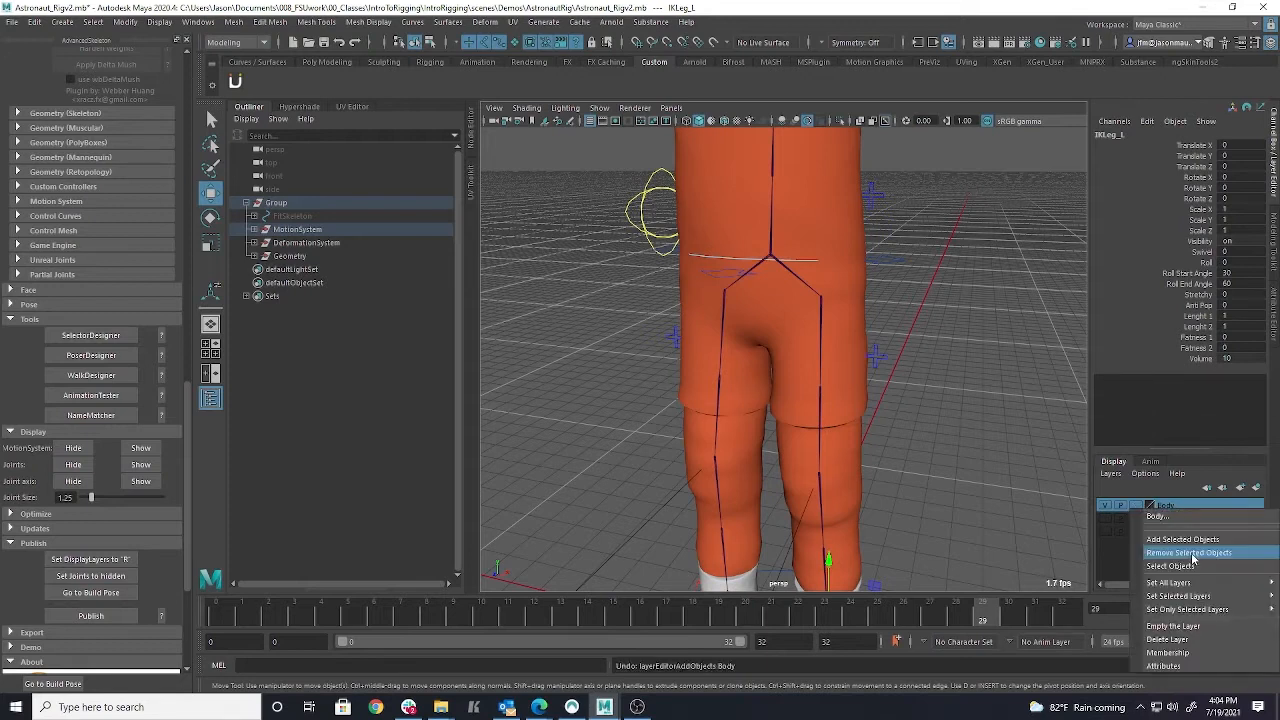
click(1190, 567)
key(f)
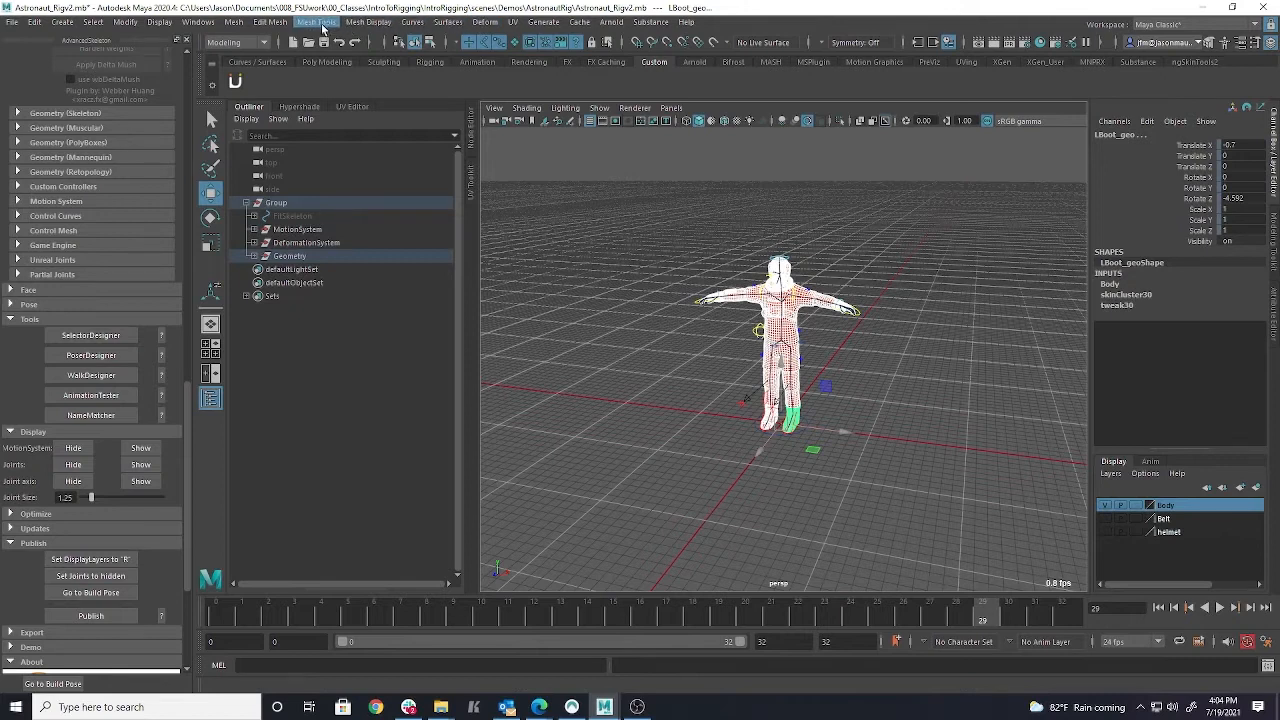
click(236, 42)
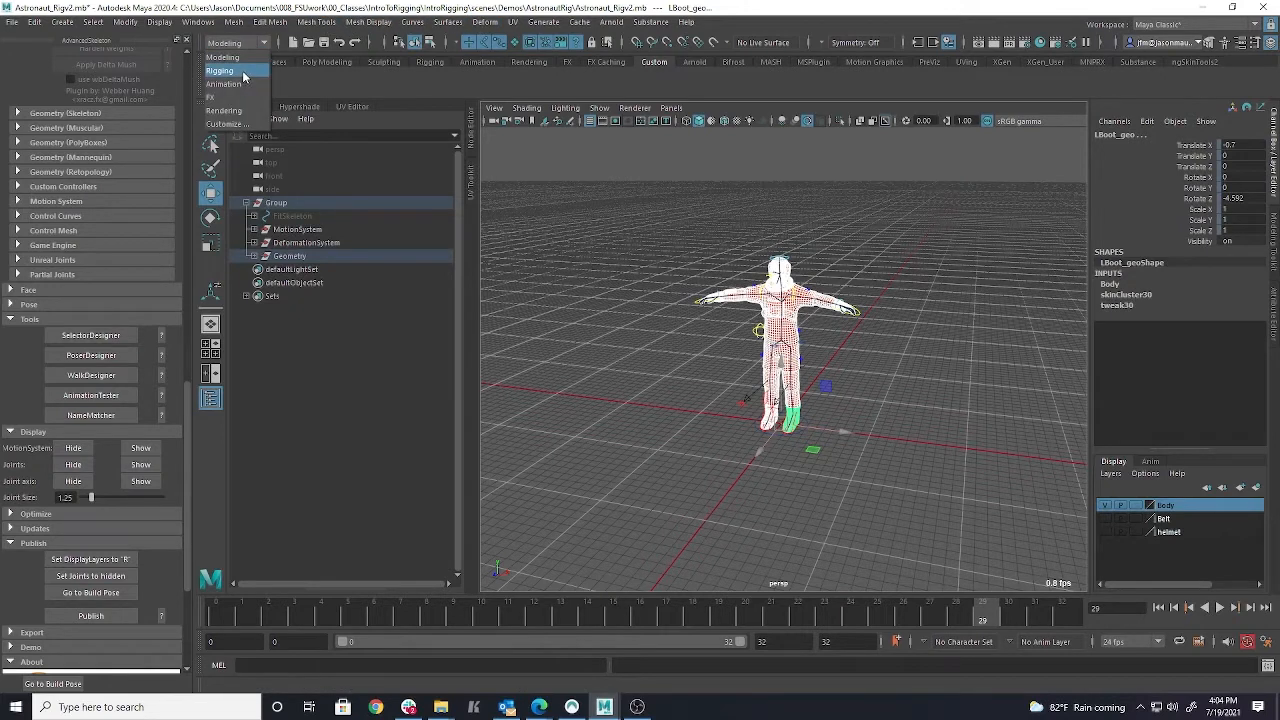
click(242, 73)
click(272, 22)
click(316, 81)
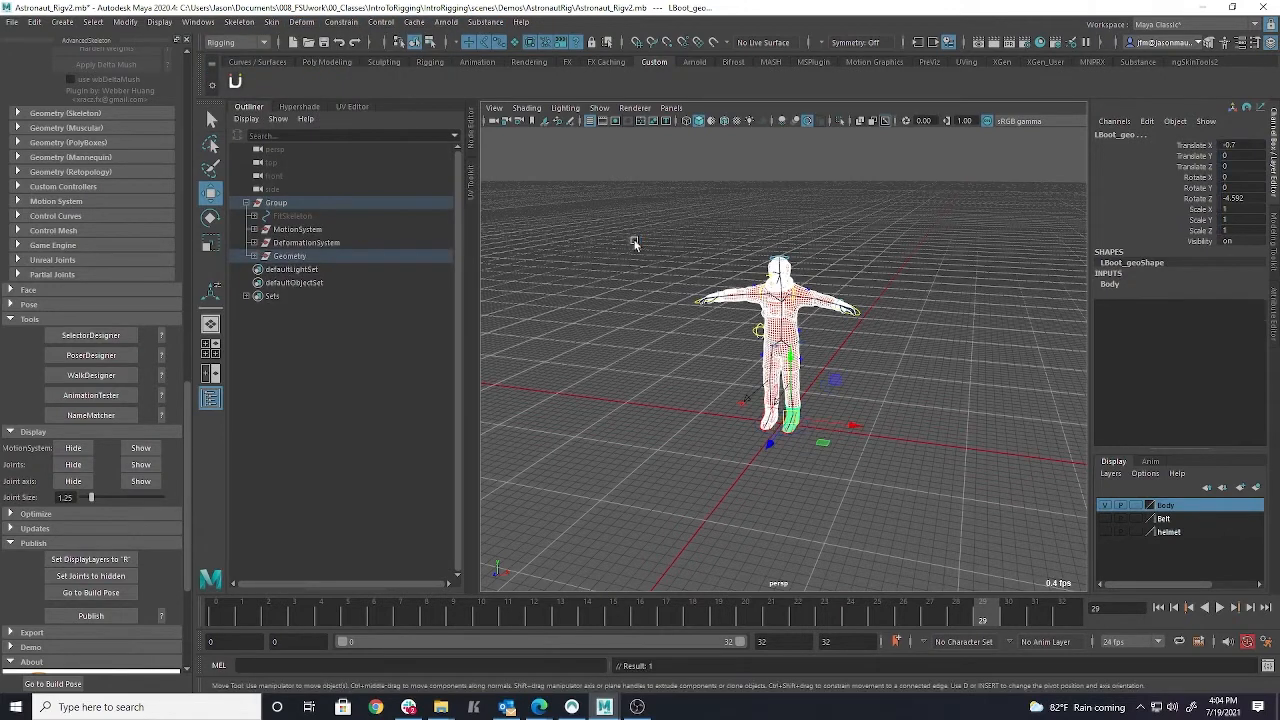
Toggle from the advanced rig back to the fit skeleton and delete the AdvancedSkeleton rig.
scroll(94, 300, up, 5)
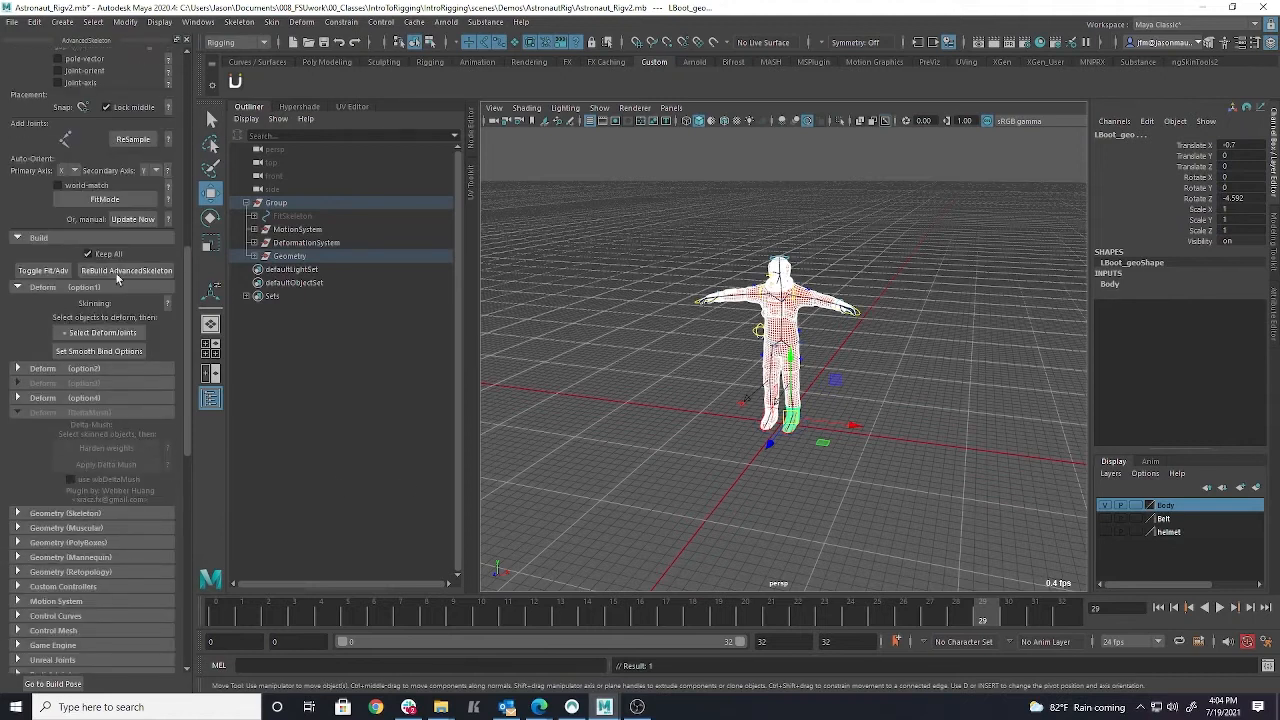
click(60, 270)
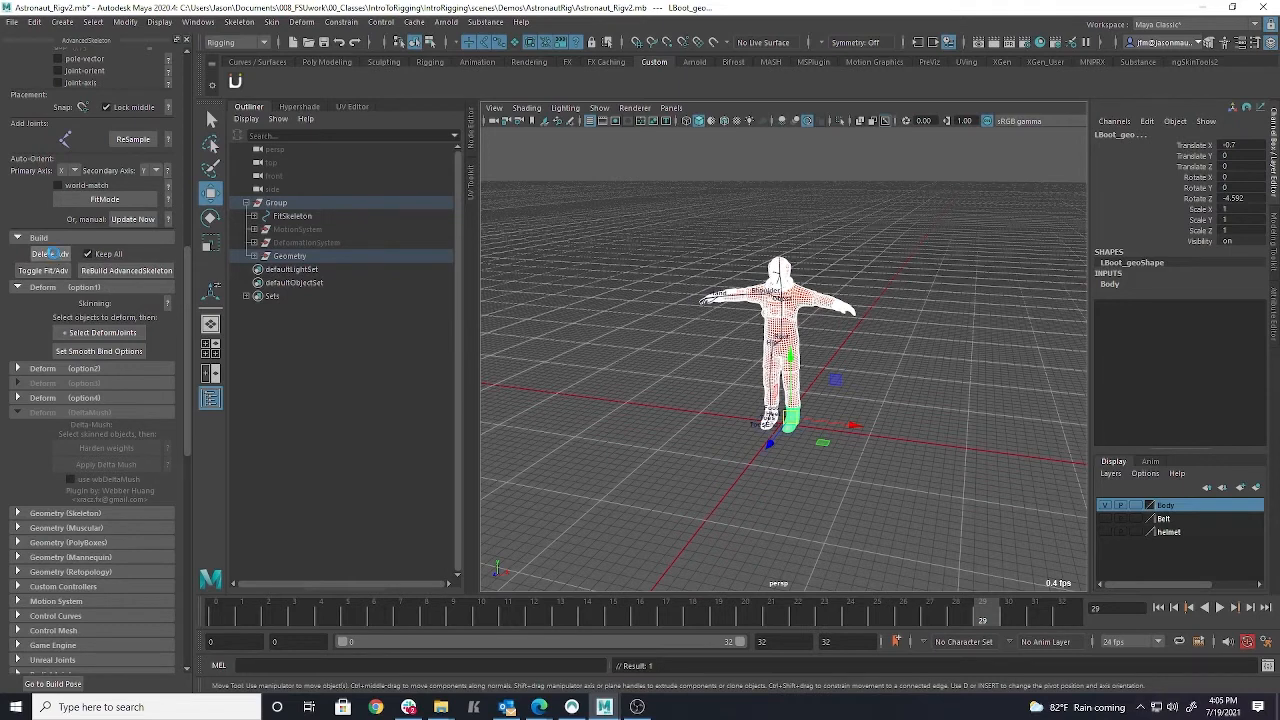
click(50, 254)
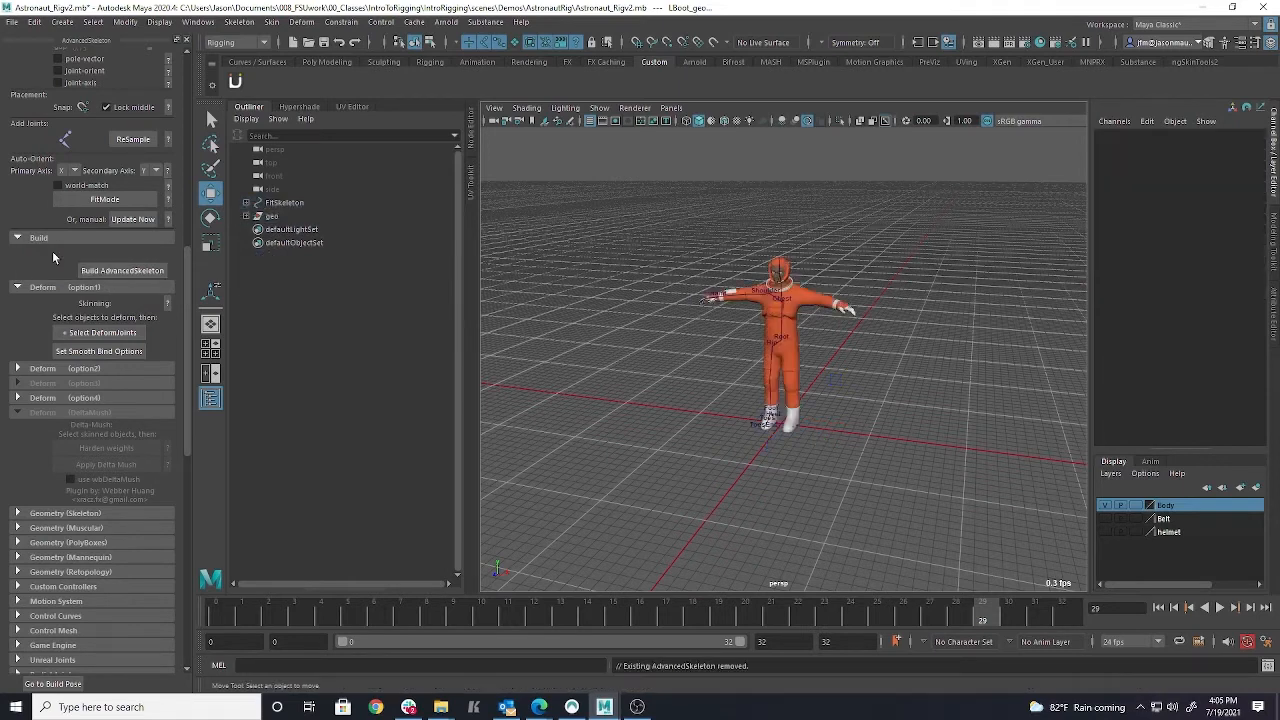
alt+drag(720, 364, 834, 366)
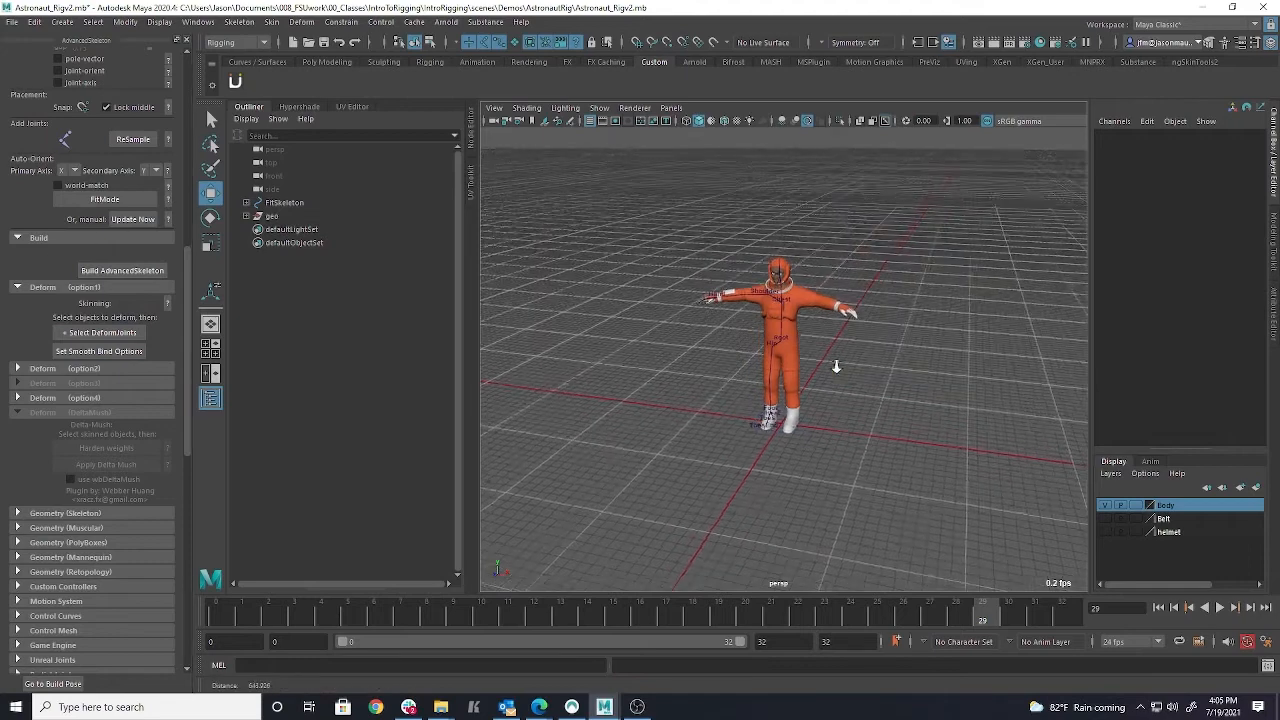
alt+right_drag(834, 366, 823, 291)
alt+middle_drag(823, 291, 689, 394)
alt+drag(689, 394, 650, 378)
alt+right_drag(650, 378, 863, 389)
alt+drag(809, 390, 903, 389)
alt+right_drag(903, 389, 816, 386)
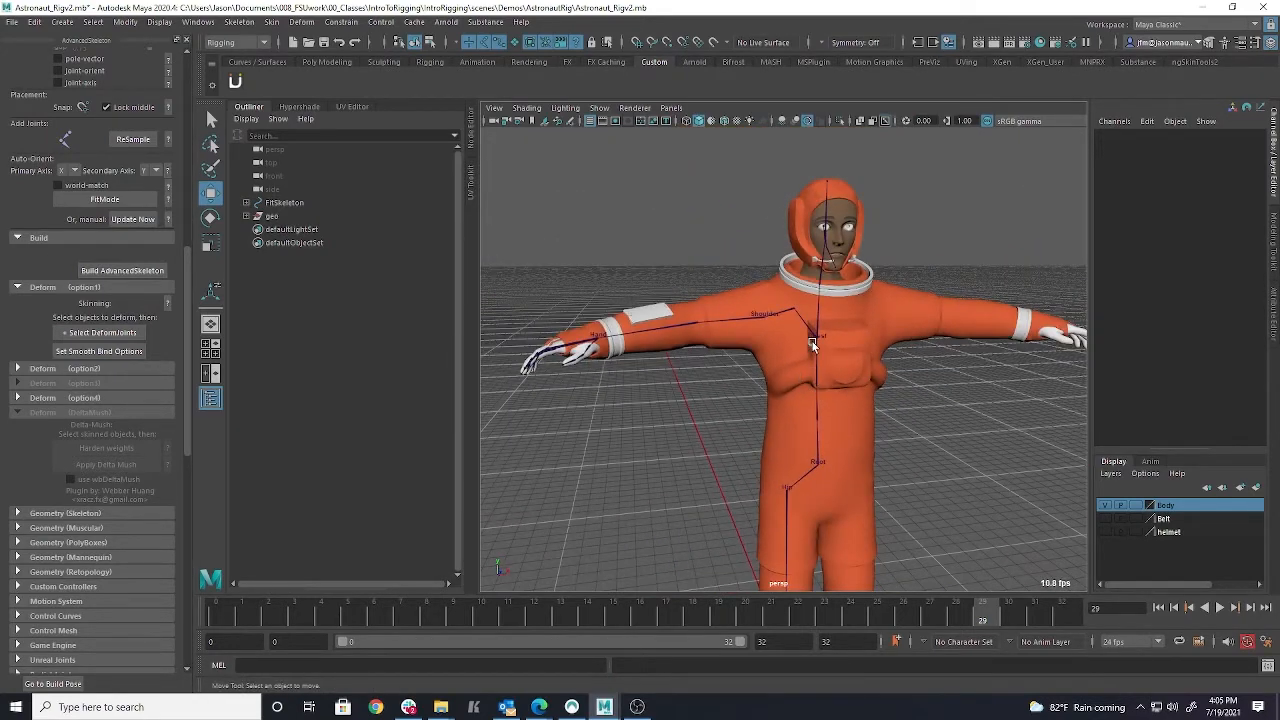
Save the scene as a new version named Astronaut_Rigv3.mb.
click(11, 22)
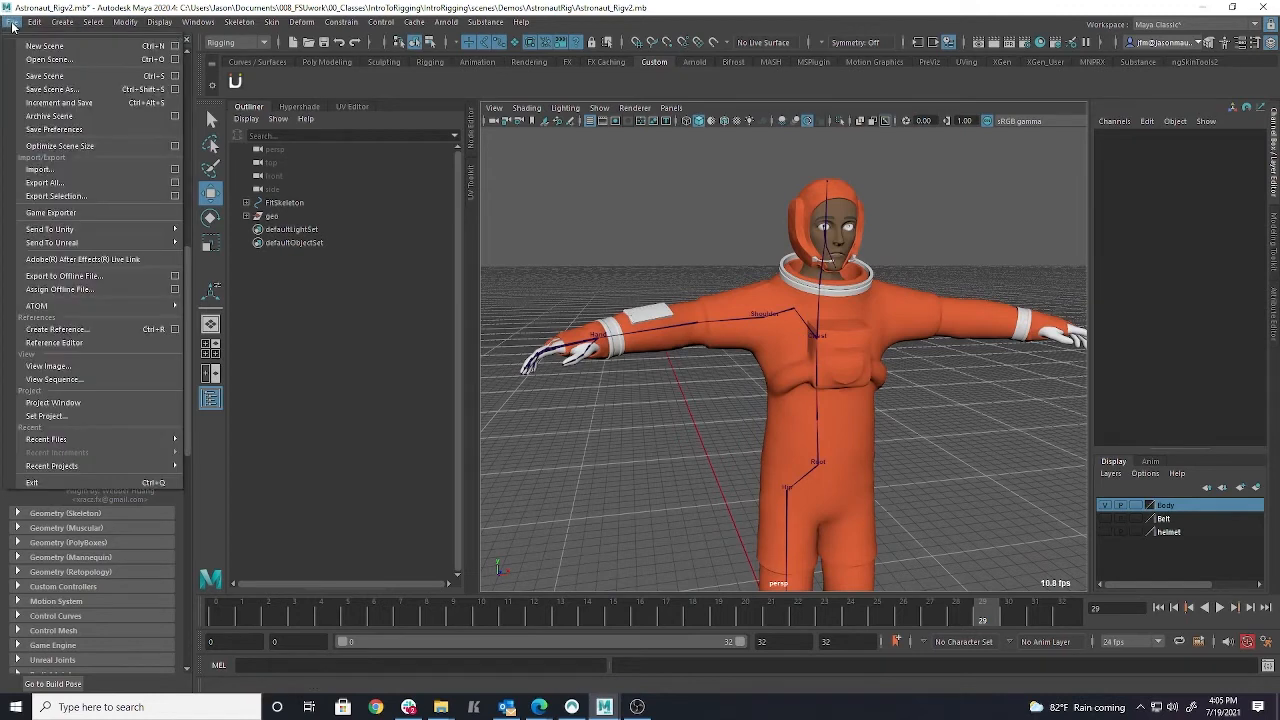
click(52, 89)
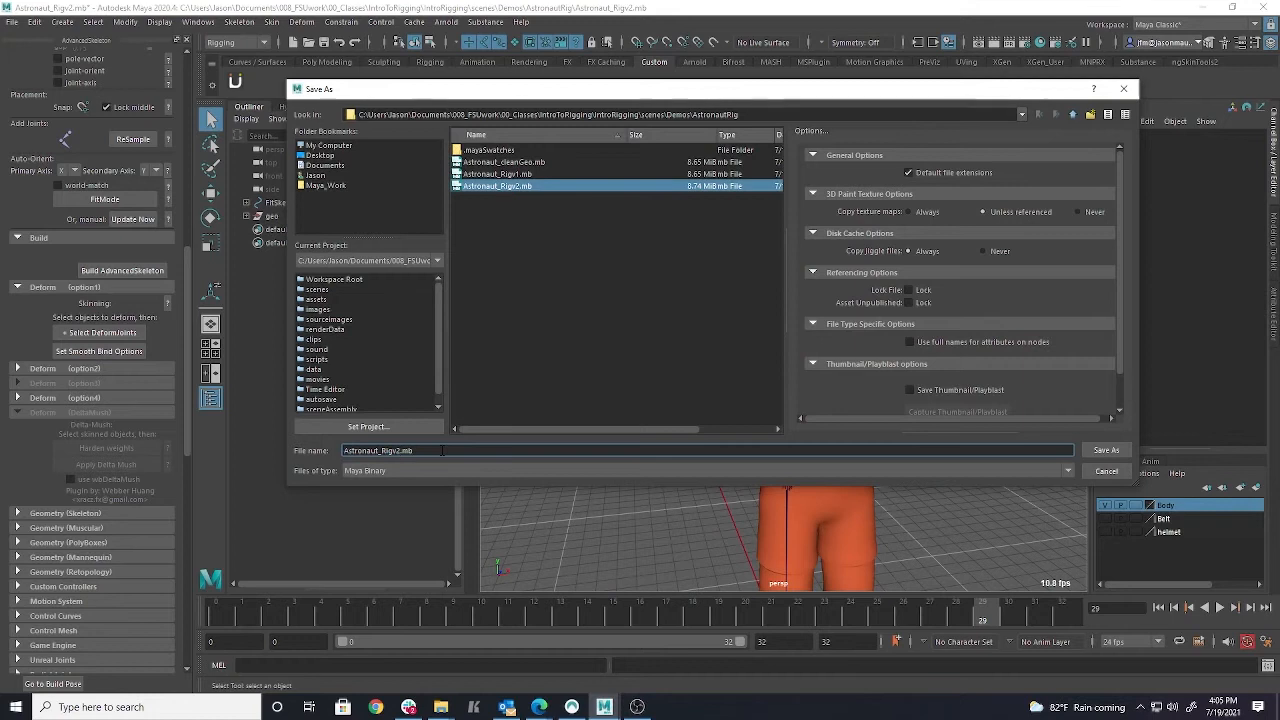
key(BackSpace)
text(3)
key(Return)
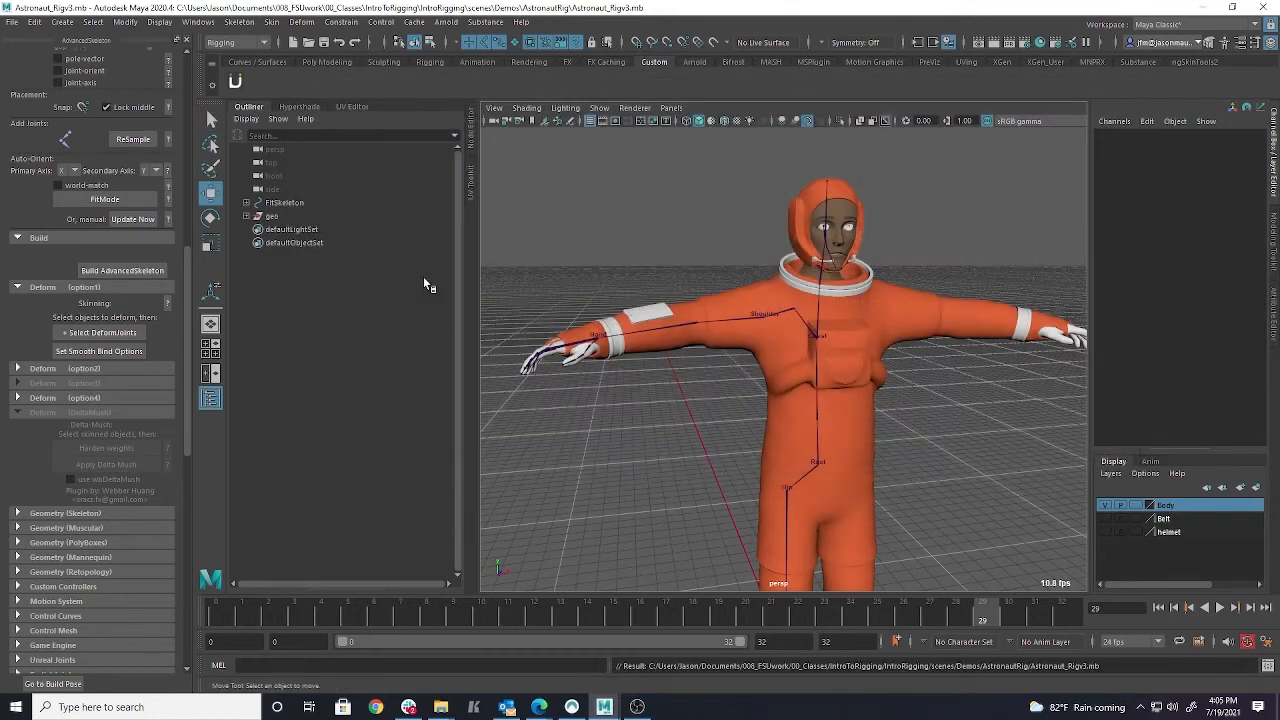
scroll(939, 330, up, 5)
alt+right_drag(836, 337, 777, 338)
alt+middle_drag(777, 338, 937, 358)
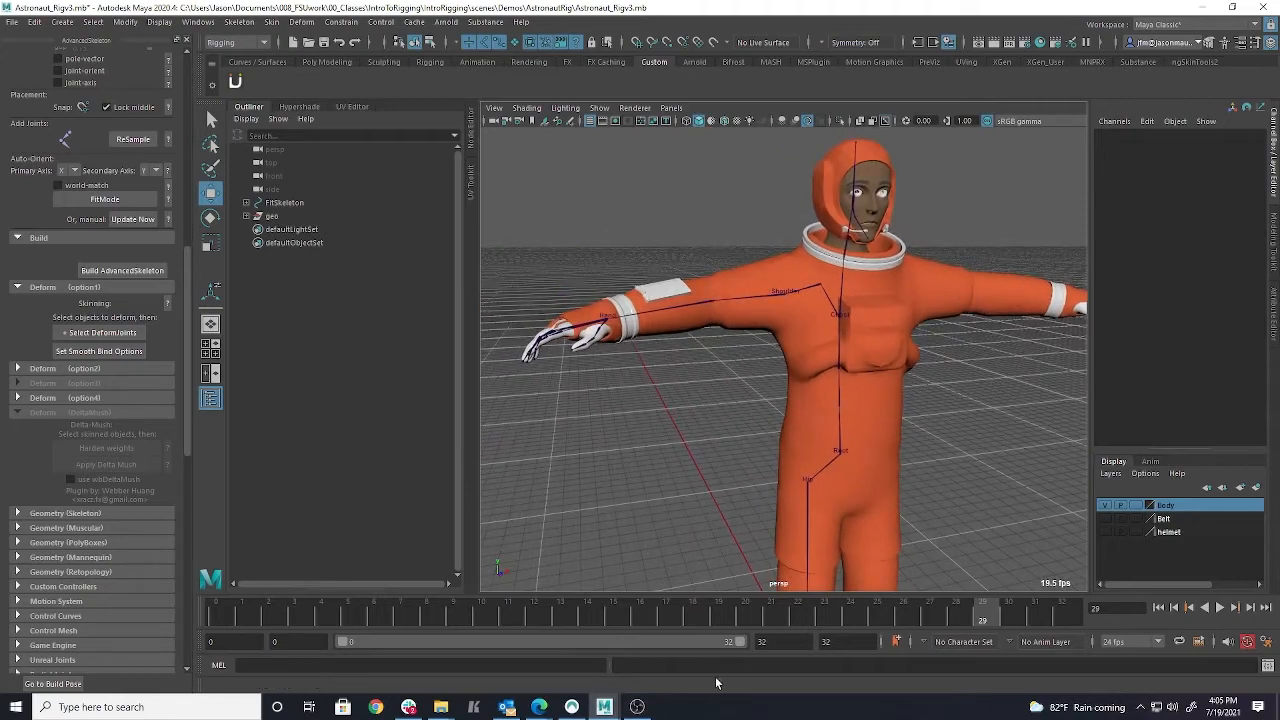